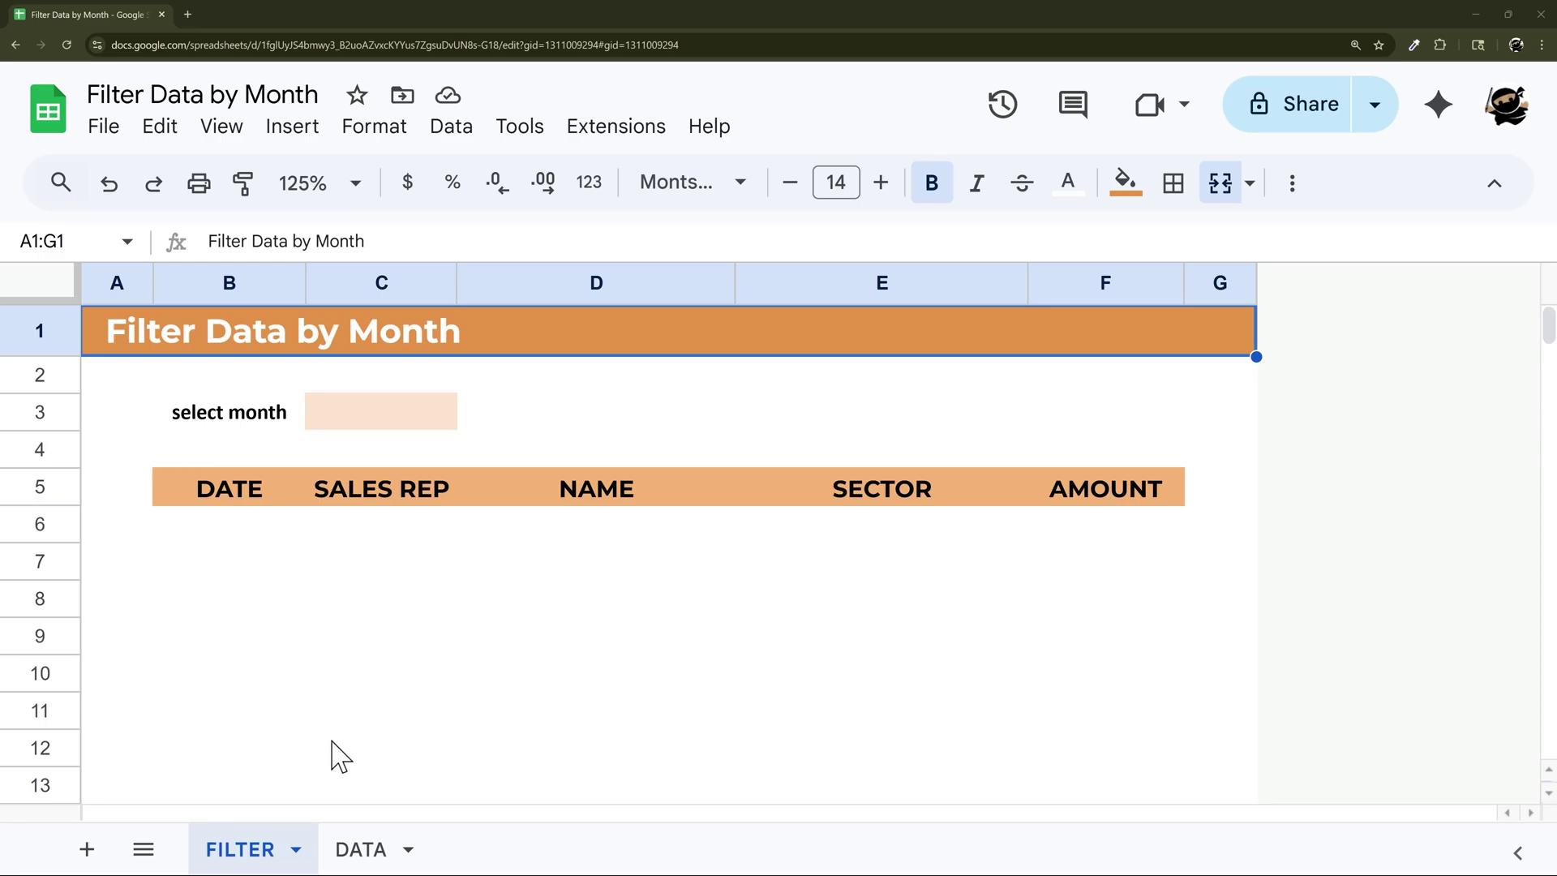
- Review the DATA sheet's sales records, then return to the FILTER sheet's month cell C3
click(350, 851)
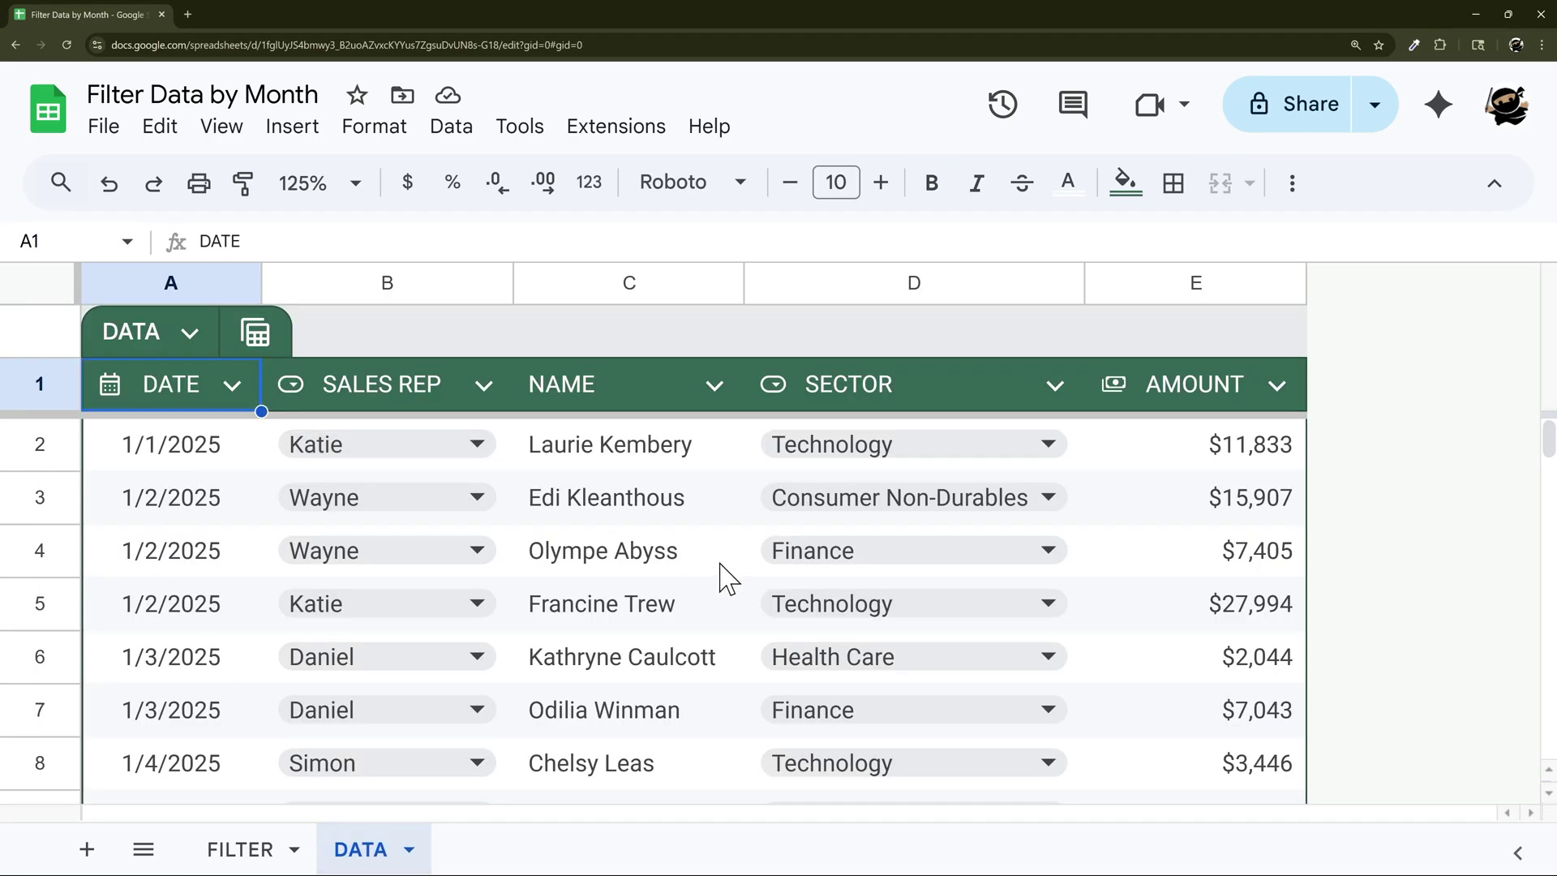
scroll(720, 564, down, 15)
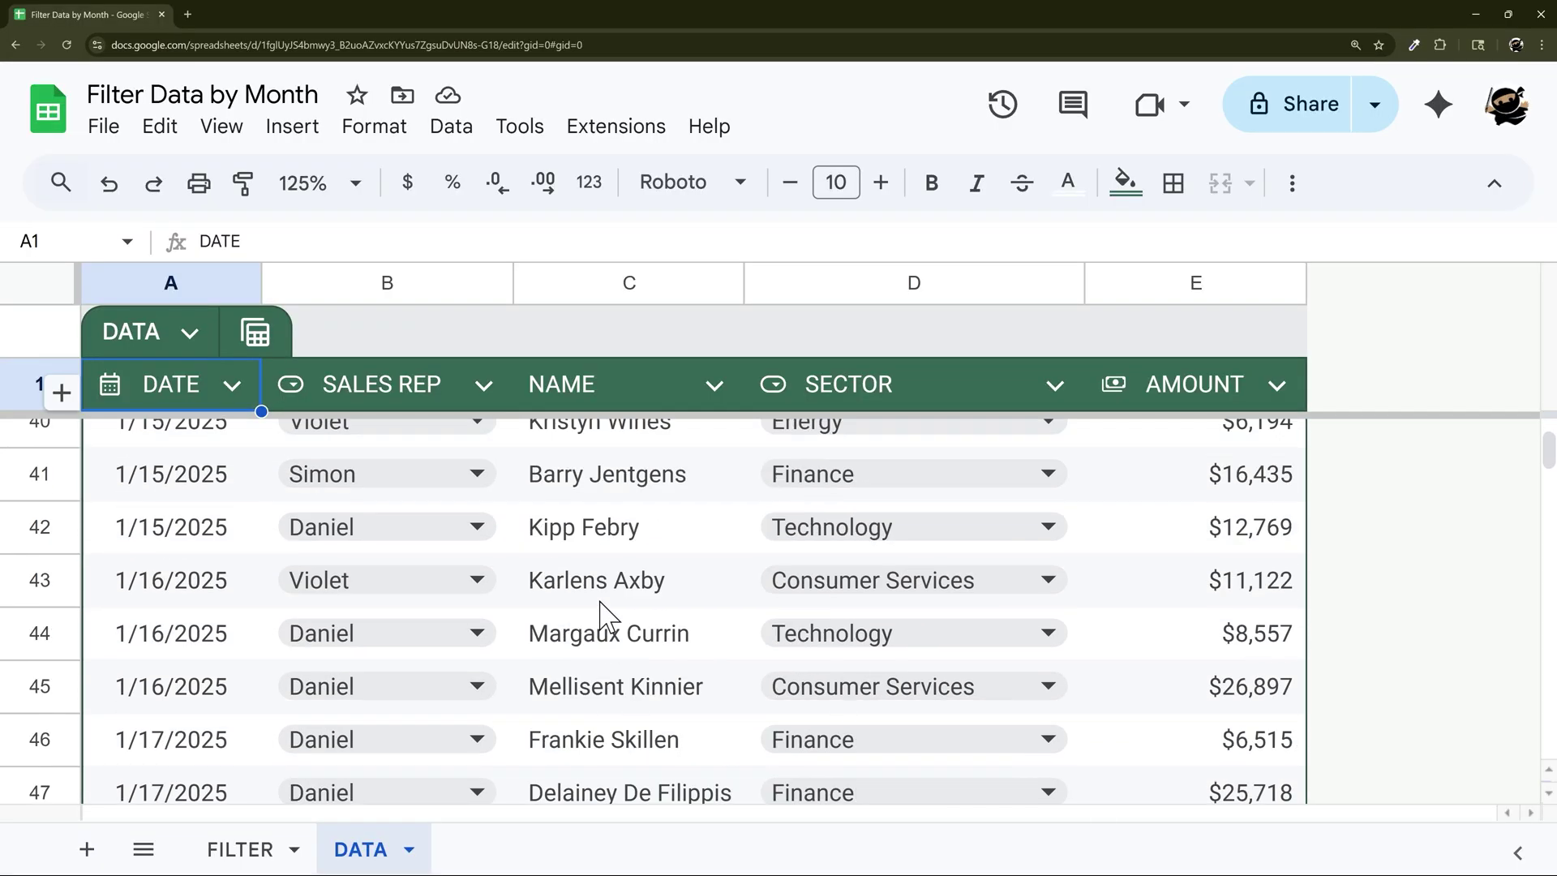
scroll(606, 612, up, 15)
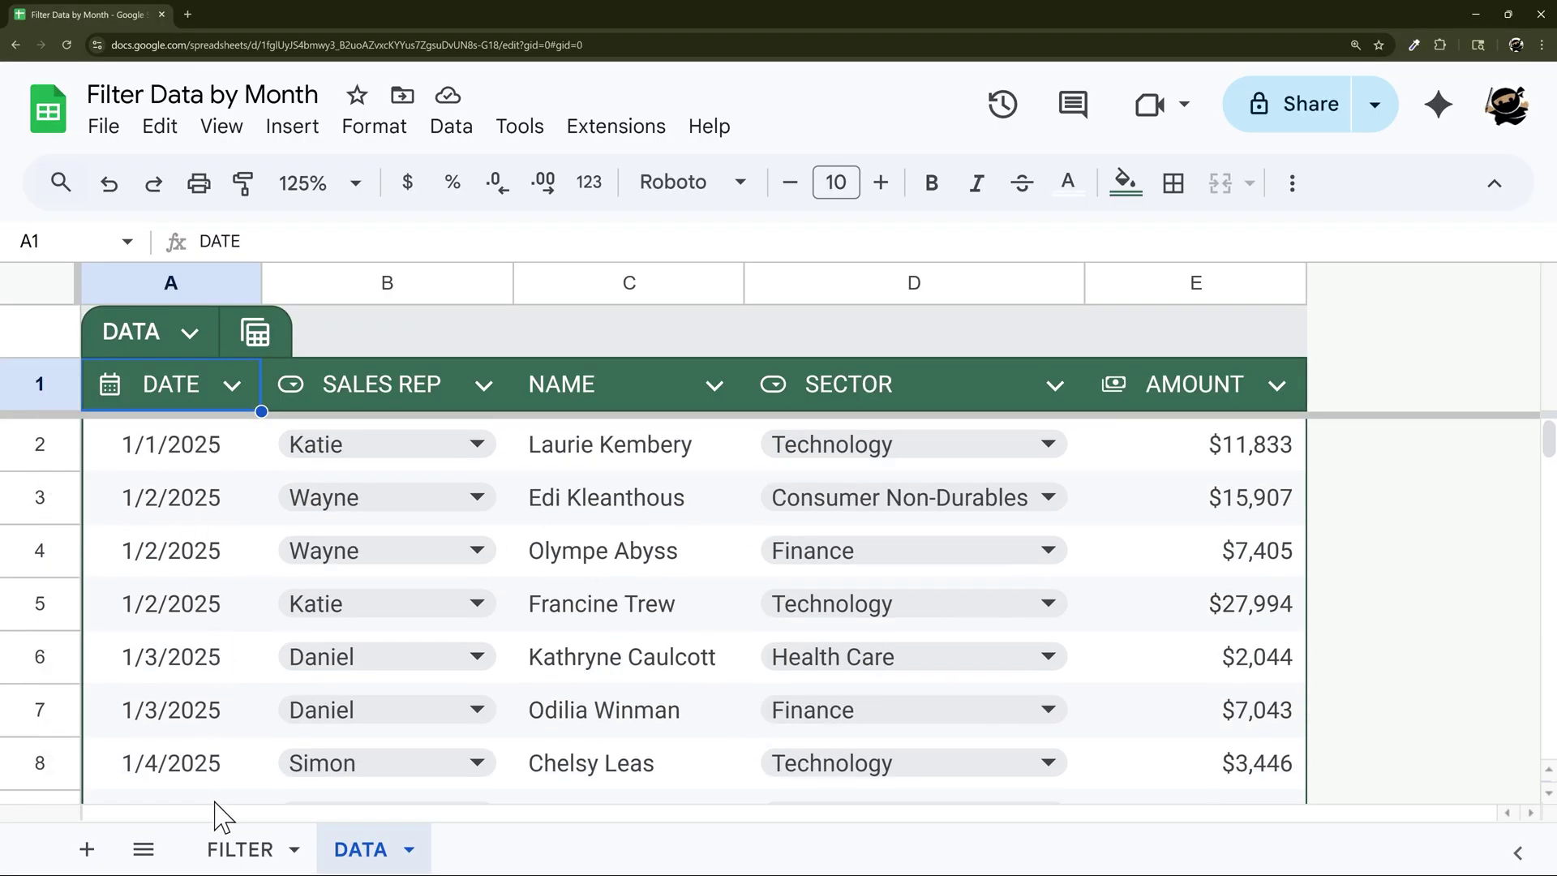
click(235, 851)
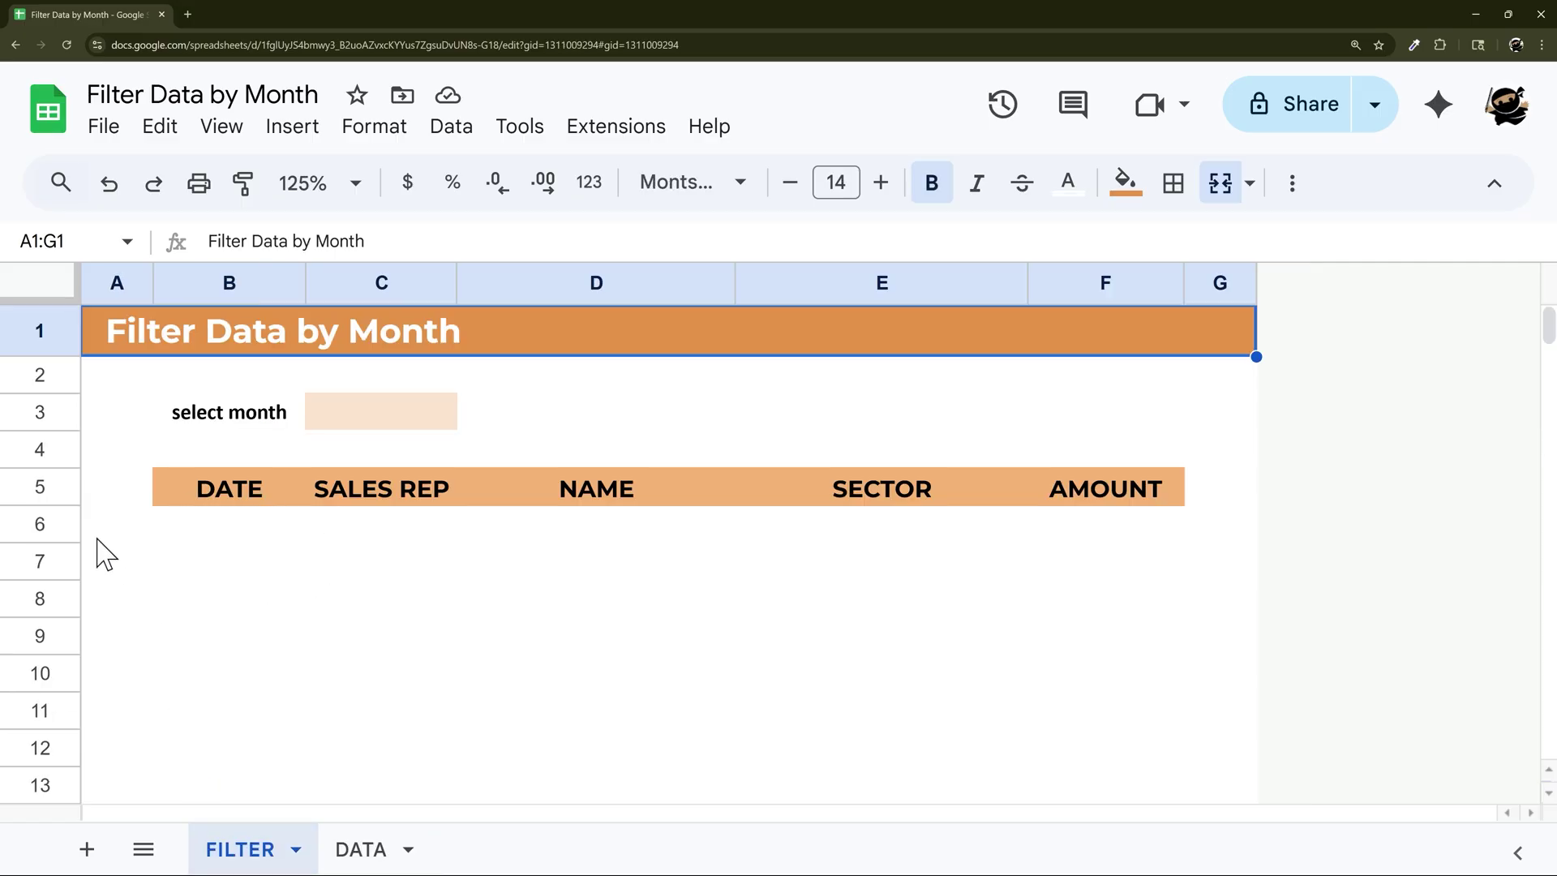
click(369, 425)
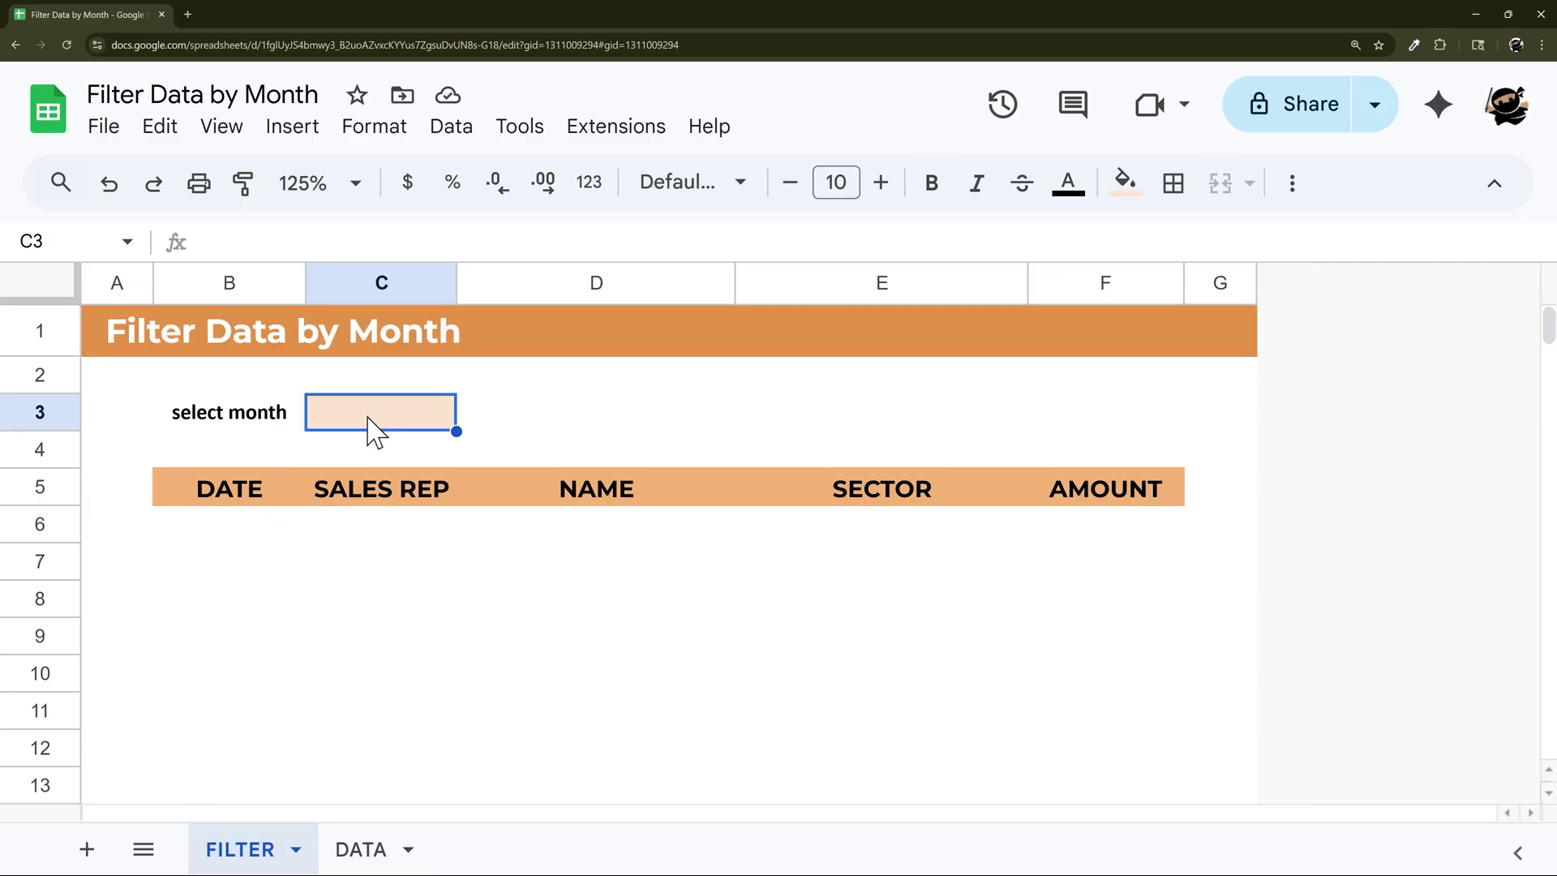
- Inspect the DATA sheet's DATE column filter-by-condition options, including Is between, then discard the filter
click(361, 849)
click(232, 384)
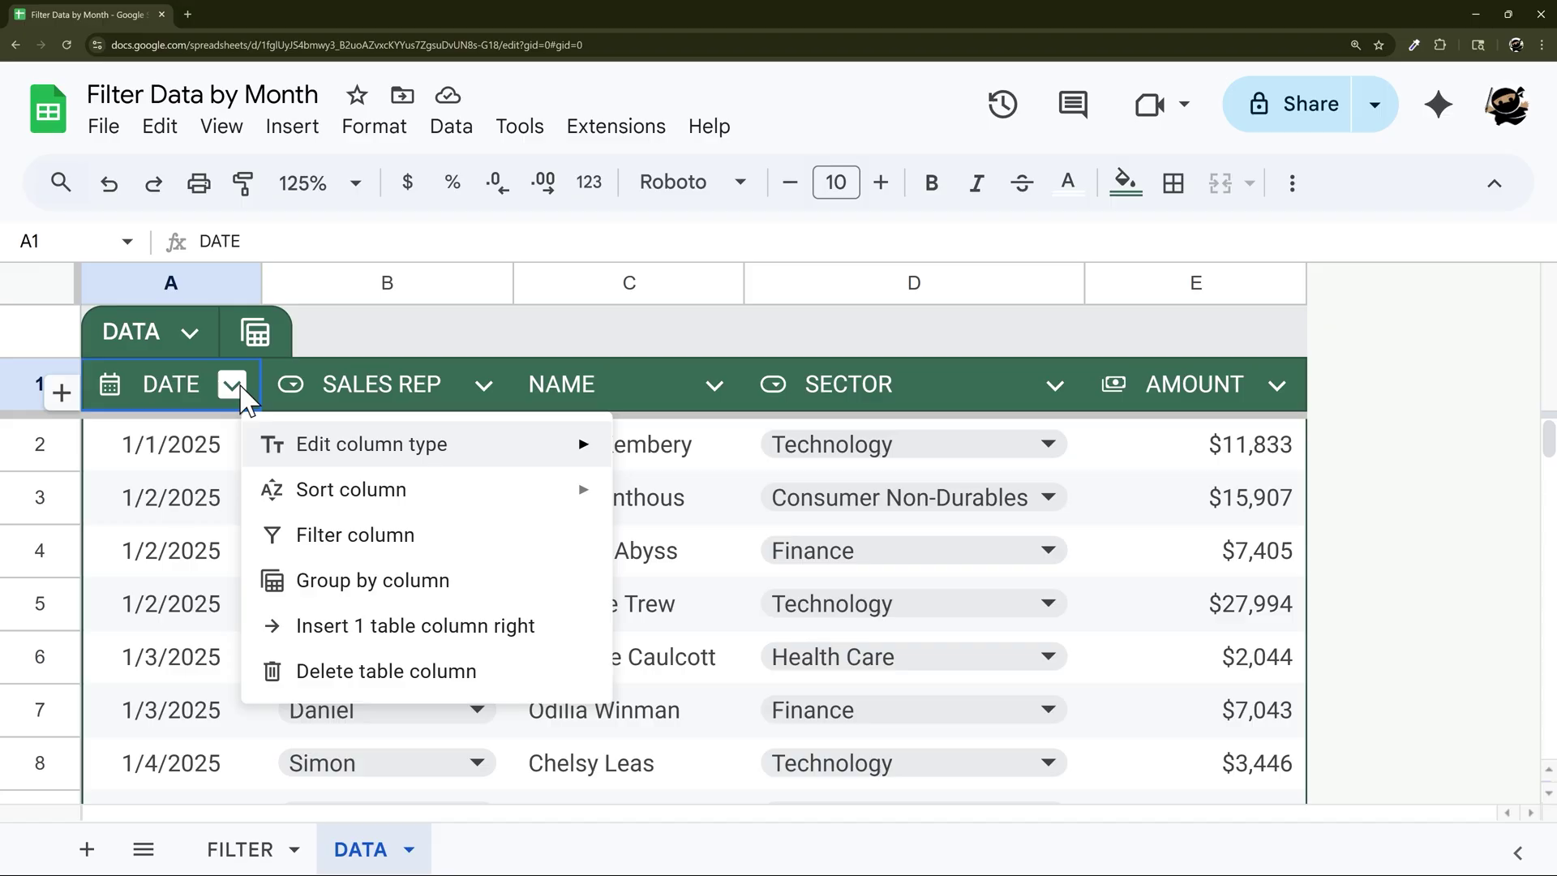
click(345, 537)
scroll(321, 592, down, 1)
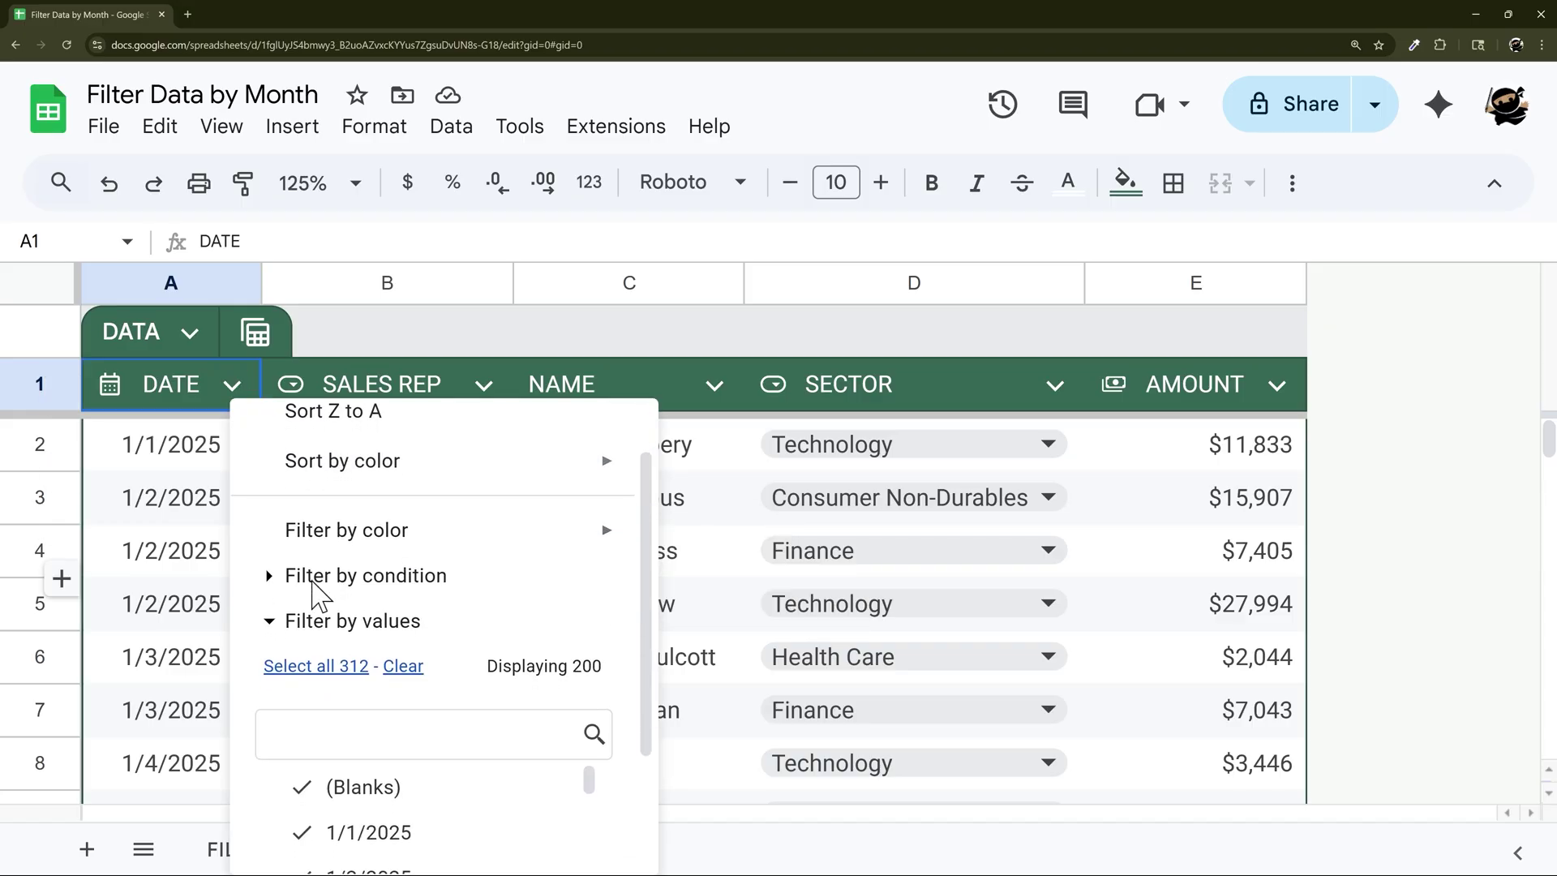
click(275, 579)
click(323, 507)
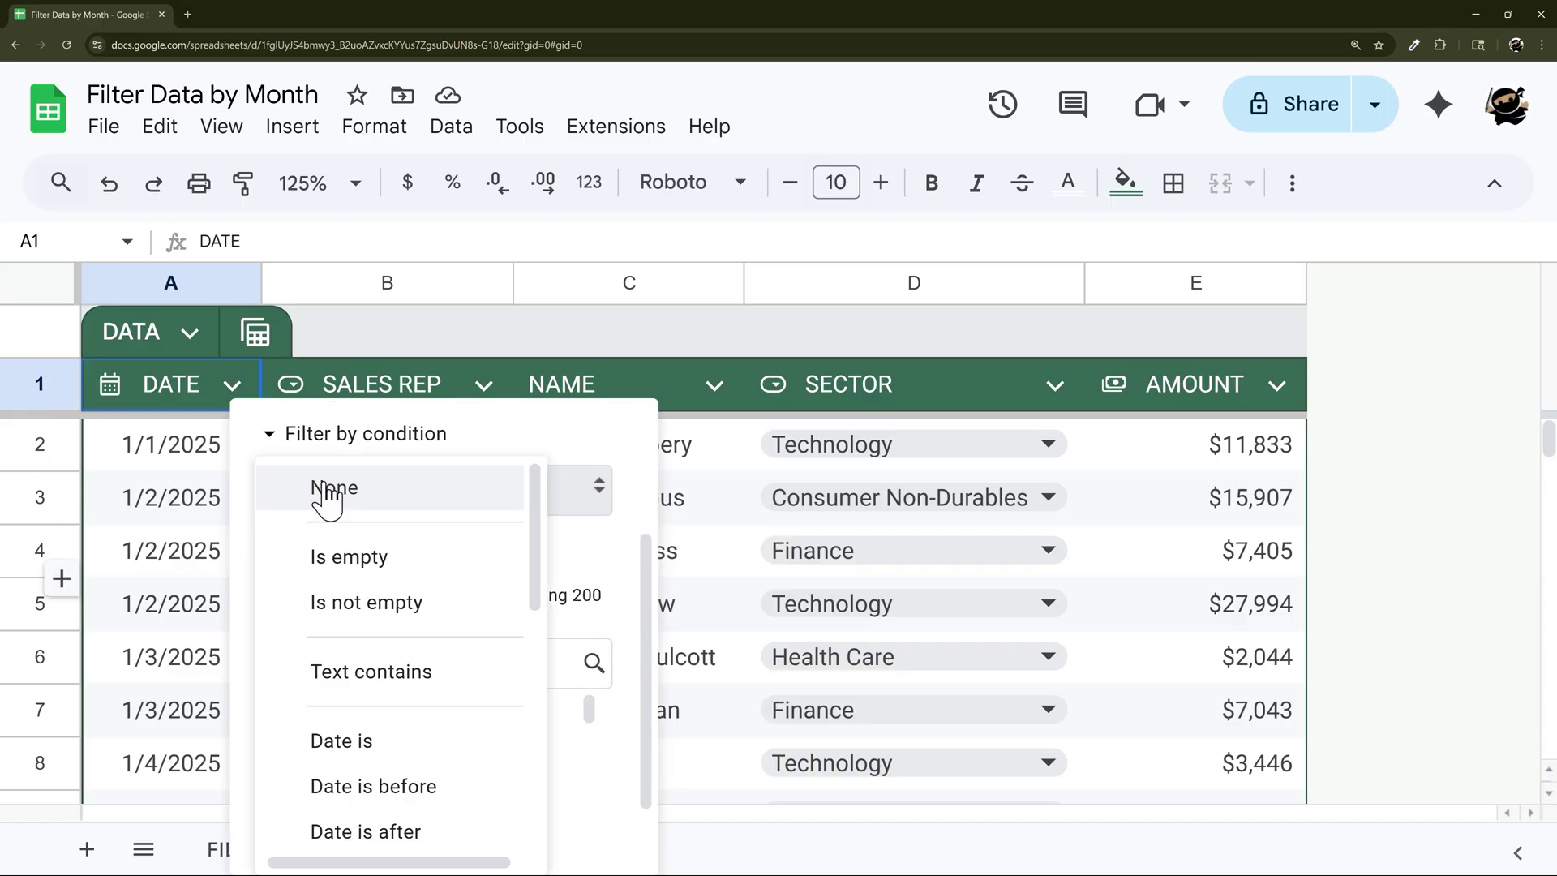
scroll(365, 632, down, 2)
scroll(389, 645, down, 4)
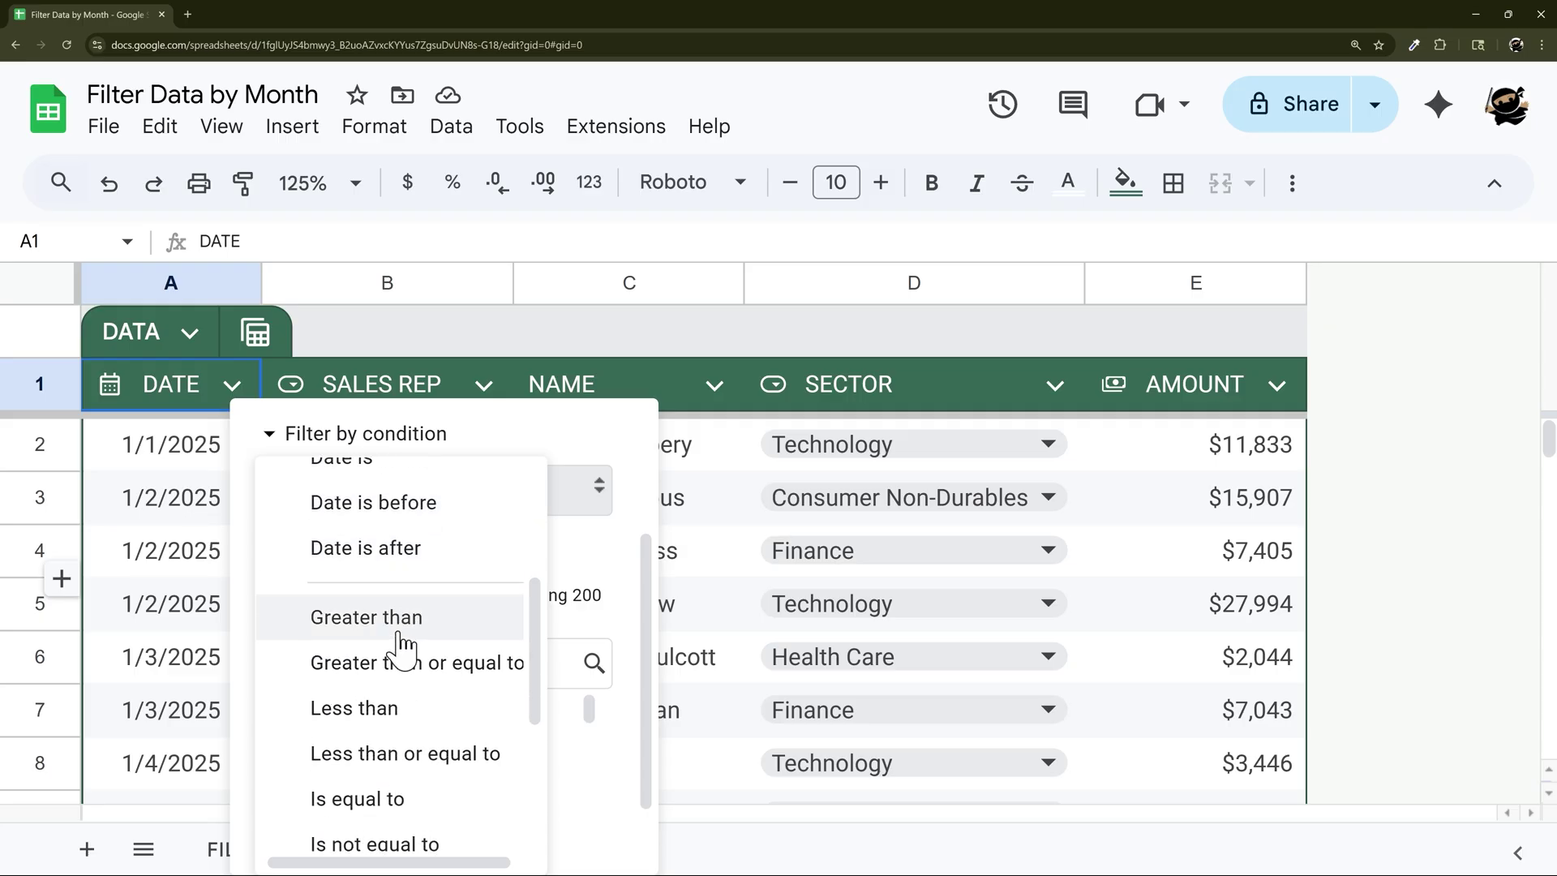
click(346, 679)
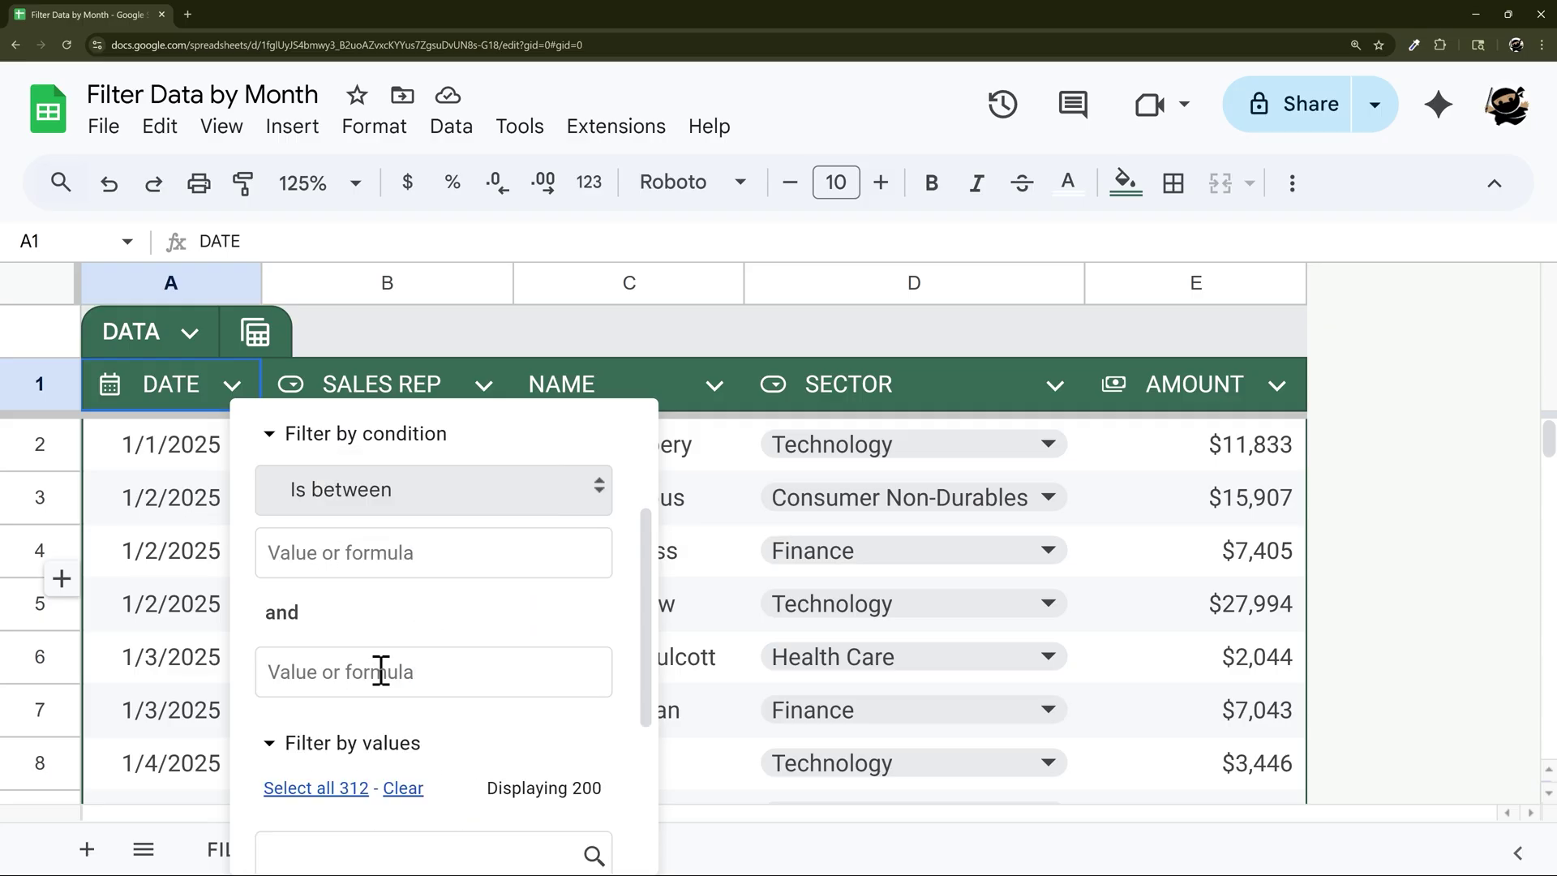
scroll(510, 647, down, 5)
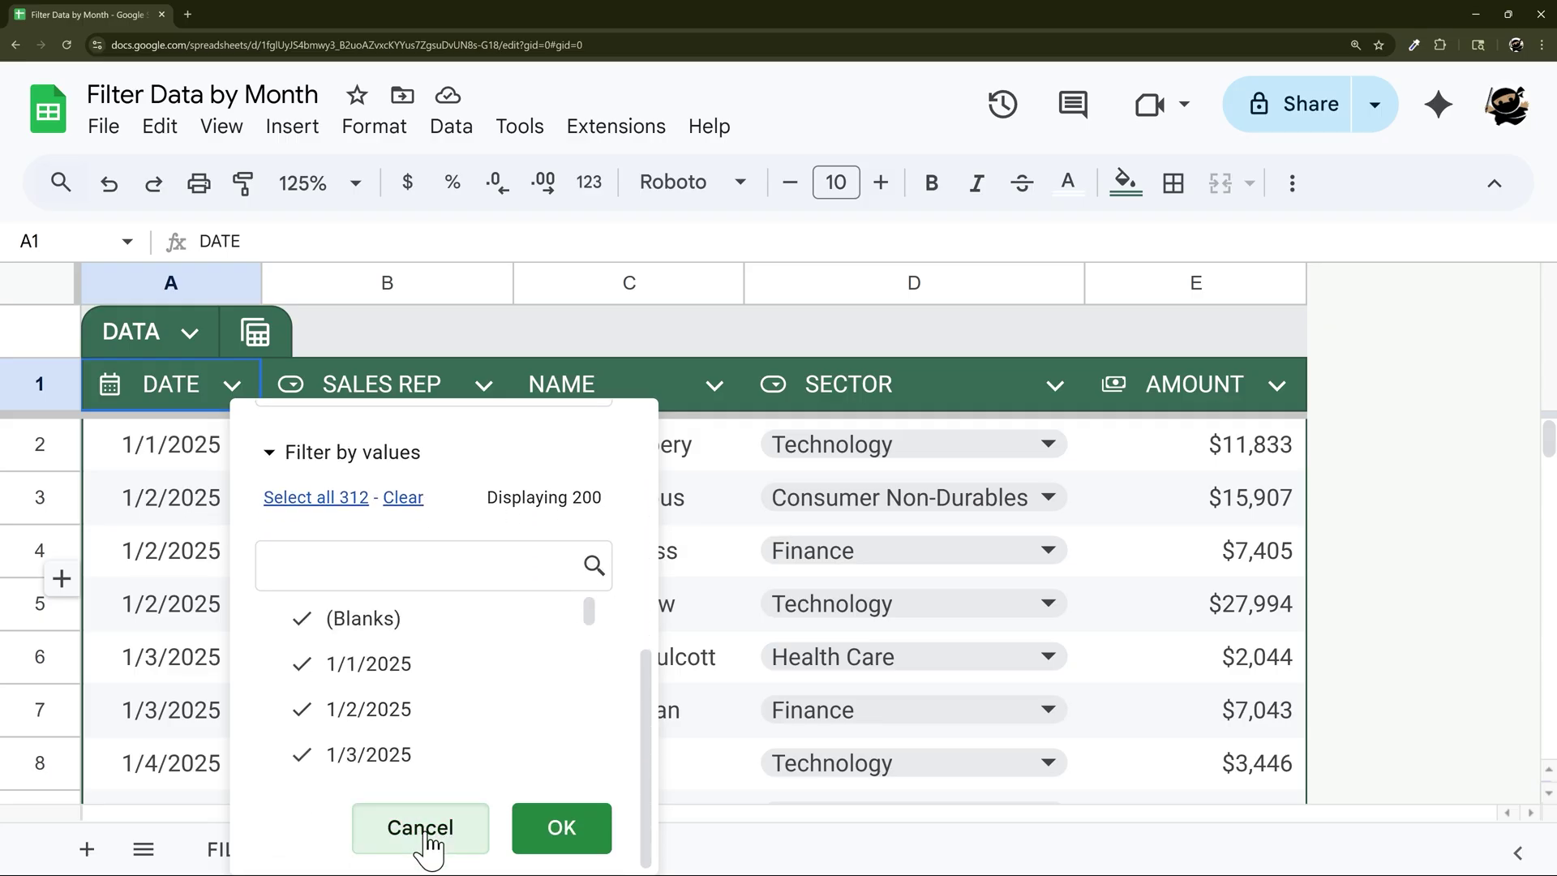
click(427, 840)
- Add a dropdown rule to FILTER cell C3 listing the months Jan through Dec
click(231, 850)
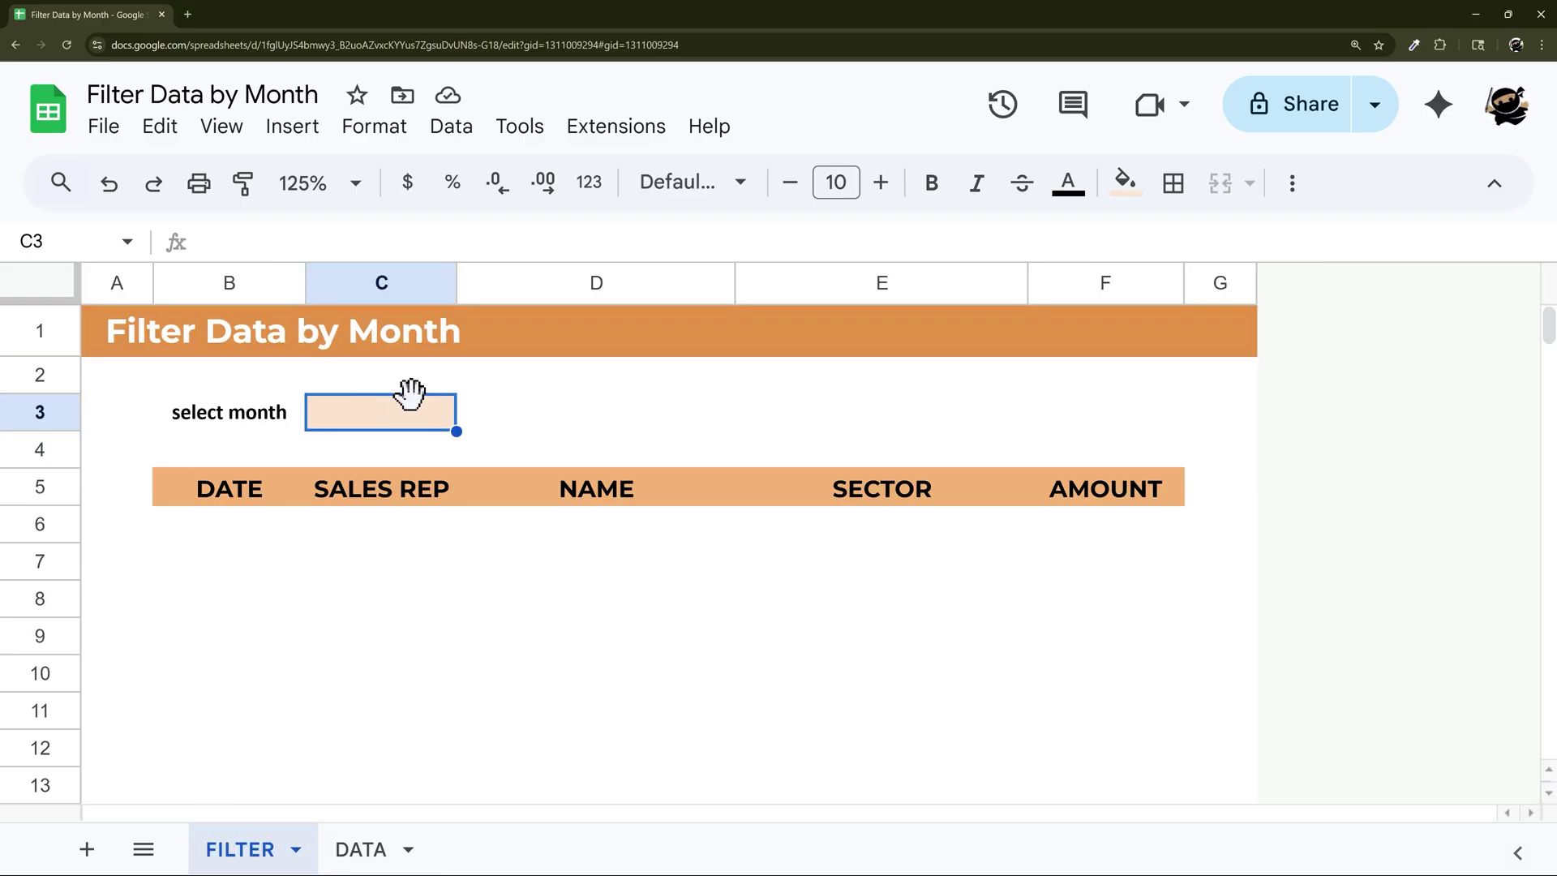
drag(202, 535, 1087, 702)
right_click(388, 421)
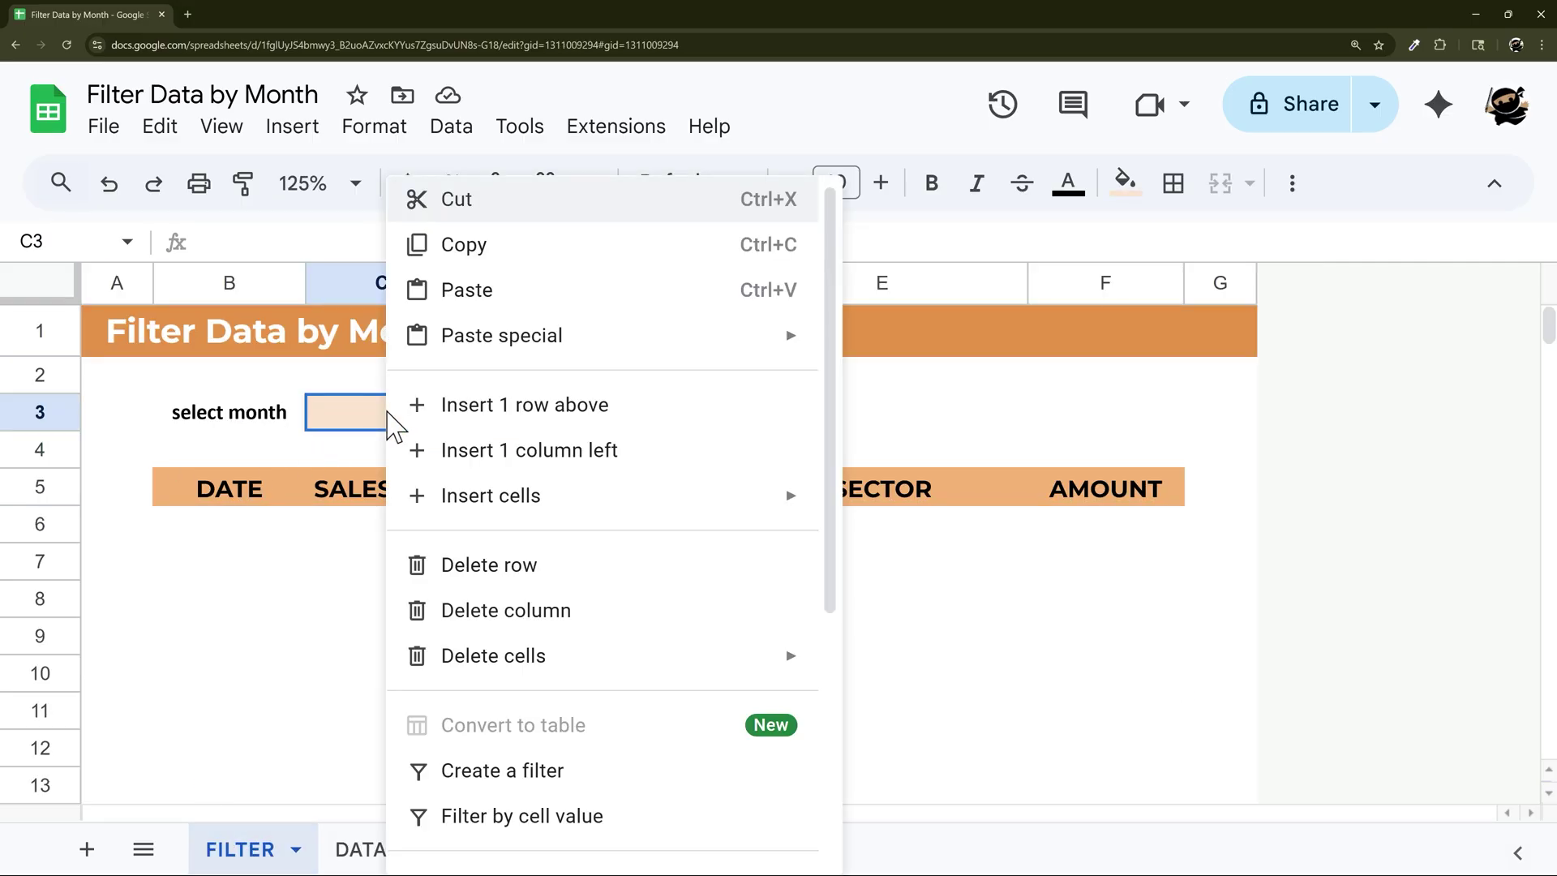
scroll(629, 671, down, 5)
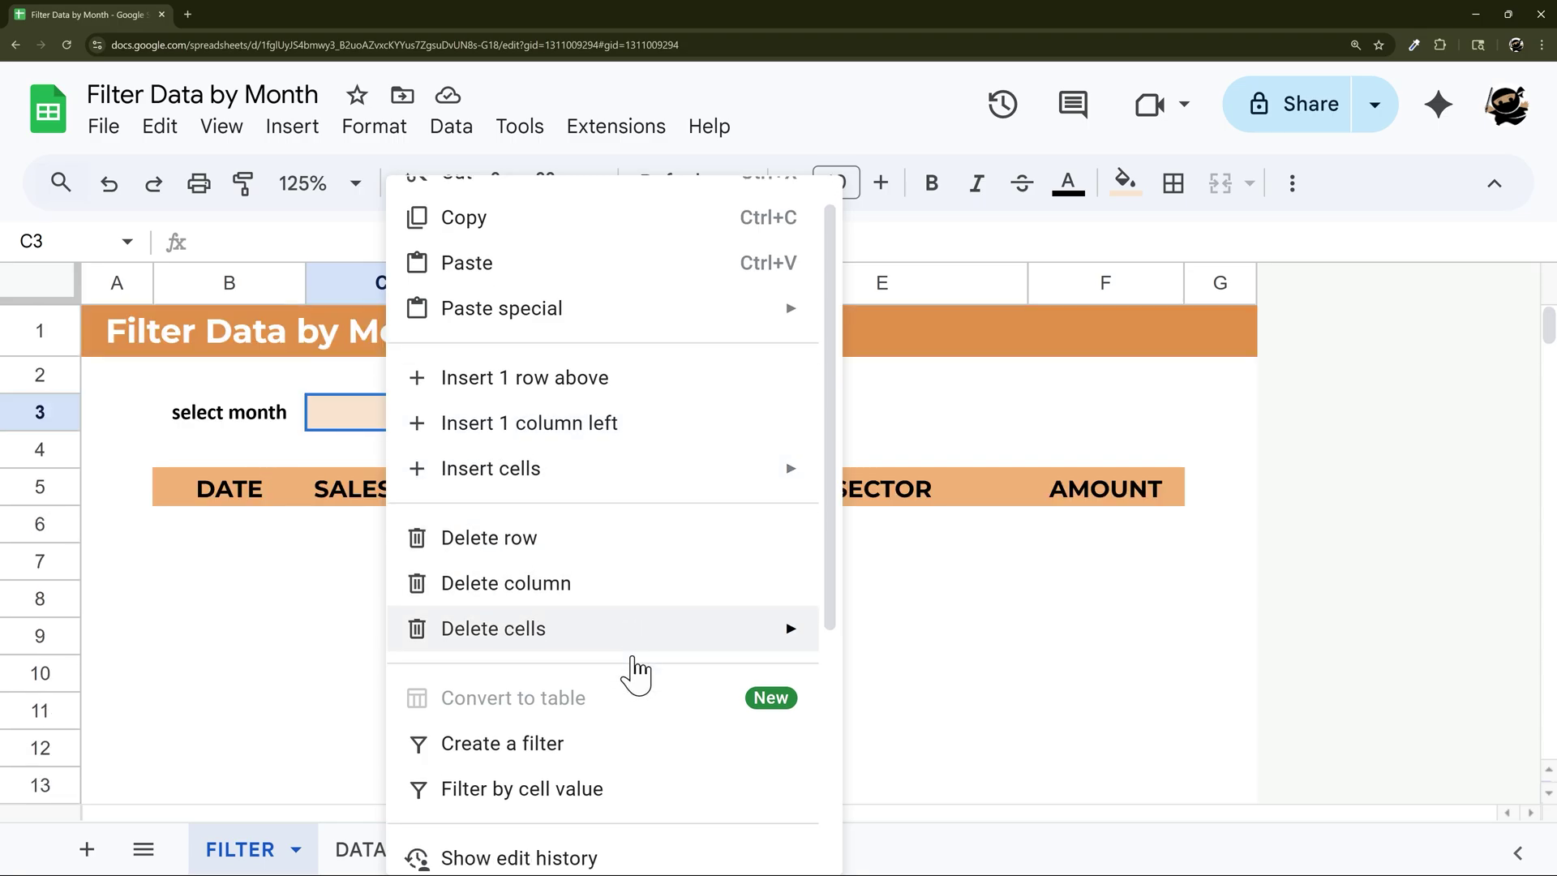
click(572, 715)
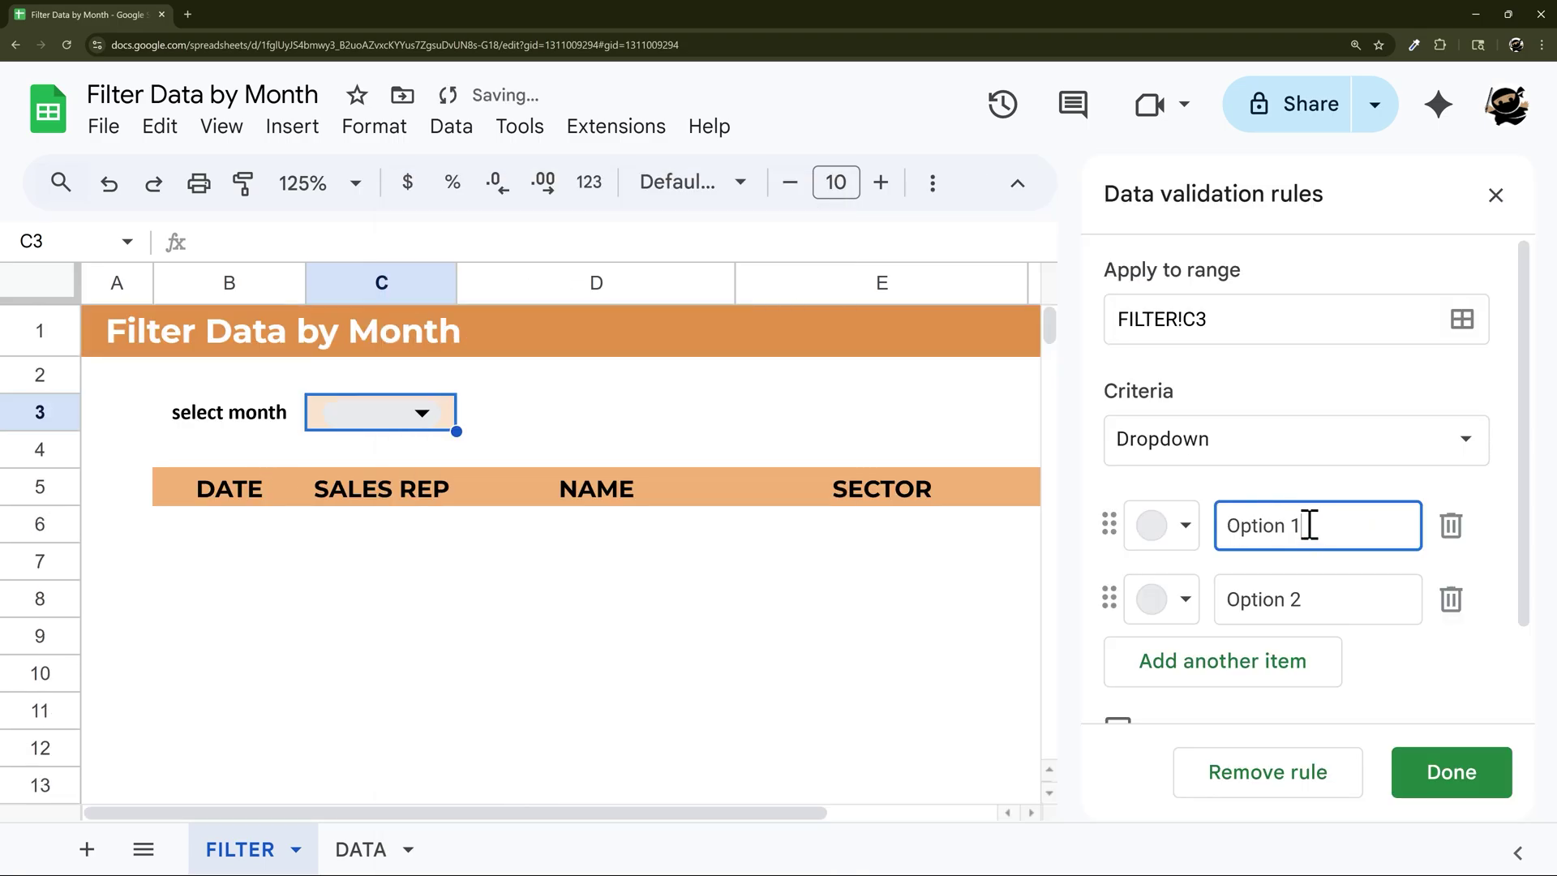
triple_click(1276, 525)
text(J)
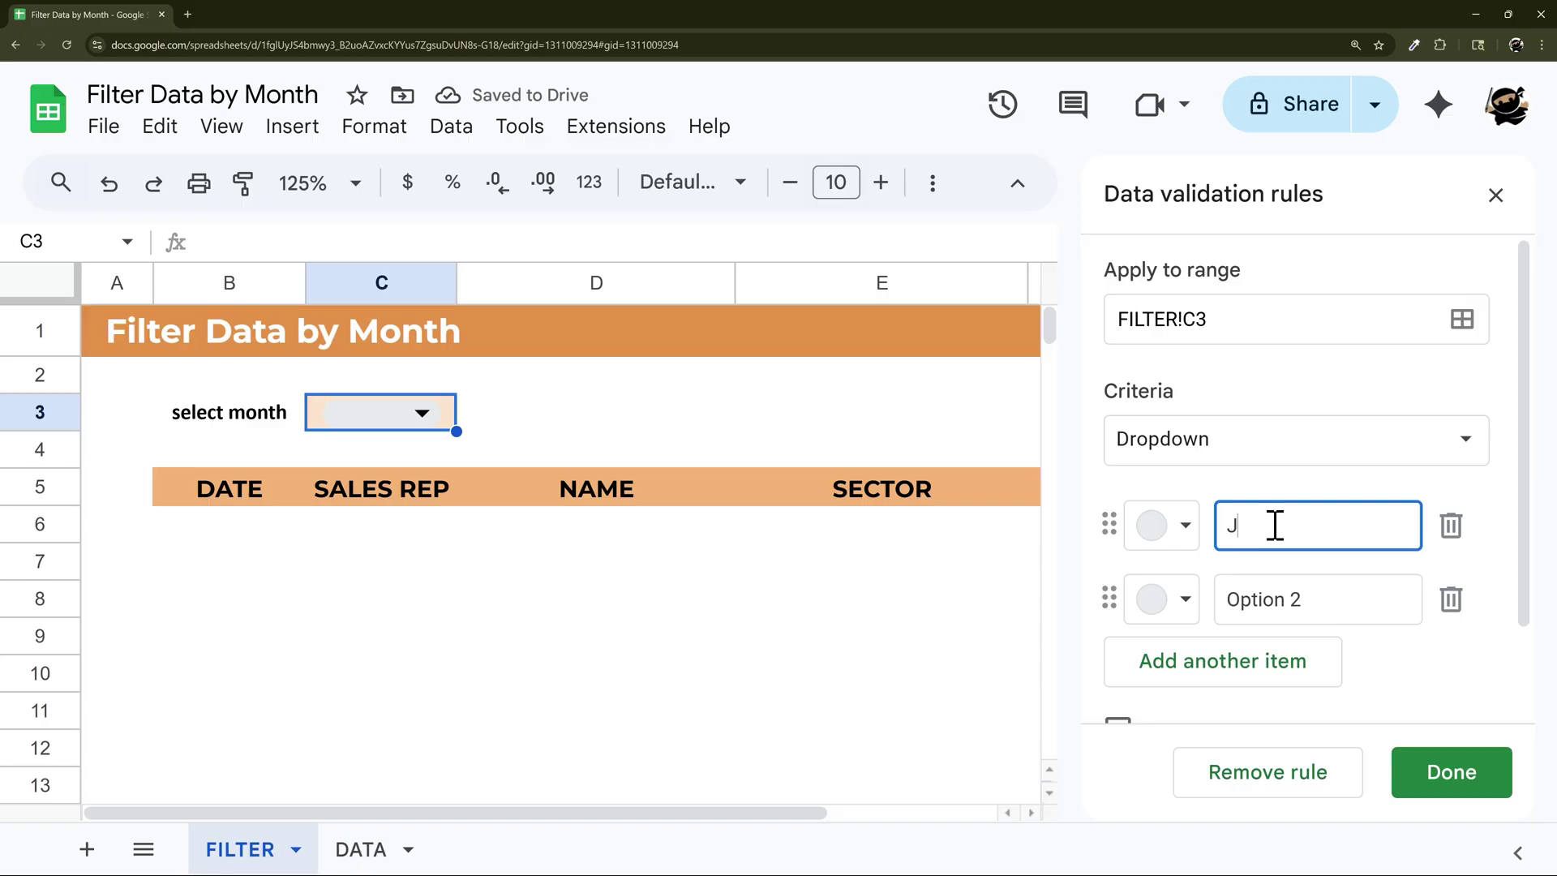
key(Tab)
key(Tab)
text(Feb)
key(Return)
text(Mar)
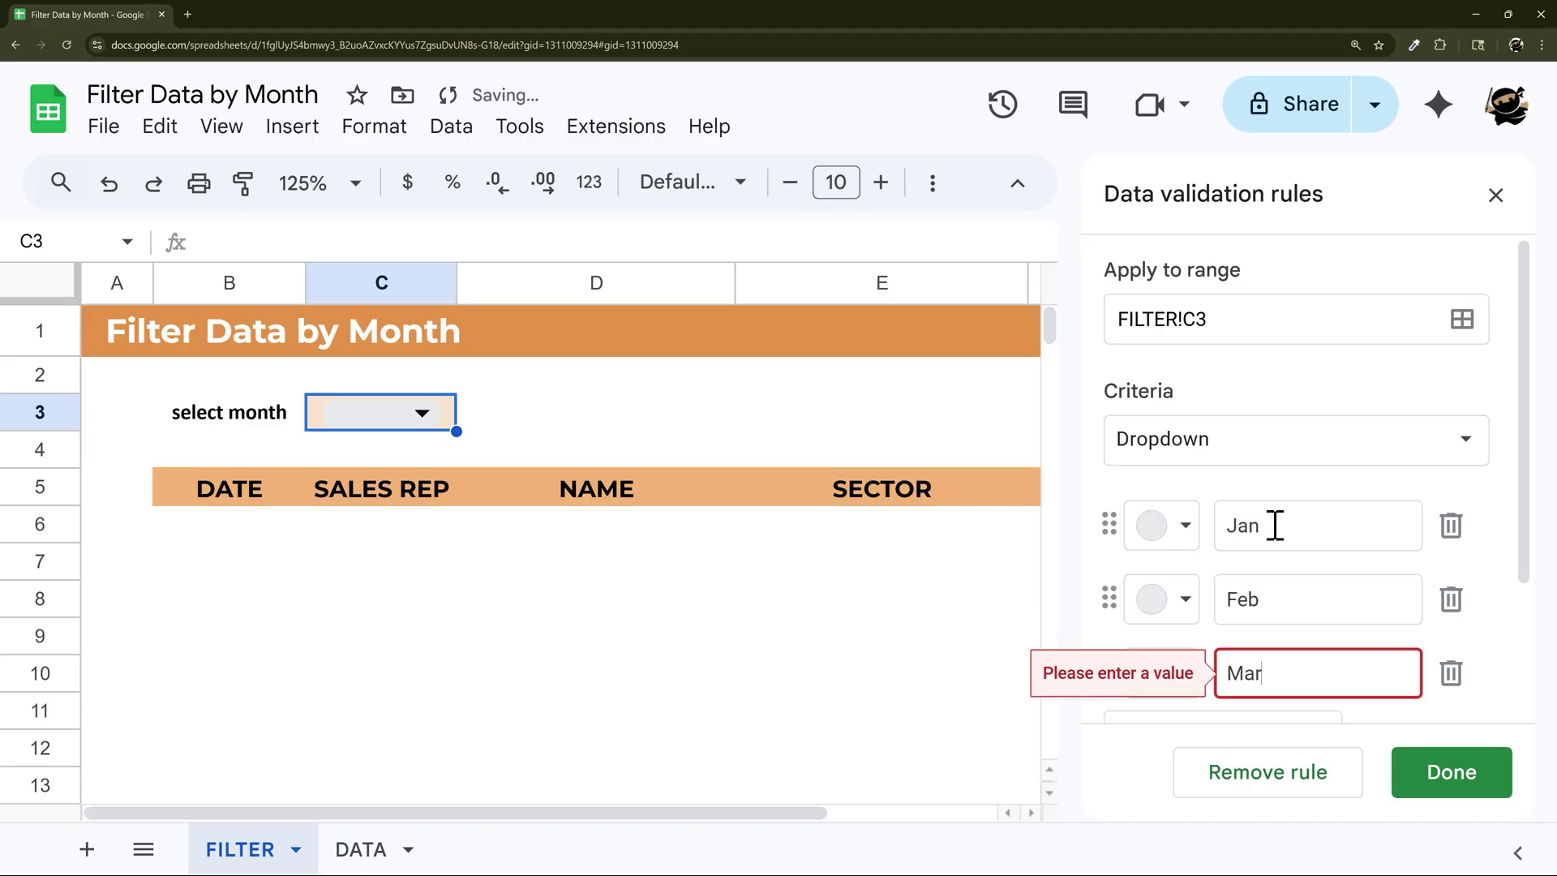
key(Return)
text(Apr)
key(Return)
text(May Jun Jul Aug Sep Oc)
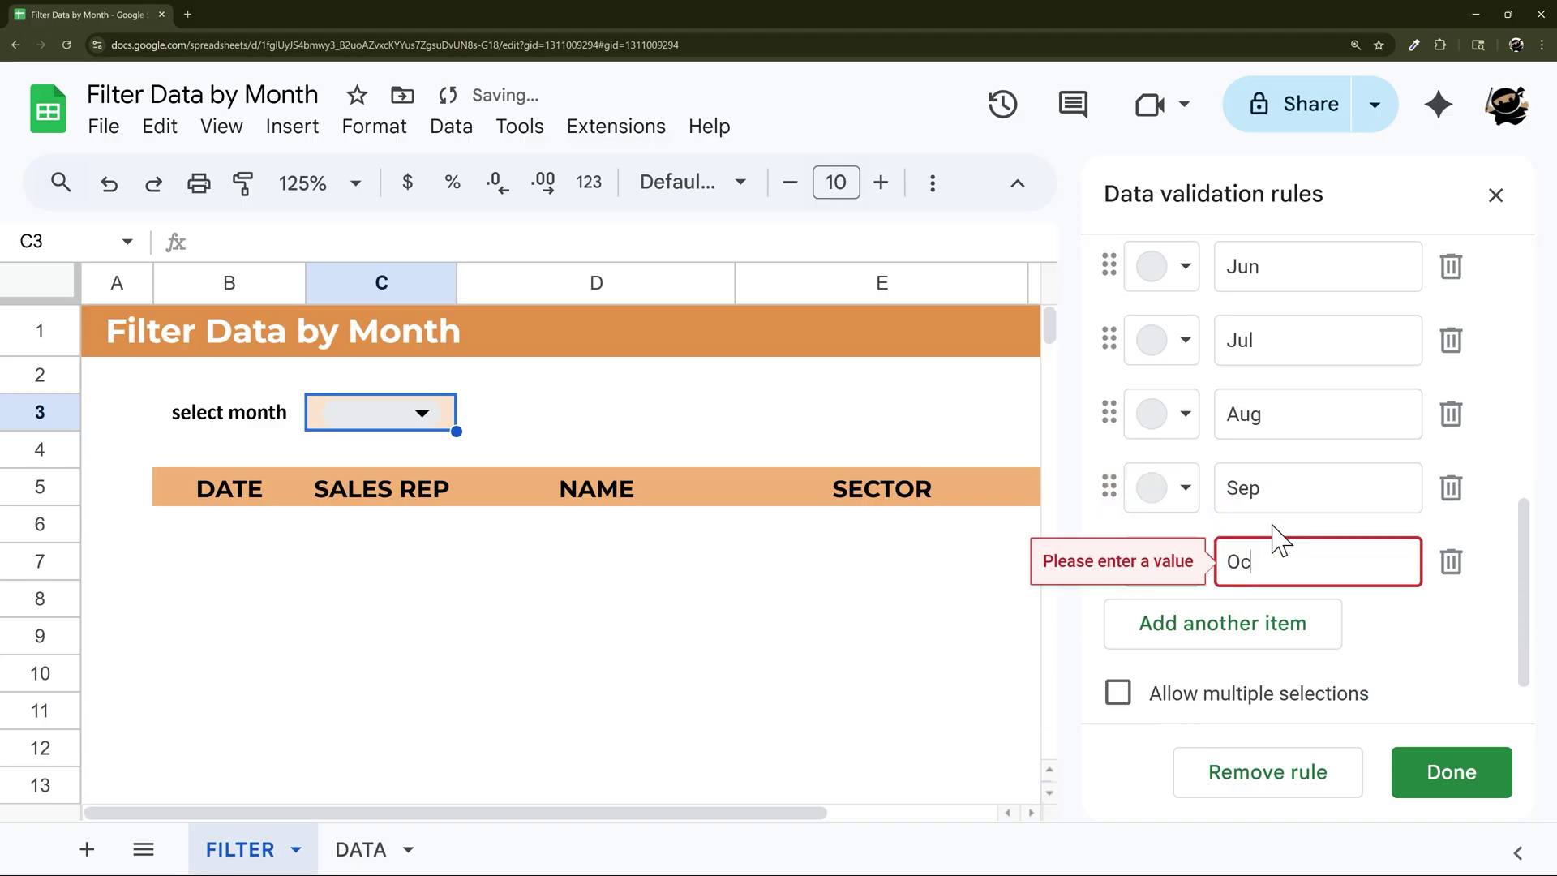
text(t Nov Dec)
- Set the month dropdown's display style to Arrow and save the rule
scroll(1301, 470, down, 3)
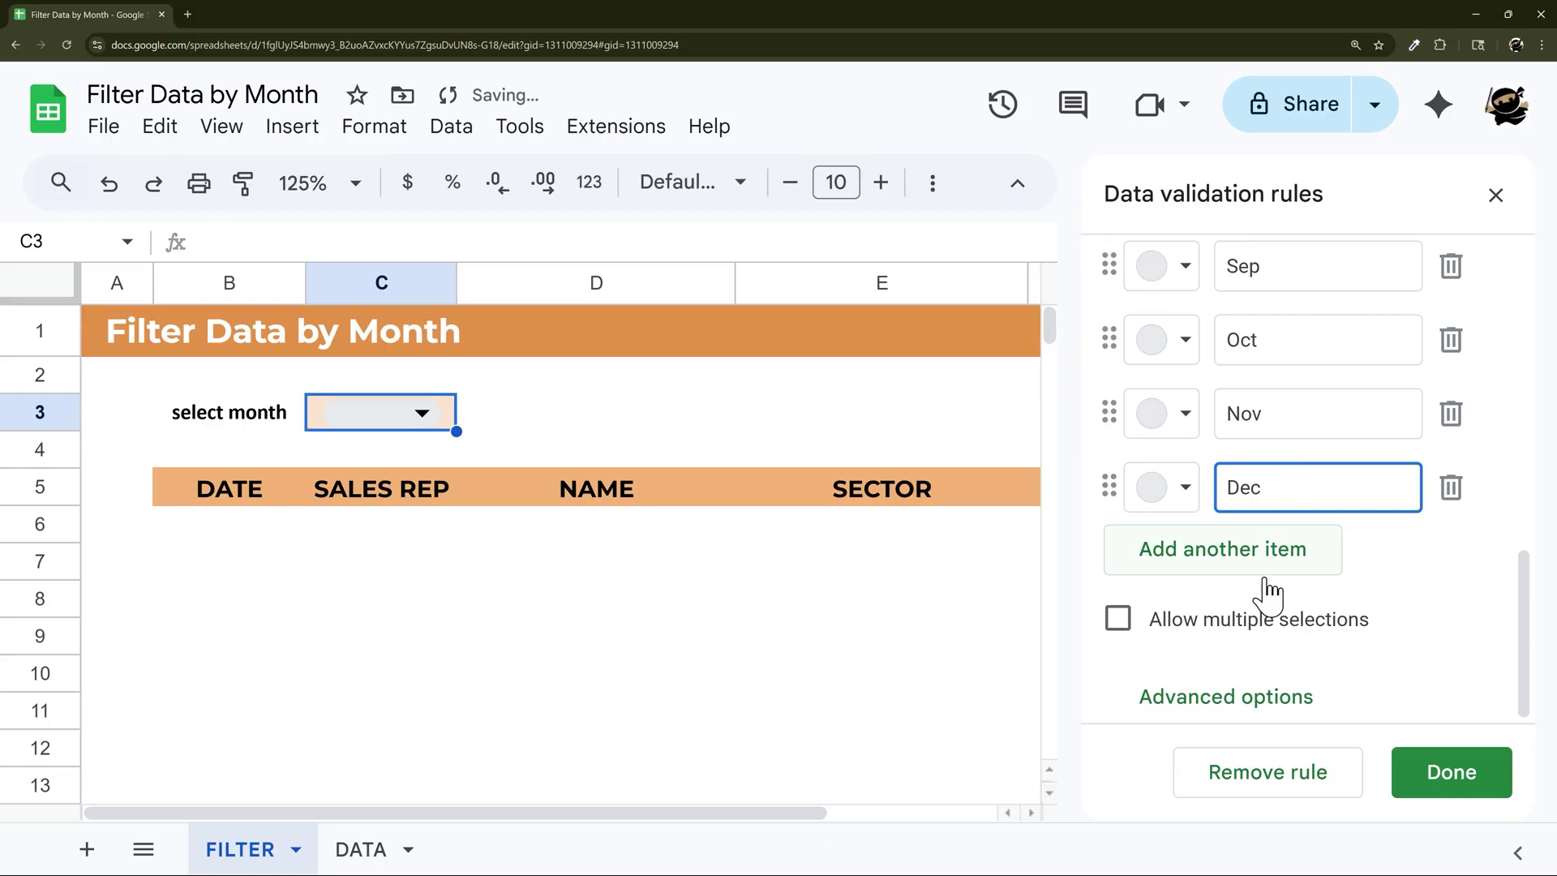
click(1198, 699)
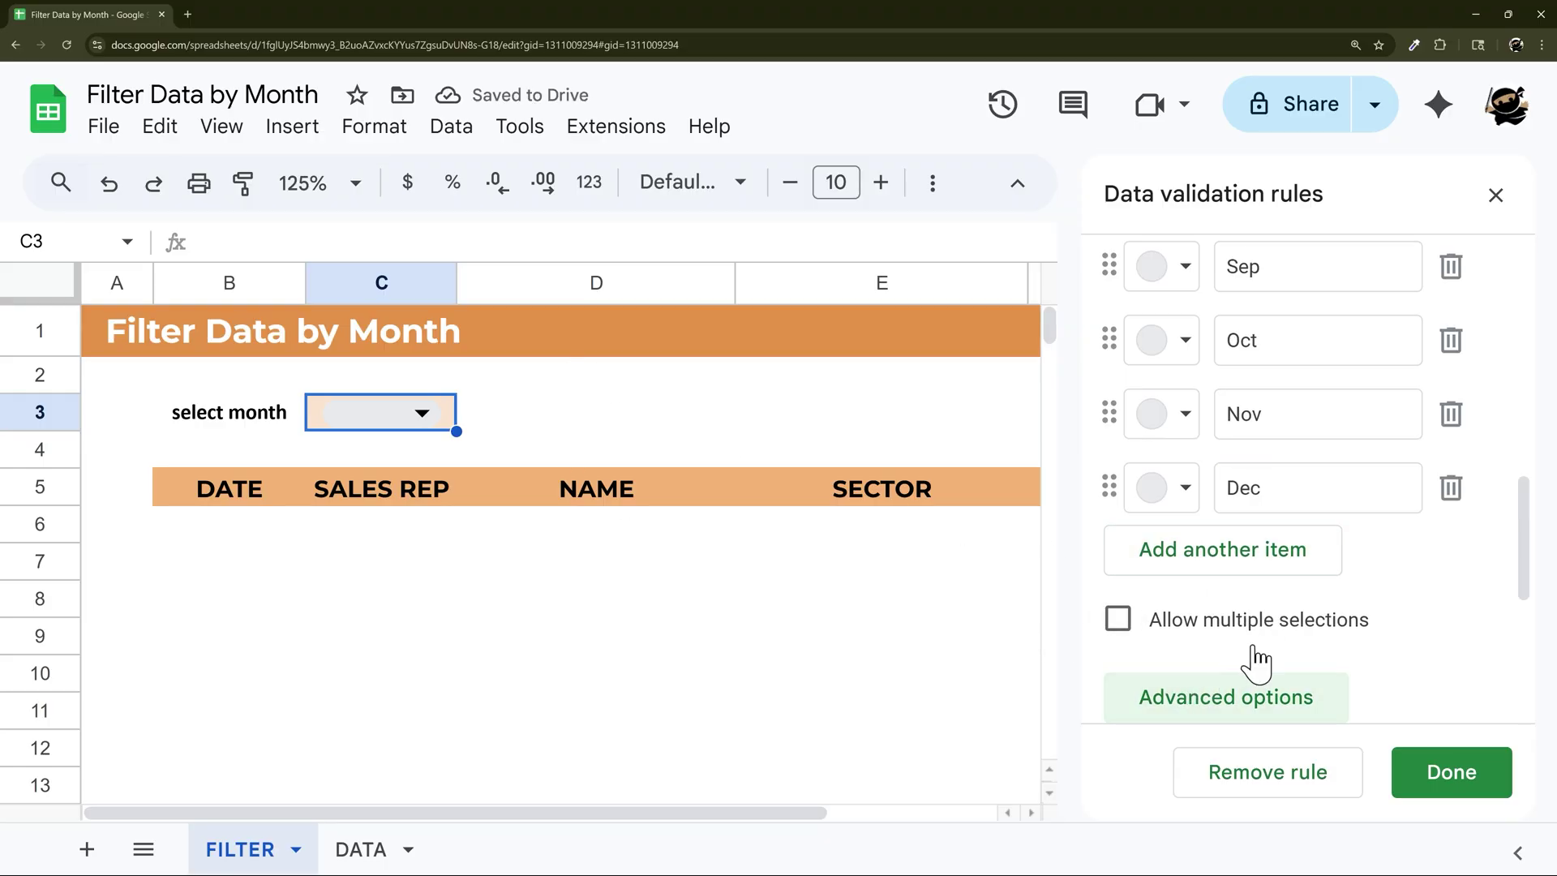
scroll(1257, 661, down, 5)
click(1123, 711)
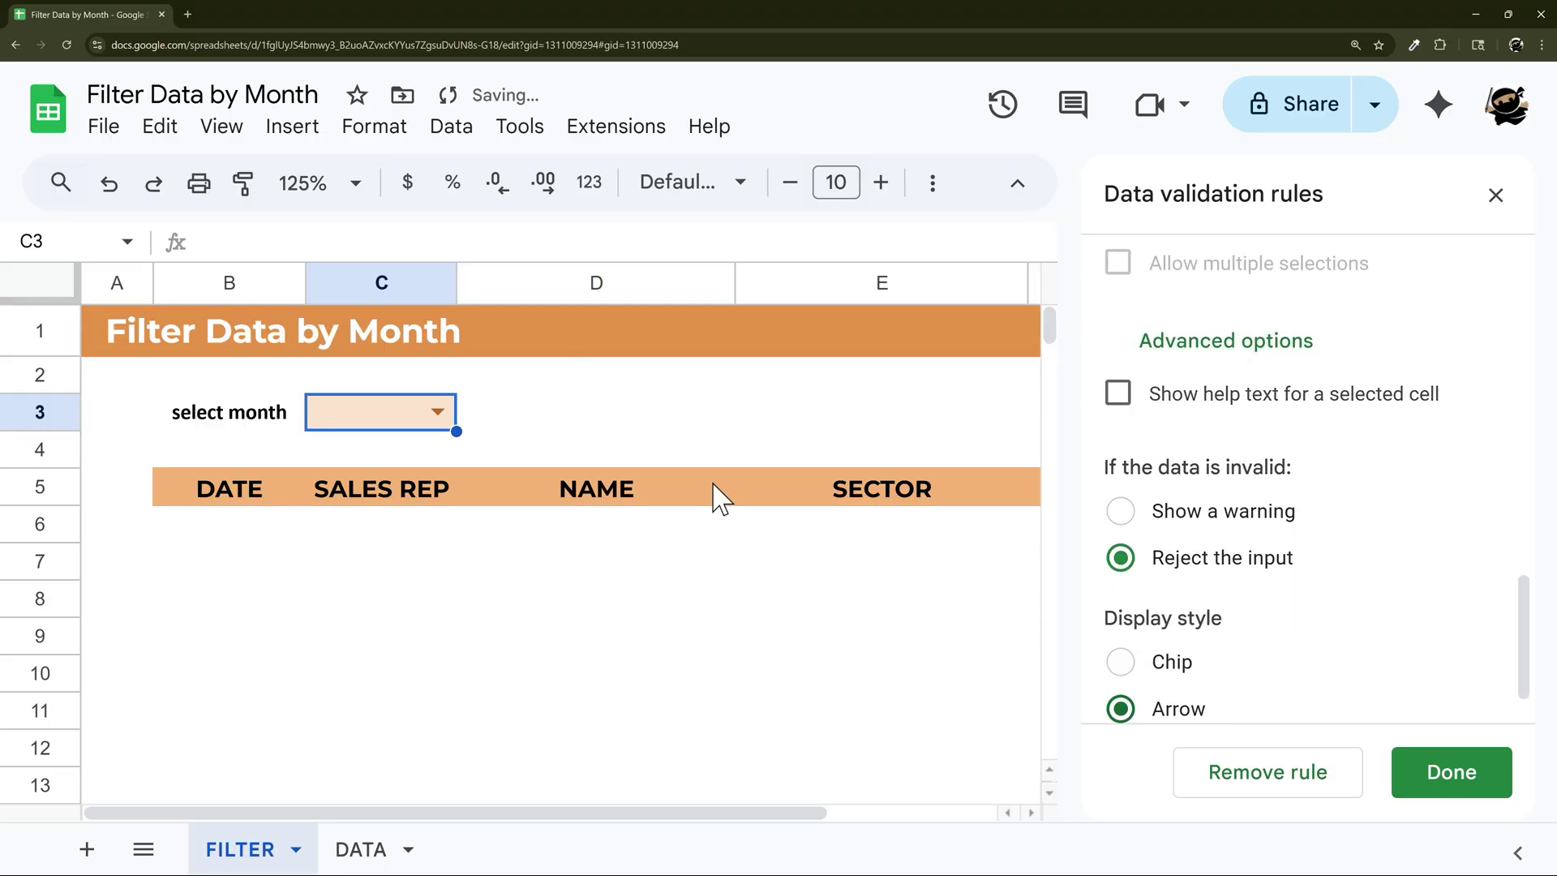
click(1438, 774)
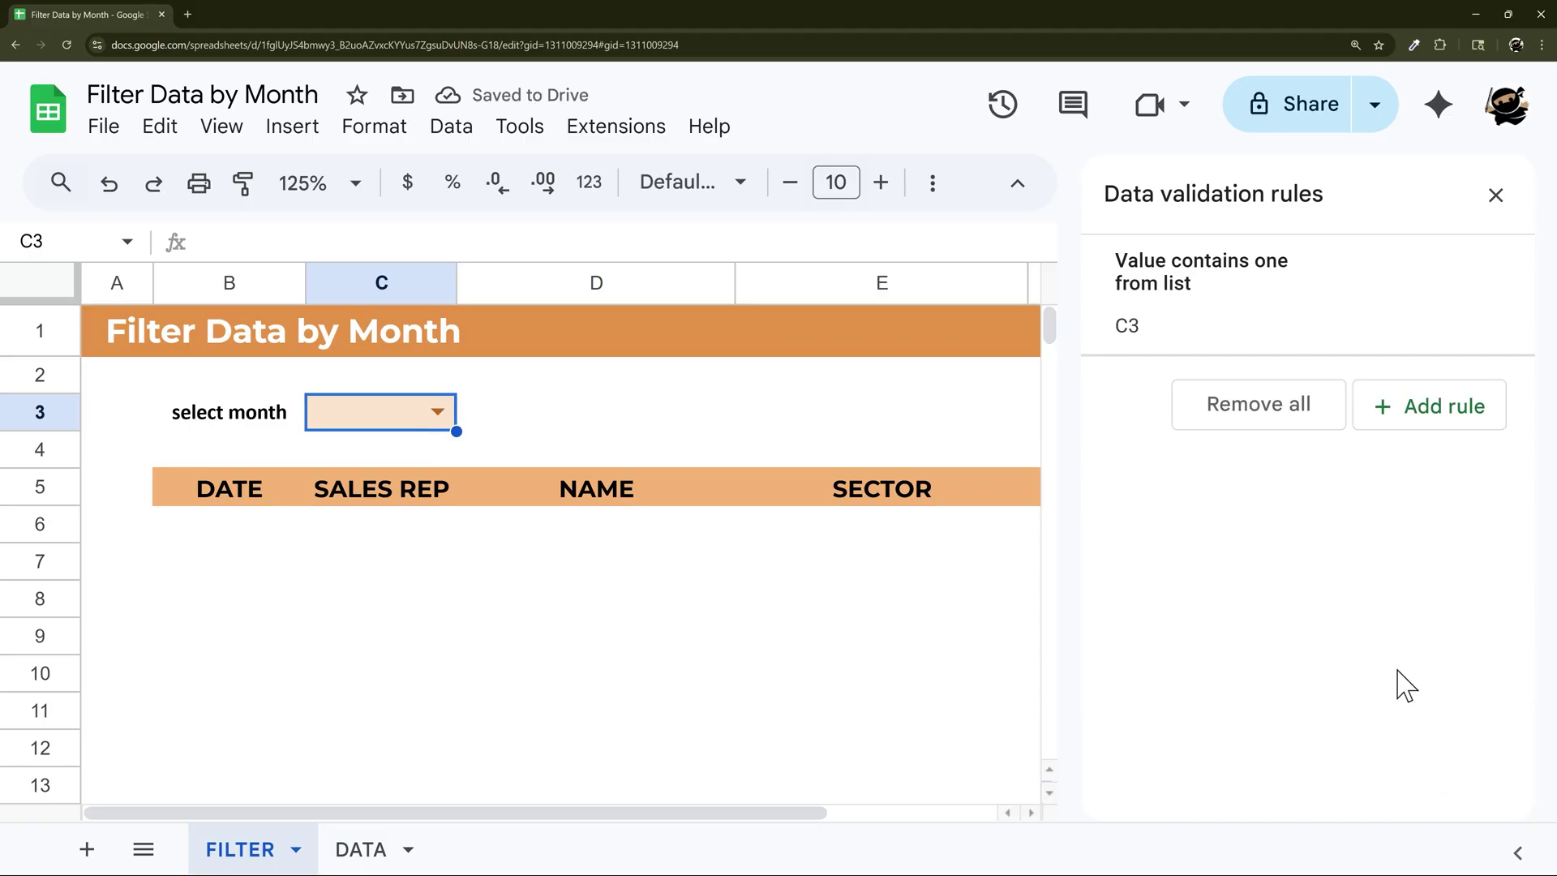
click(1496, 196)
- Choose Mar from the C3 dropdown and style it bold in Montserrat
click(438, 412)
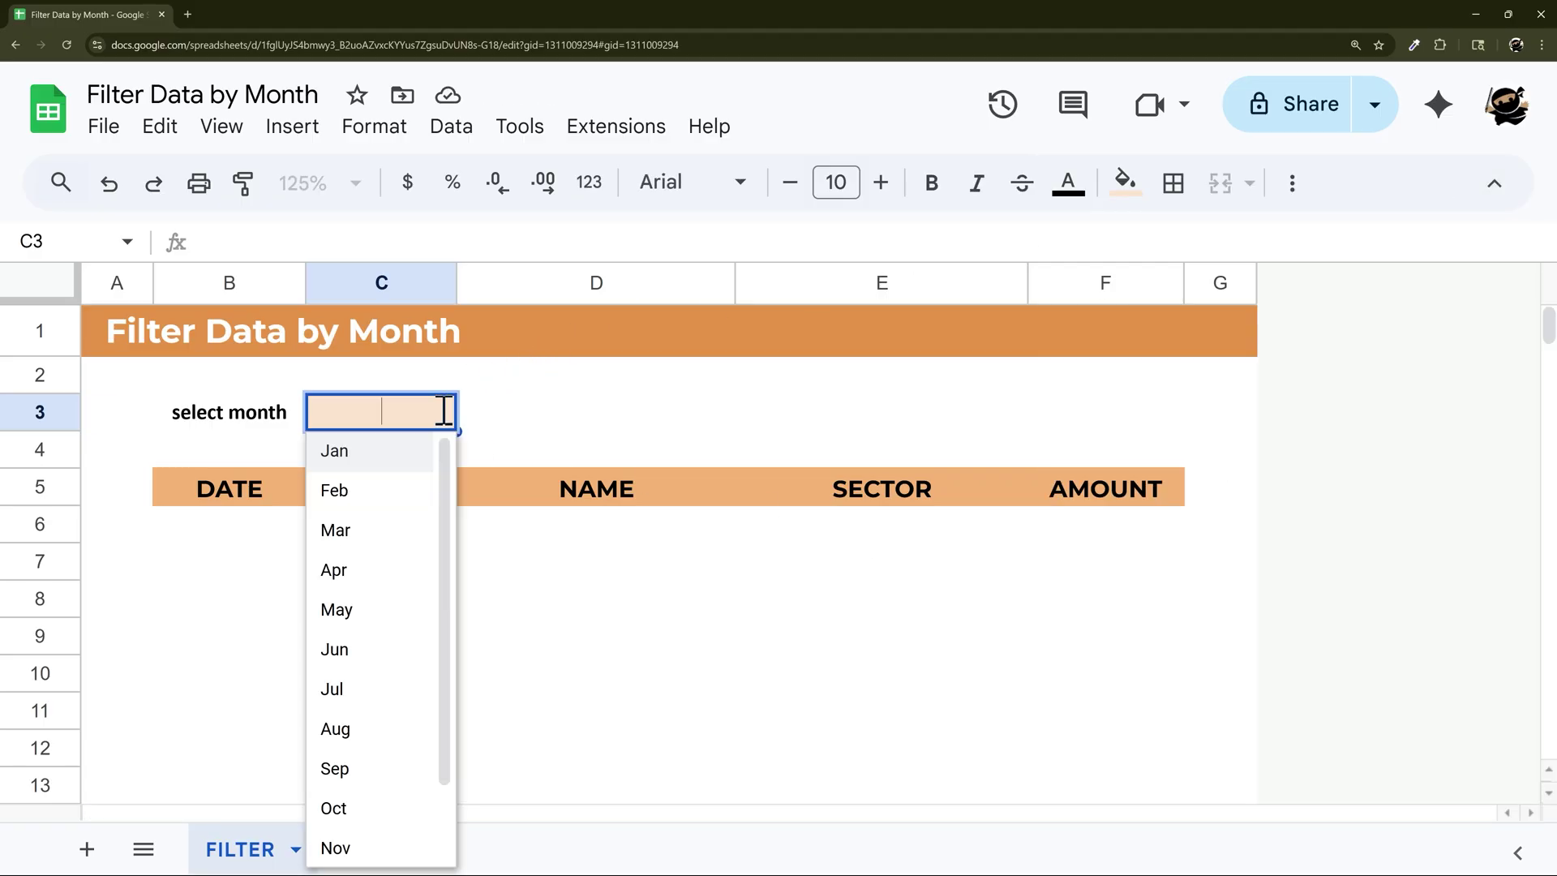
click(354, 532)
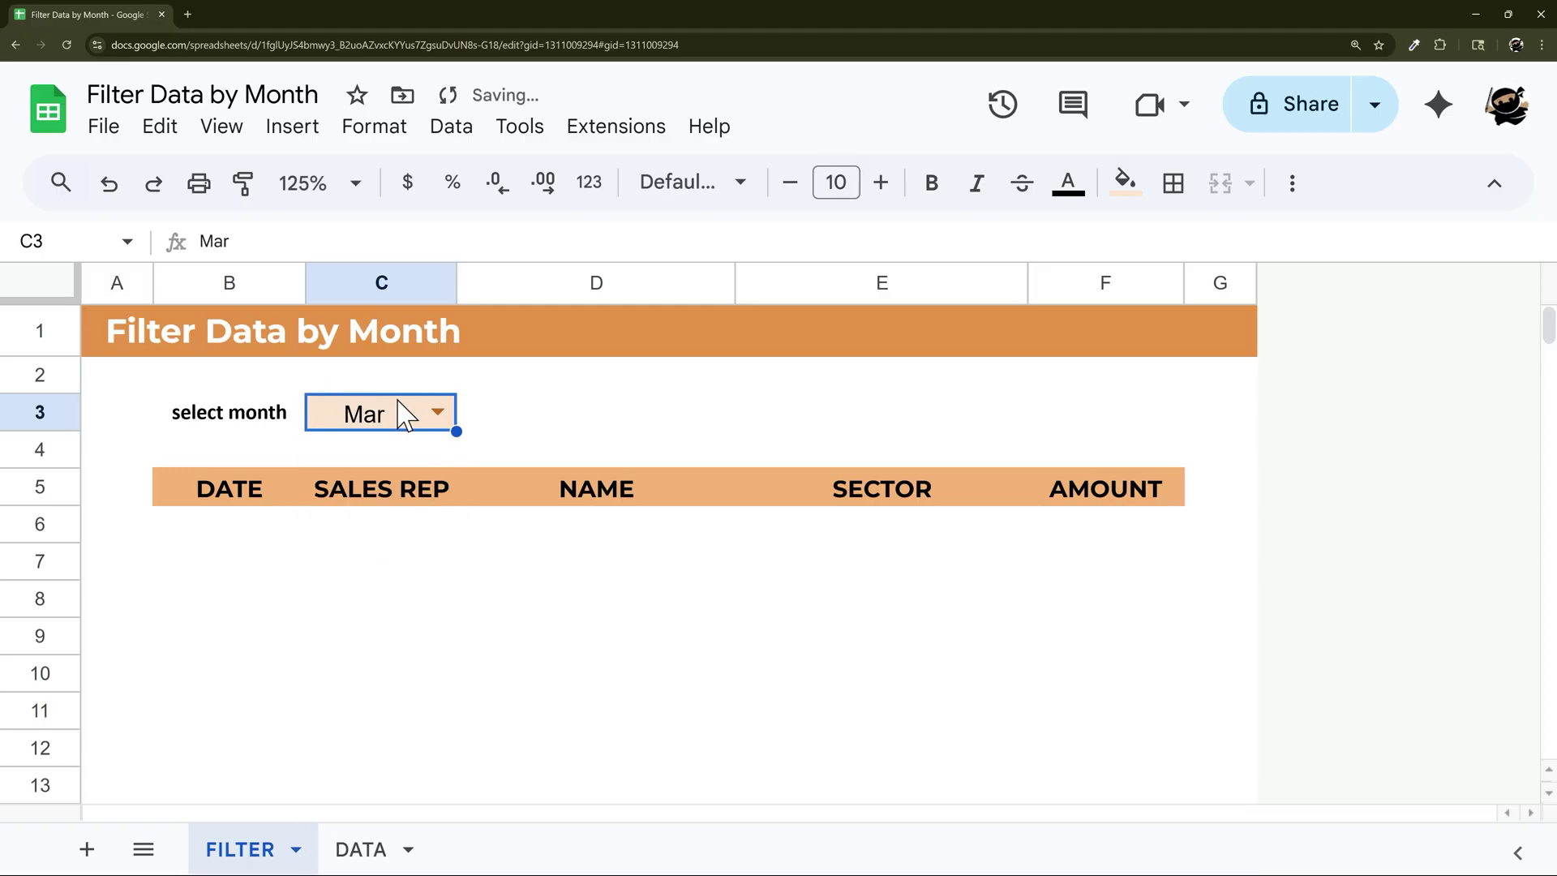
click(929, 192)
click(756, 197)
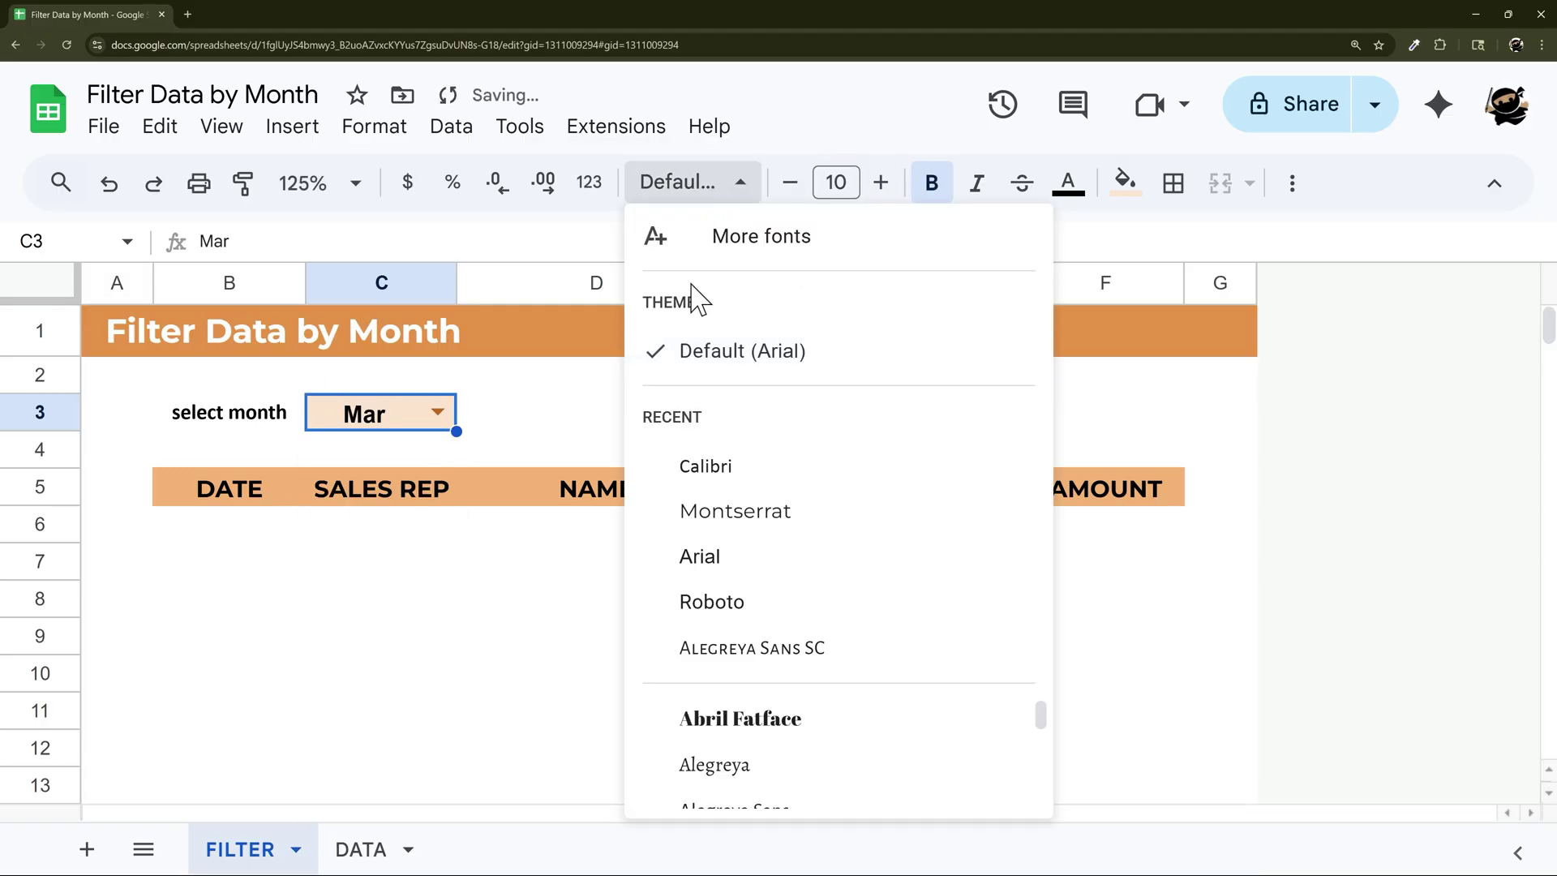
click(735, 515)
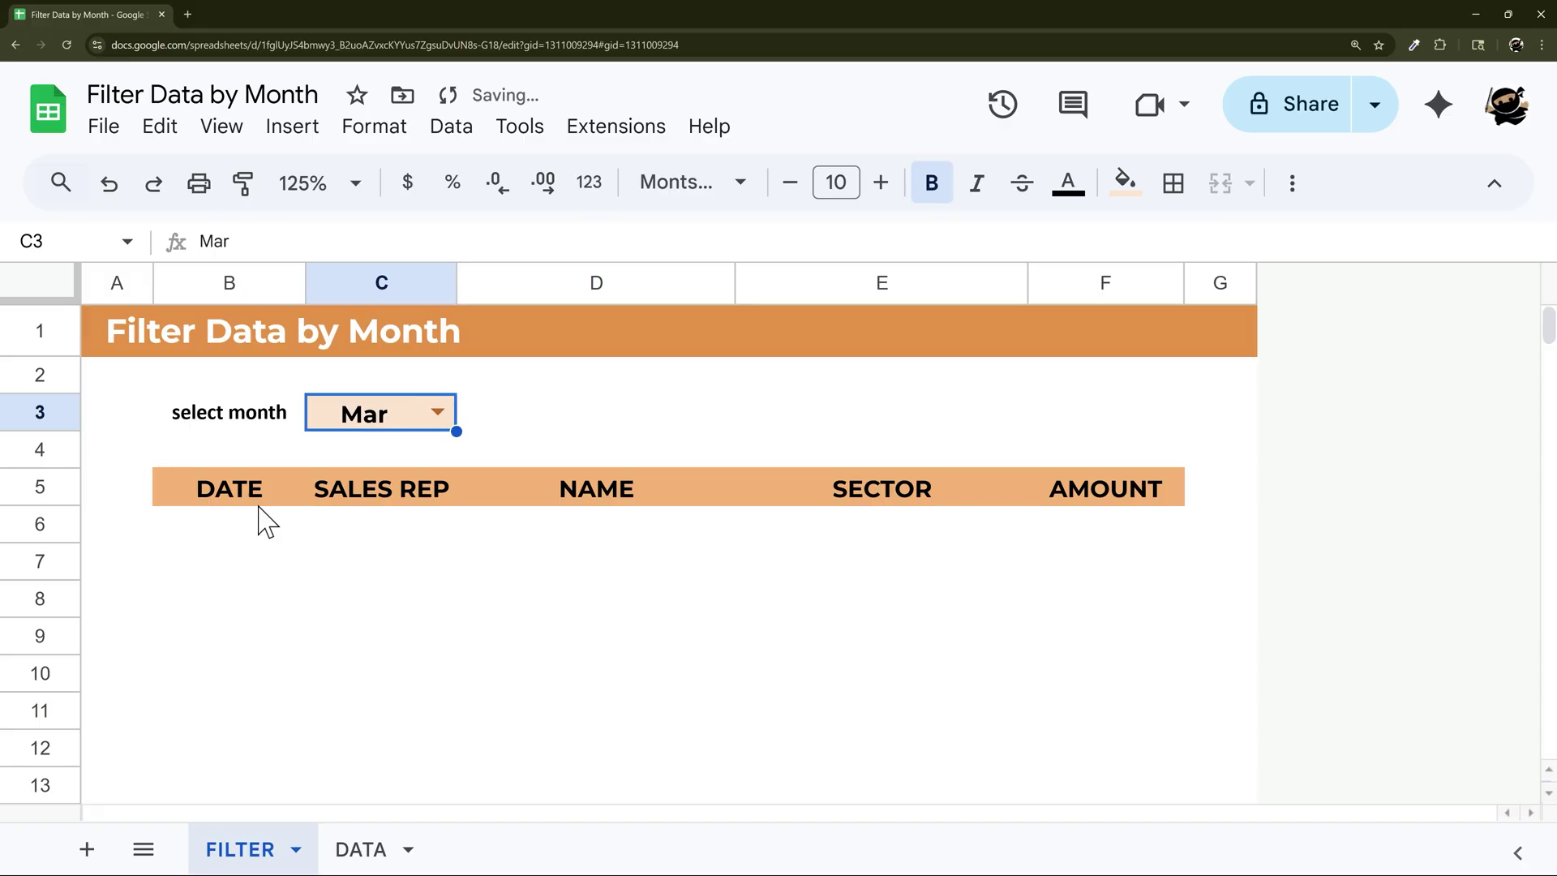
click(241, 531)
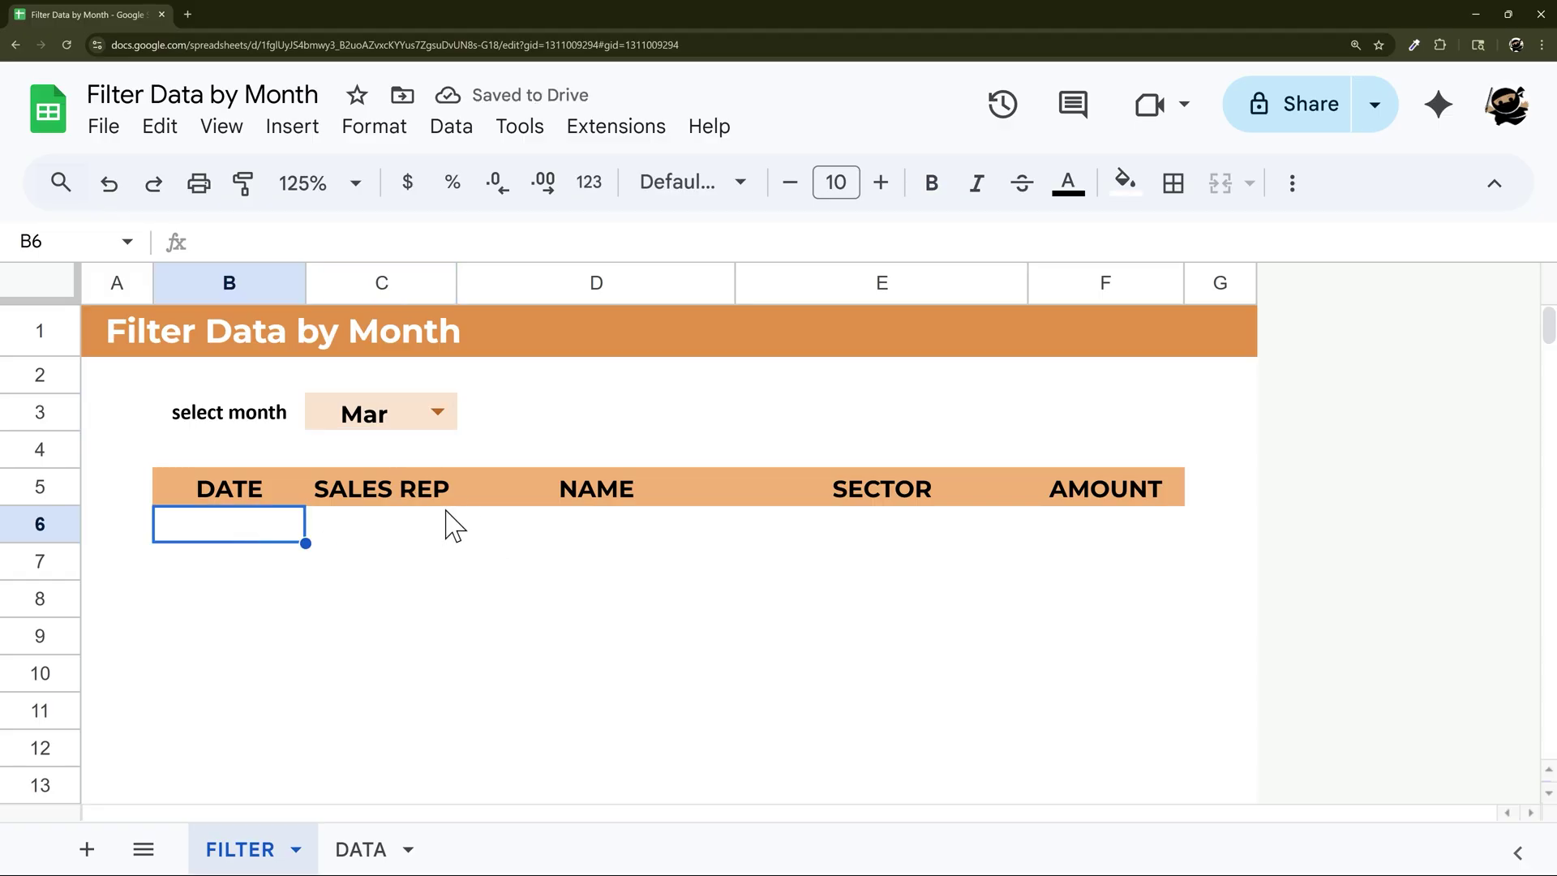
- Enter a =filter(DATA,DATA[SALES REP]=…) formula in B6 listing one sales rep's rows
text(=filter()
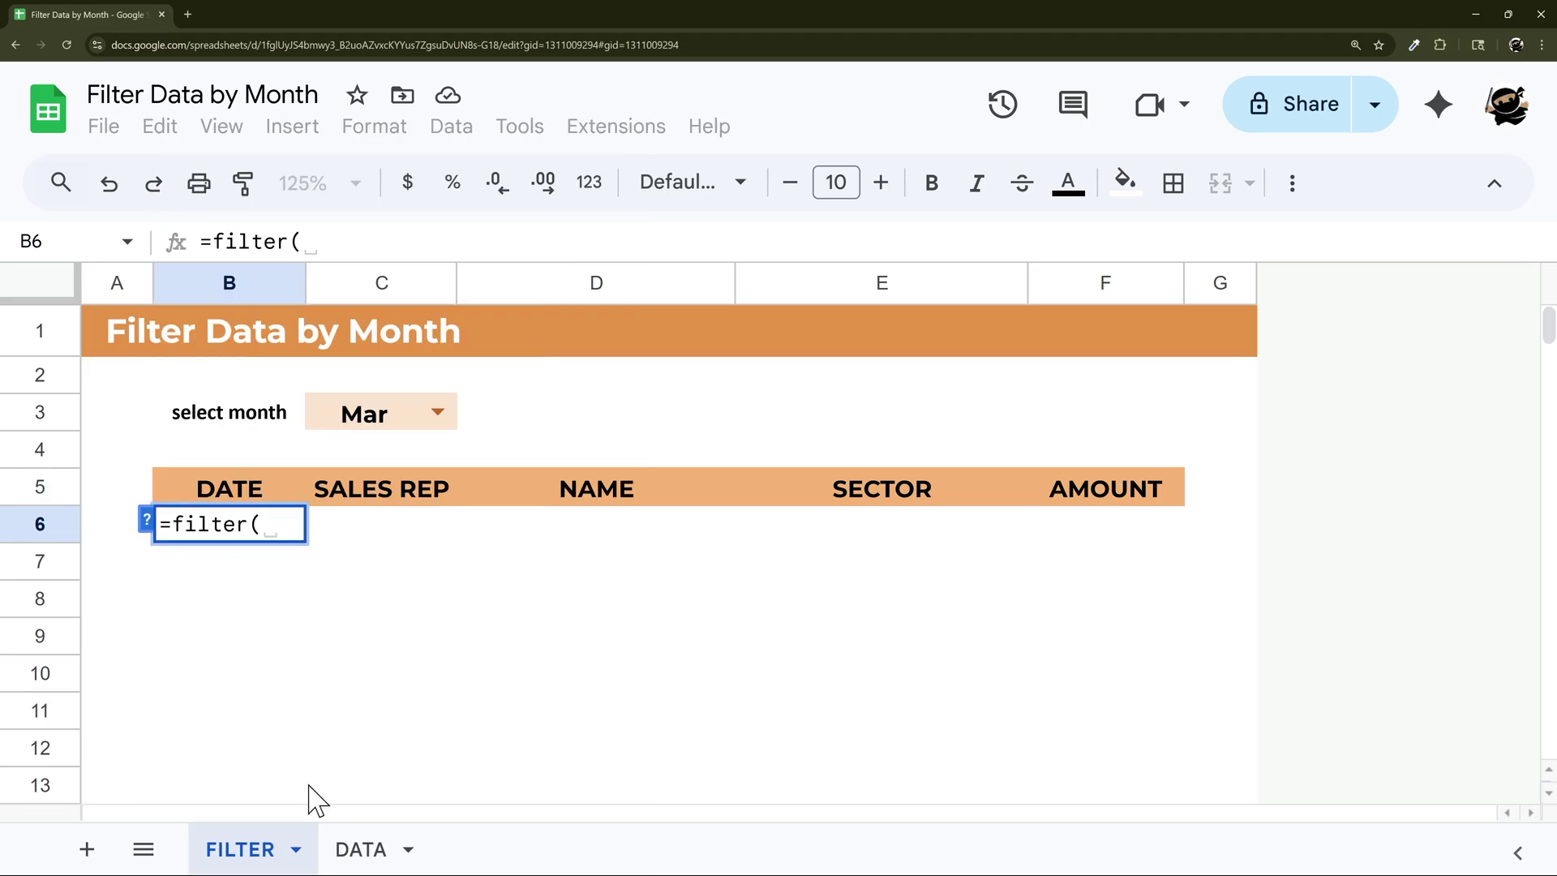
click(364, 851)
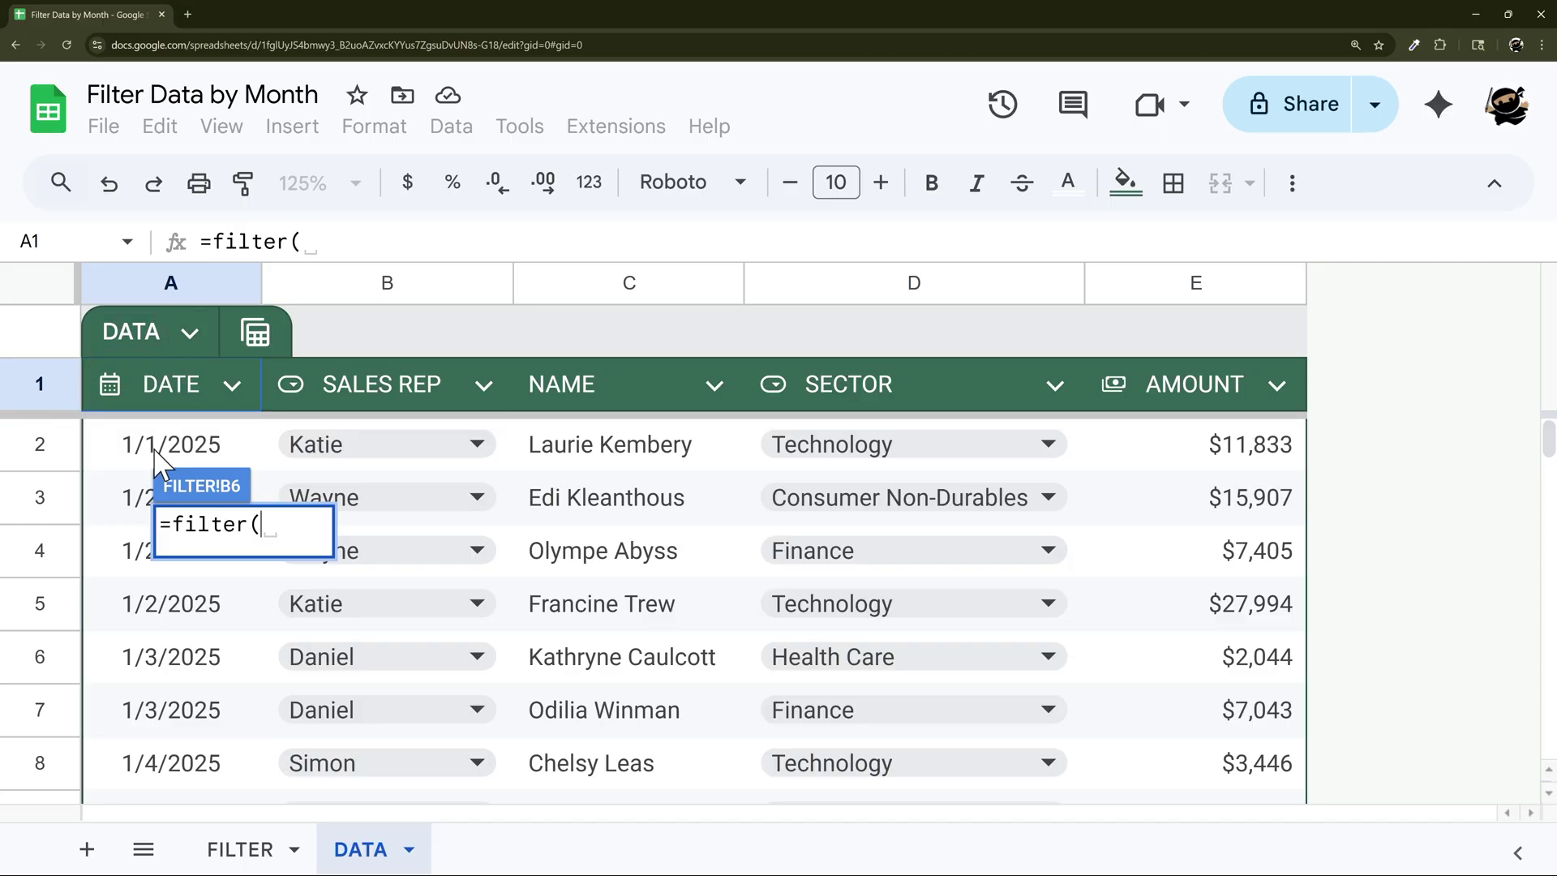
drag(149, 447, 1161, 600)
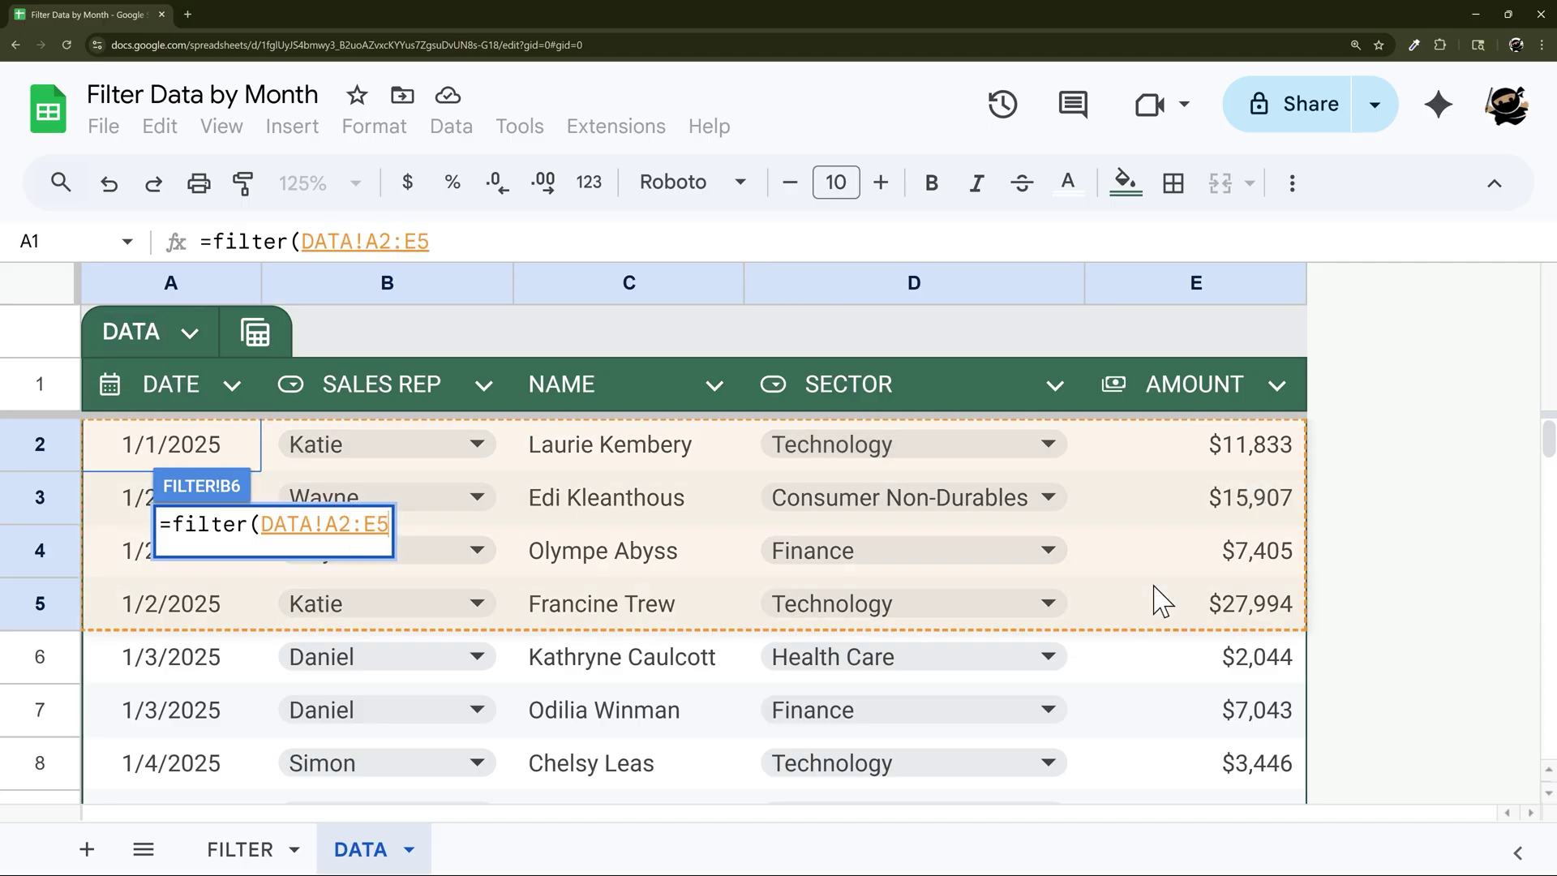
key(BackSpace)
key(BackSpace)
key(BackSpace)
key(BackSpace)
key(BackSpace)
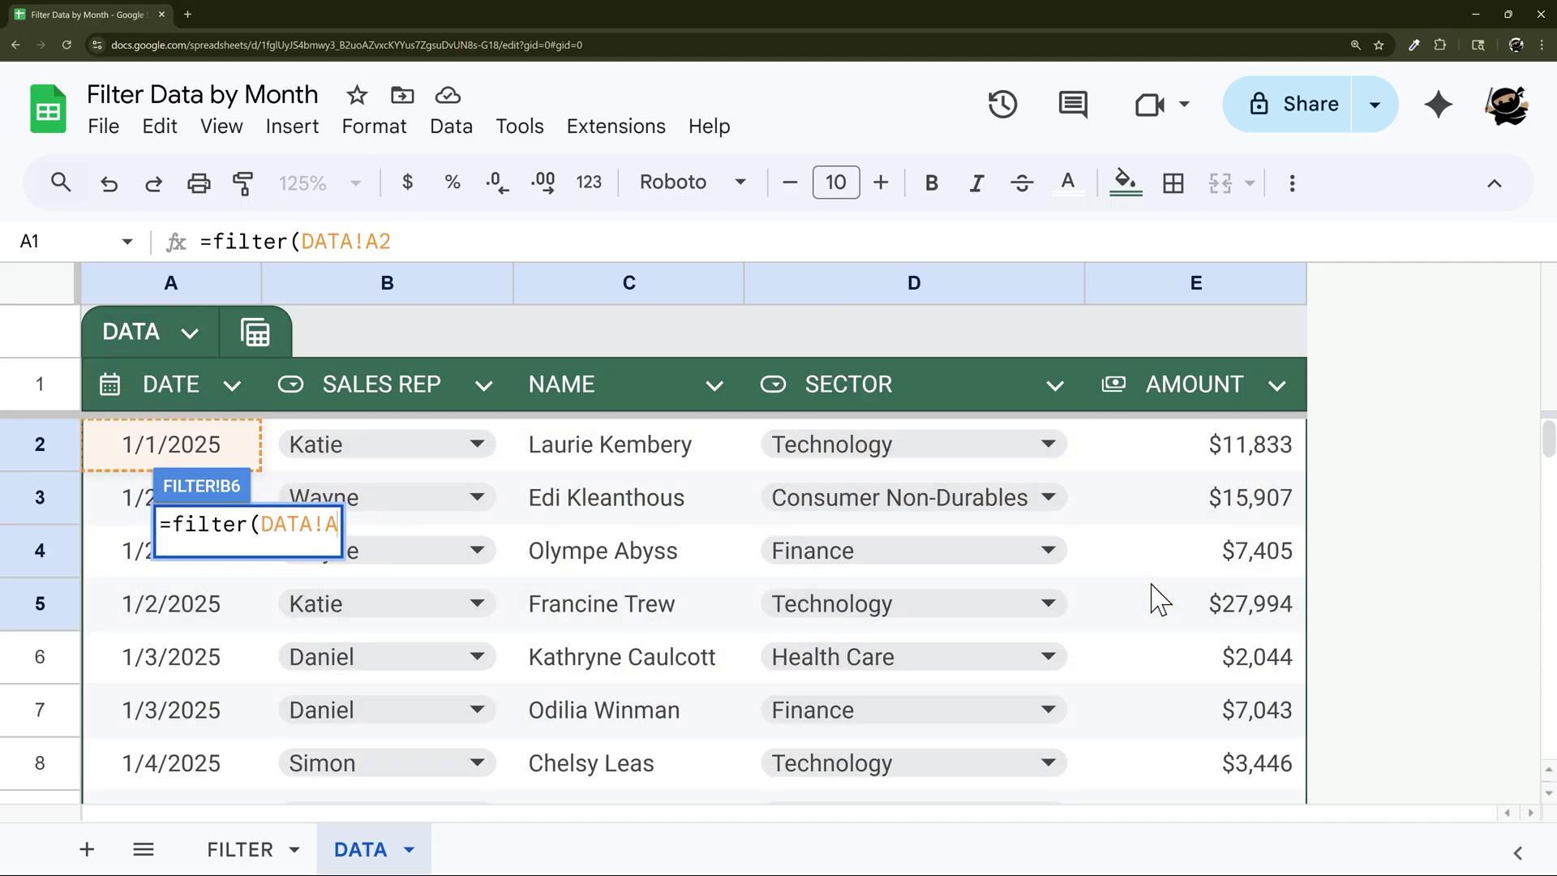
key(BackSpace)
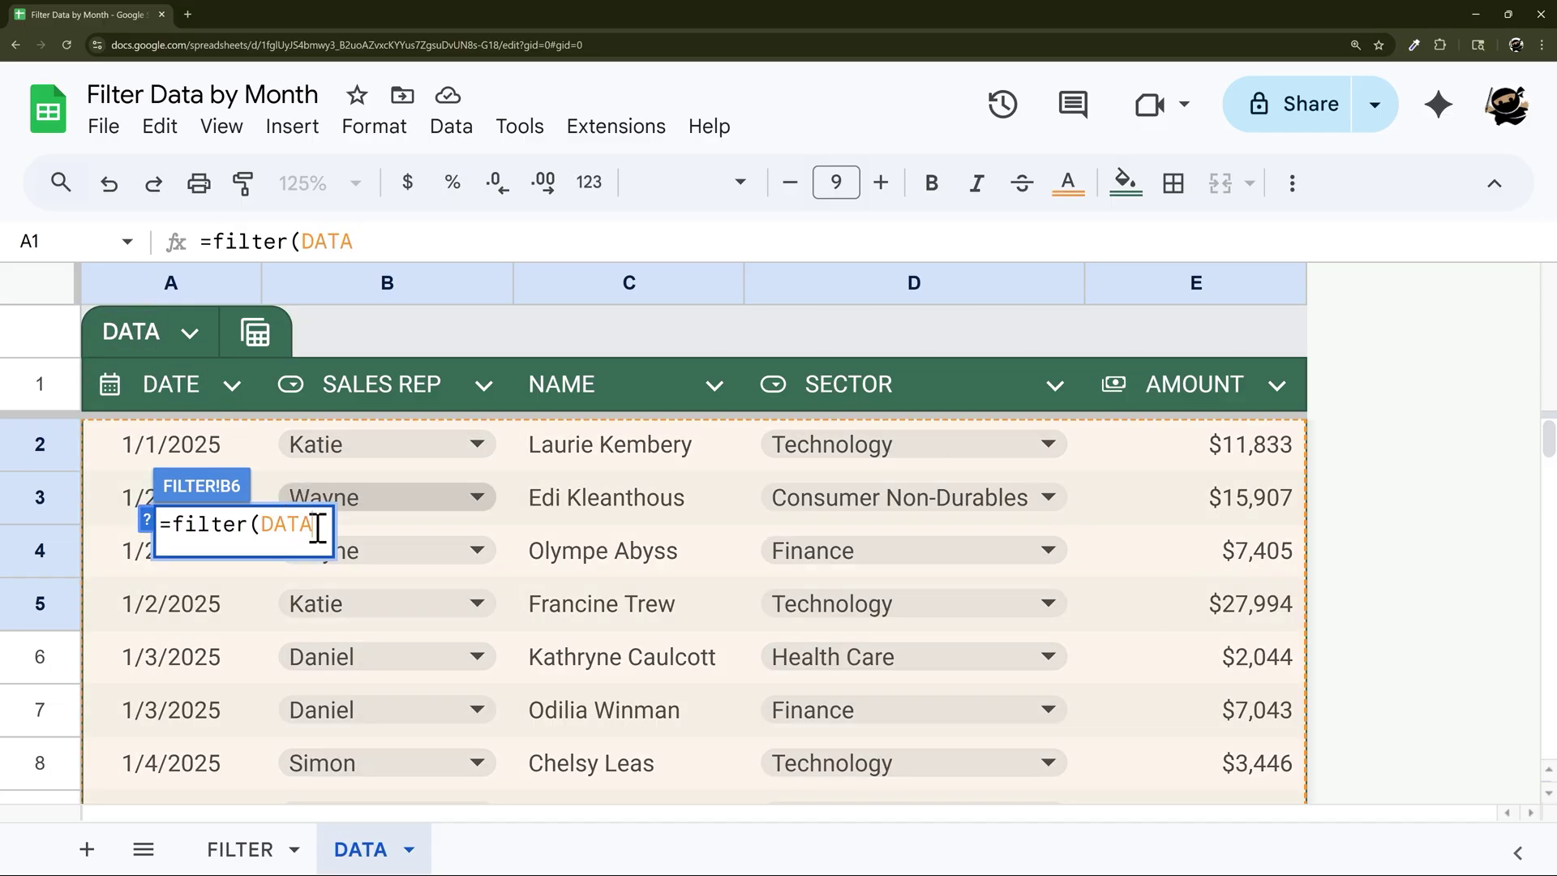
text(,)
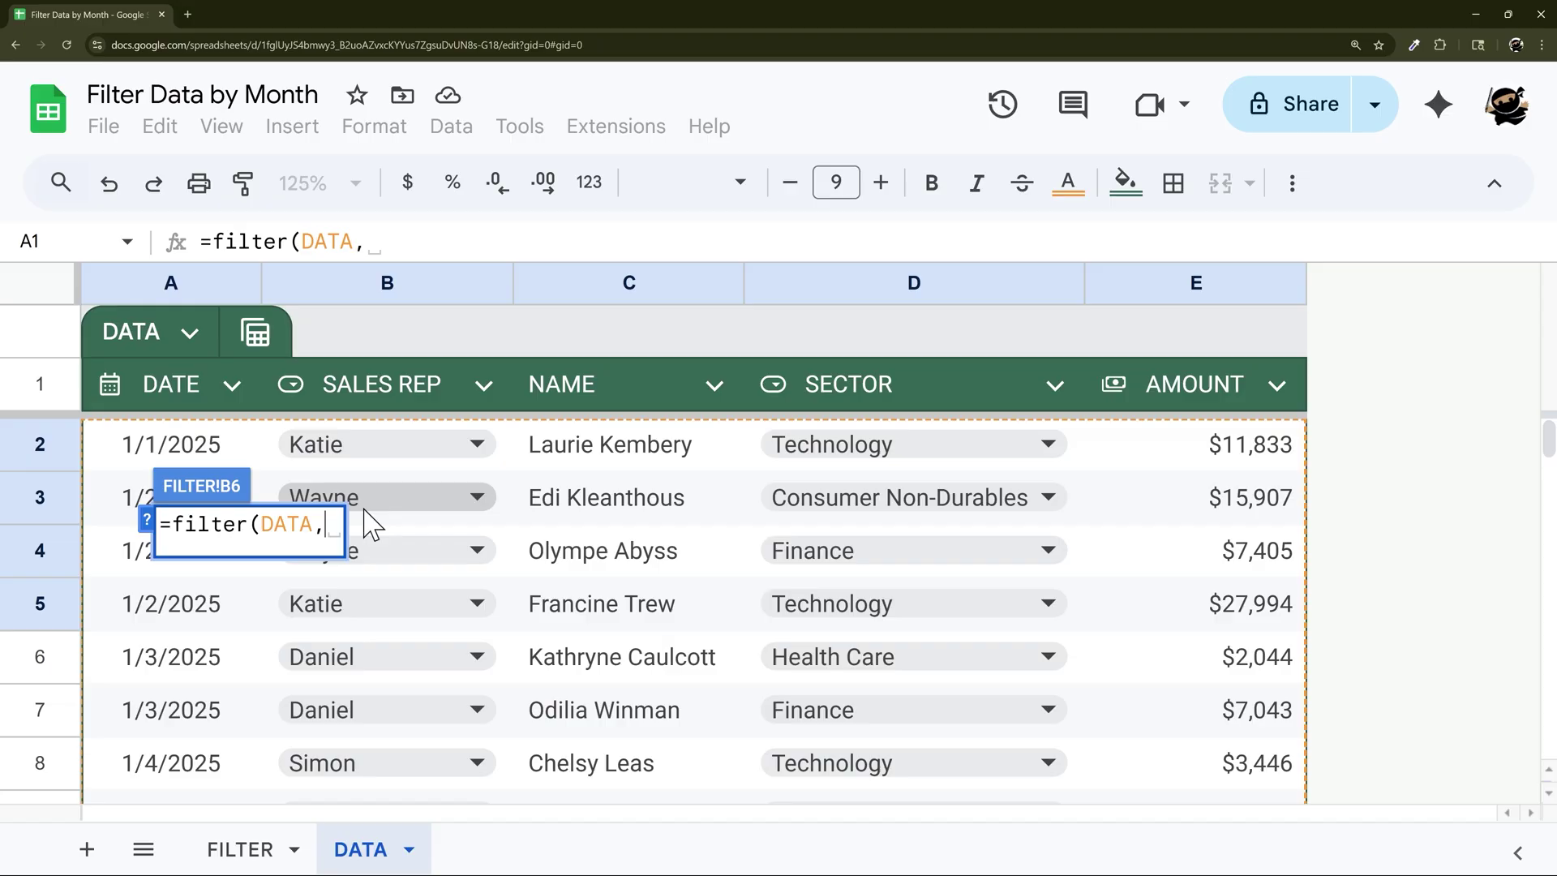
text(DATA[)
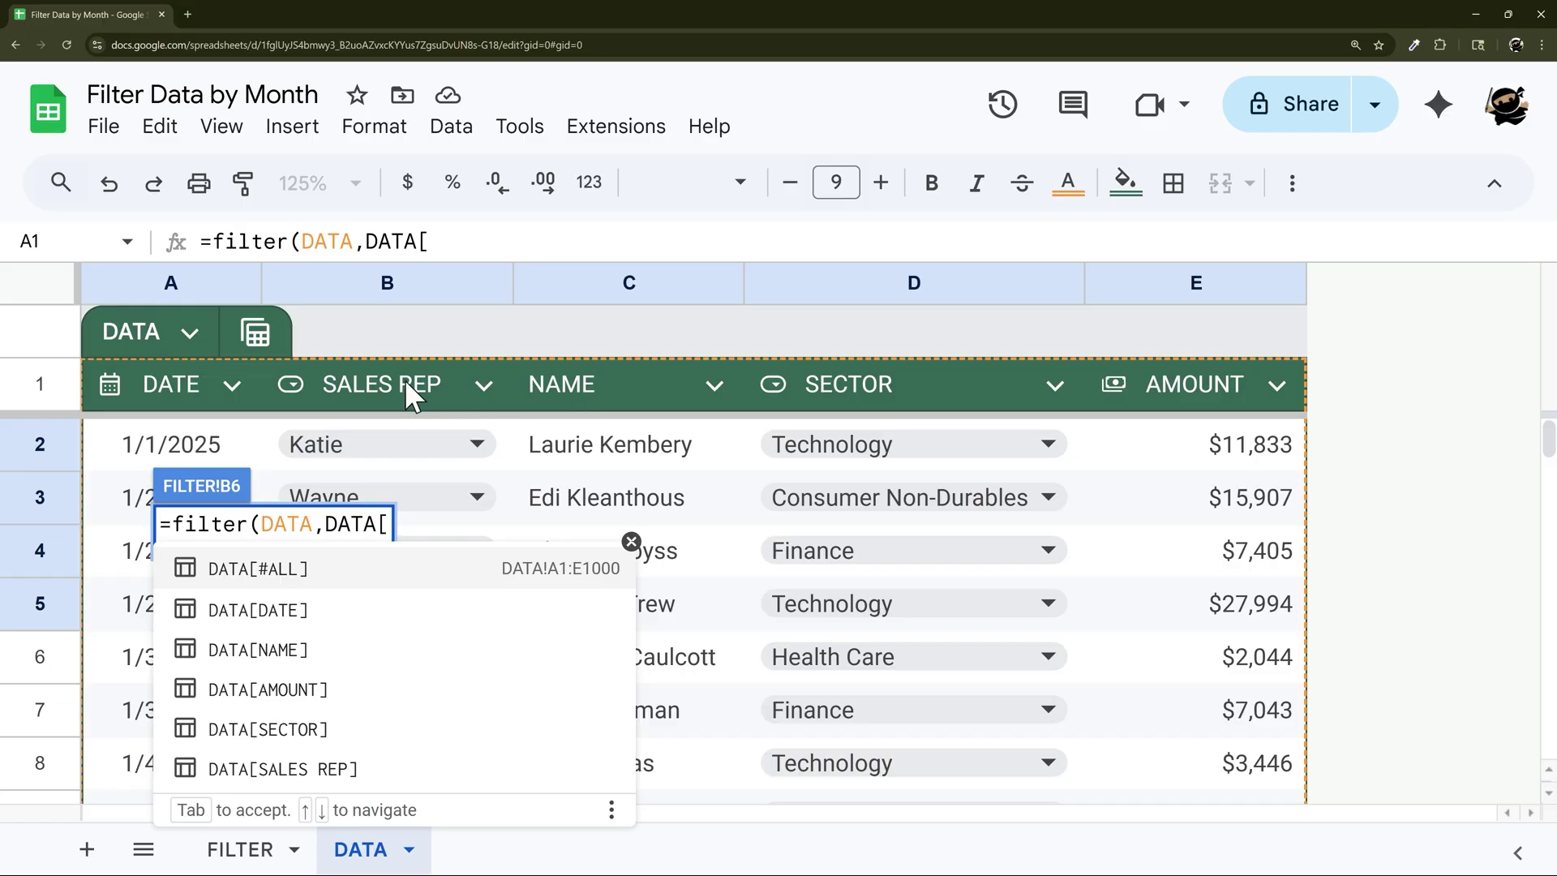
click(324, 770)
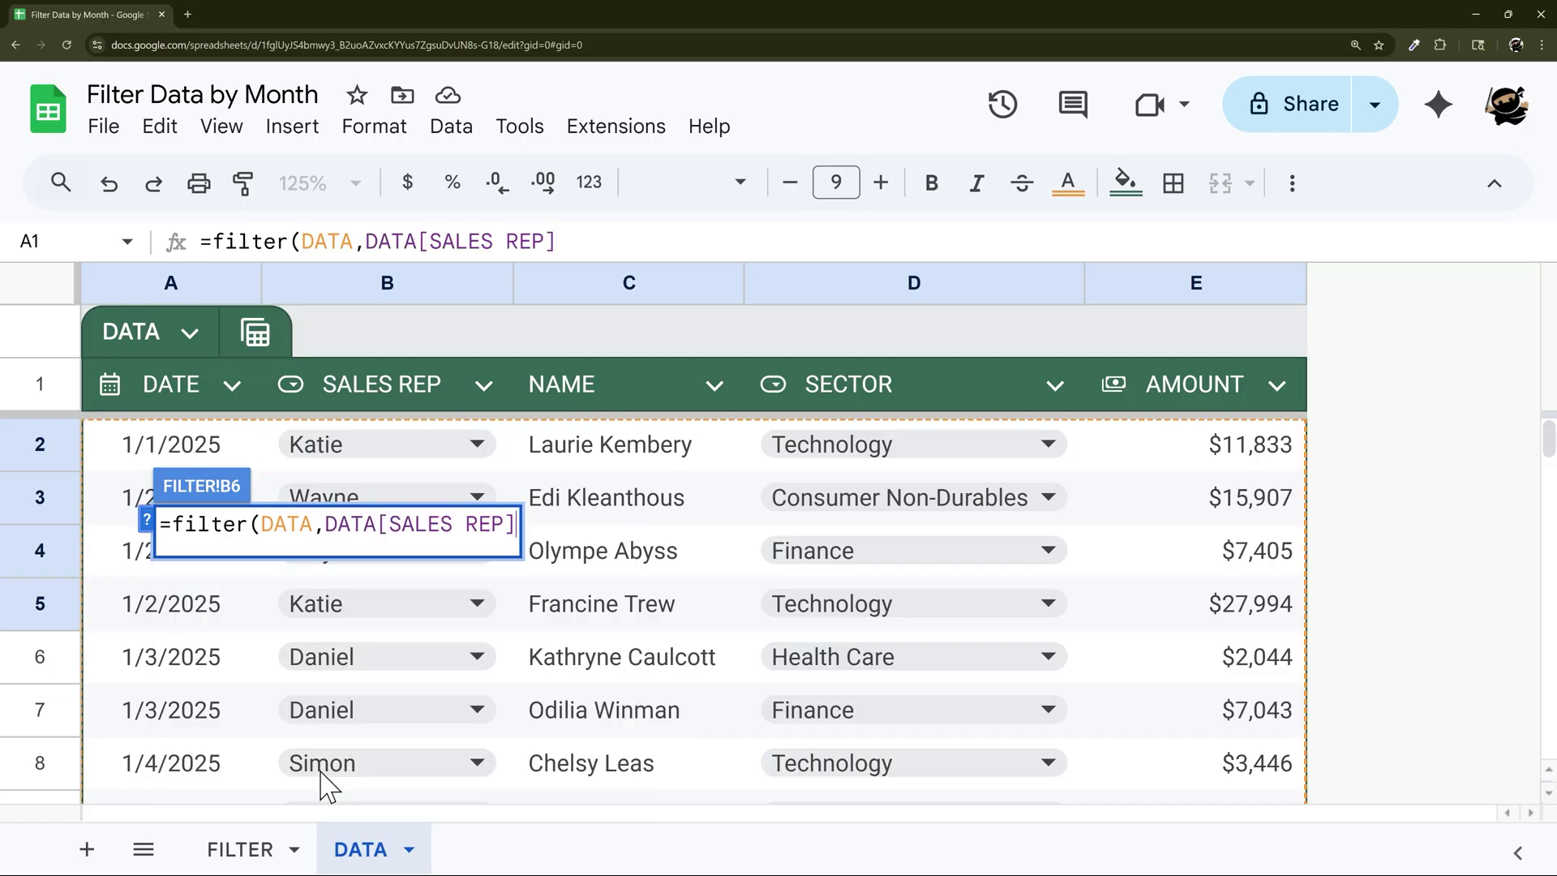
text(="Ka)
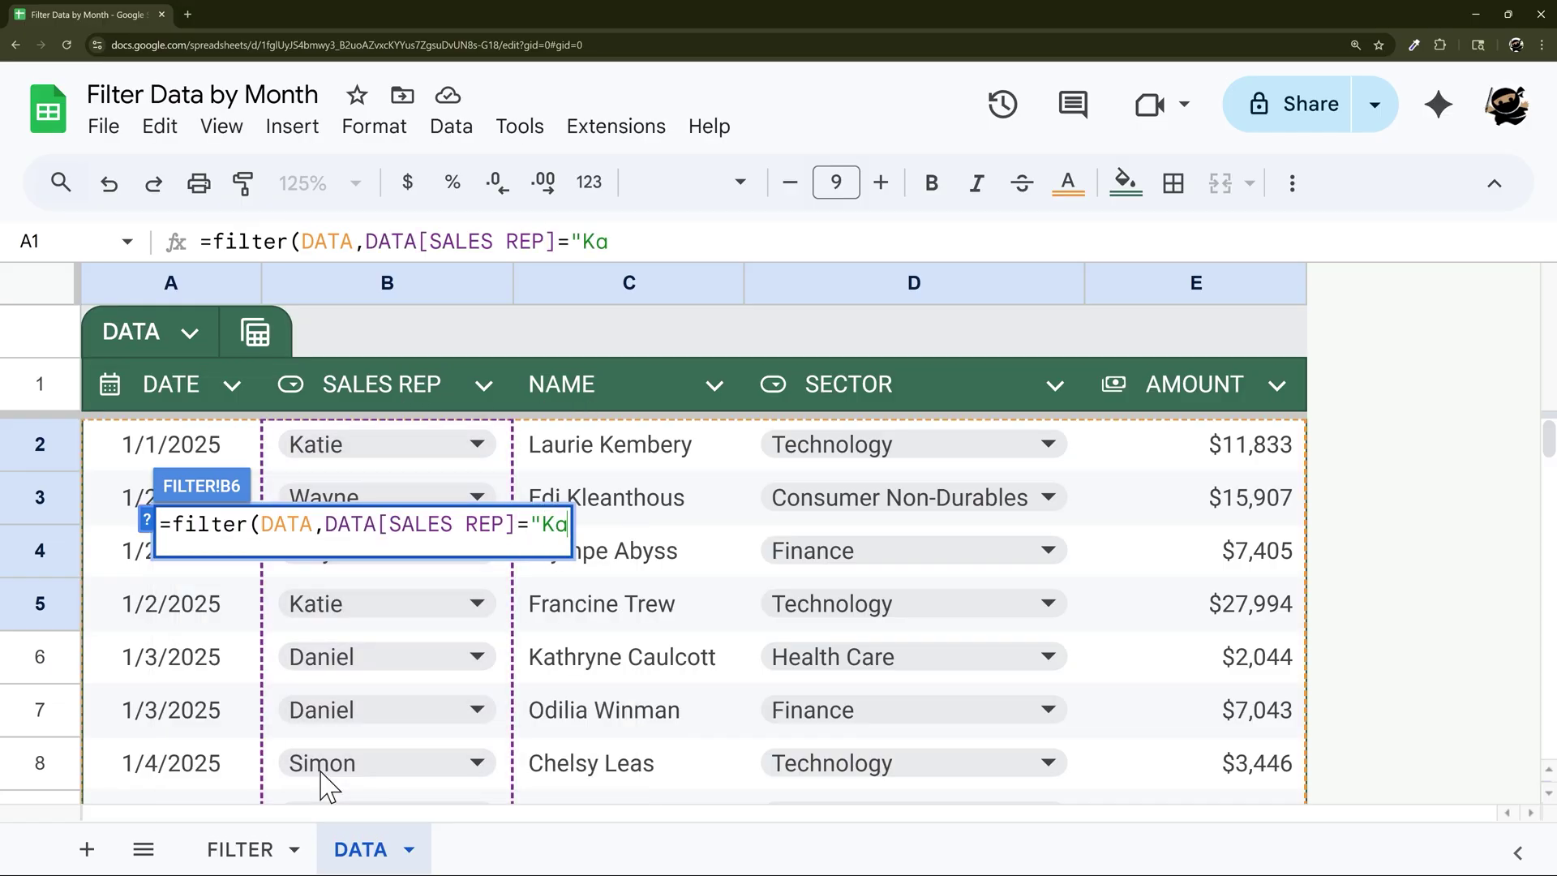
text(tie"))
key(Return)
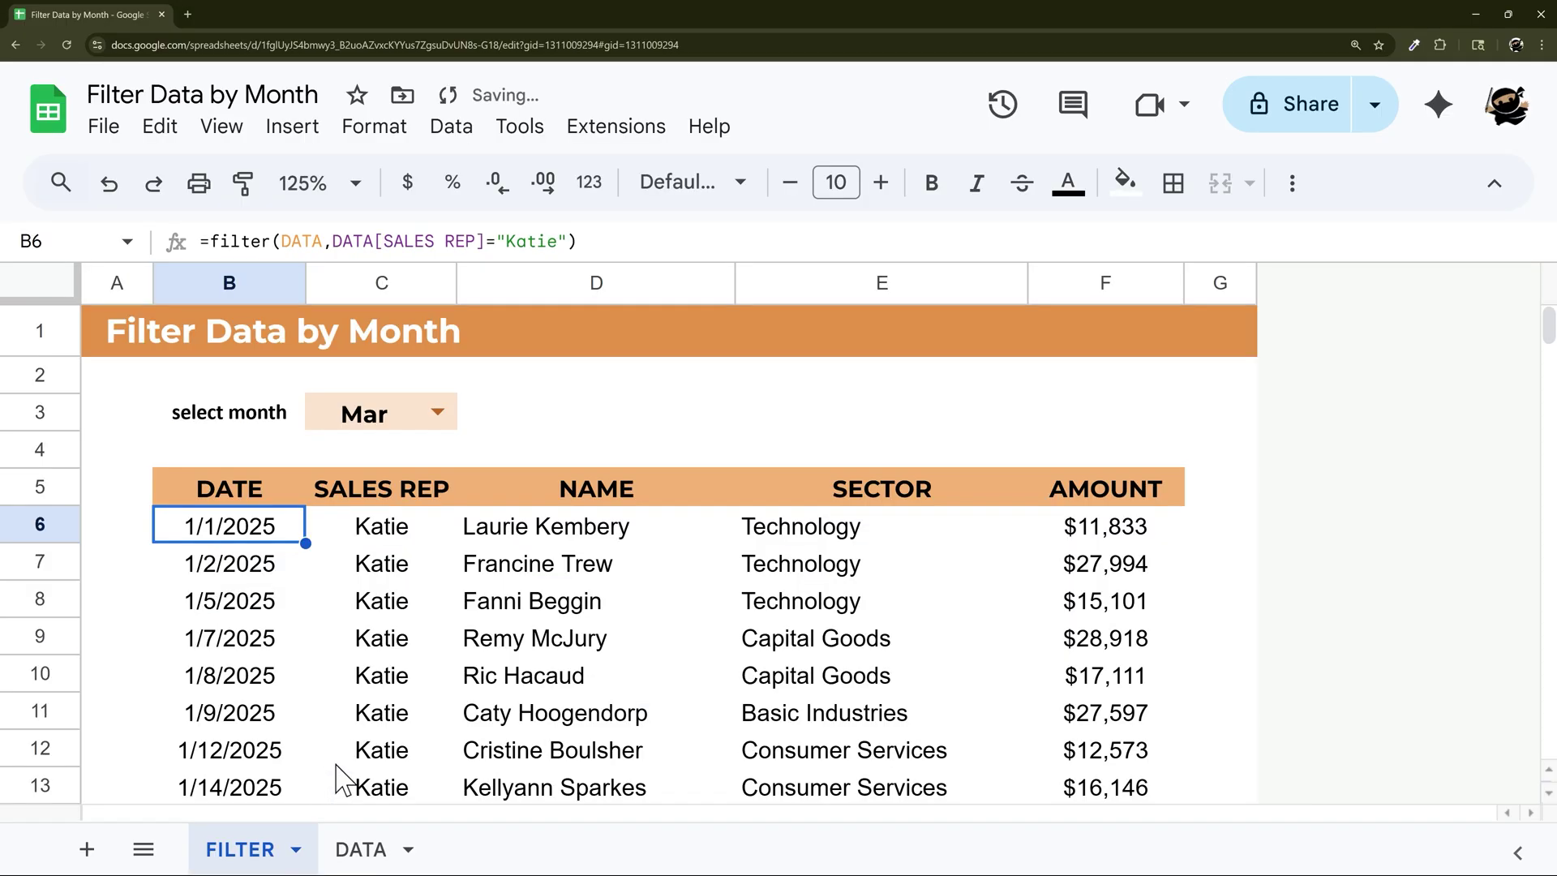
- Replace the SALES REP condition in the B6 formula with text(DATA[DATE],"MMM")
scroll(494, 567, down, 3)
scroll(494, 574, up, 3)
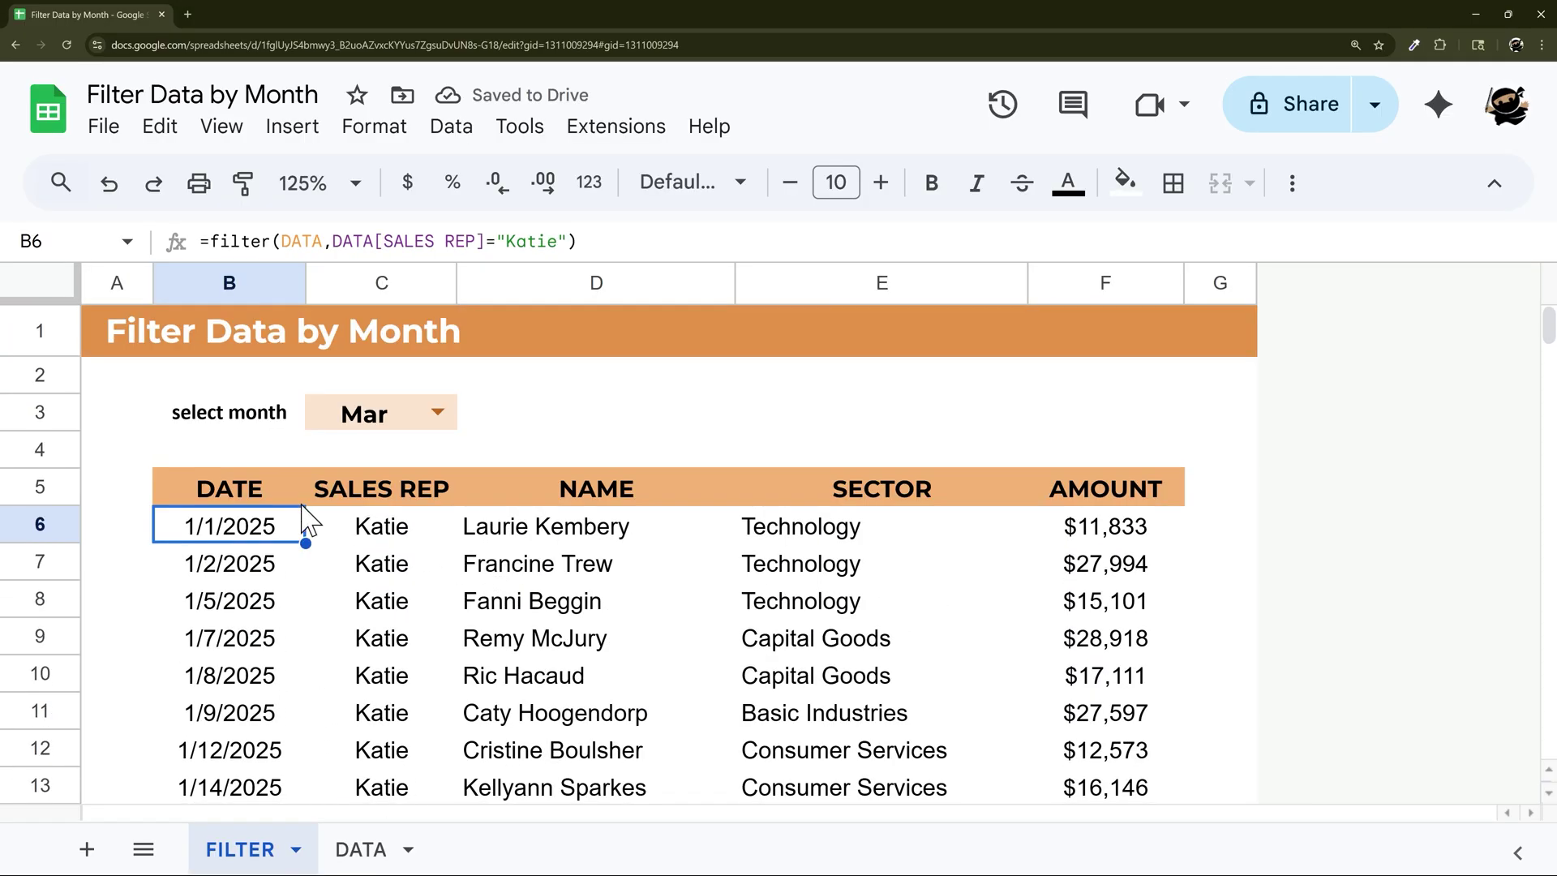
drag(334, 242, 709, 250)
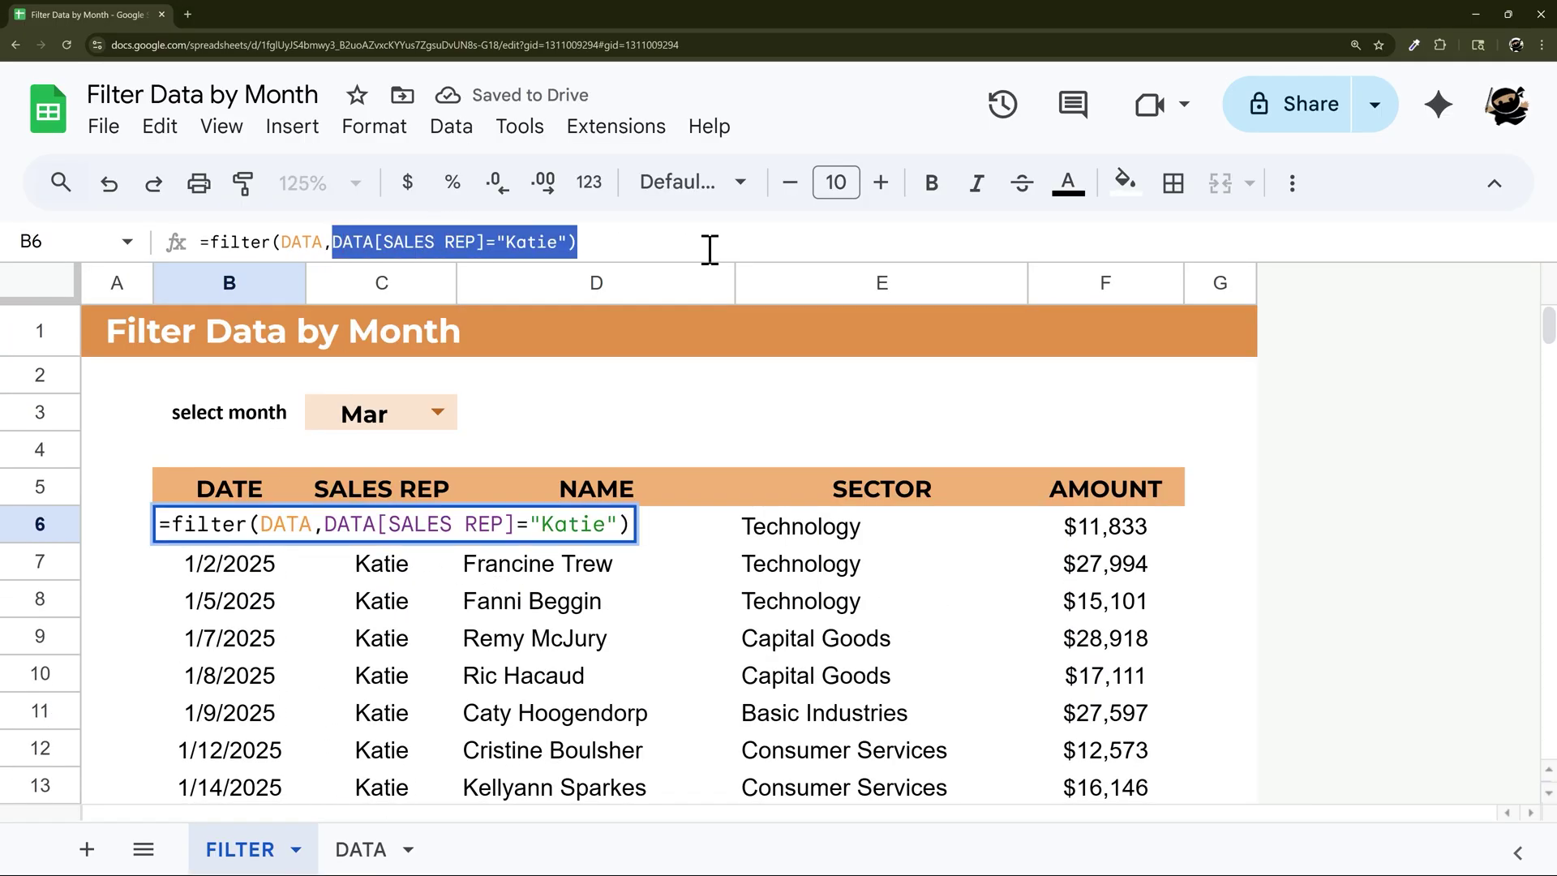
click(649, 236)
drag(382, 242, 717, 243)
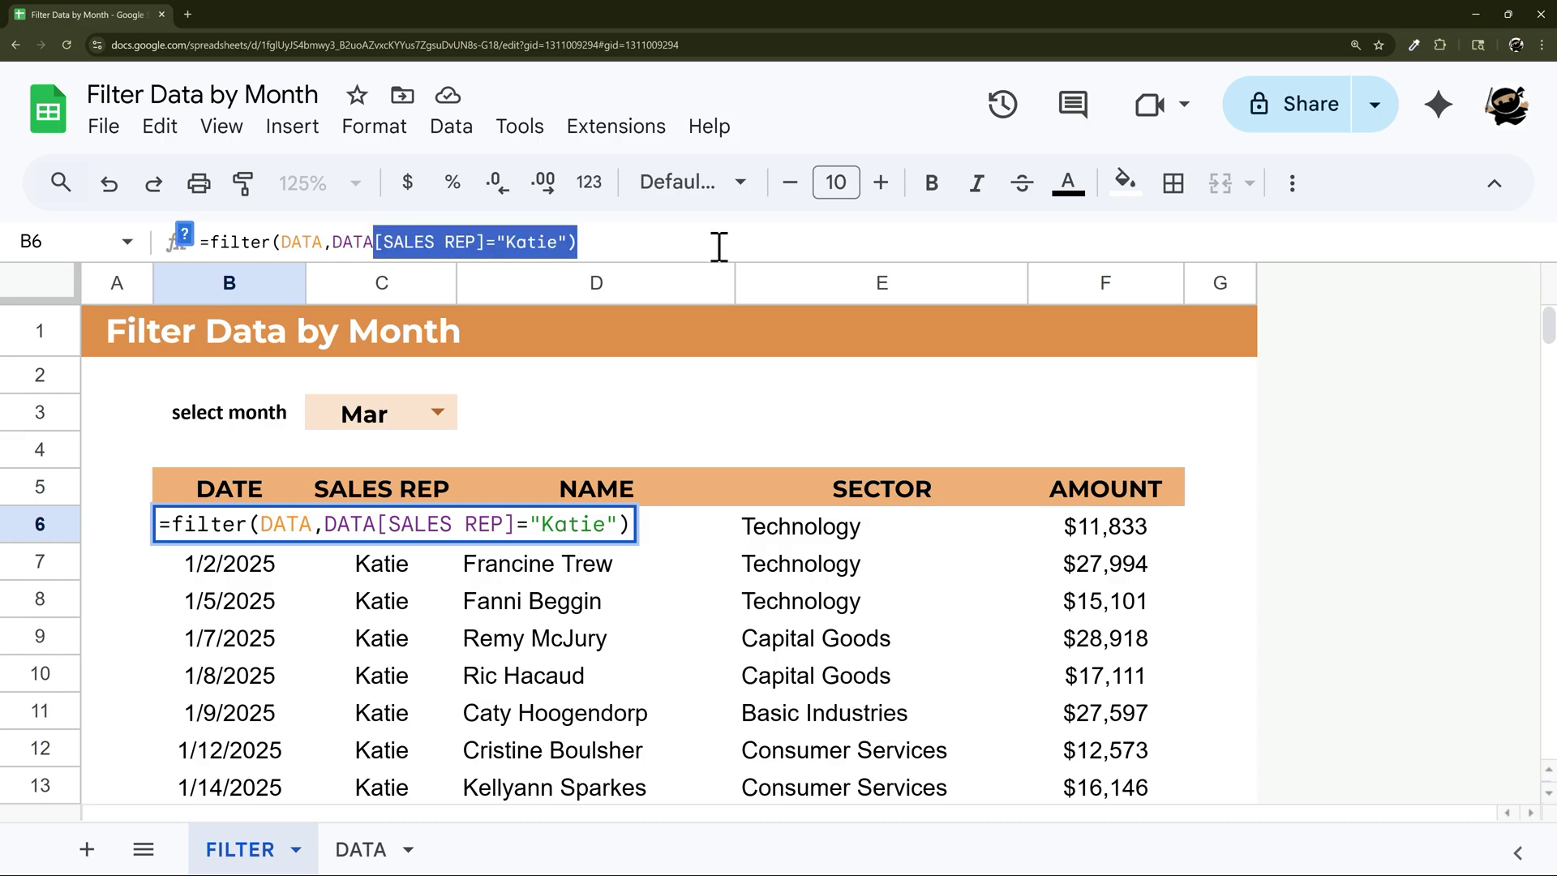
key(BackSpace)
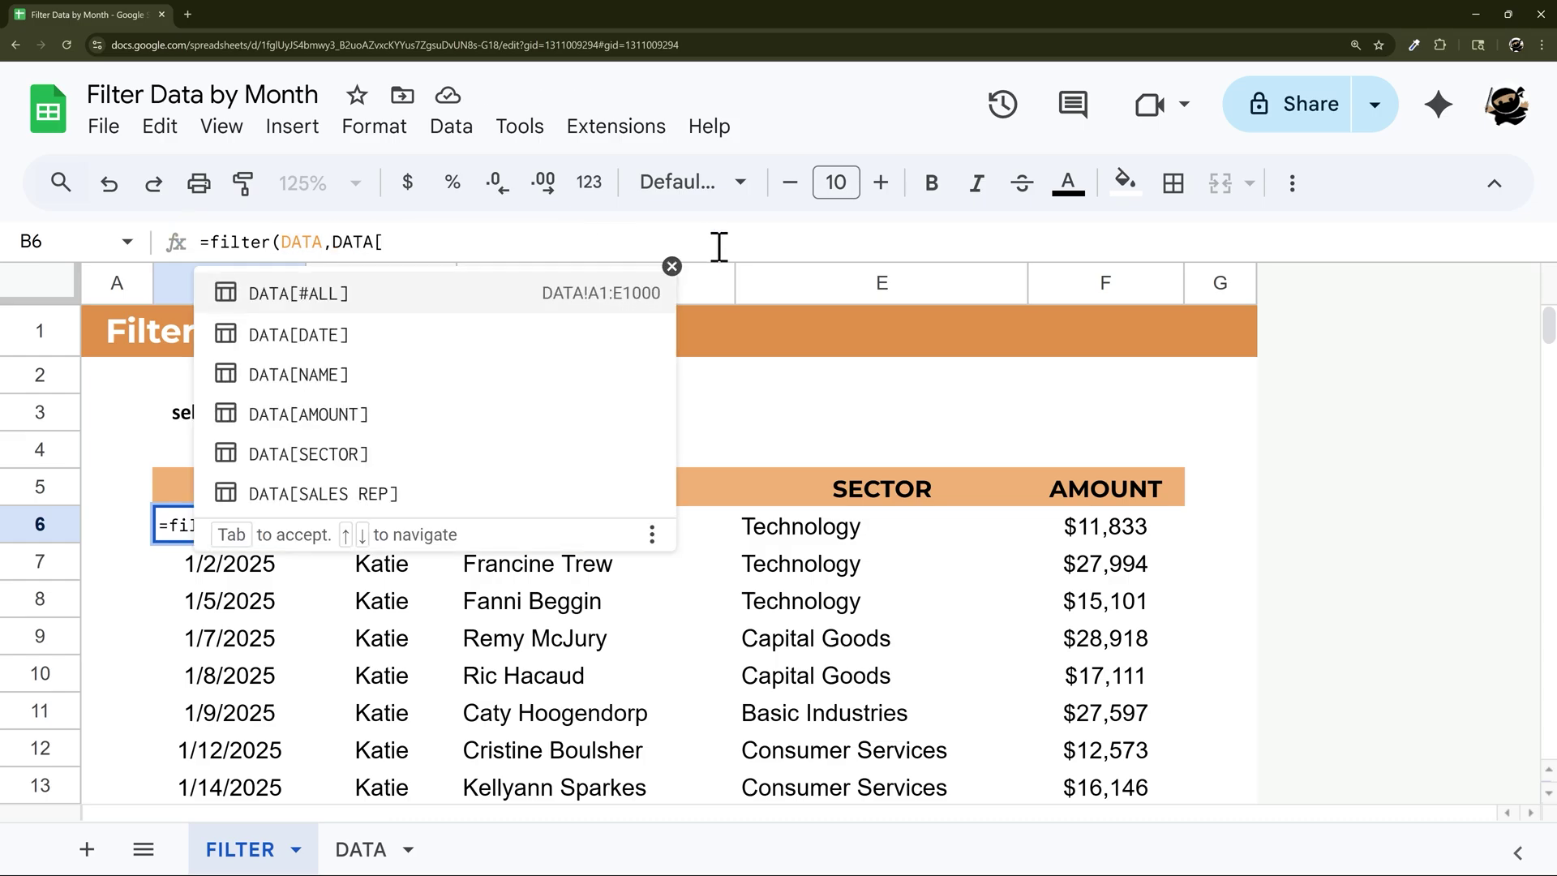
click(357, 342)
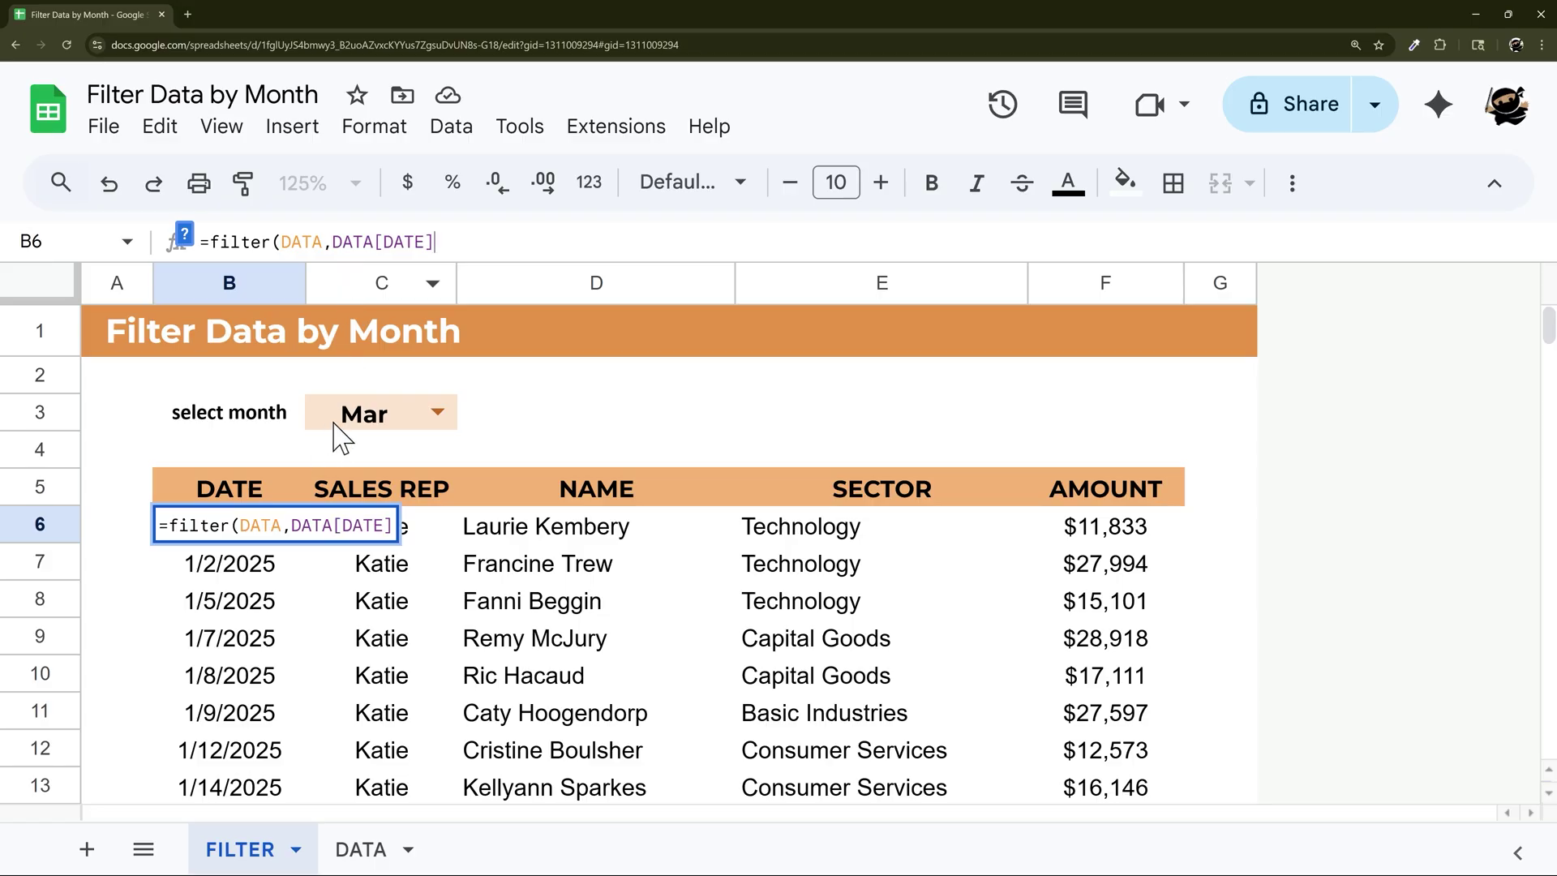
click(339, 242)
text(text(DATA[DATE])
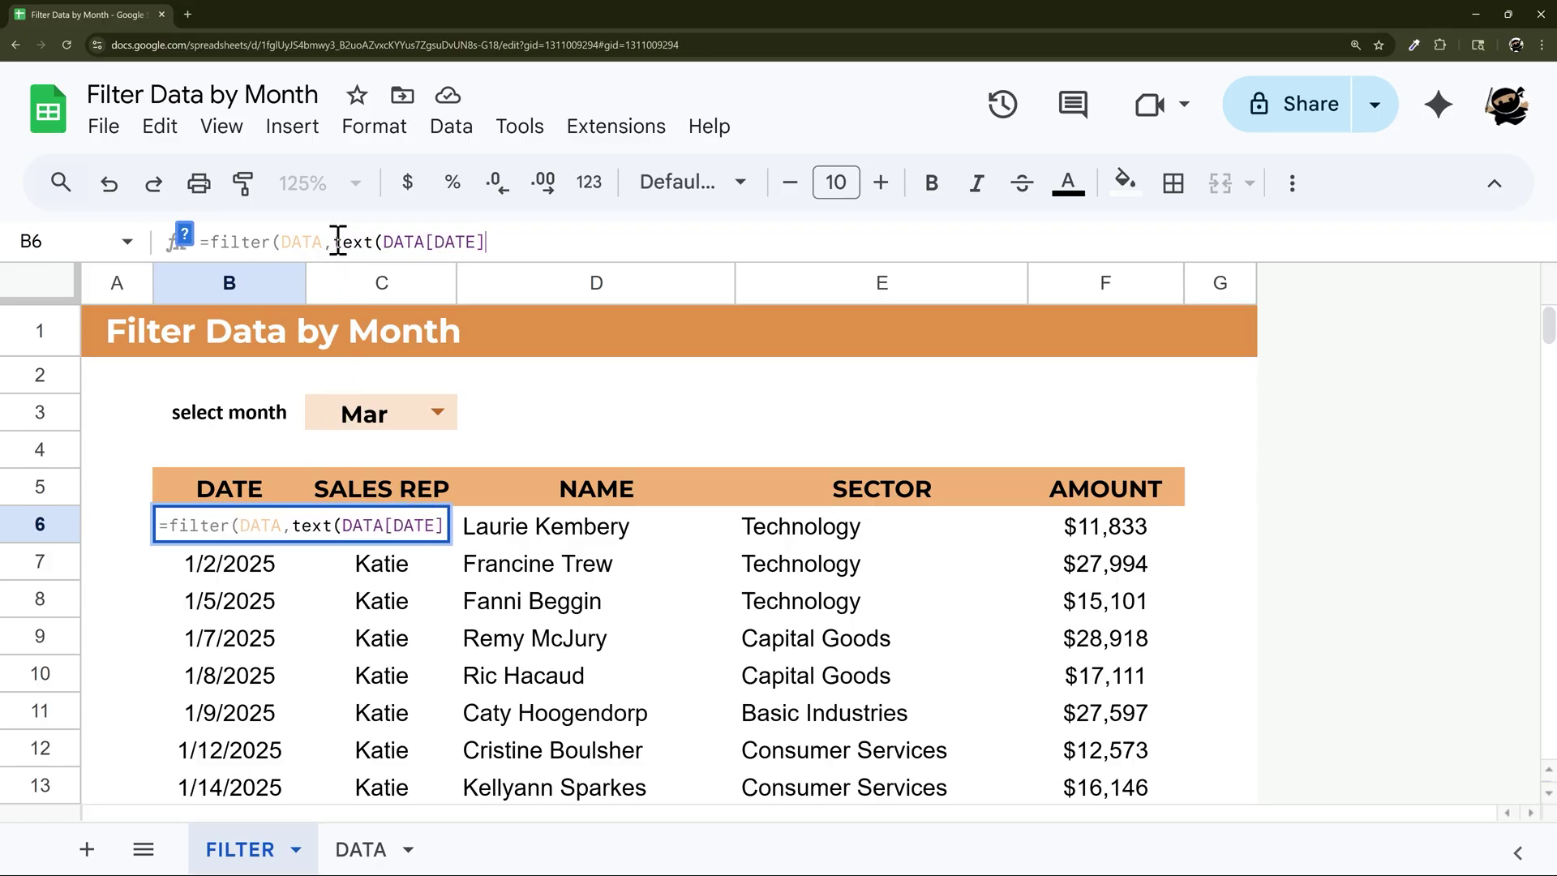
text(,"MMM")
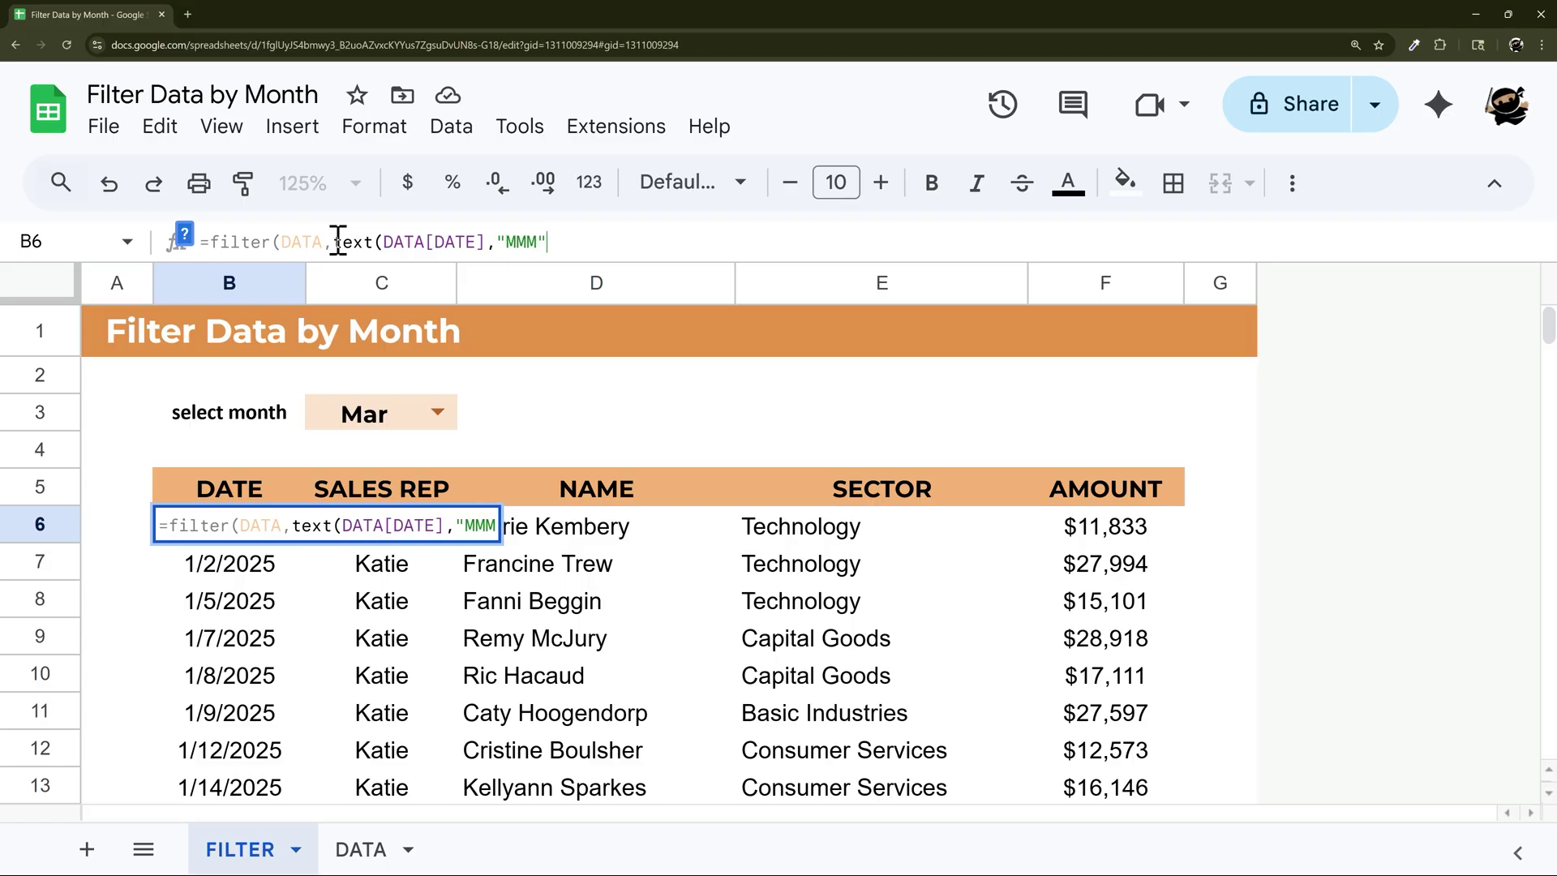
text())
- Finish the condition as text(DATA[DATE],"MMM")=C3 and commit the formula
click(384, 244)
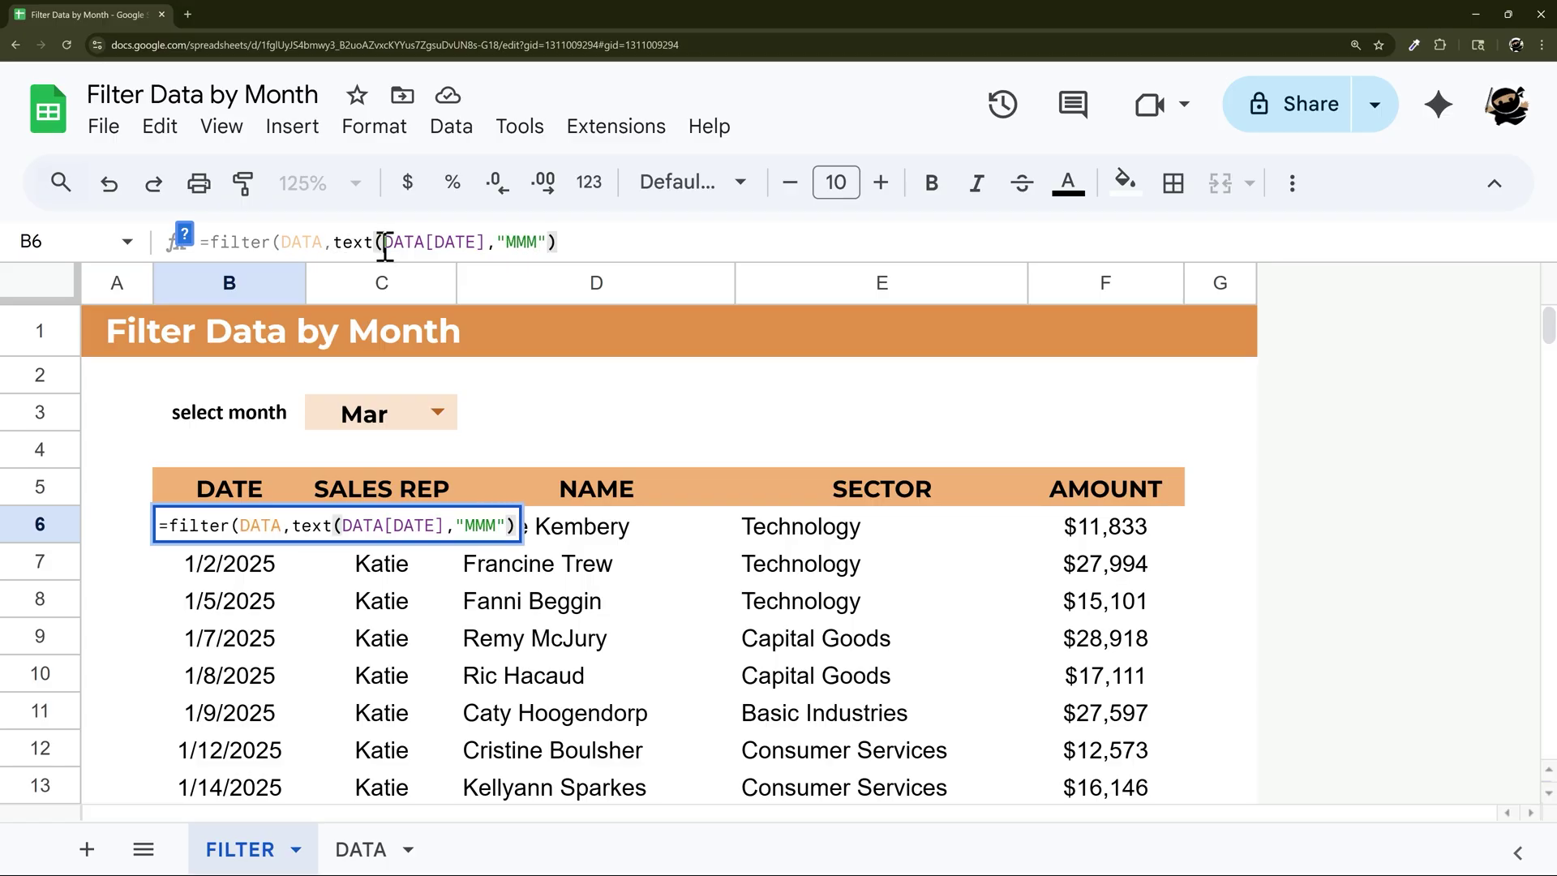
click(185, 235)
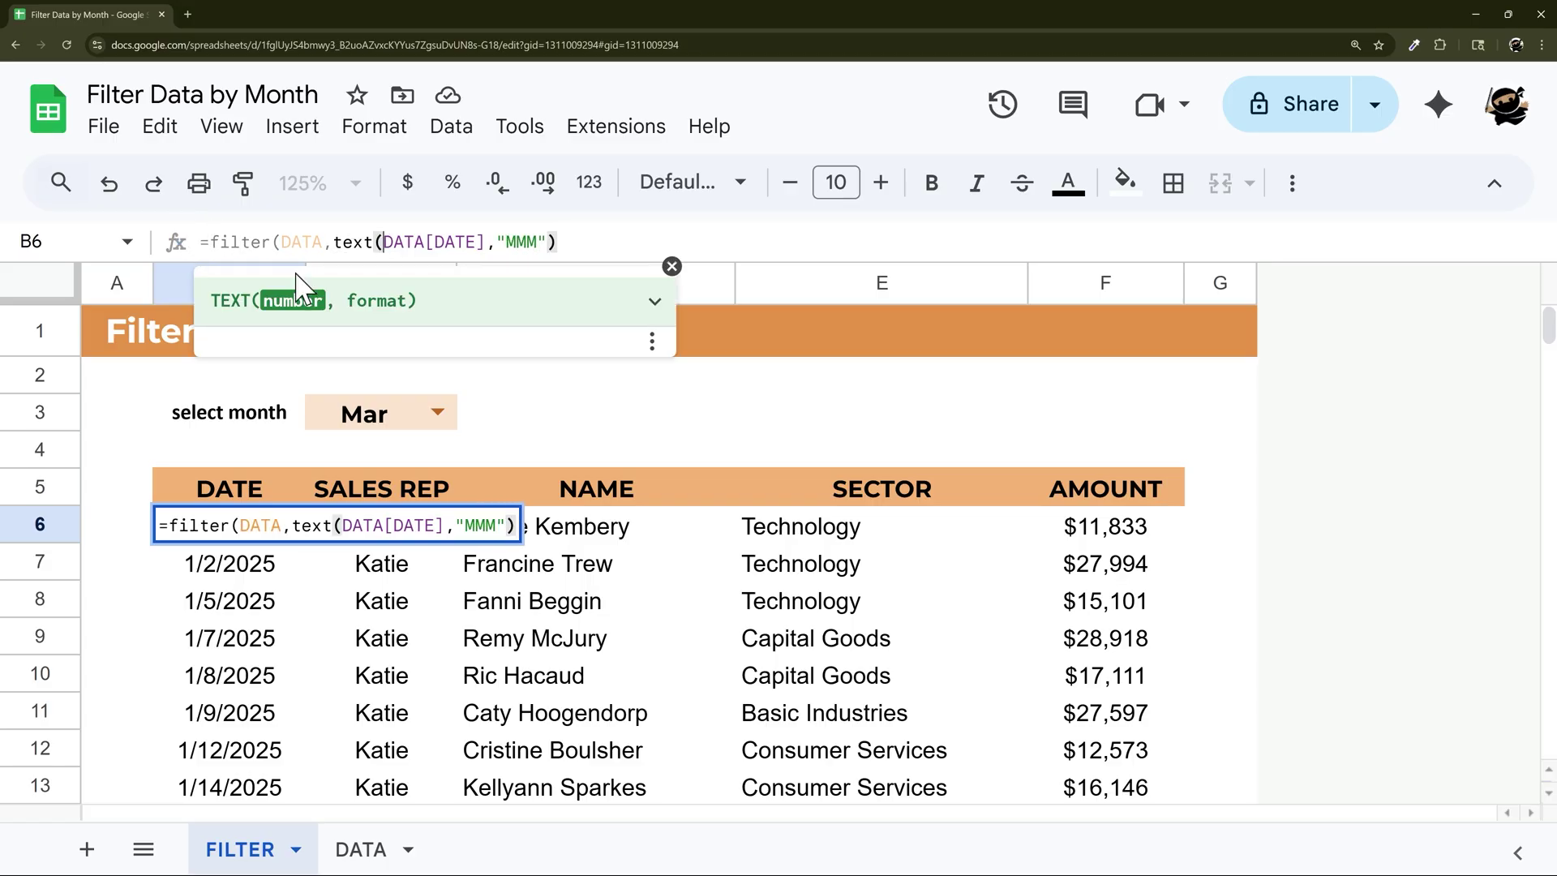
click(652, 302)
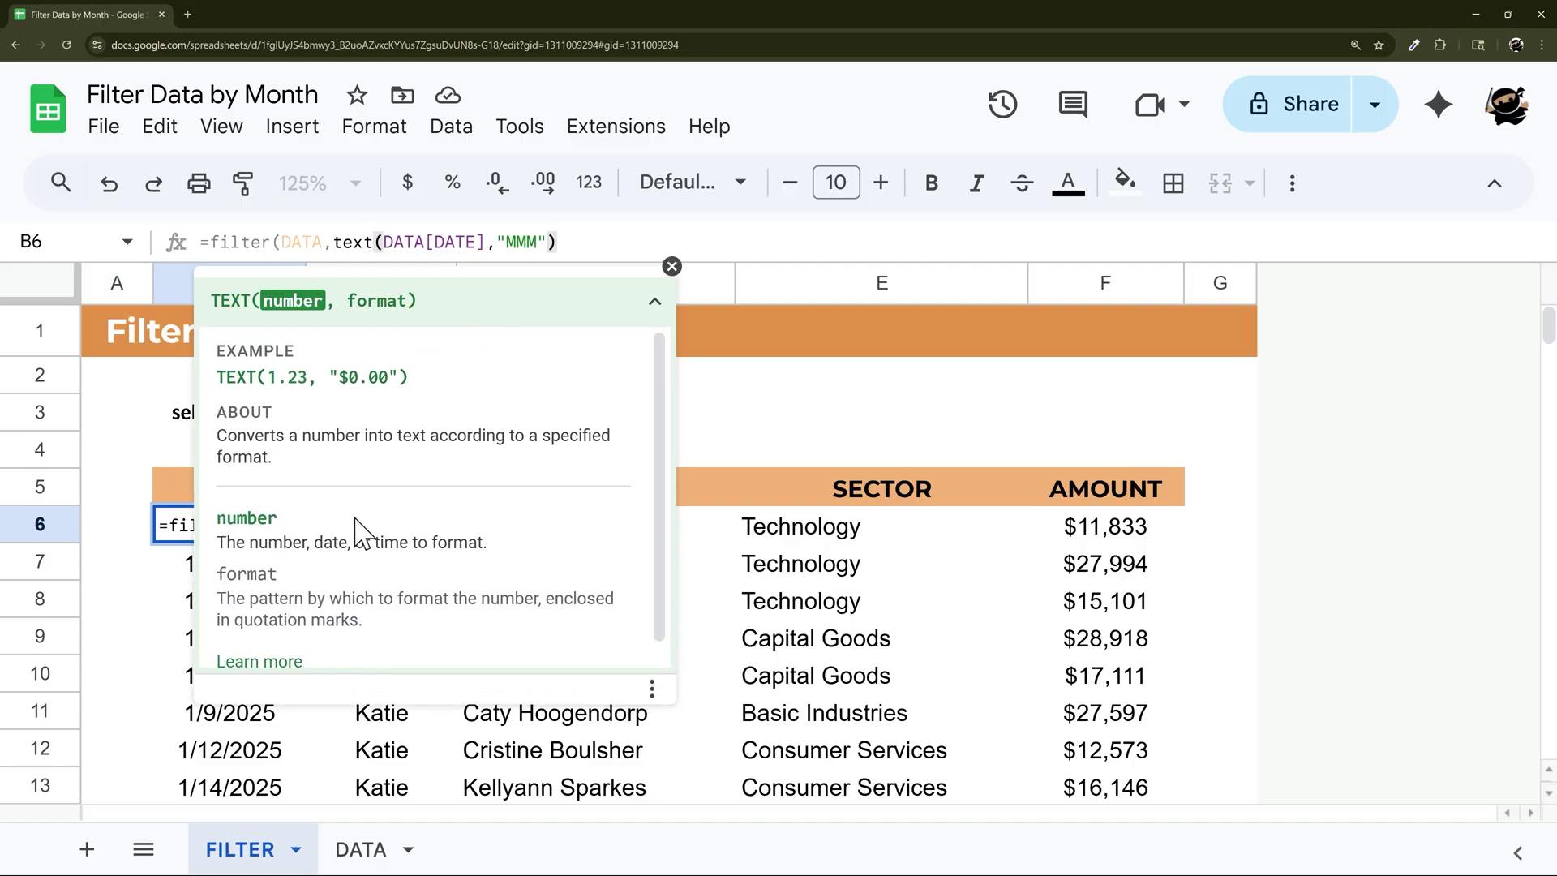
scroll(362, 535, down, 1)
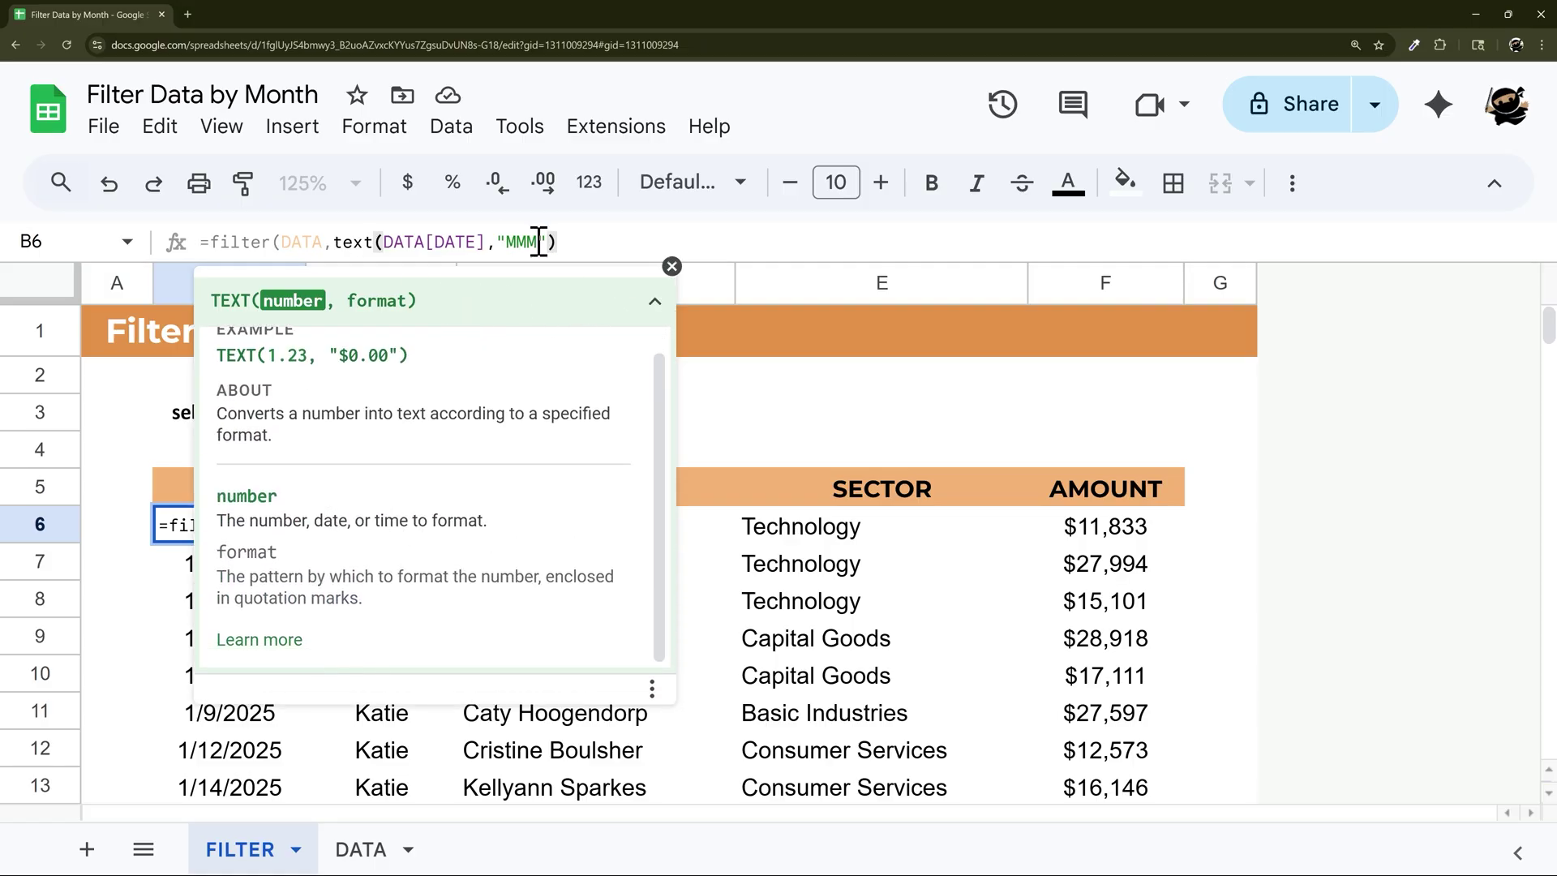
click(671, 268)
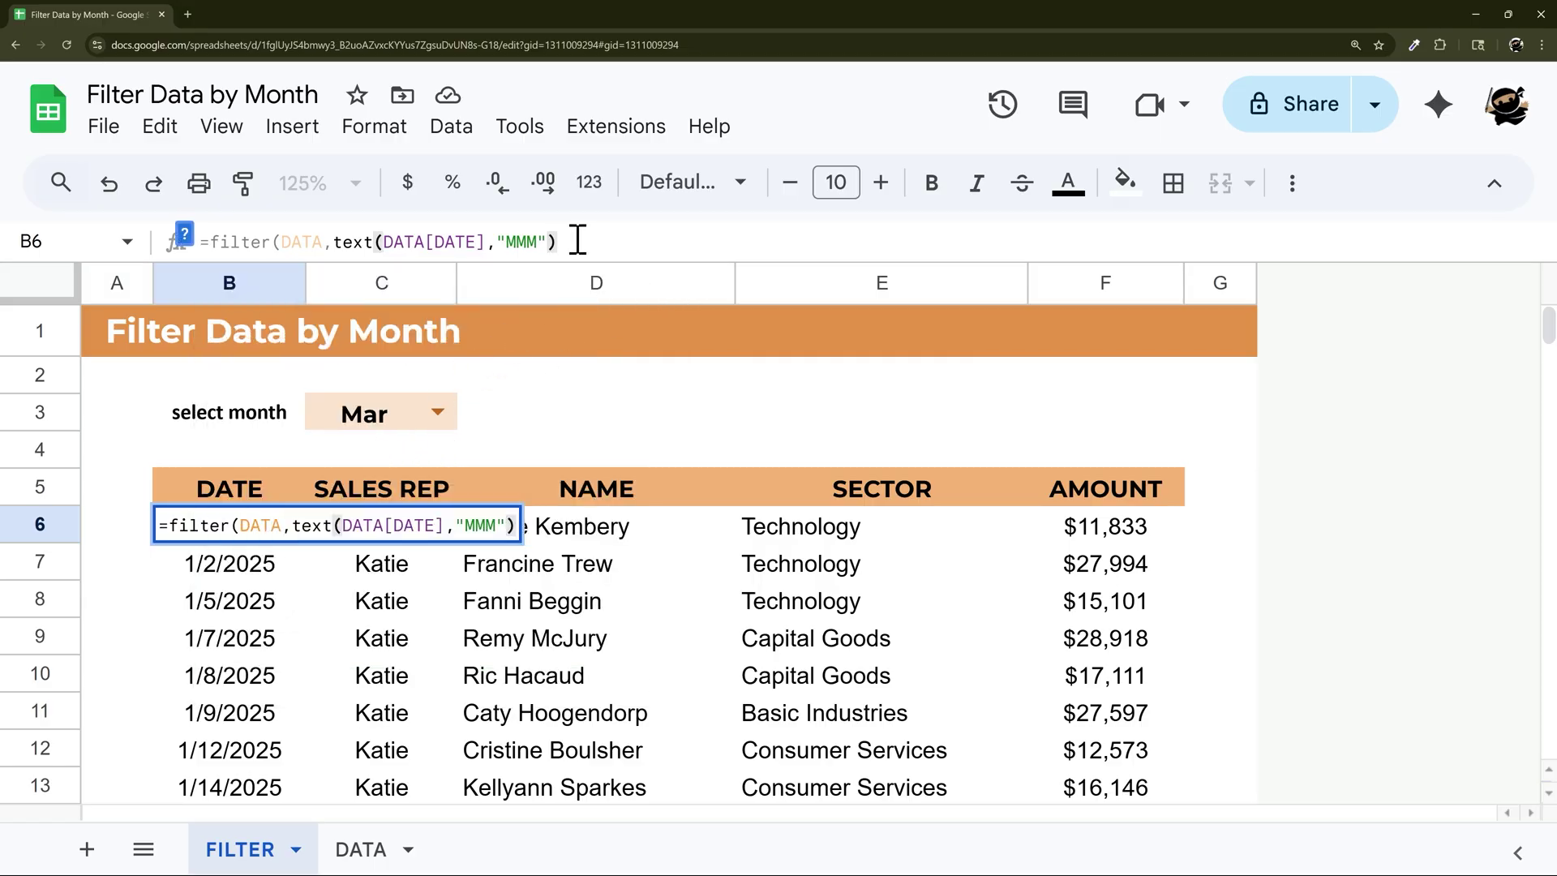
text(=)
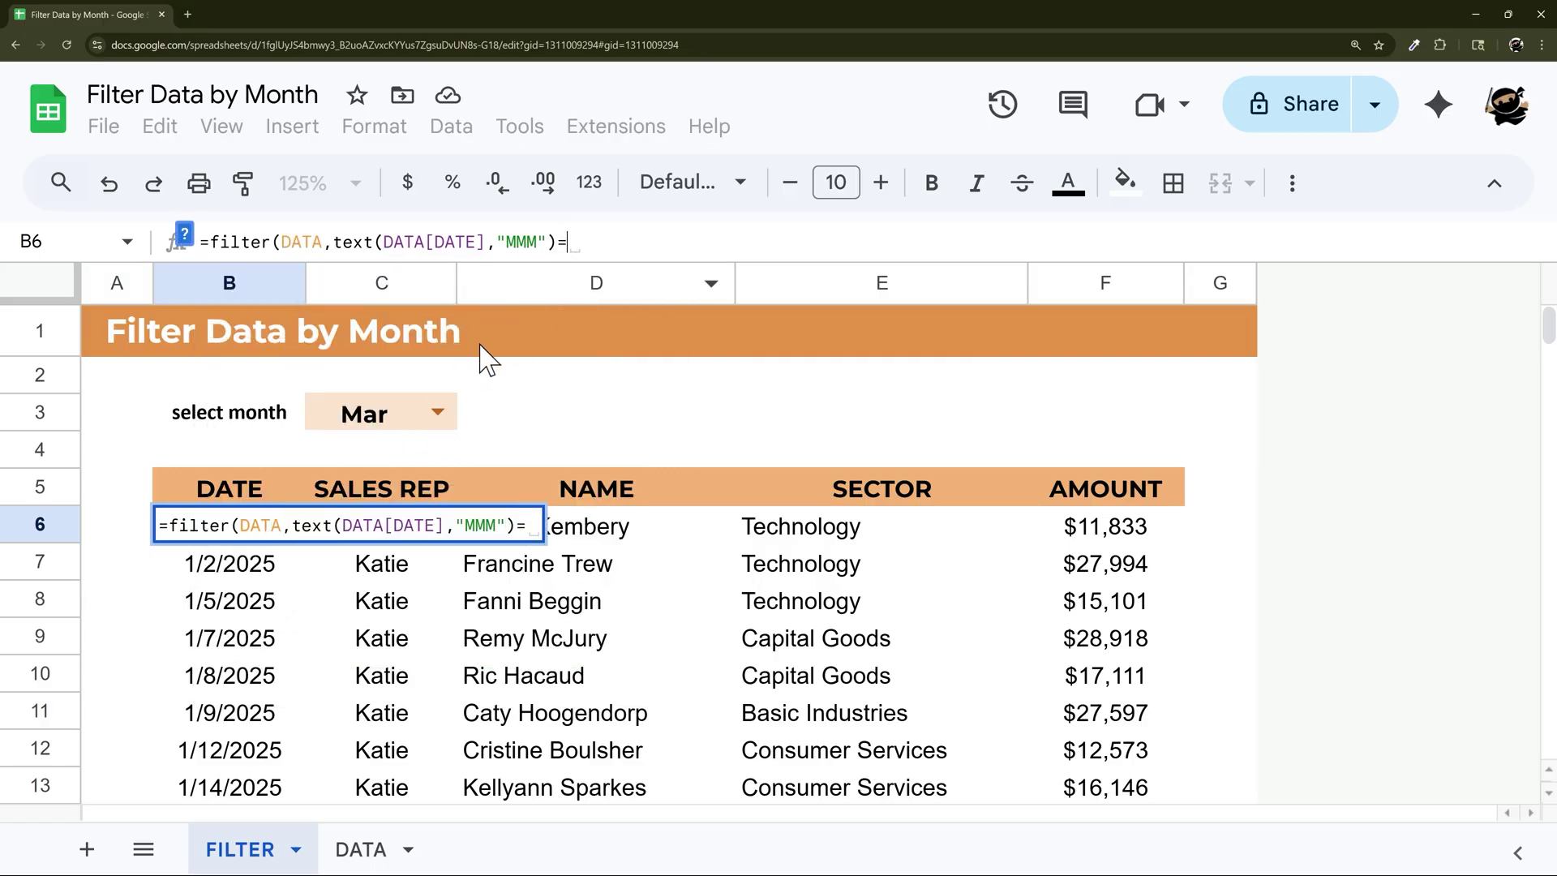
click(395, 423)
key(Return)
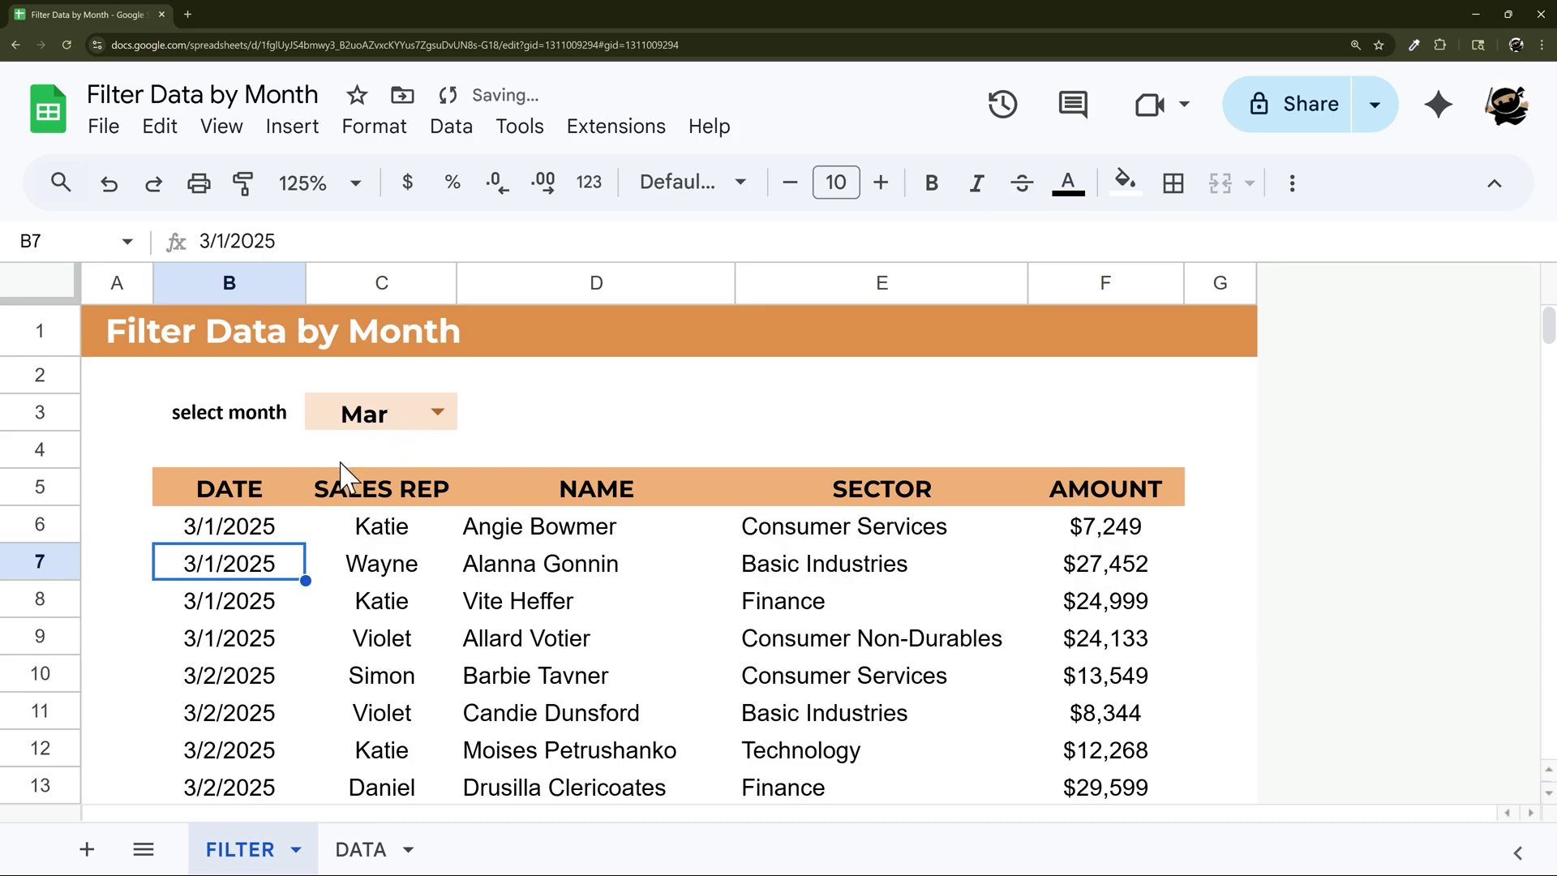
- Test the month selector with Jan, Sep, then Jan again to list January rows
drag(215, 529, 227, 678)
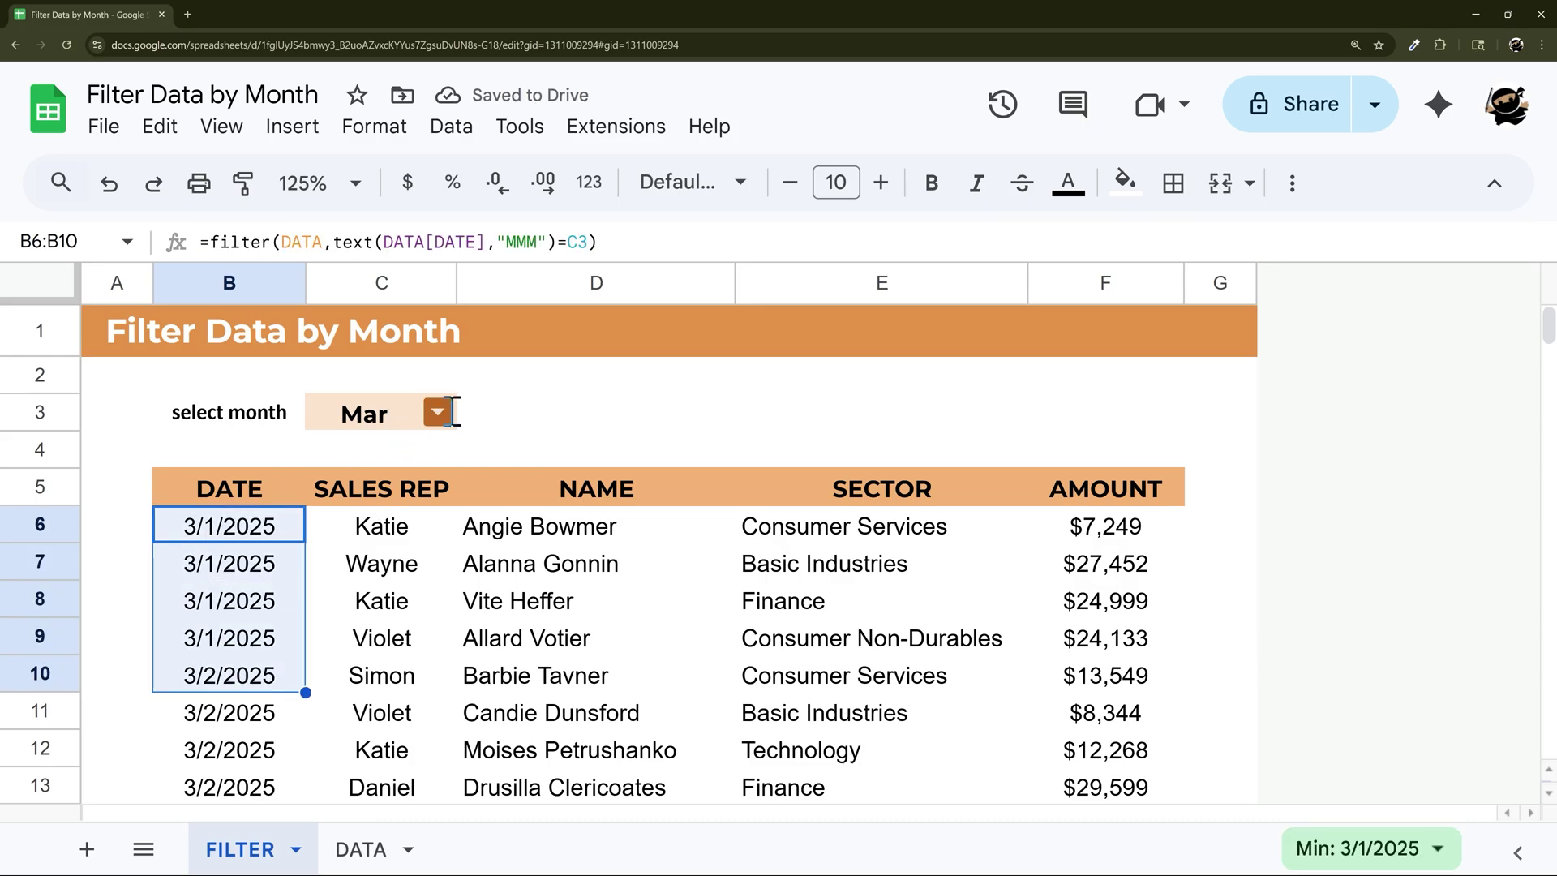
click(438, 412)
click(361, 458)
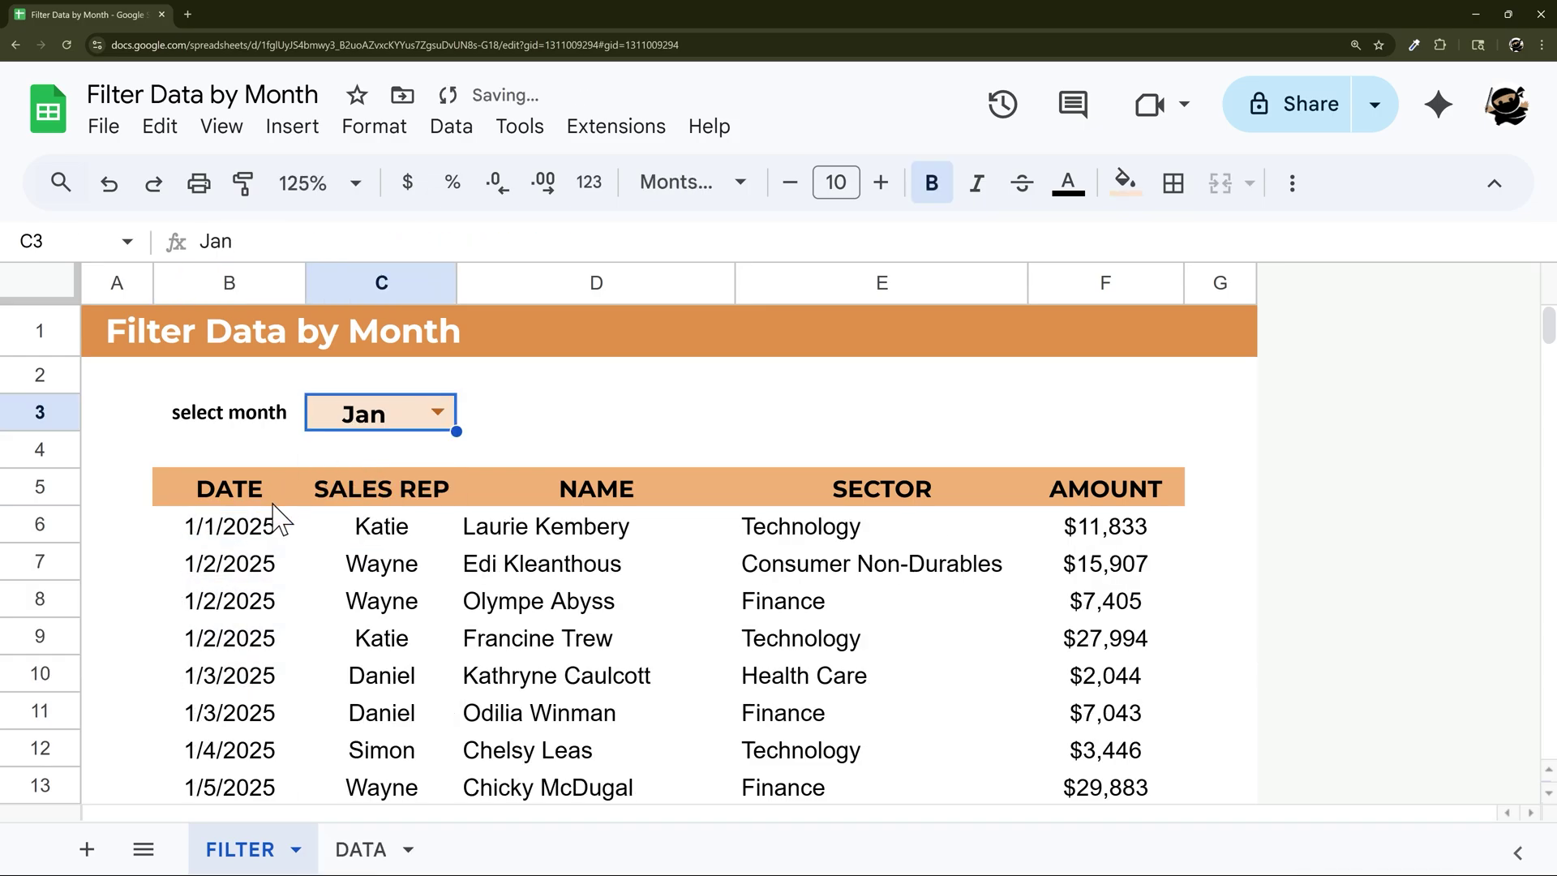
scroll(267, 525, down, 5)
scroll(261, 527, up, 5)
click(438, 412)
click(340, 767)
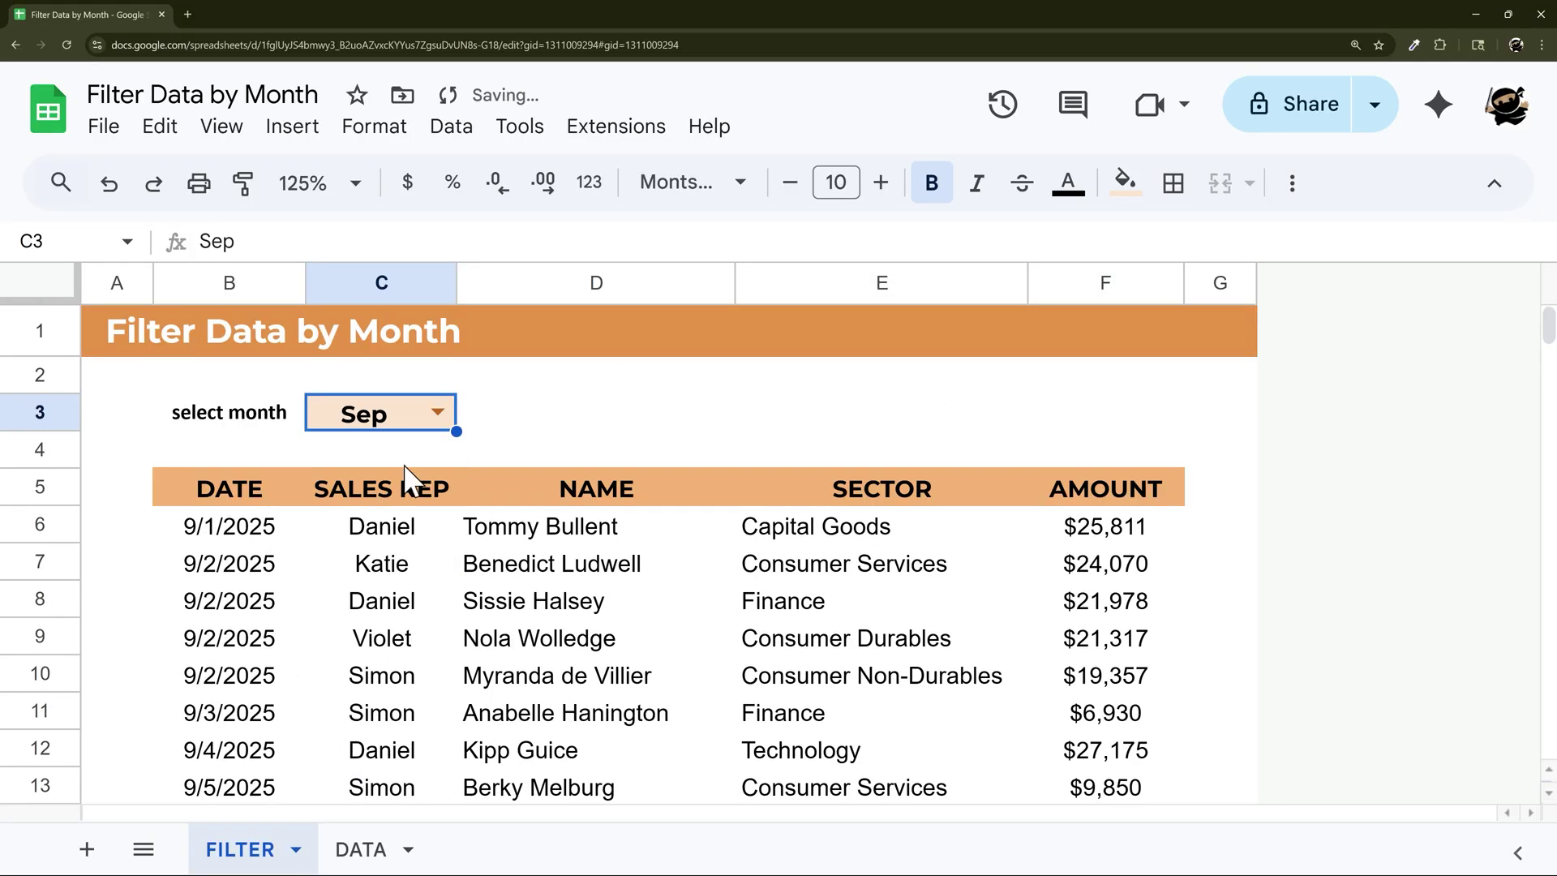
click(437, 413)
click(358, 451)
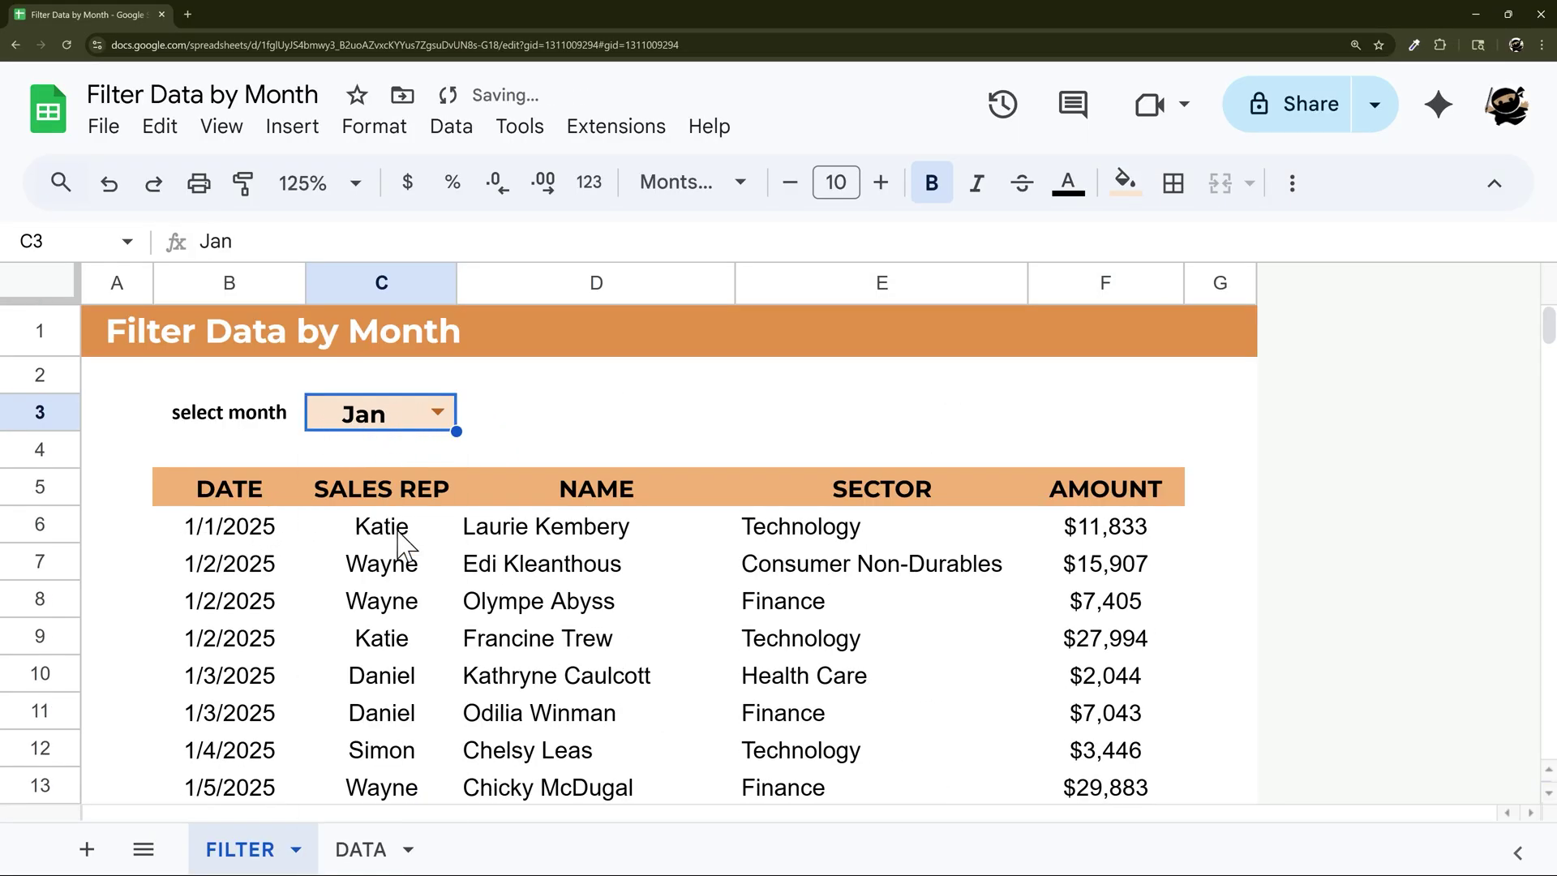
click(361, 852)
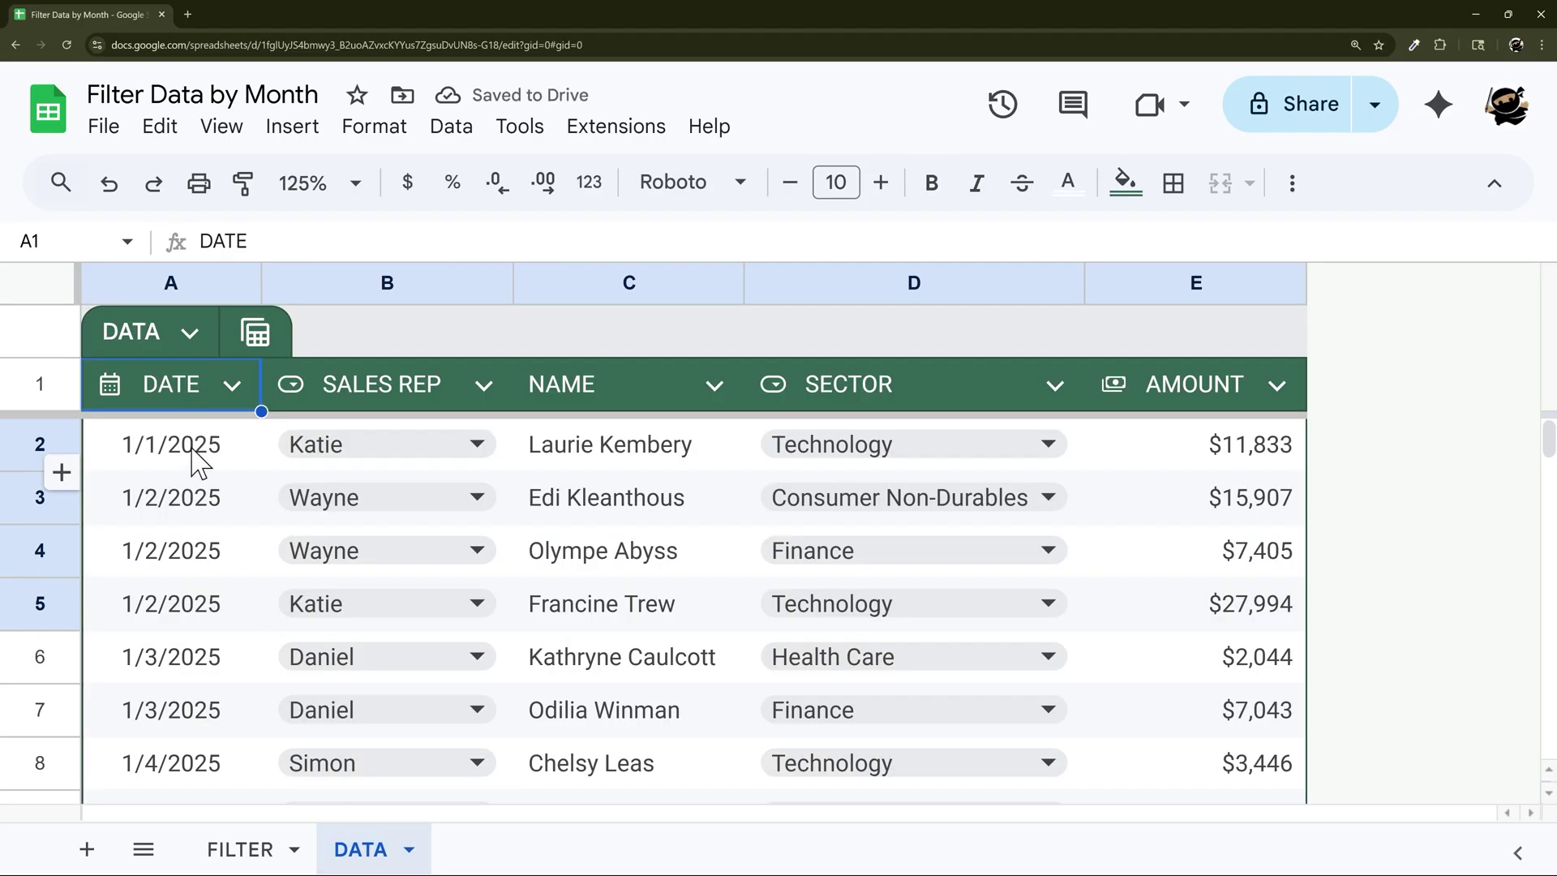
- Change the date in DATA cell A3 to 1/2/2026
double_click(212, 501)
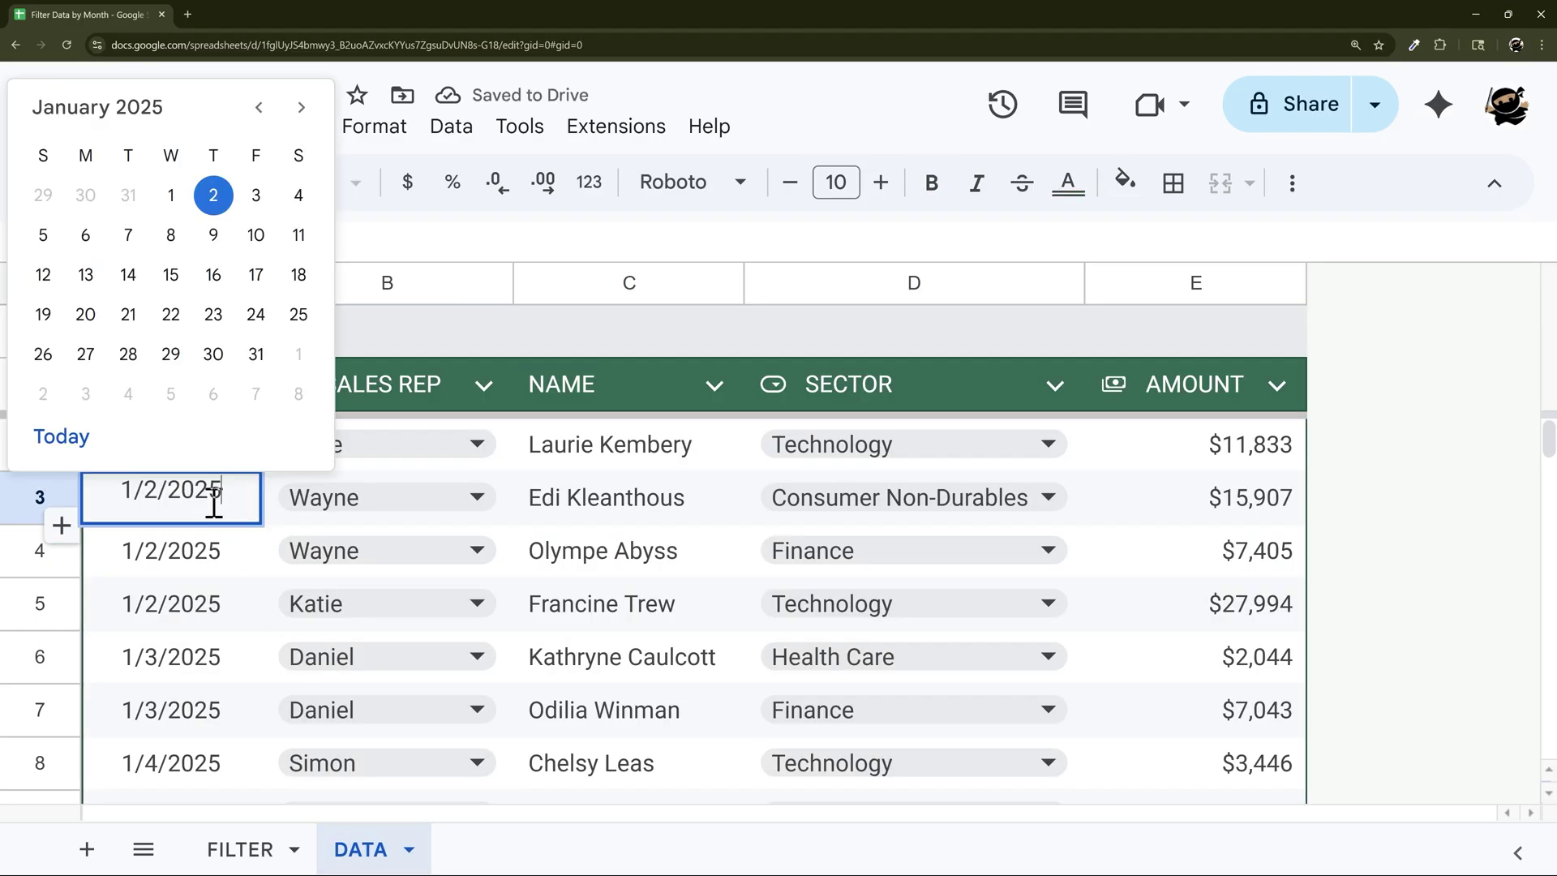
text(6)
key(Return)
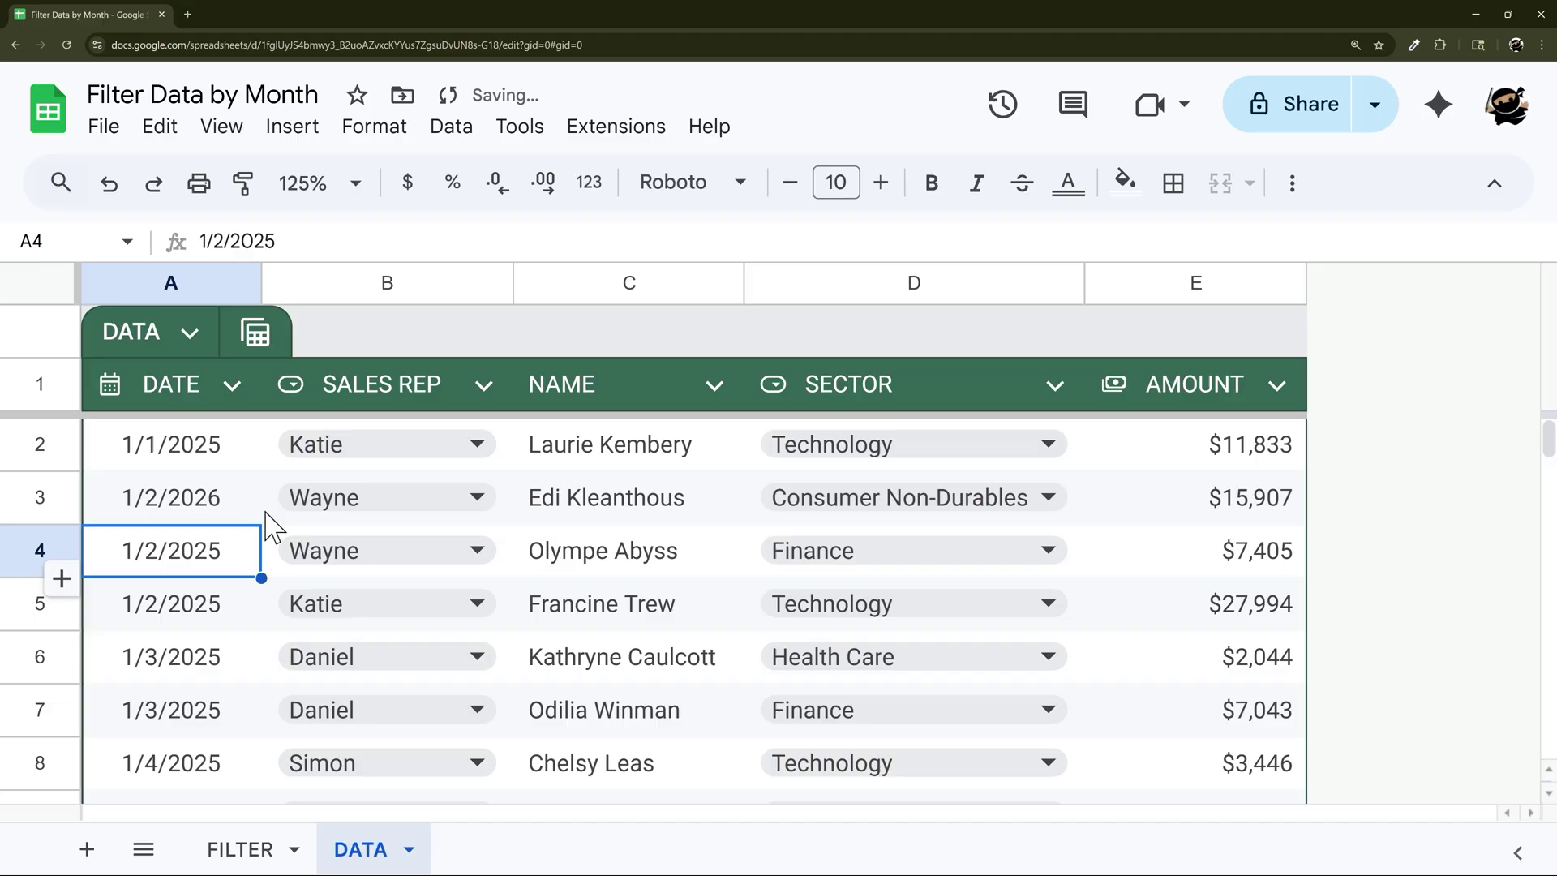
click(185, 504)
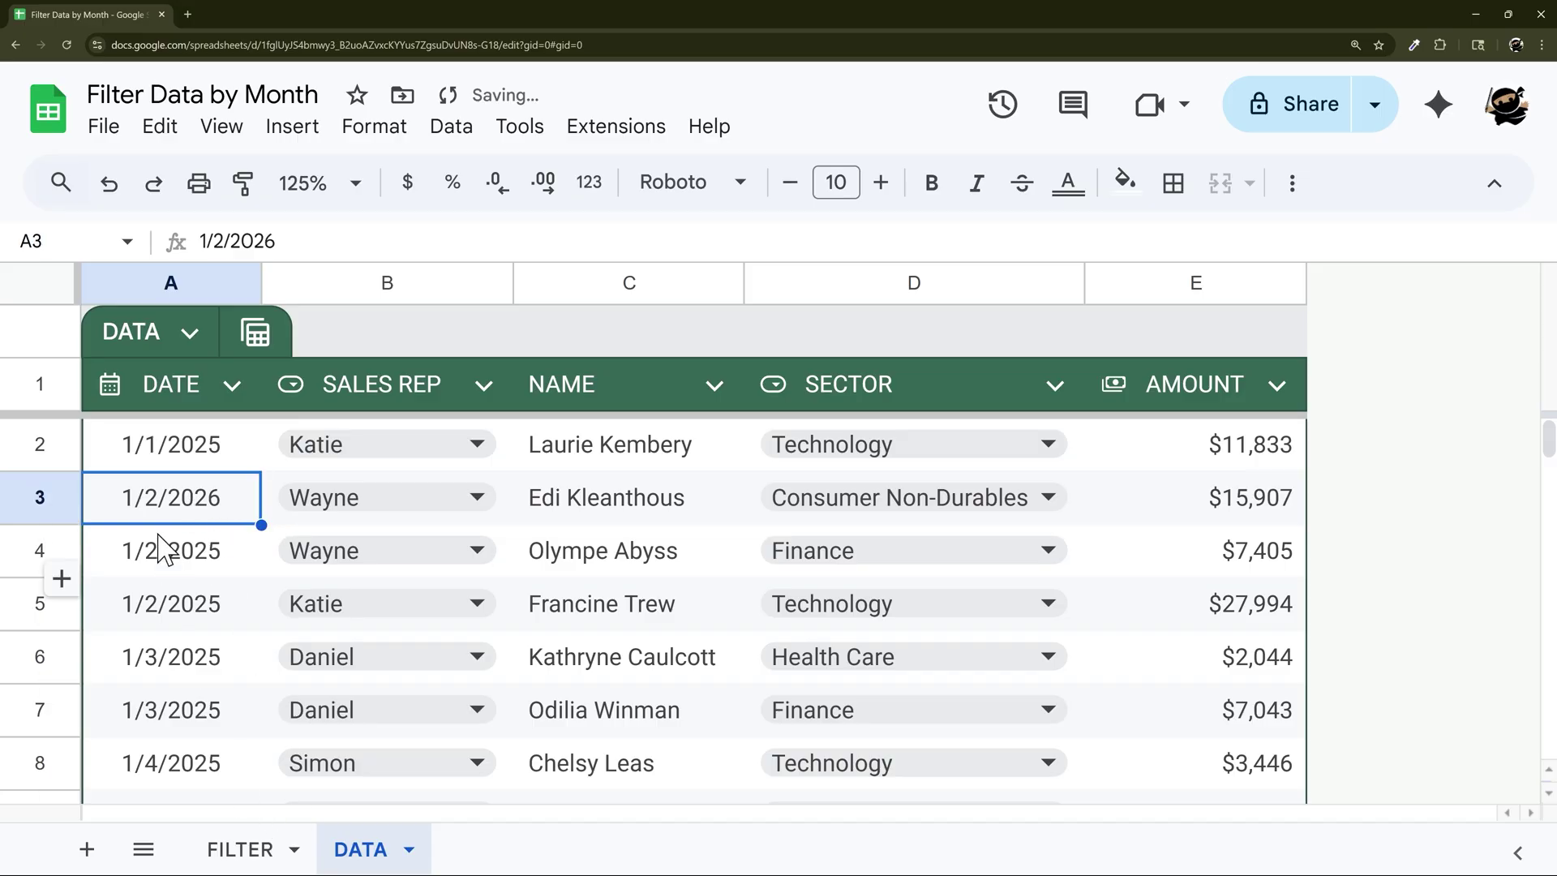
click(242, 850)
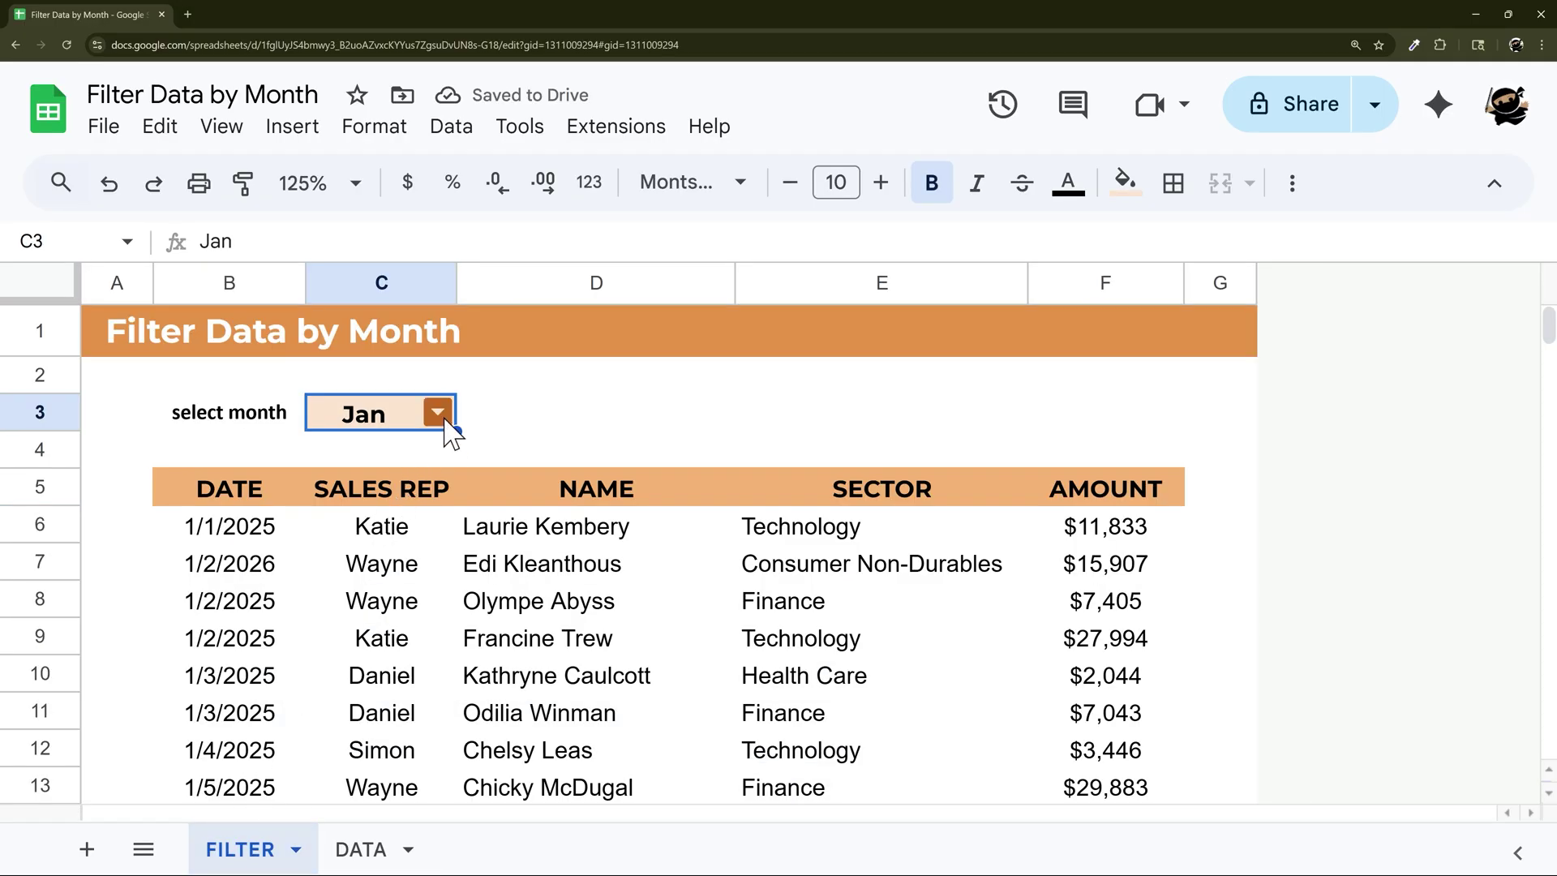
- Confirm the 1/2/2026 row appears in the results, then open row 4's header menu
drag(260, 525, 247, 566)
click(236, 576)
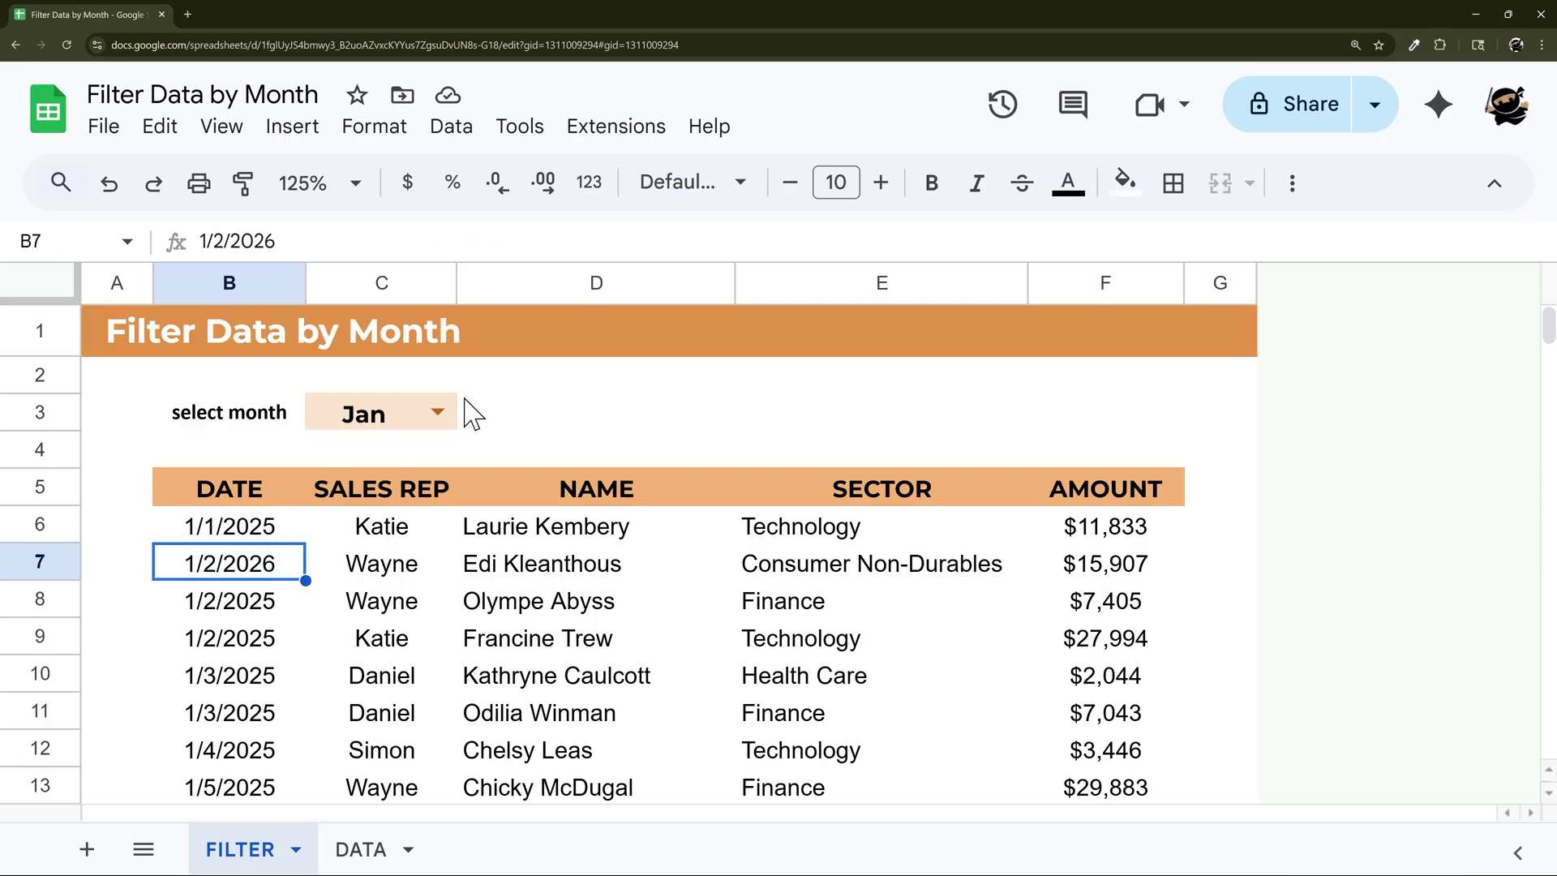
right_click(39, 447)
- Insert a blank row above row 4 and label B4 'enter year'
click(194, 426)
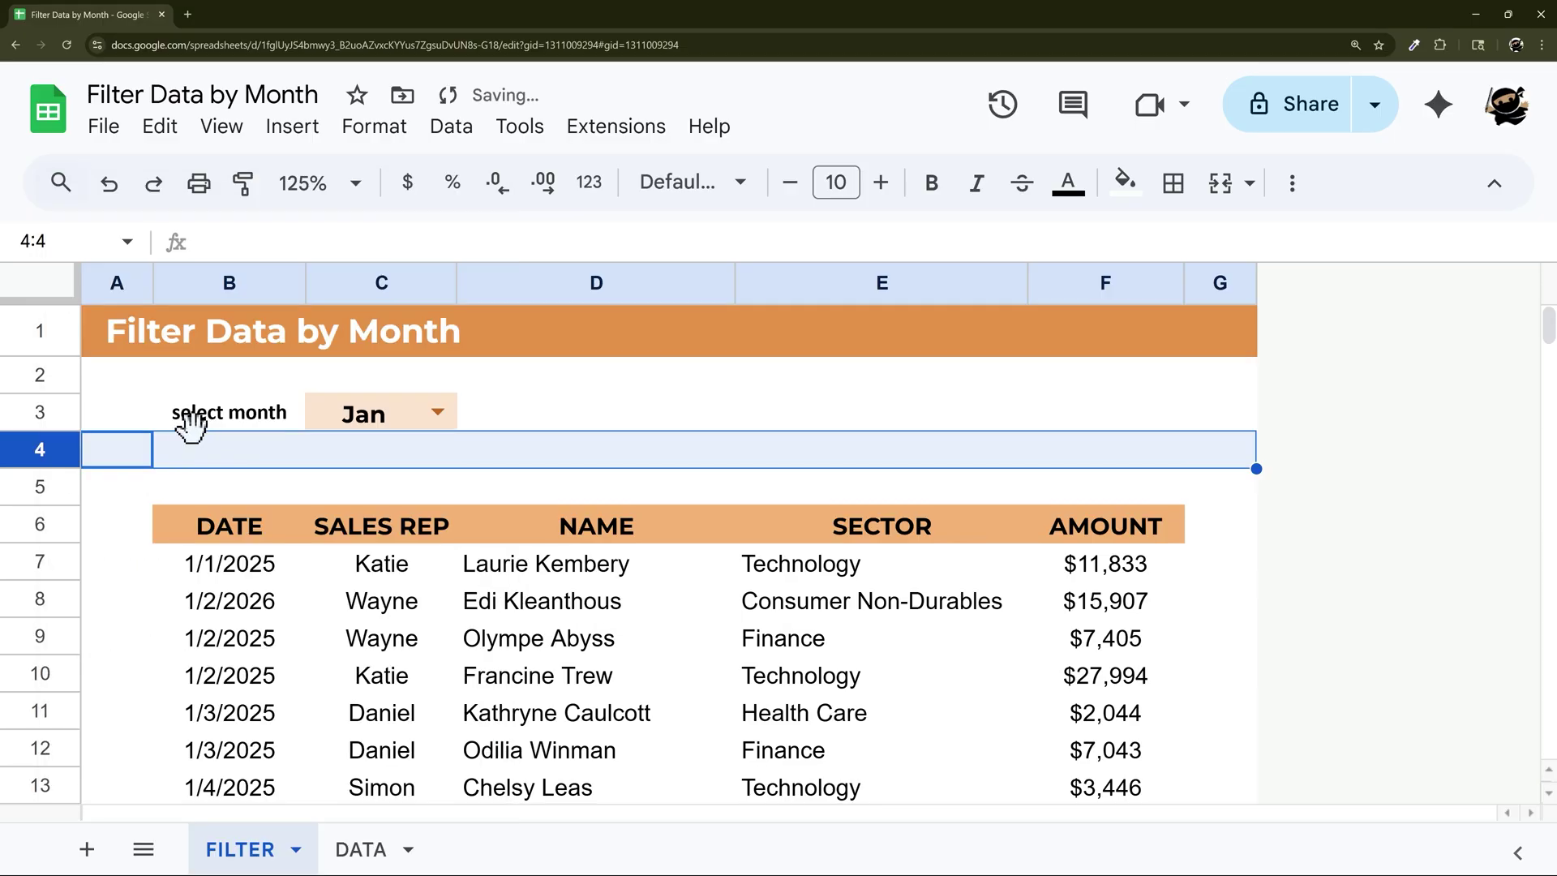
click(226, 454)
text(se)
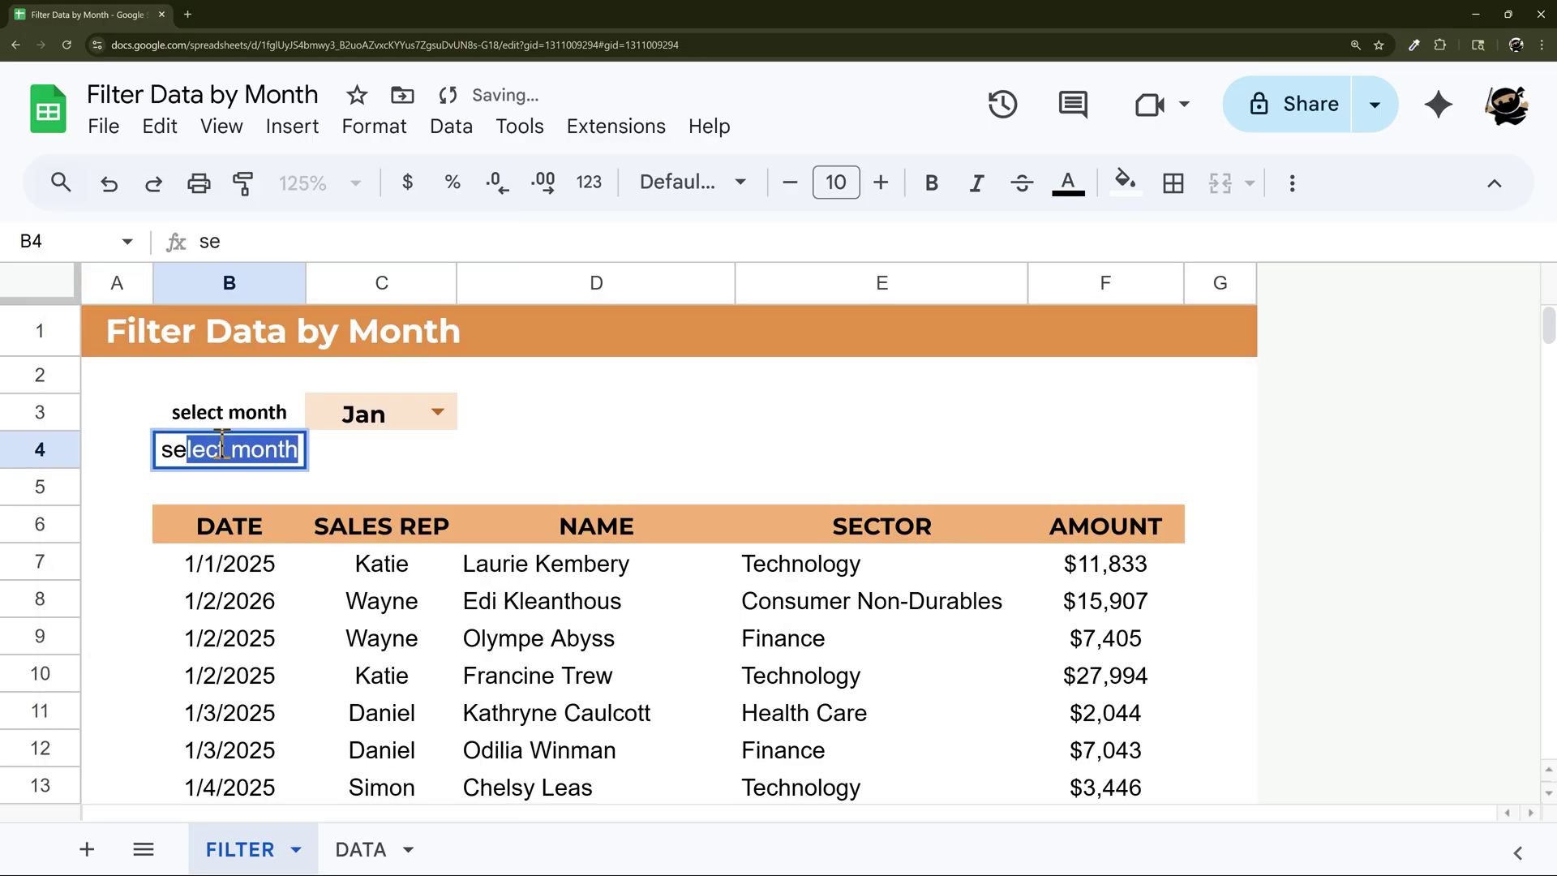
key(BackSpace)
key(BackSpace)
key(BackSpace)
text(ebnt)
key(BackSpace)
key(BackSpace)
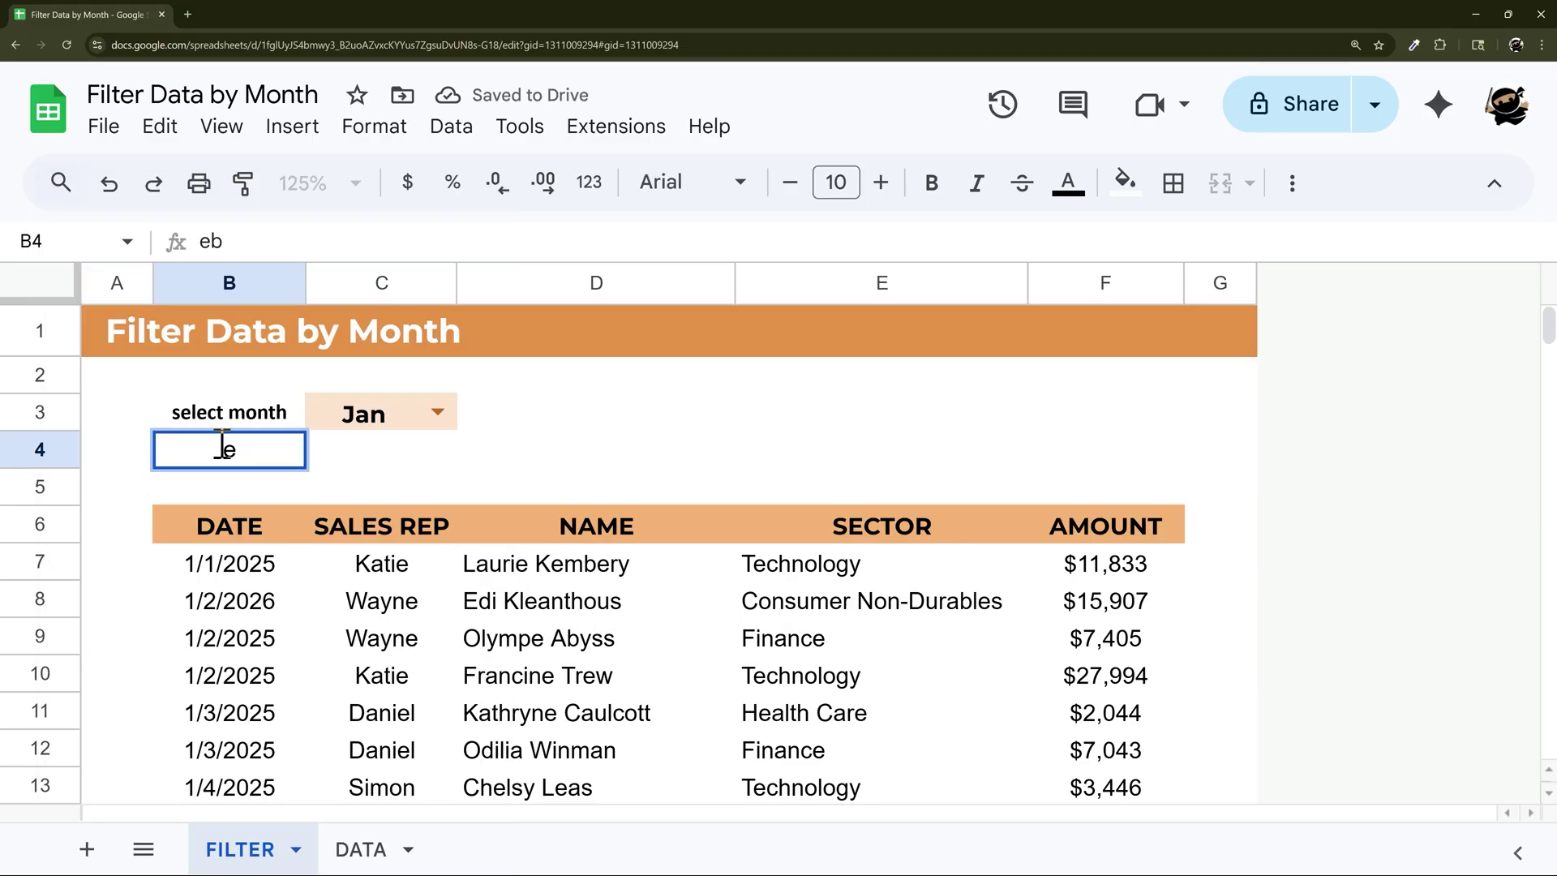
text(nter year)
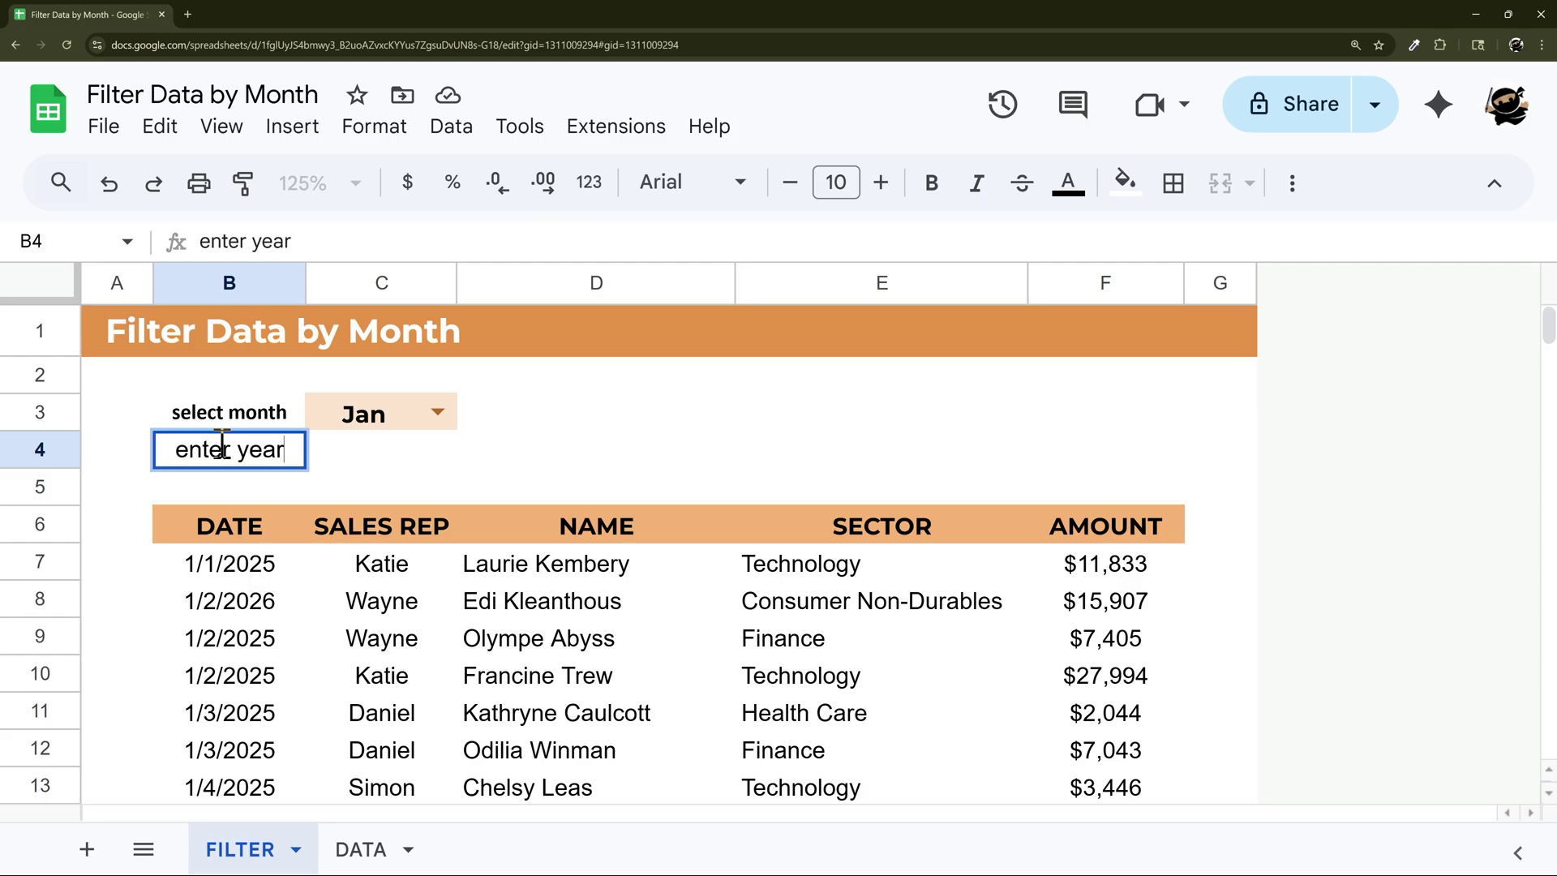
key(Return)
- Copy the month row's formatting to B4:C4 and enter 2025 as the year in C4
drag(268, 417, 365, 413)
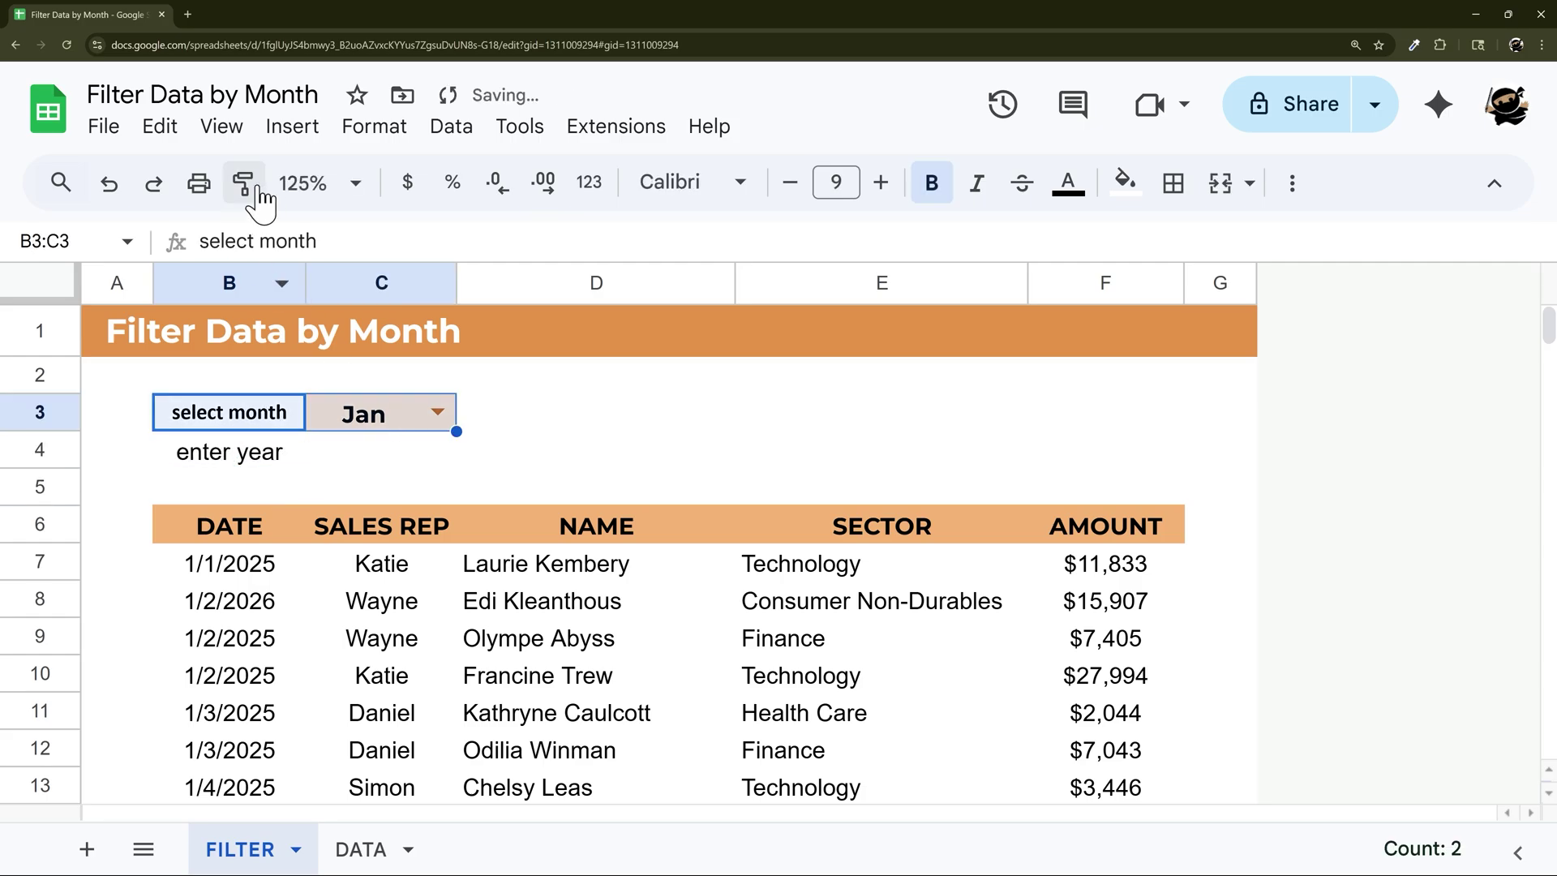
click(243, 182)
drag(268, 468, 422, 454)
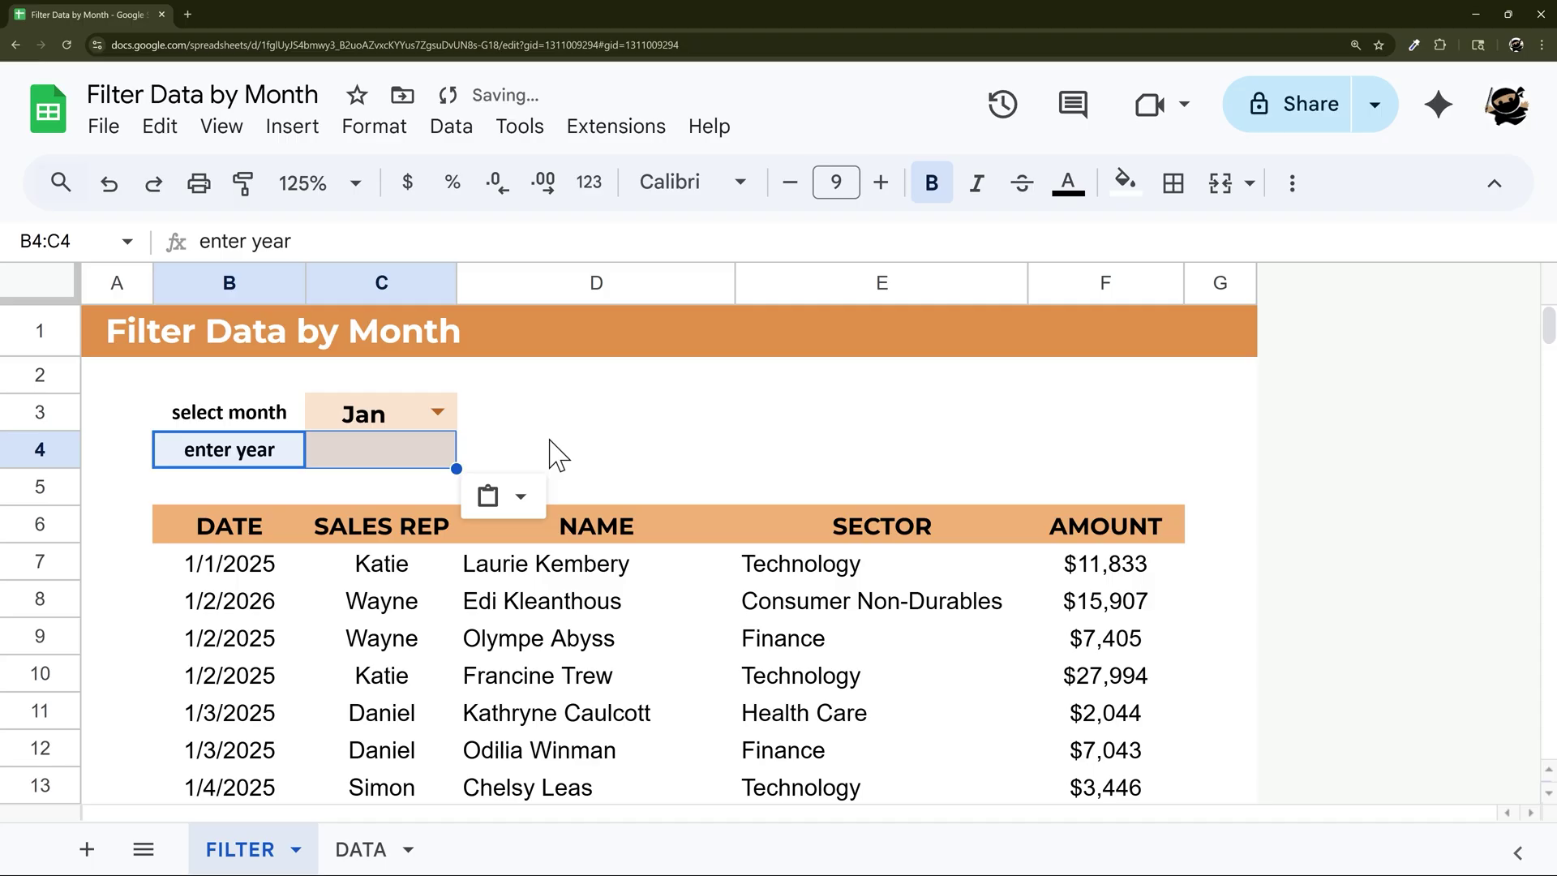
click(549, 452)
click(388, 468)
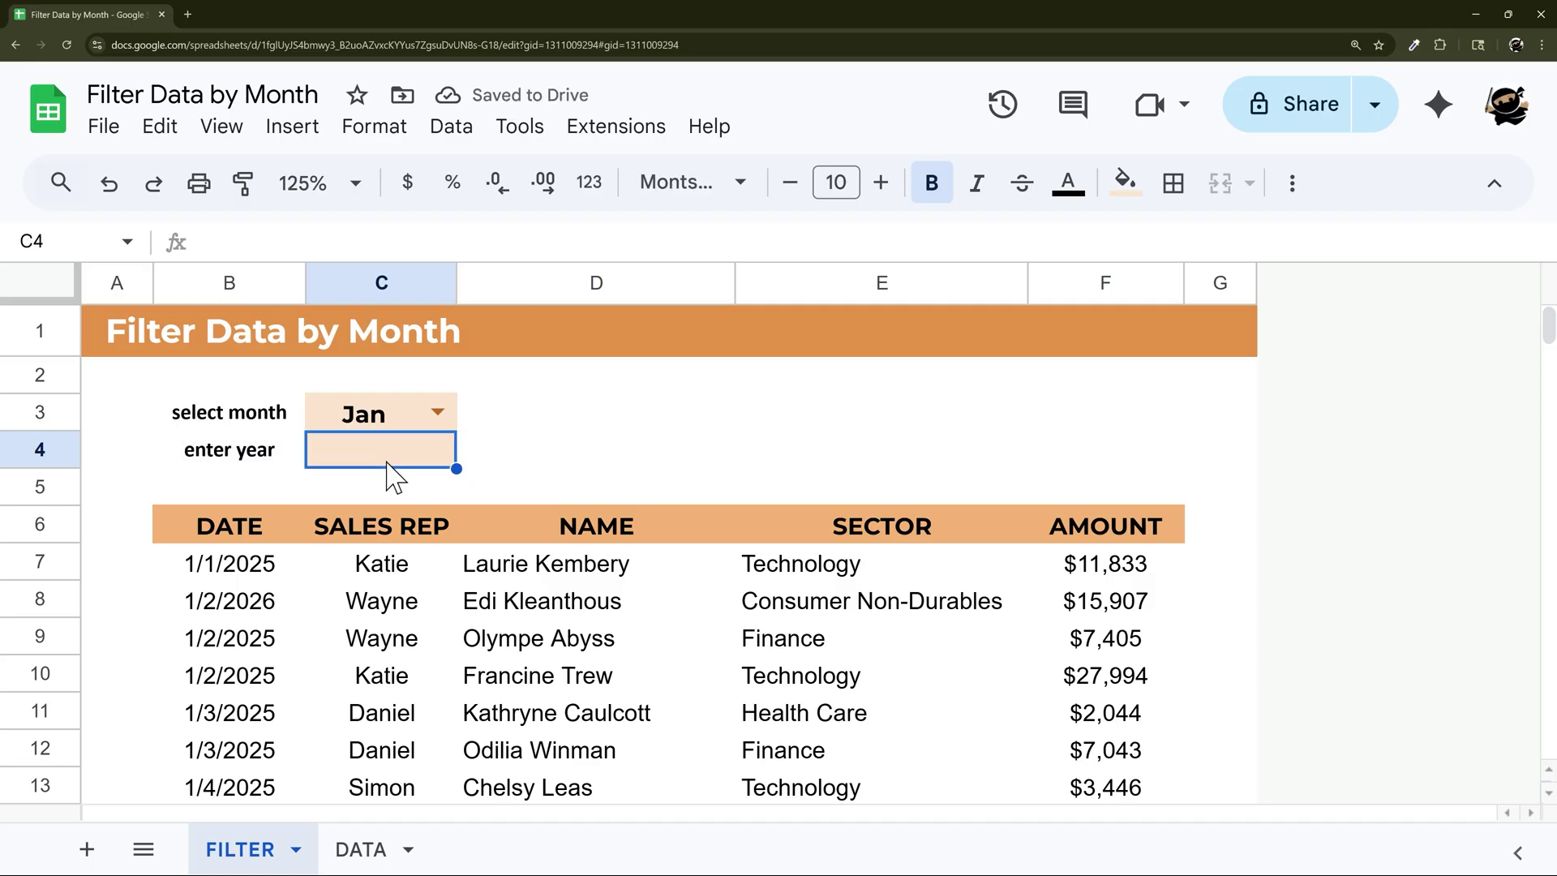
text(2025)
key(Return)
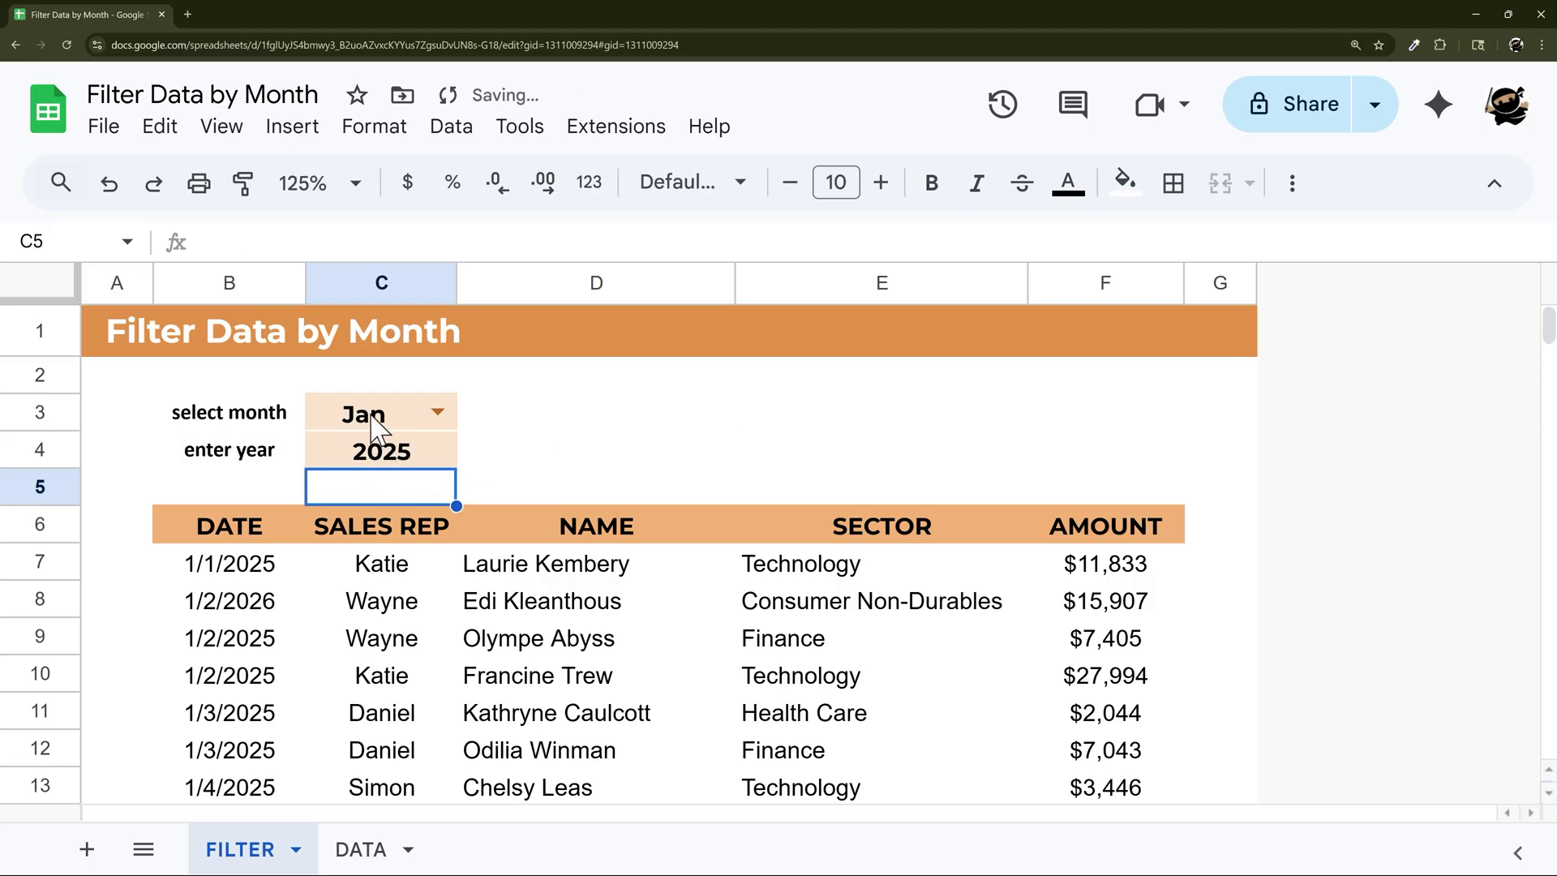
drag(376, 417, 383, 458)
click(397, 467)
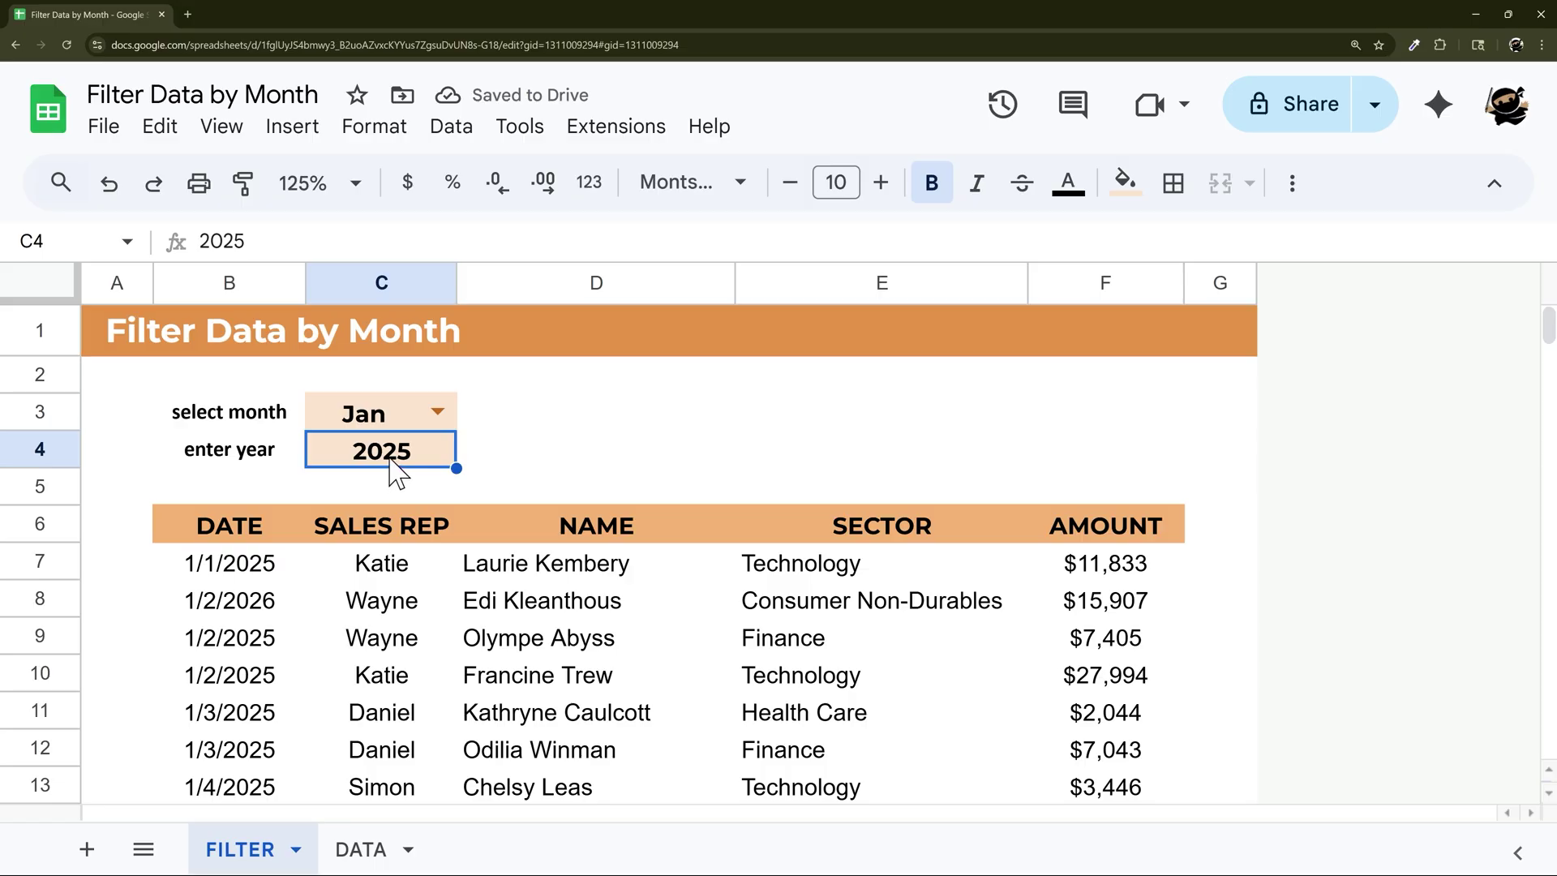
click(220, 567)
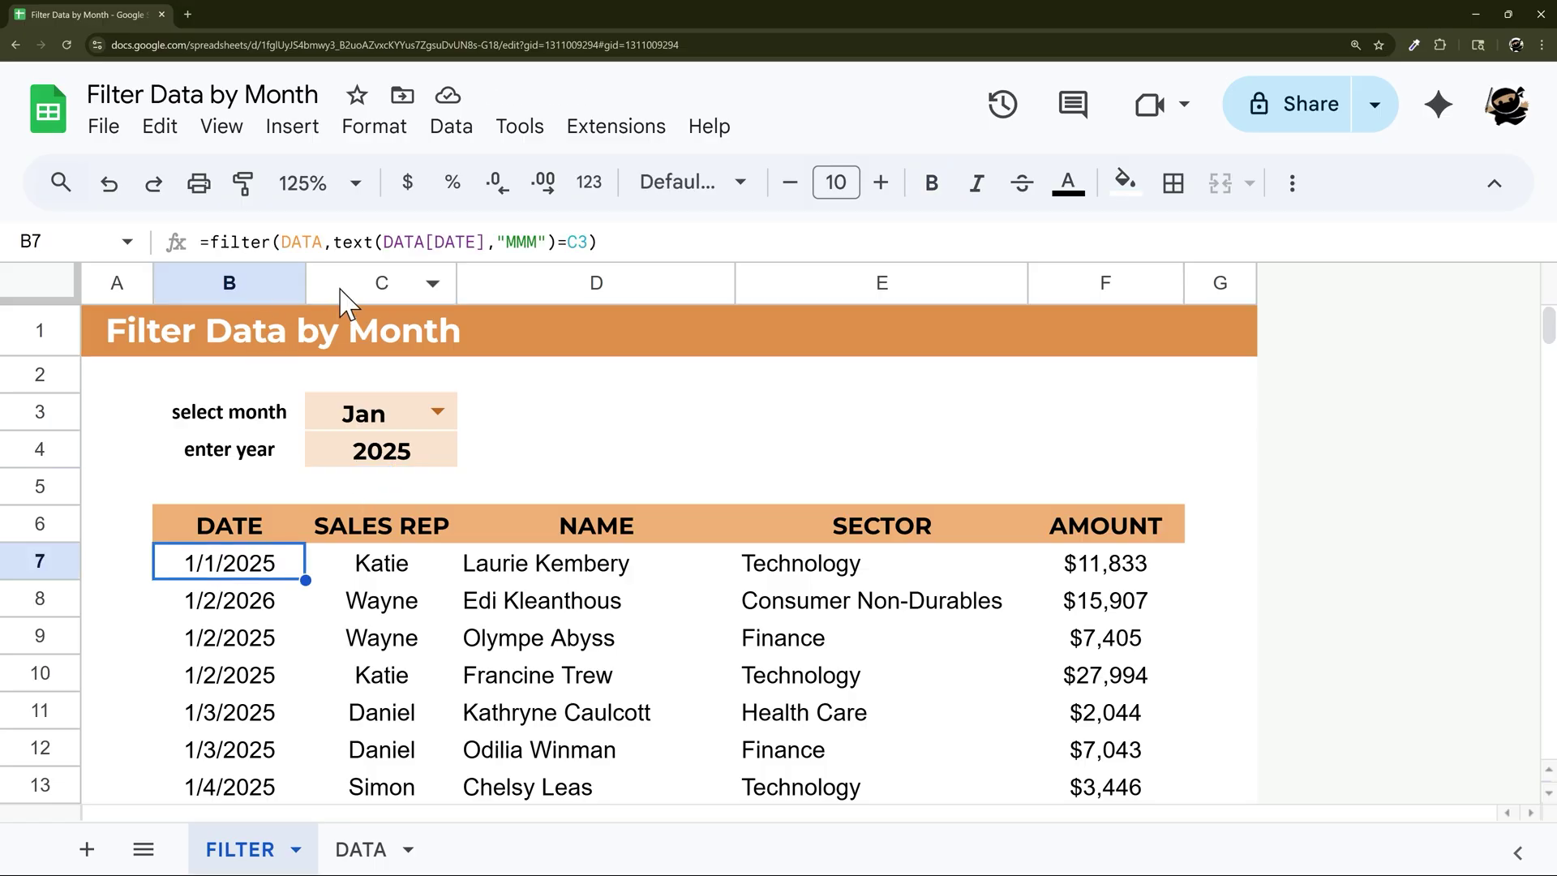
- Append ,year(DATA[DATE])=C4 to the B7 formula so only 2025 rows remain
click(384, 241)
click(593, 241)
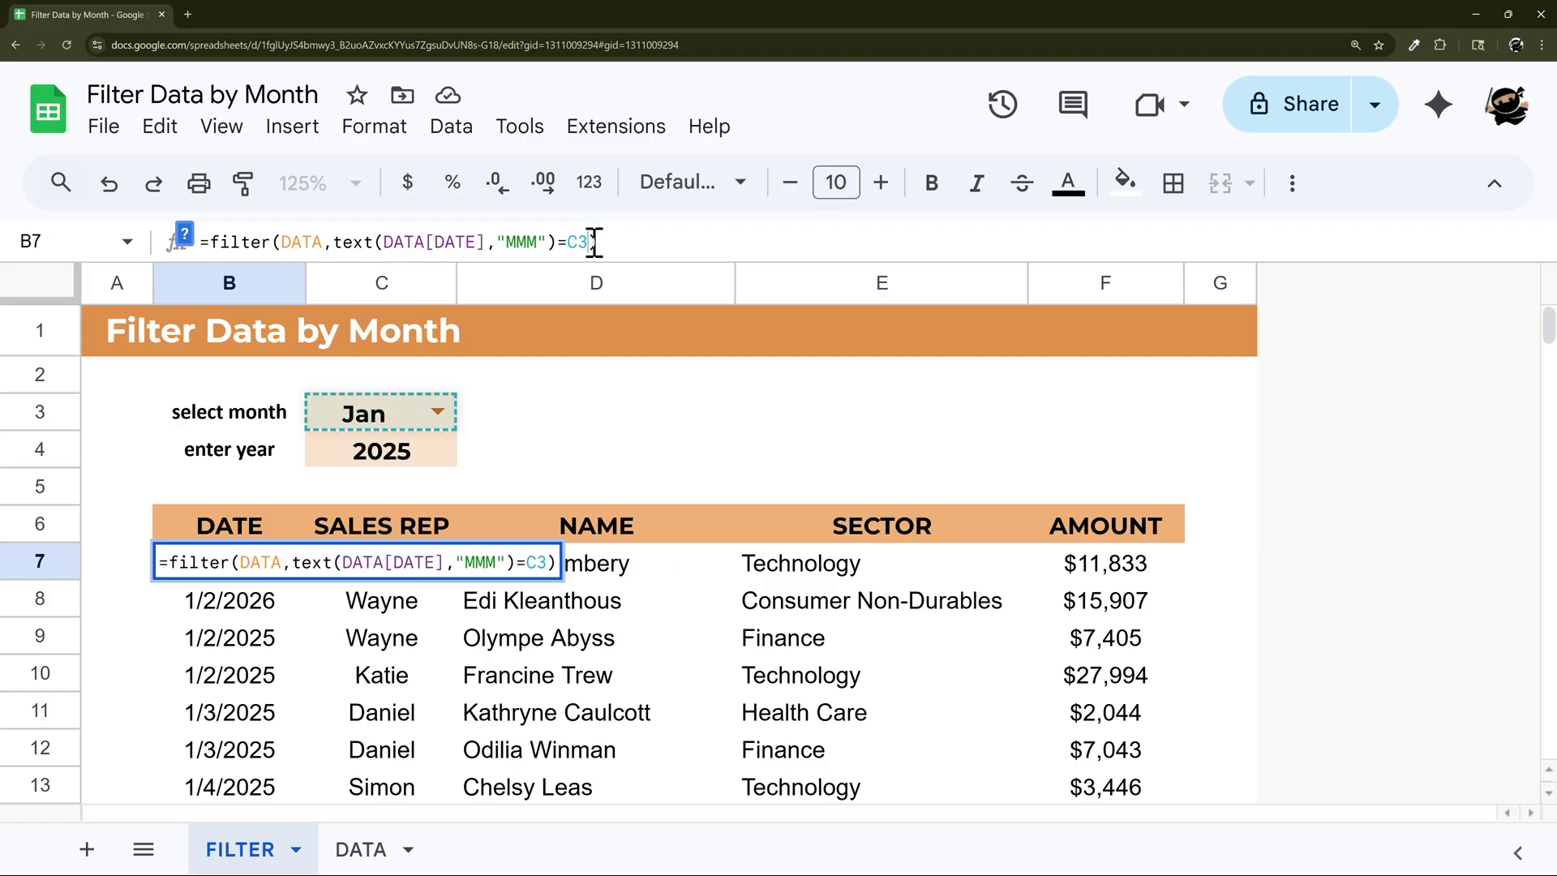
text(,year()
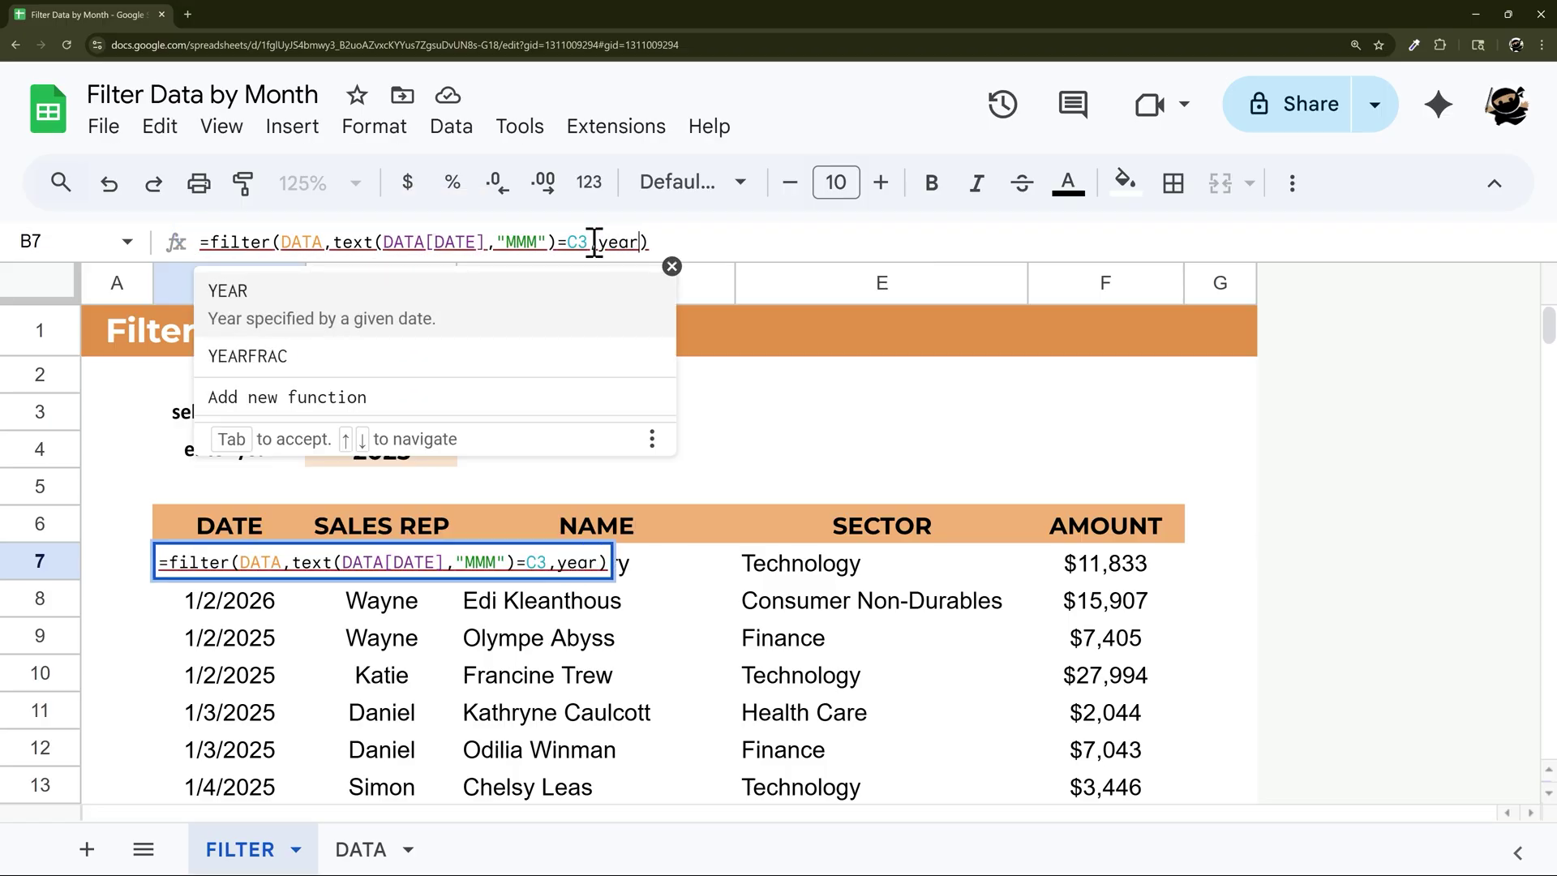
text(DATA[DATE])
text())
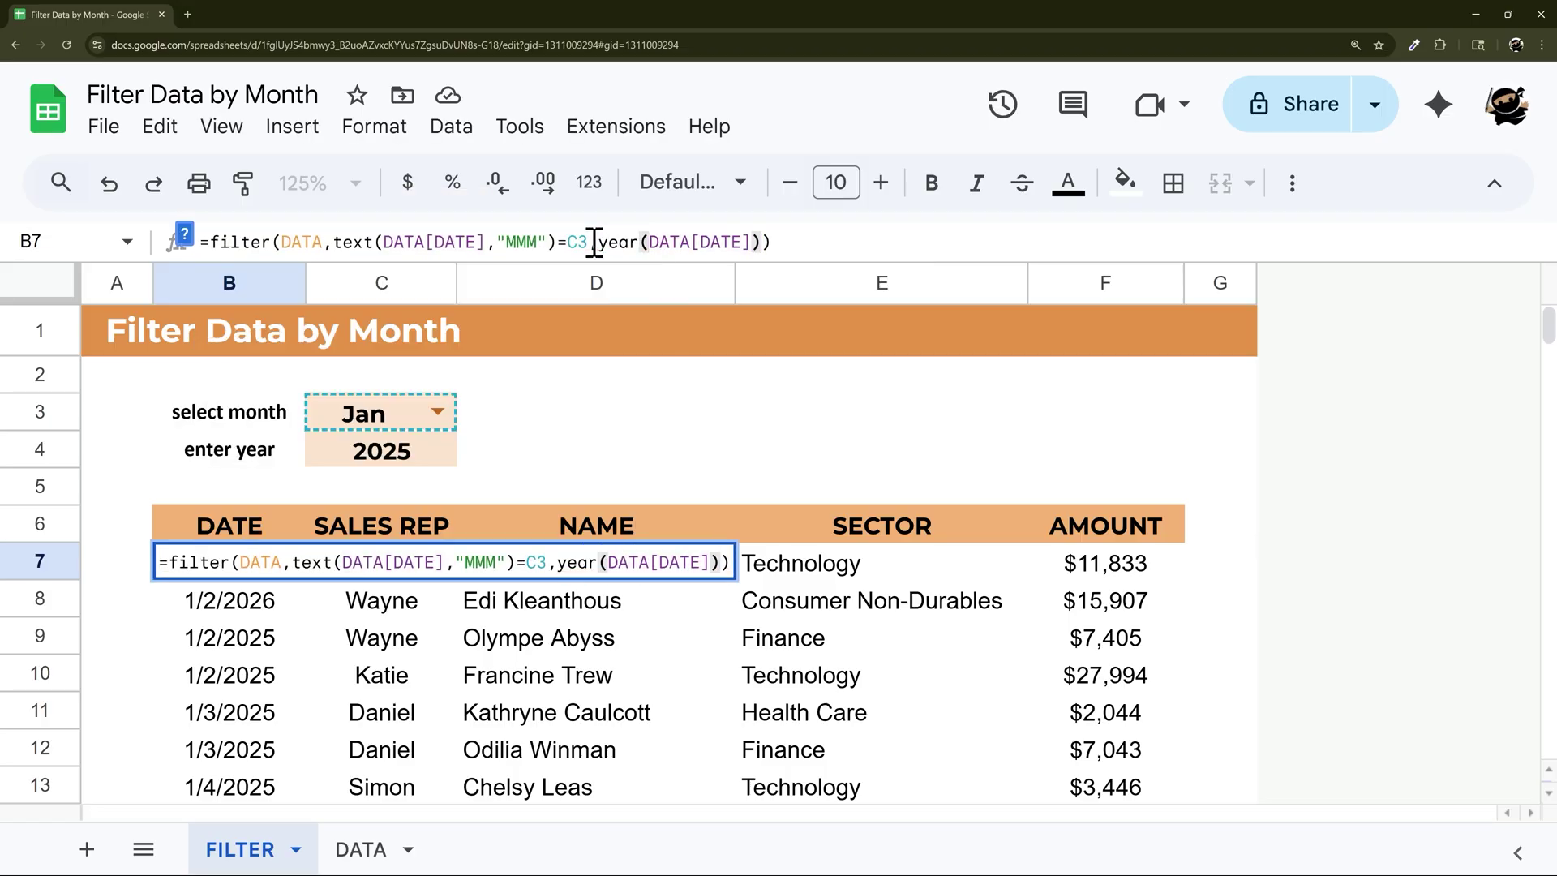
text(=)
click(393, 461)
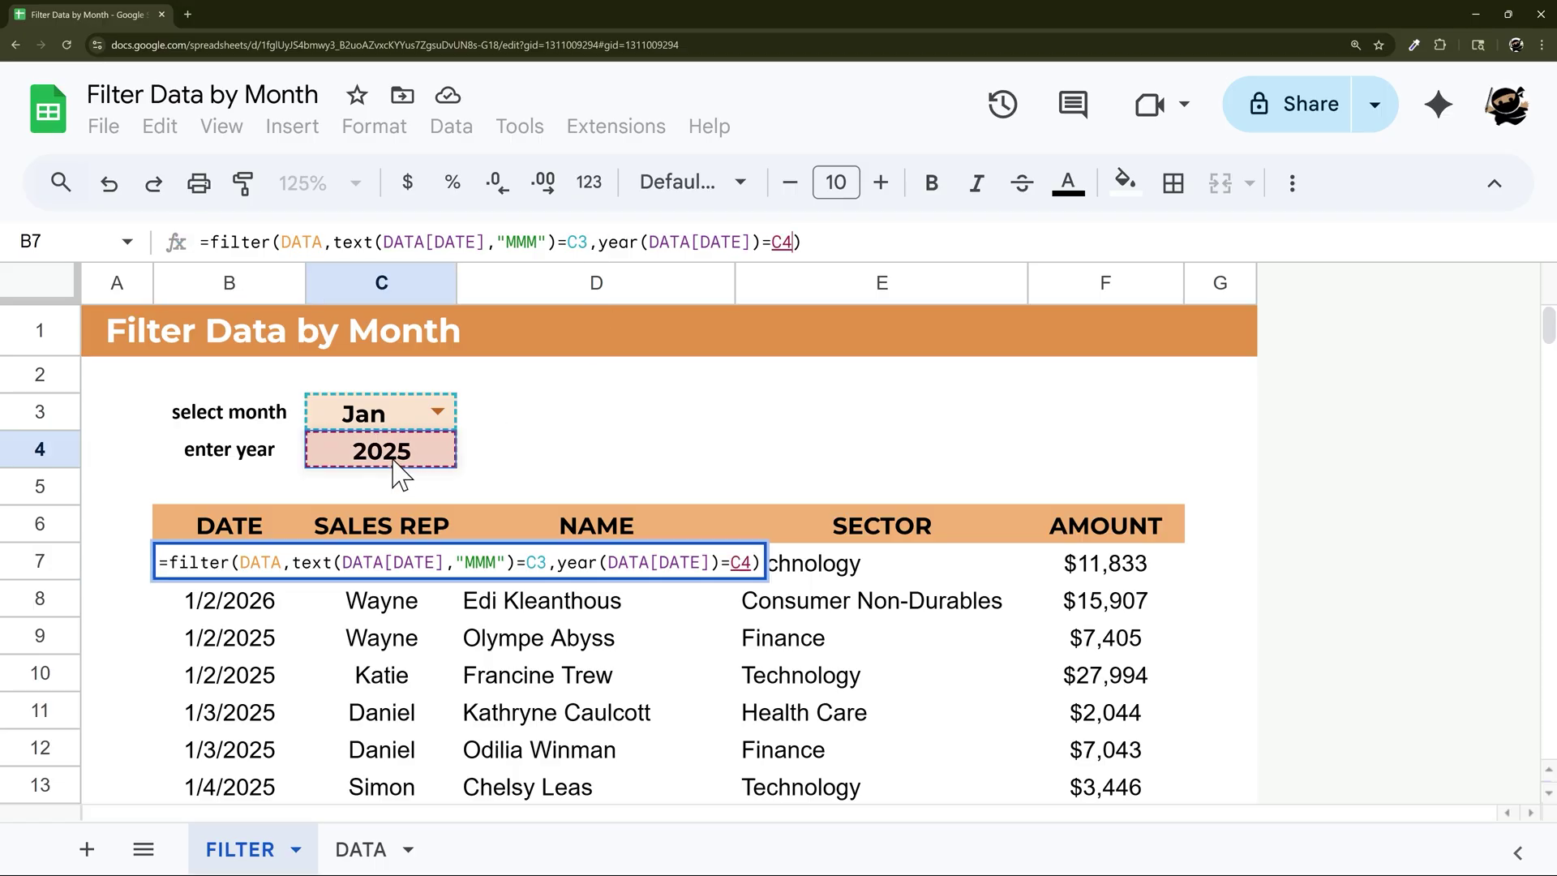
key(Return)
drag(231, 572, 235, 604)
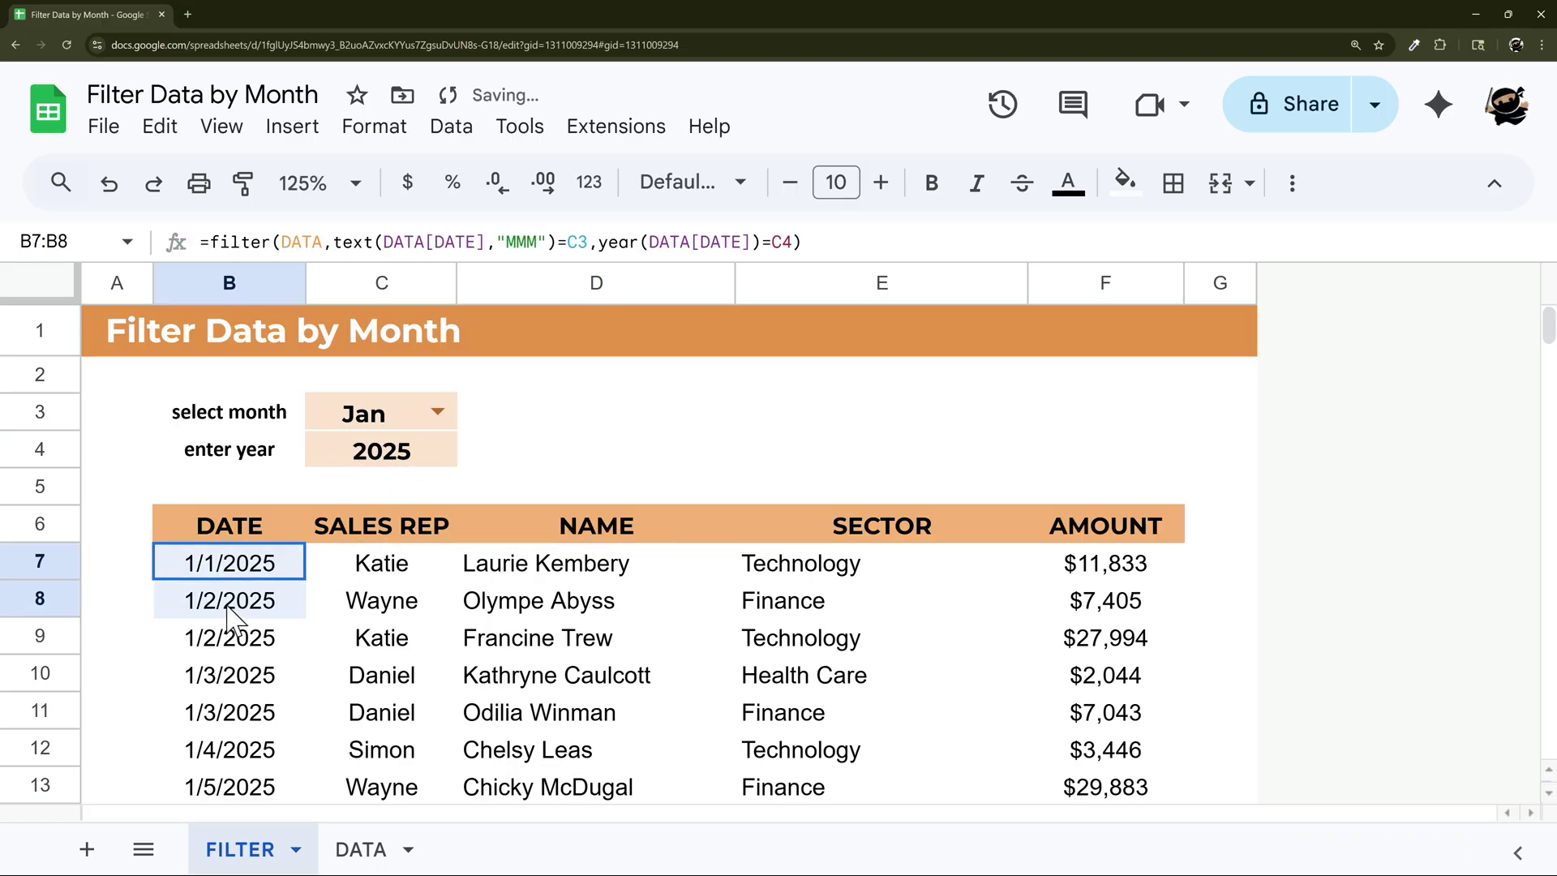
- Restore DATA cell A3 to 1/2/2025 and confirm that record reappears in the FILTER results
click(375, 850)
click(603, 517)
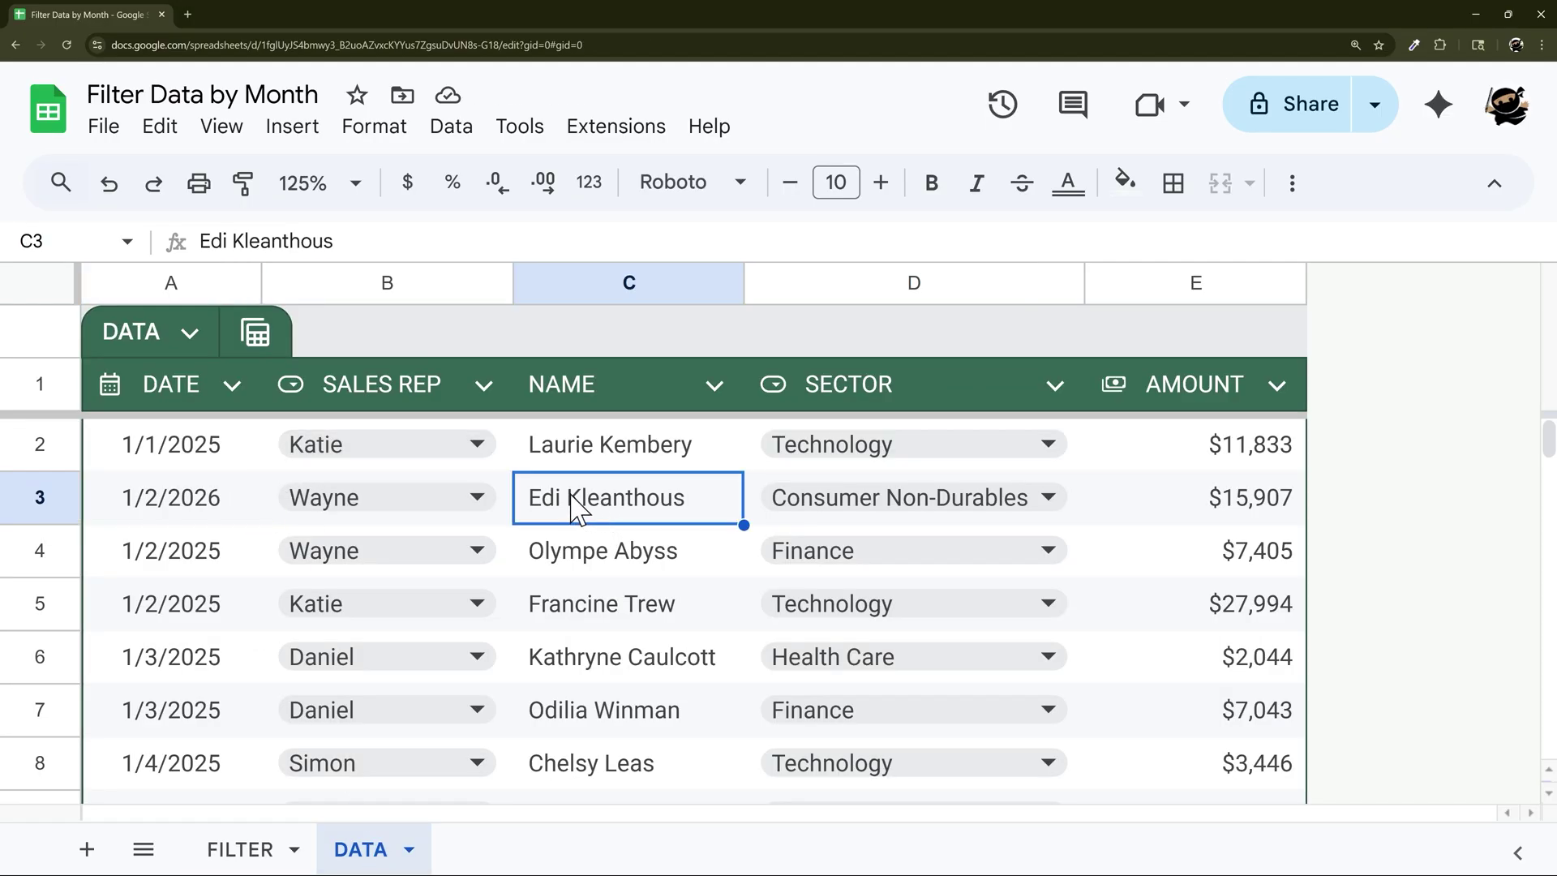
click(236, 503)
double_click(245, 501)
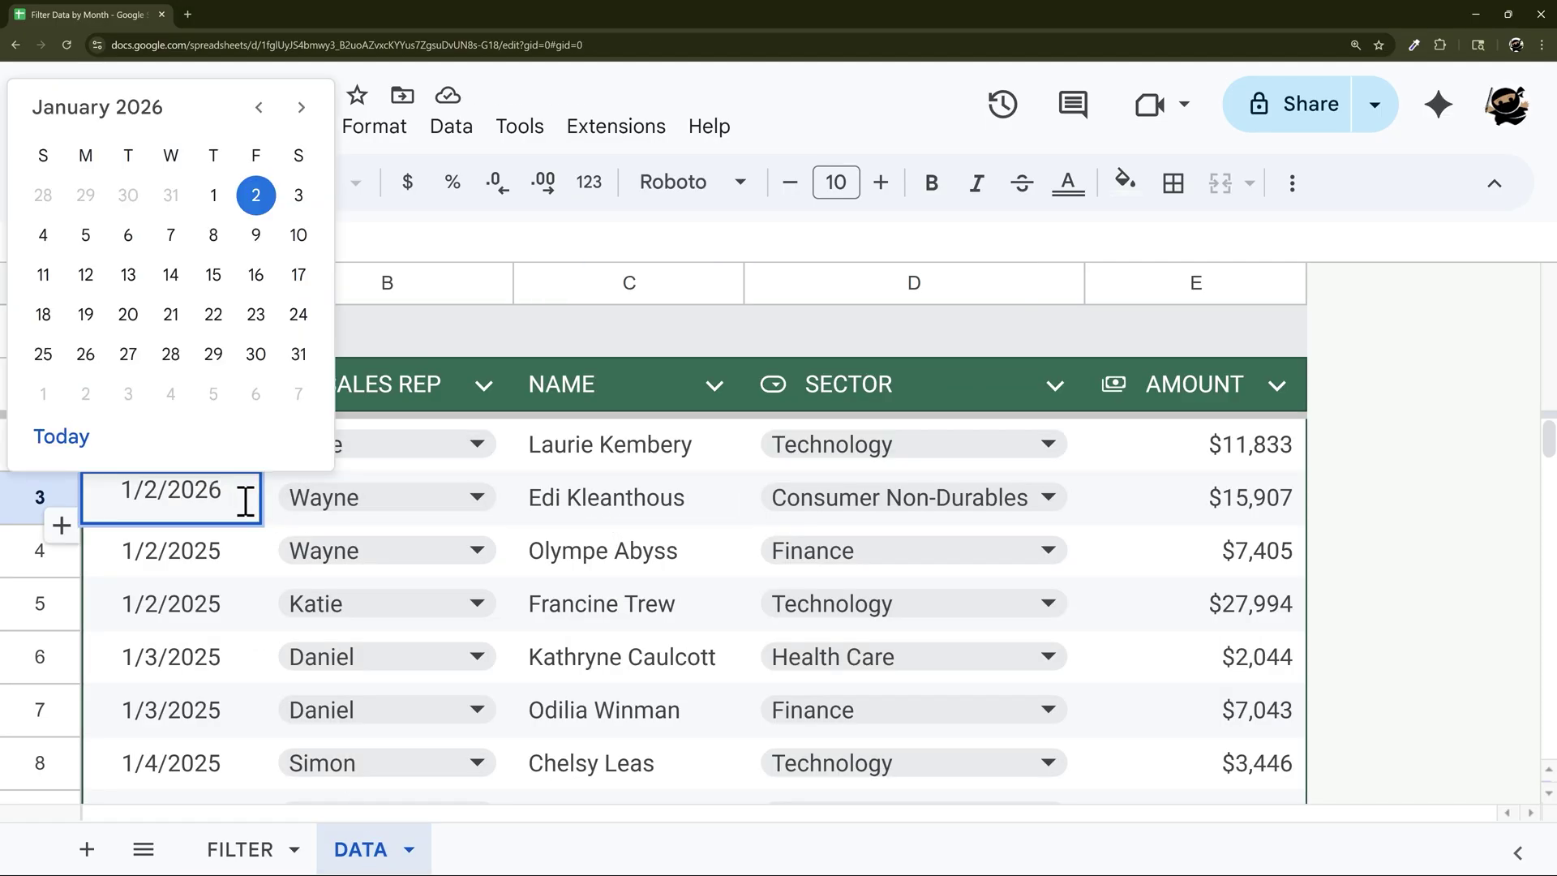
key(BackSpace)
text(5)
key(Return)
click(616, 507)
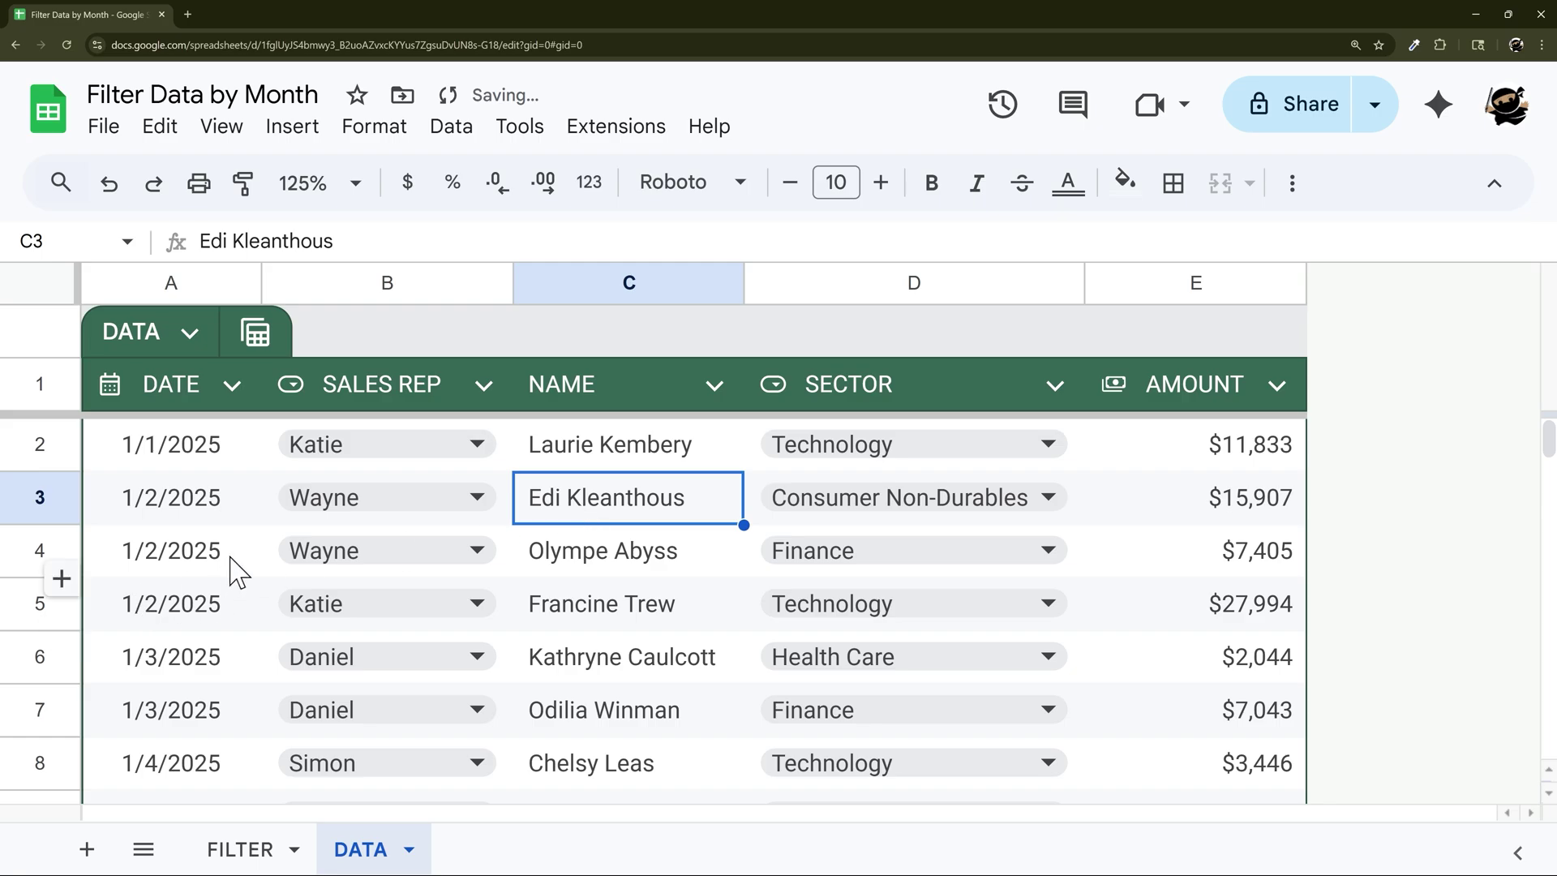
click(276, 848)
drag(567, 608, 227, 600)
click(69, 598)
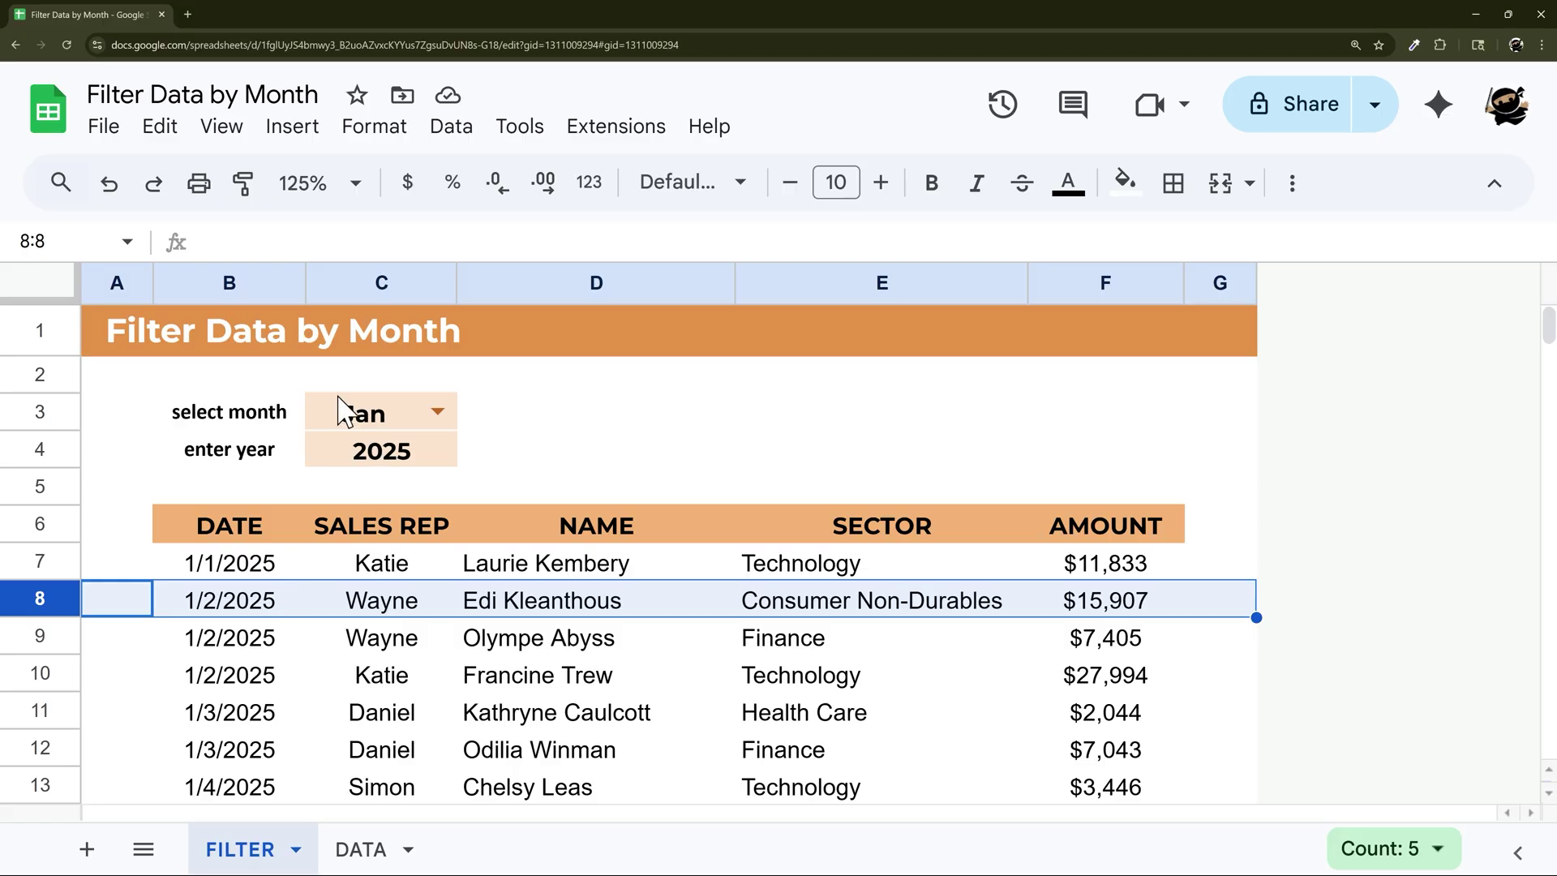
- Enter the labels 'select rep' in D3 and 'select sector' in D4
drag(251, 421, 438, 431)
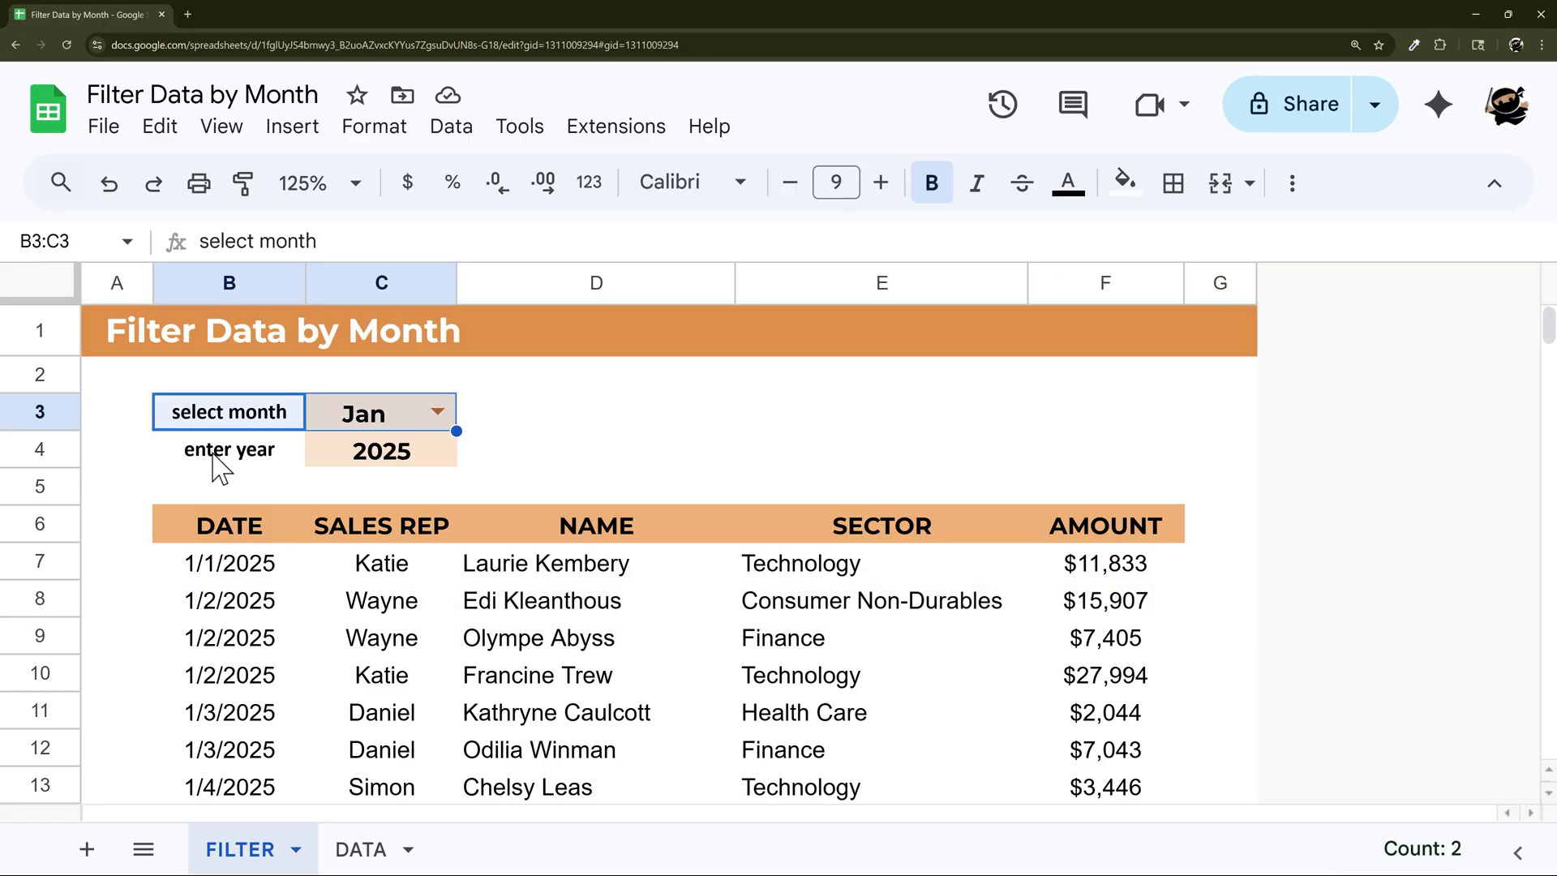
drag(216, 449, 341, 462)
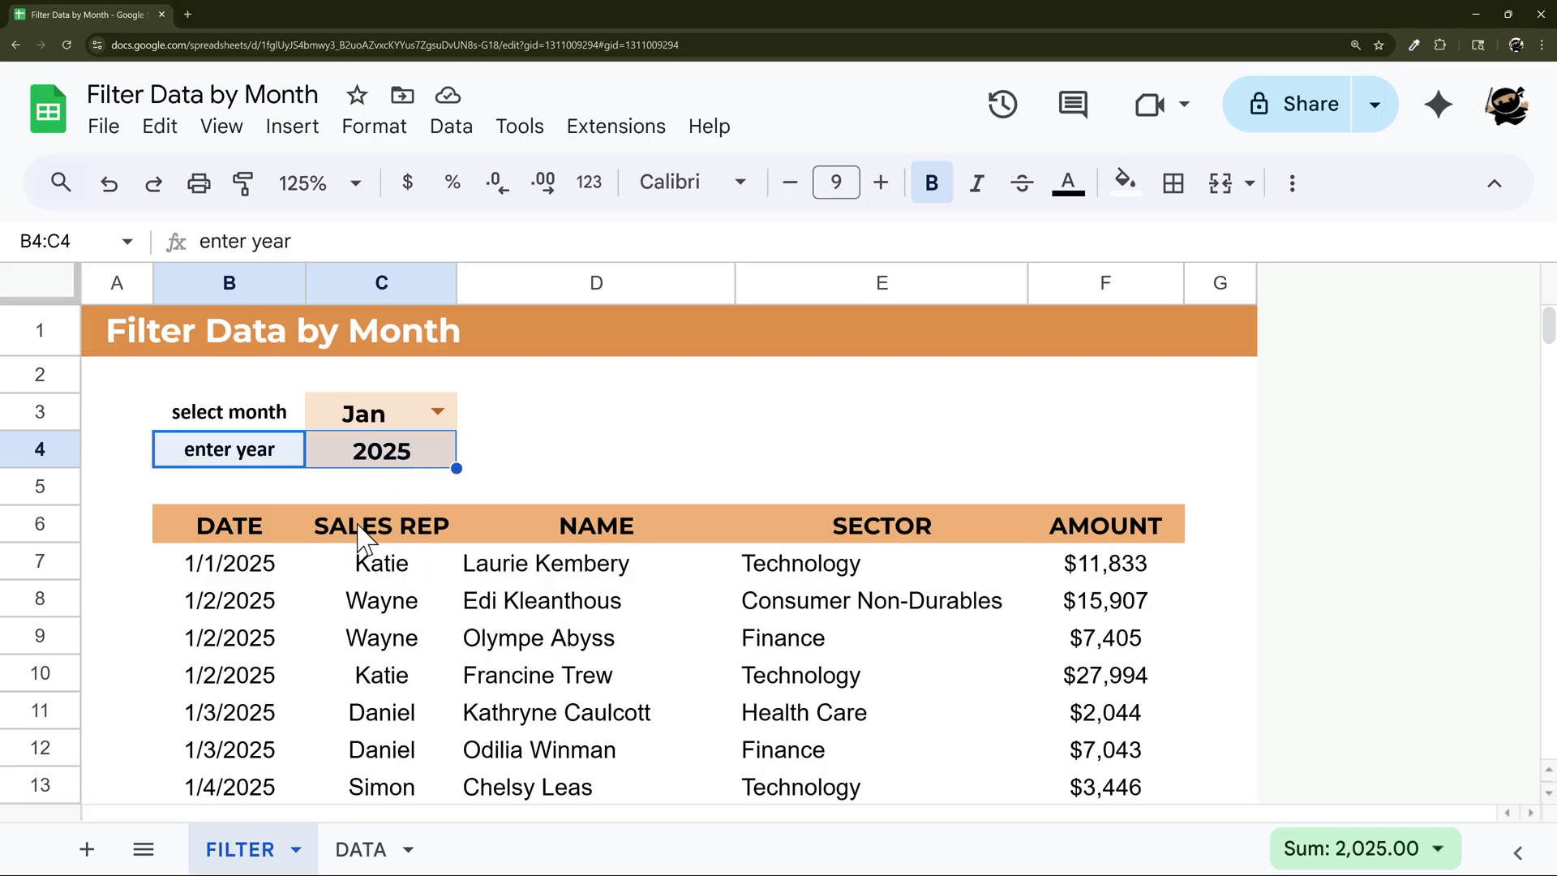
drag(372, 535, 355, 714)
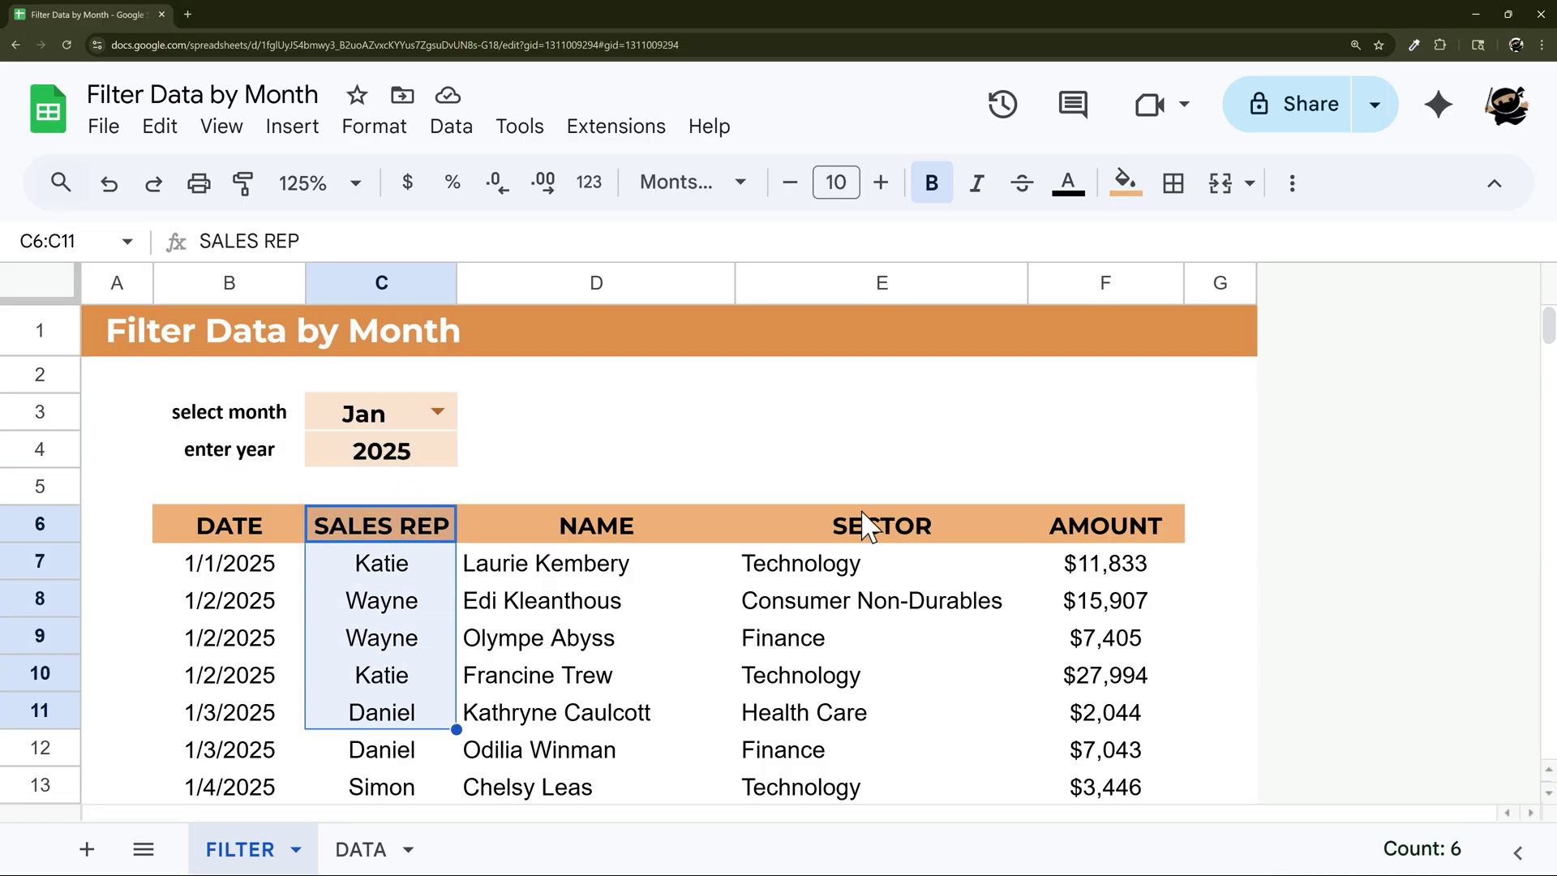
drag(863, 523, 871, 714)
click(704, 422)
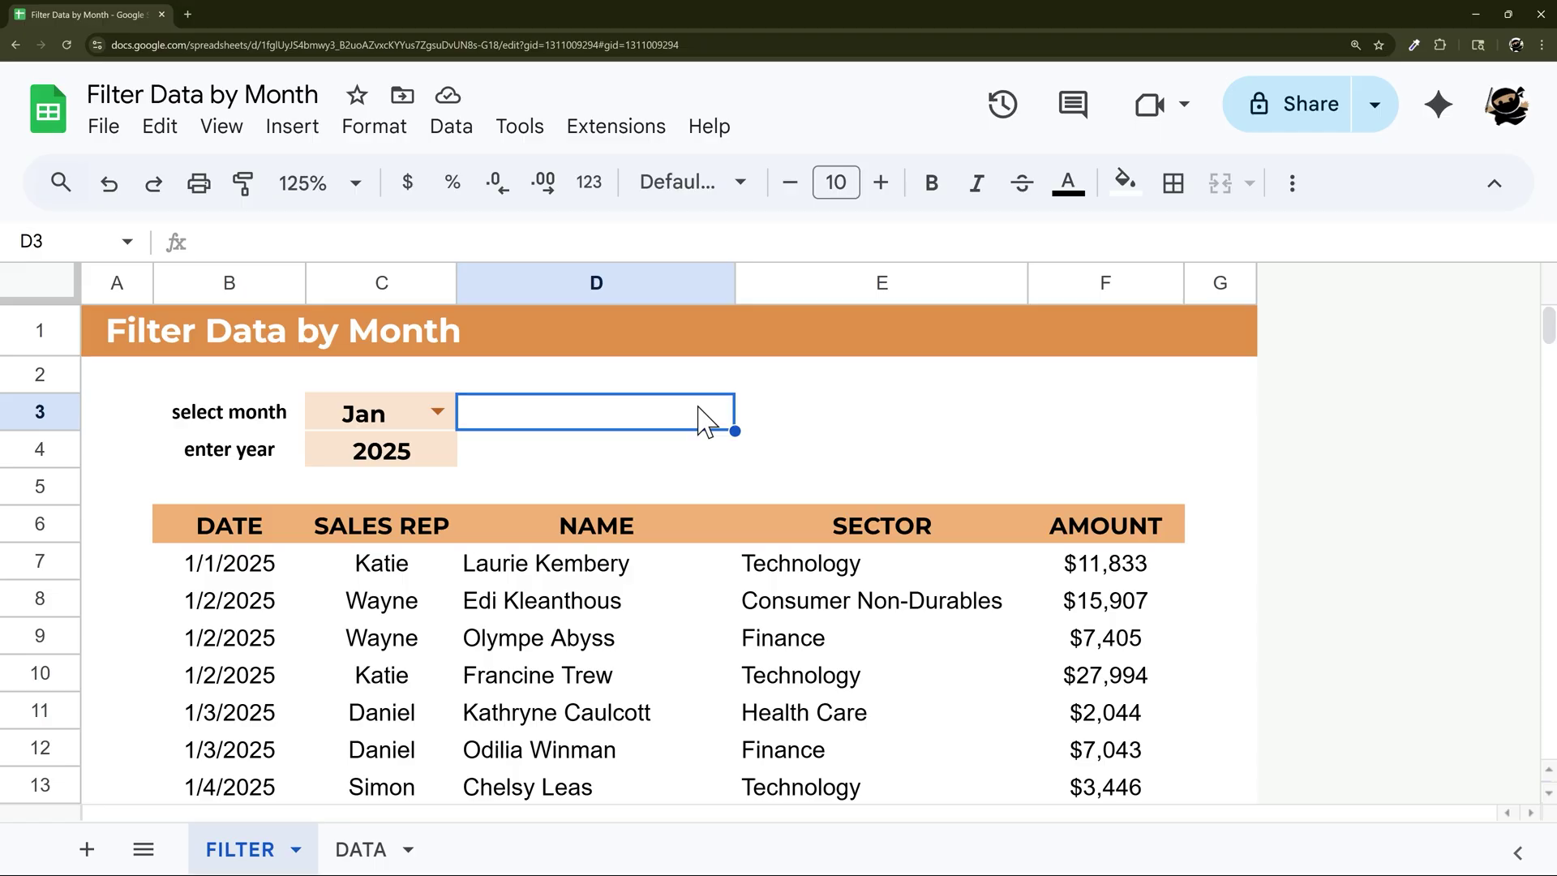
text(select)
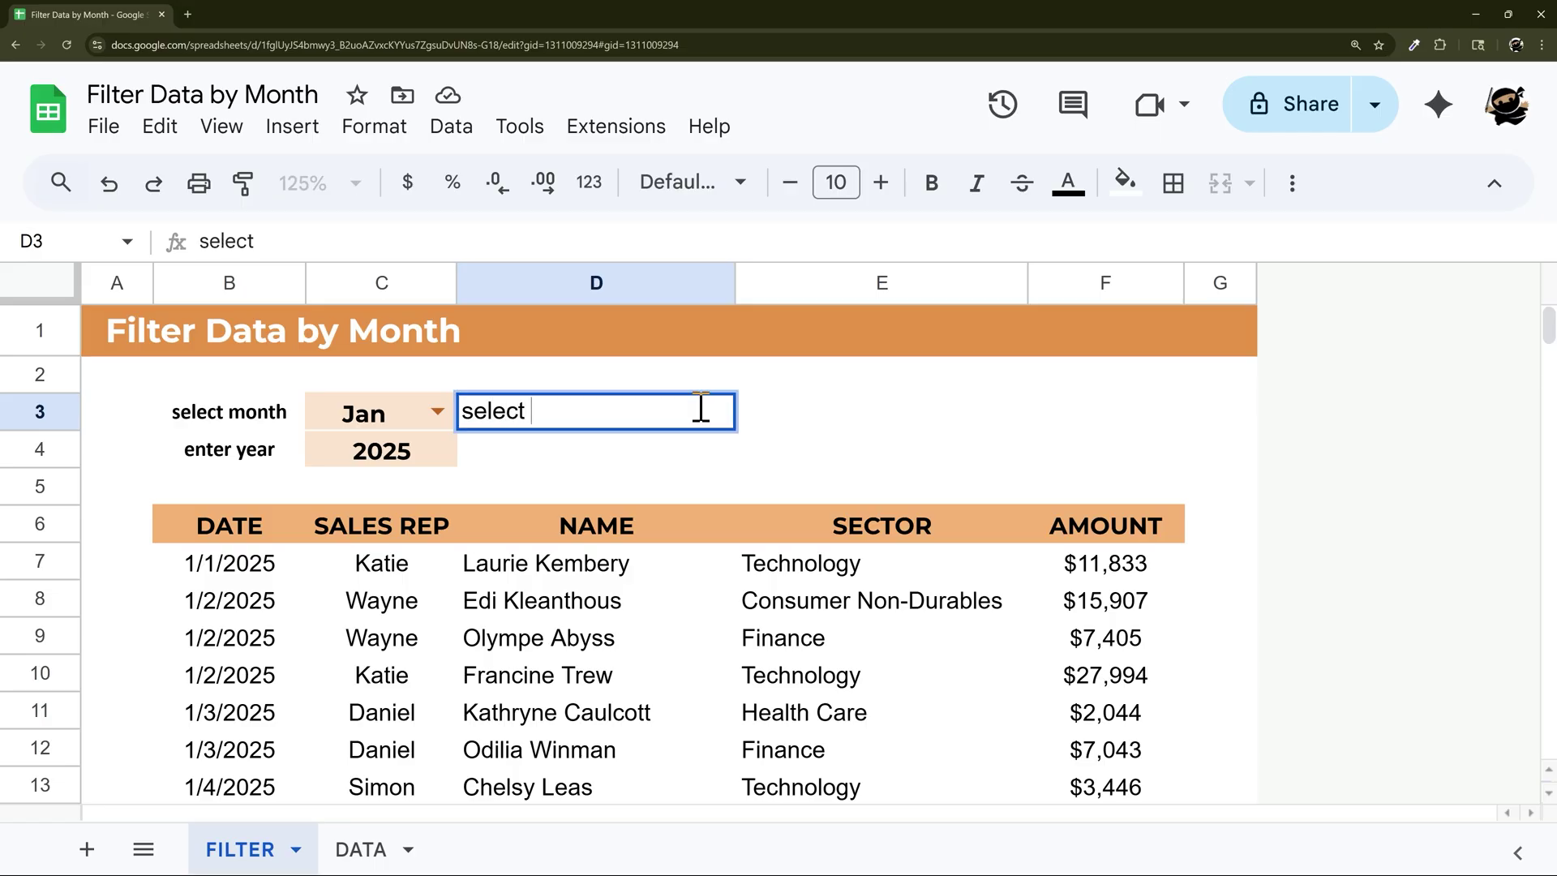
text( rep)
key(Return)
text(selec)
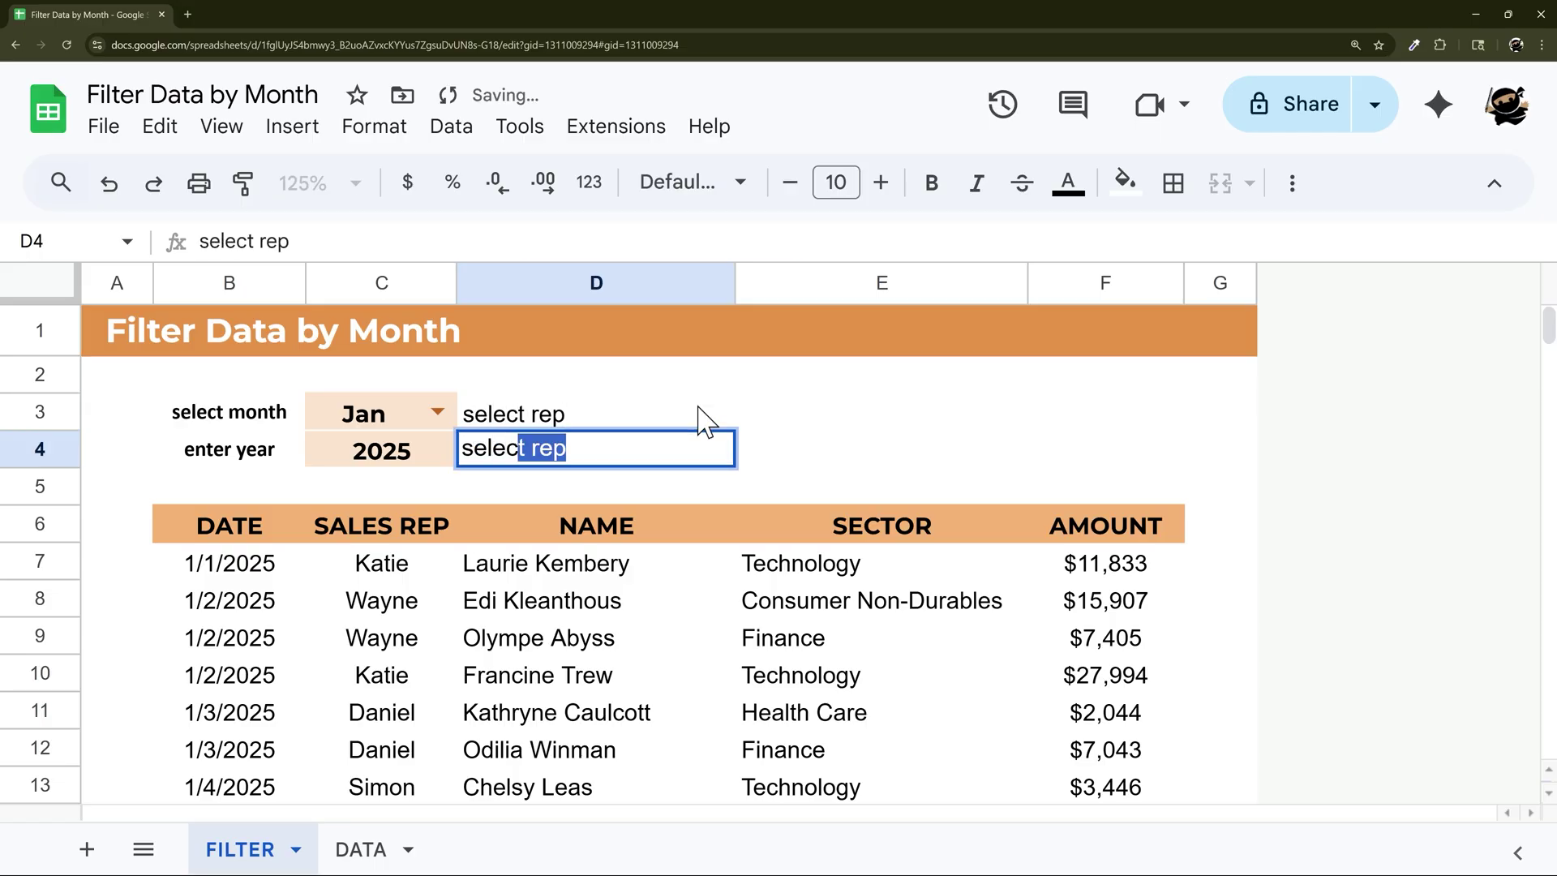
text(t sector)
key(Return)
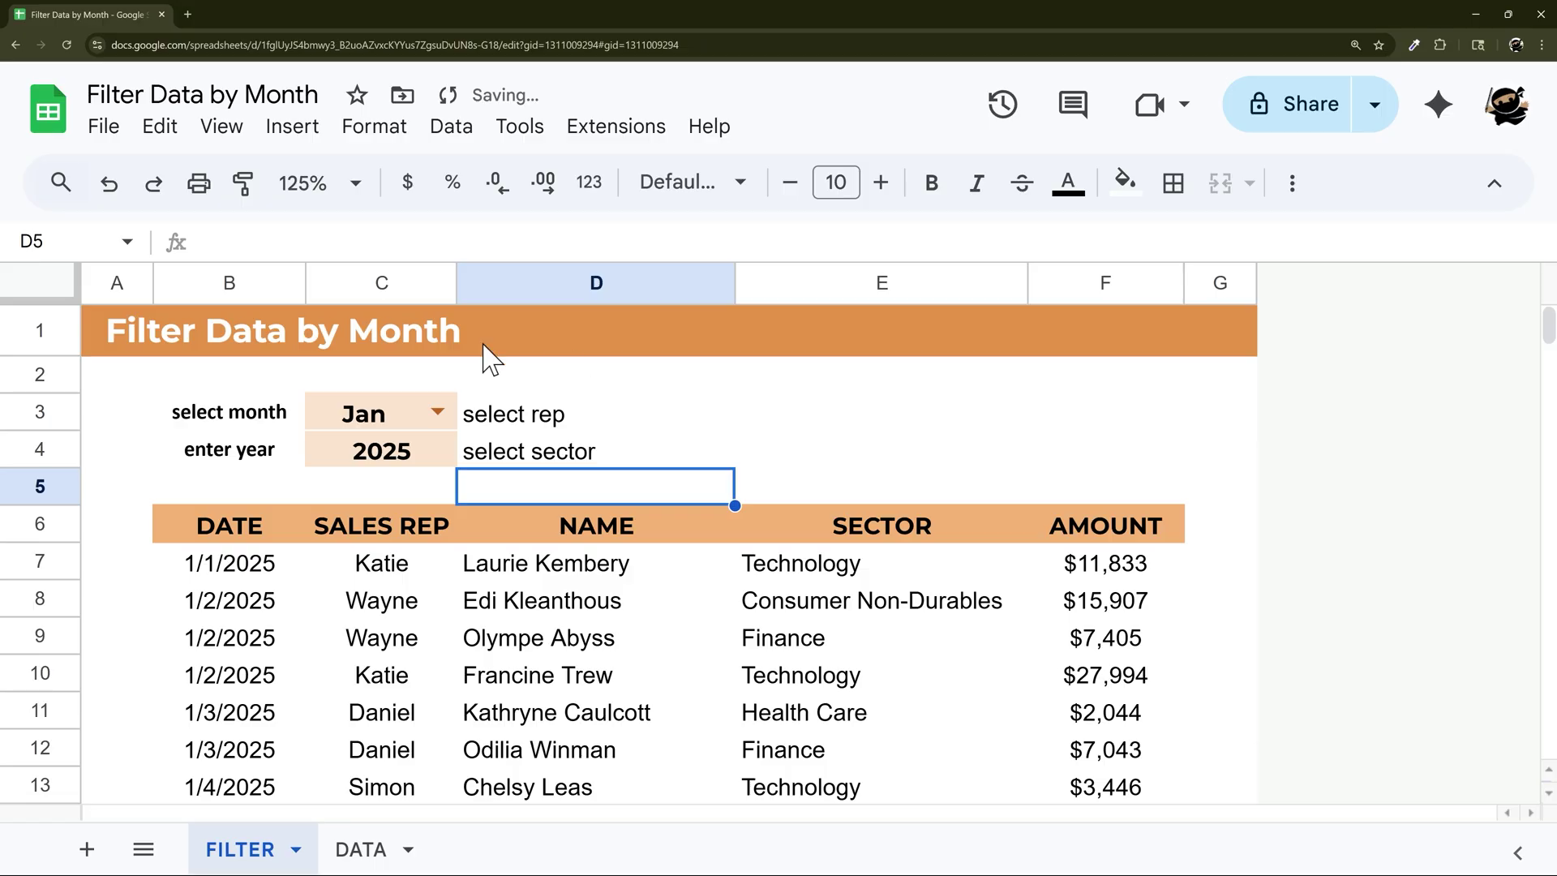
- Copy the bold label formatting from B3:B4 onto D3:D4 and right-align them
drag(223, 418, 229, 450)
click(243, 182)
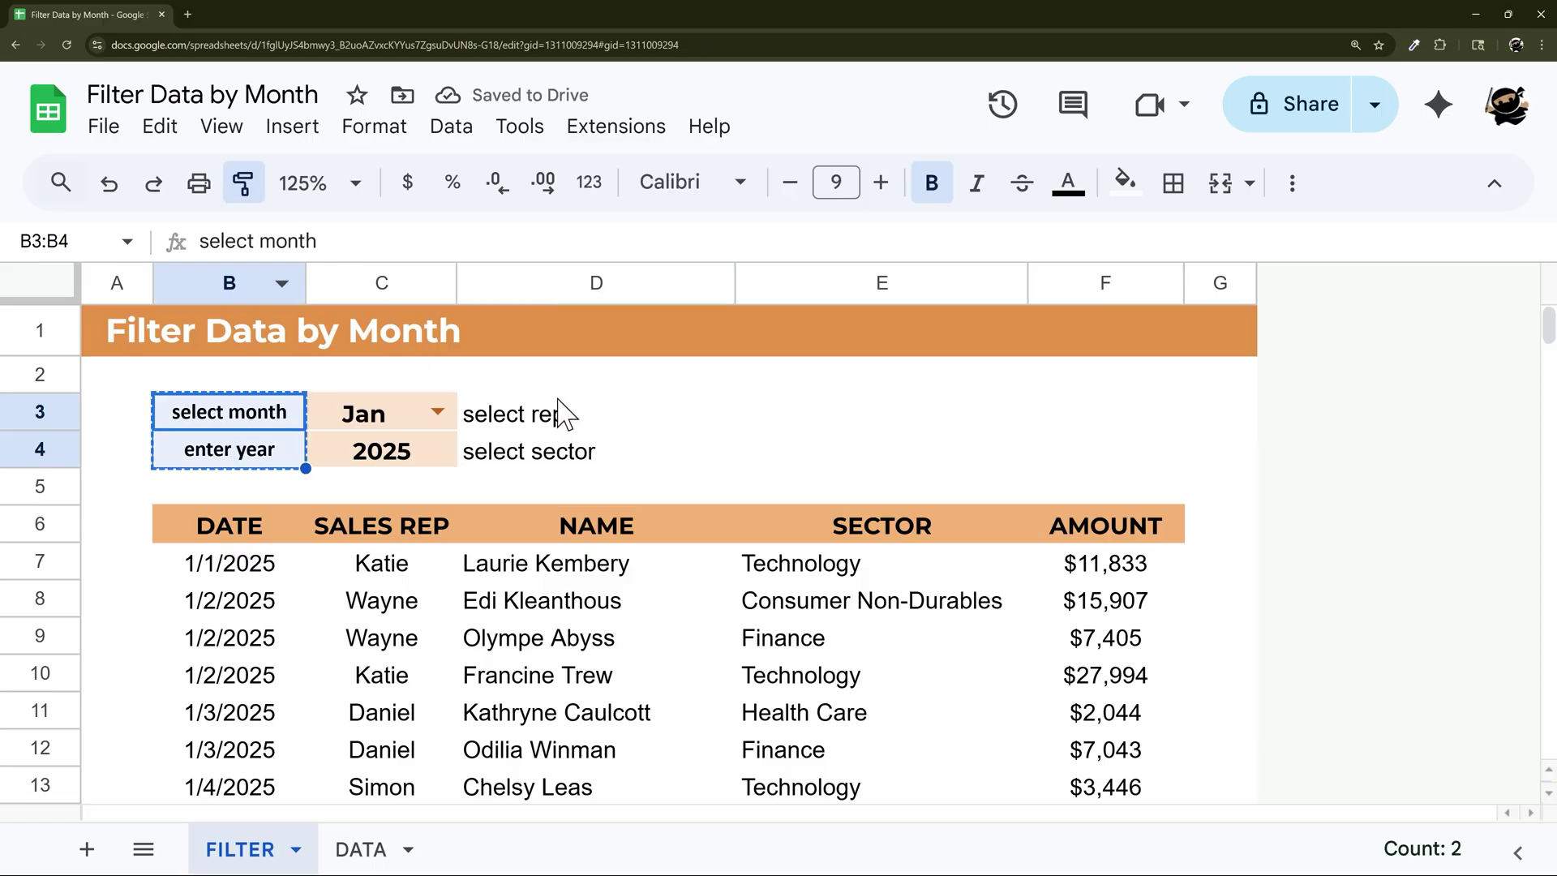
click(577, 419)
click(1292, 182)
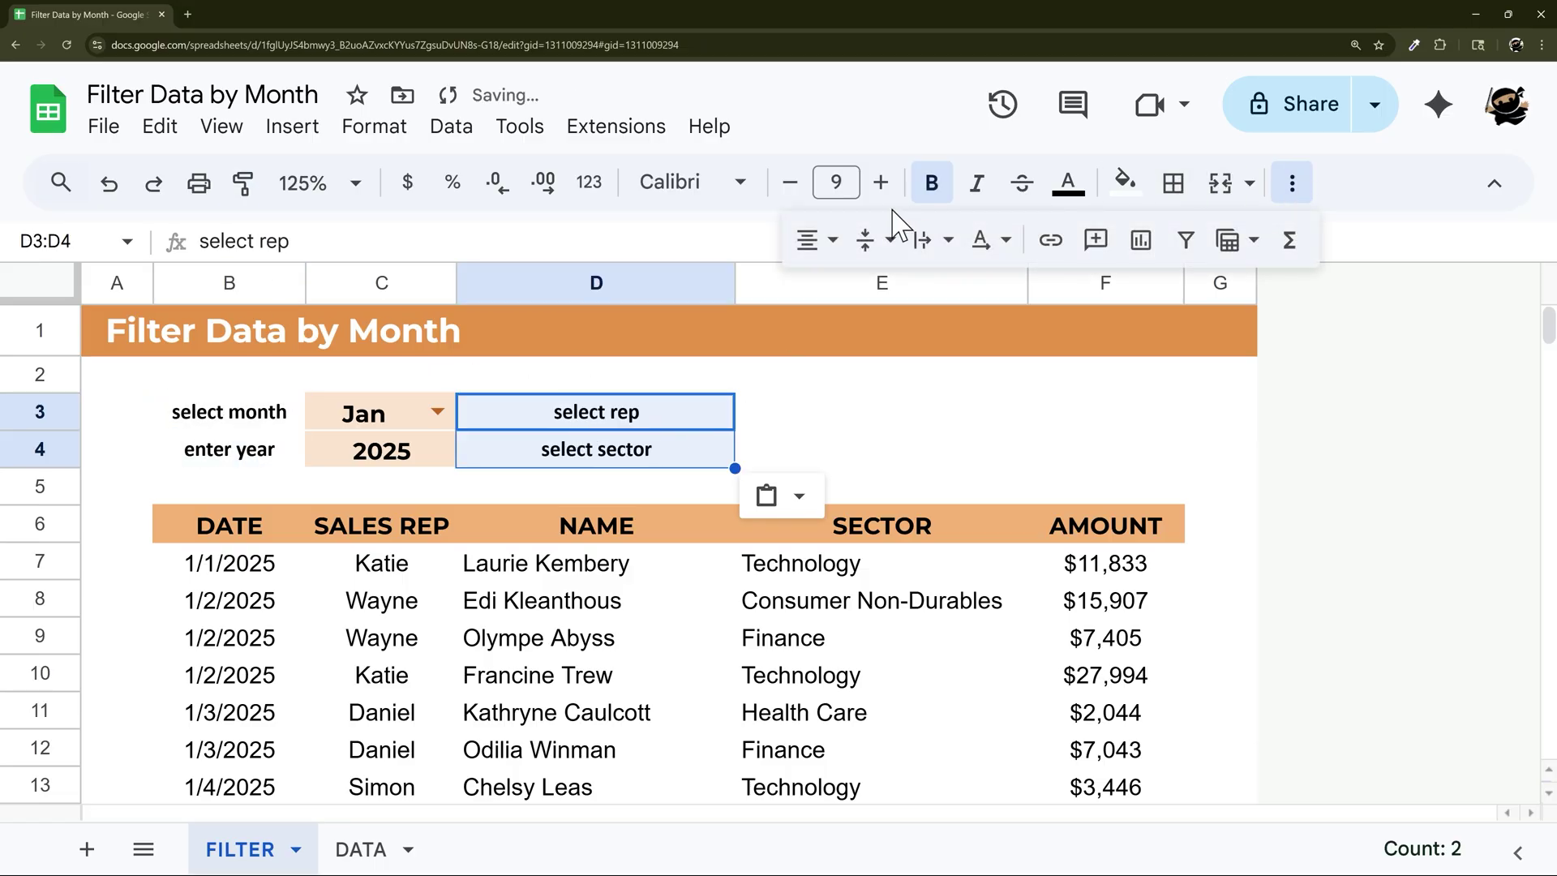
click(814, 240)
click(905, 296)
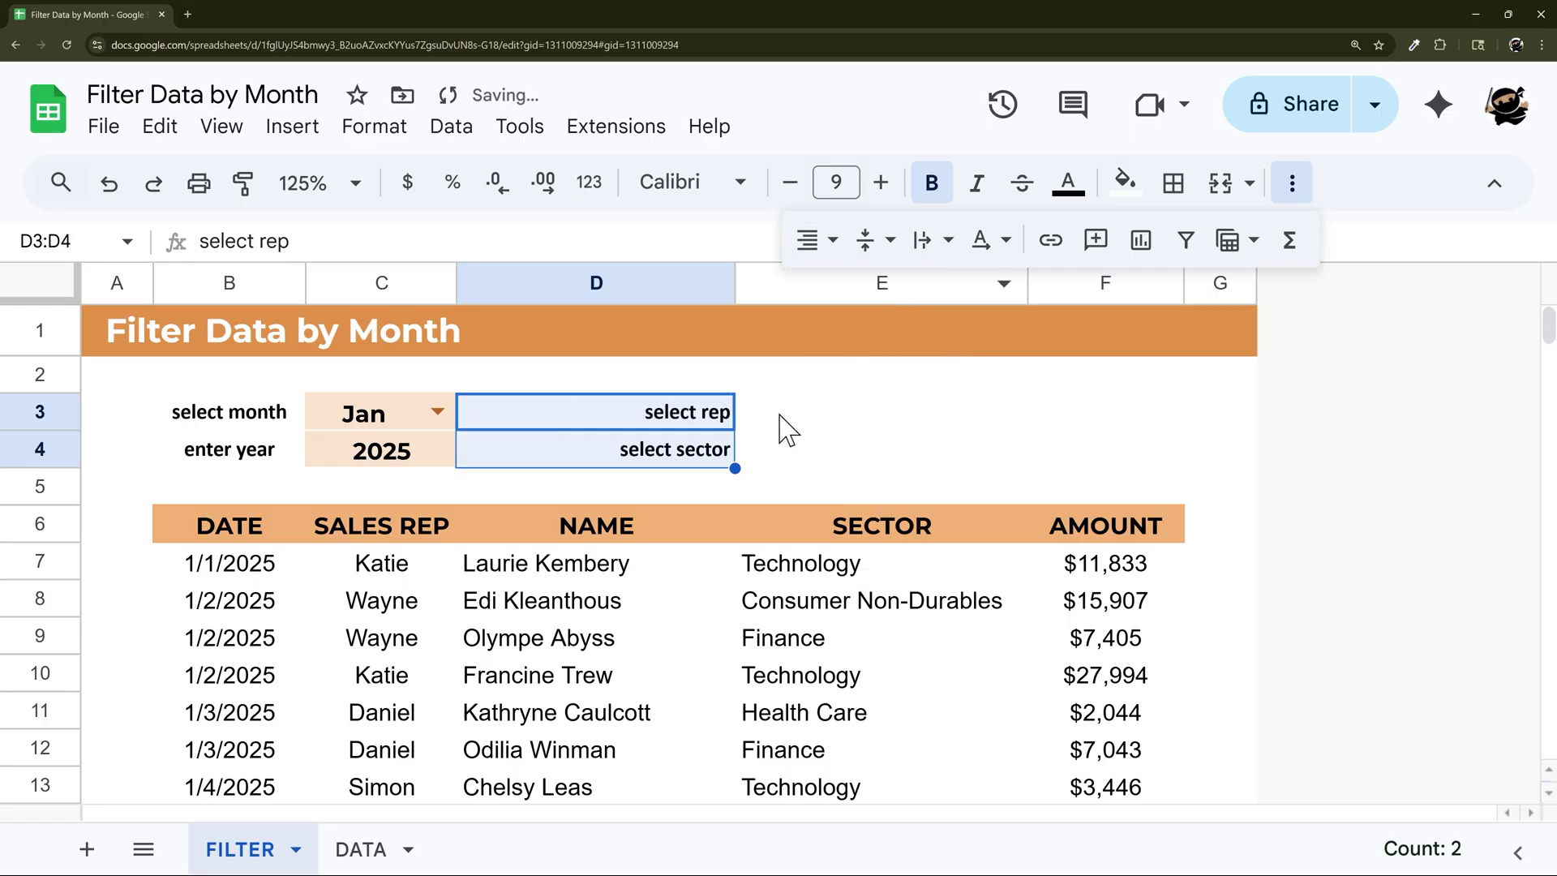
- Copy the peach input-cell formatting of C3:C4 onto E3:E4
drag(801, 422, 806, 462)
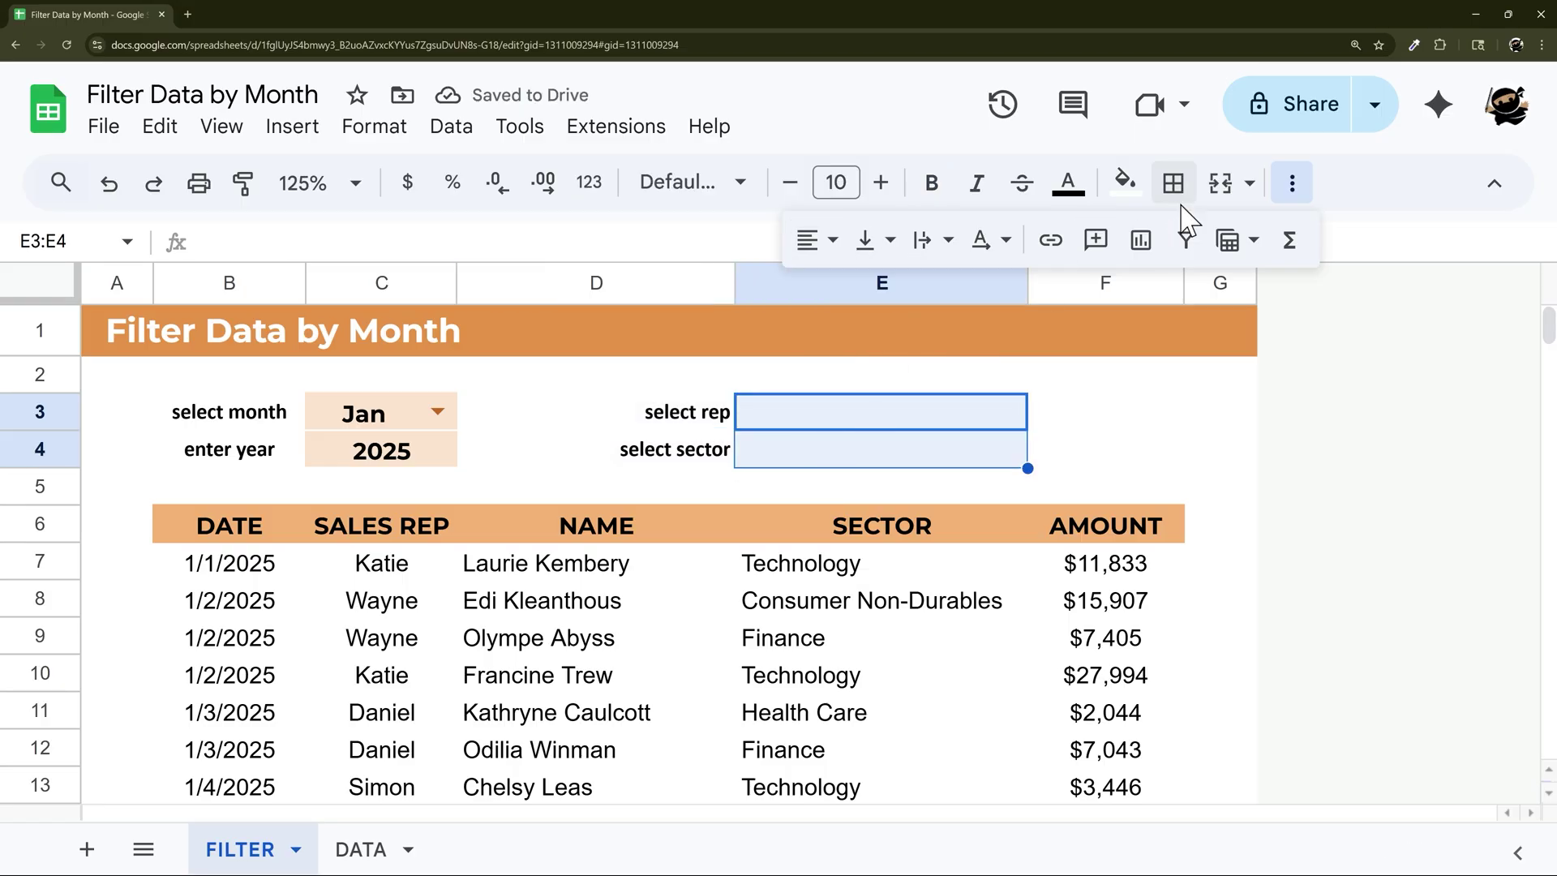
drag(333, 421, 357, 454)
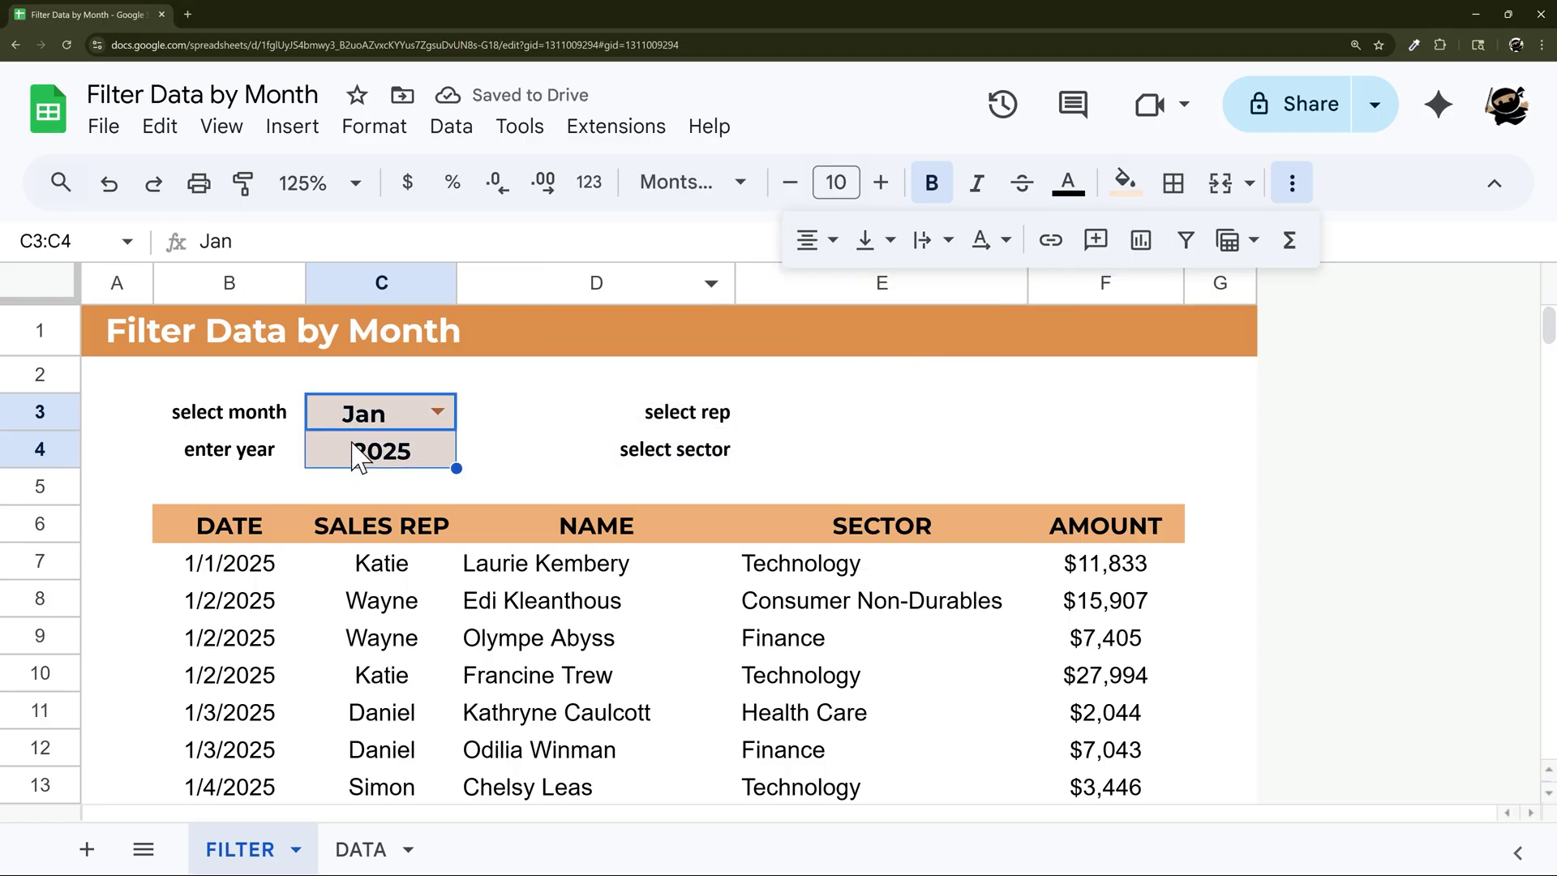
click(243, 185)
drag(777, 429, 783, 454)
click(831, 425)
- Give E3 a dropdown-from-range rule using DATA[SALES REP], styled as an arrow
right_click(832, 426)
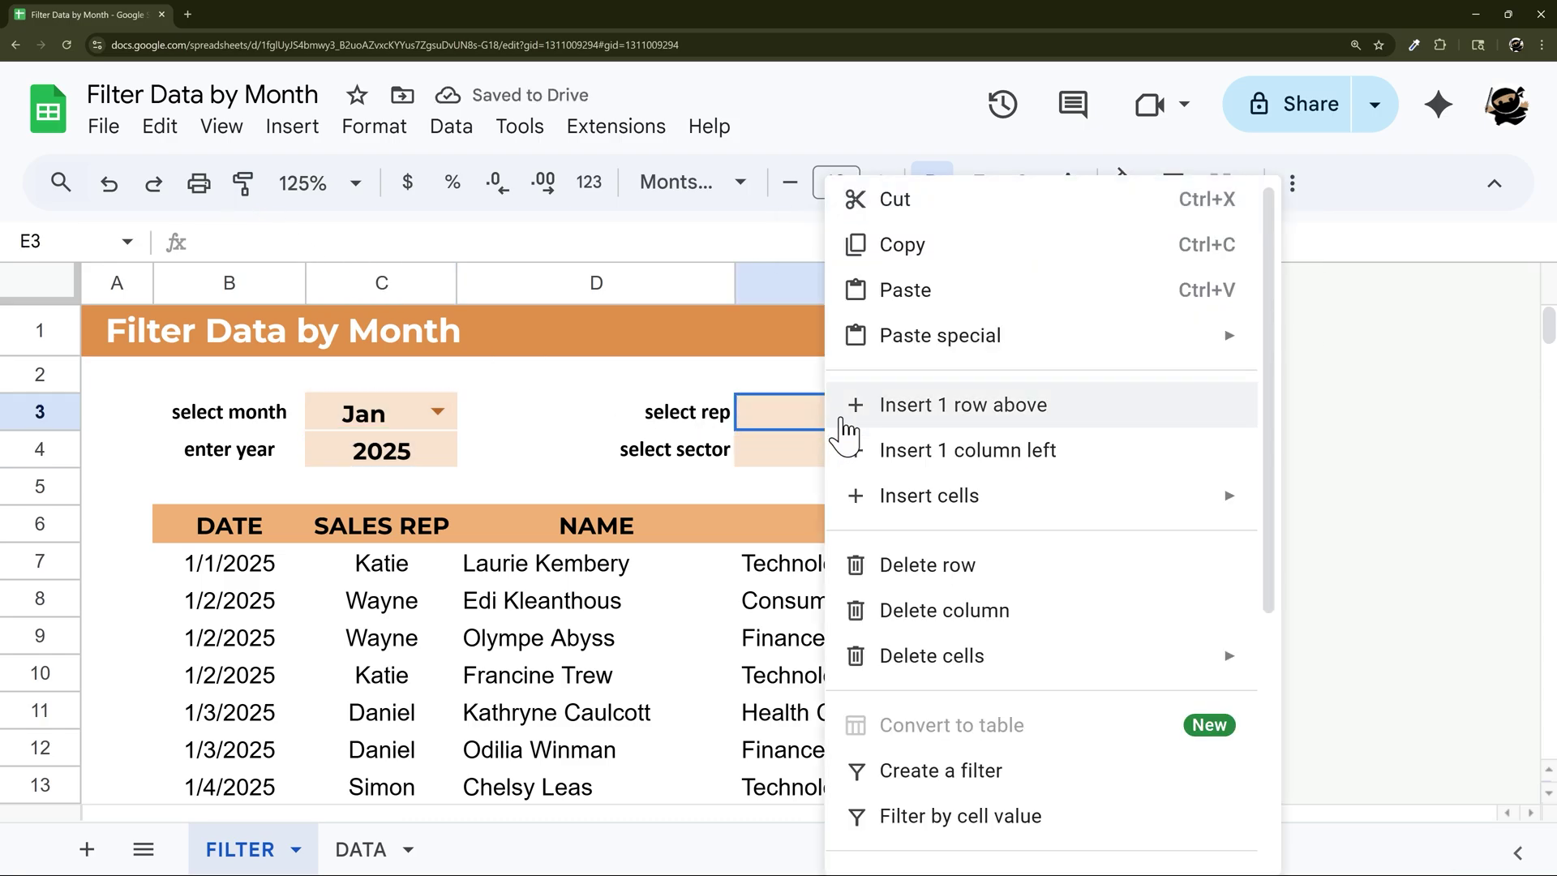
scroll(837, 486, down, 4)
click(927, 851)
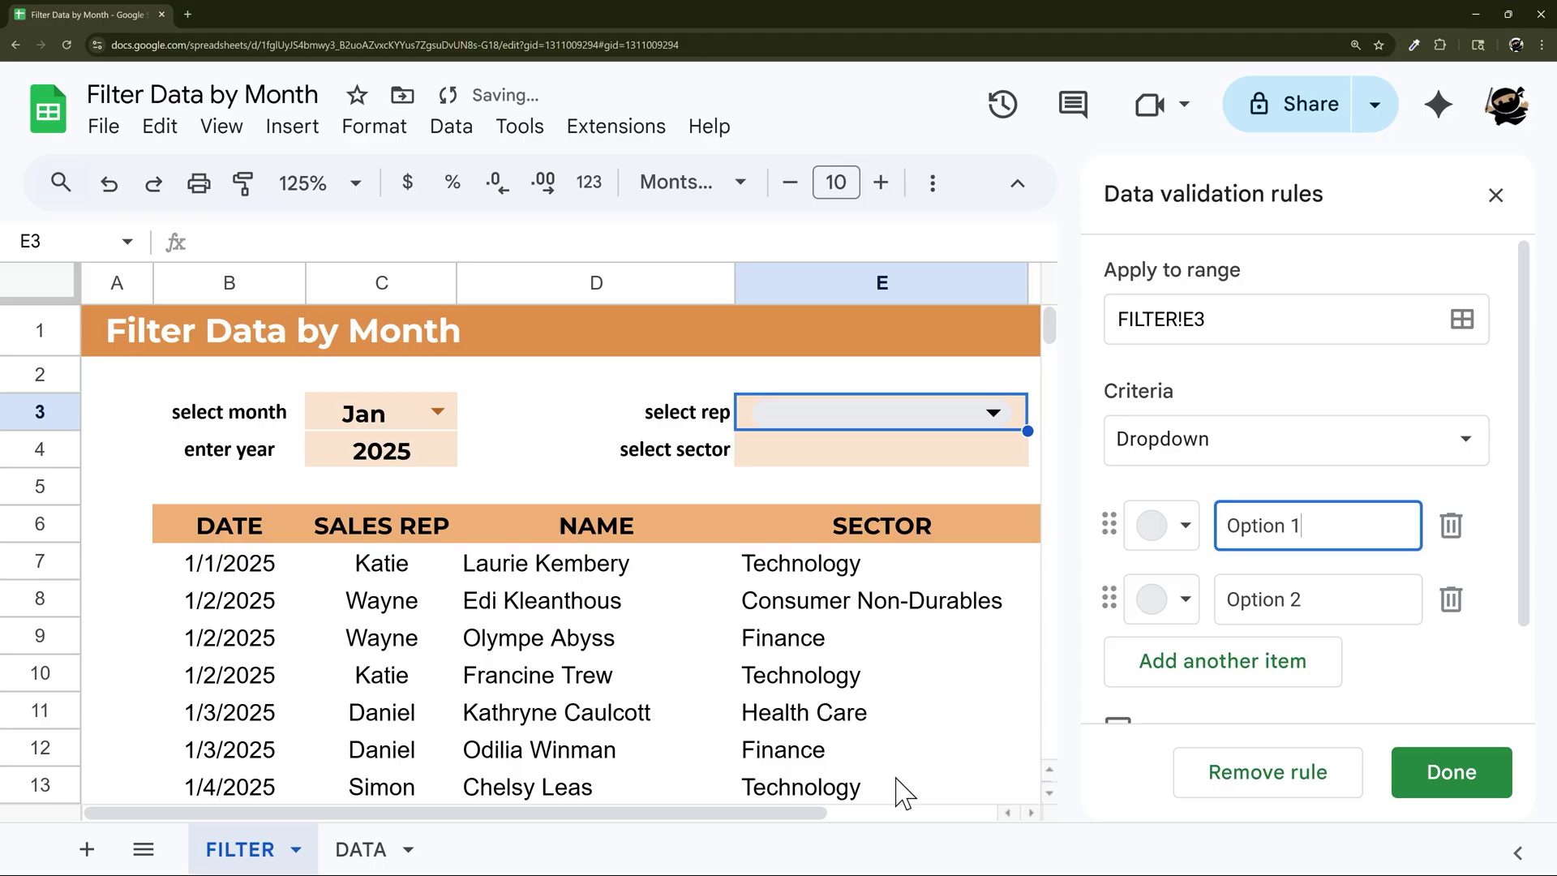
click(1241, 451)
click(1240, 487)
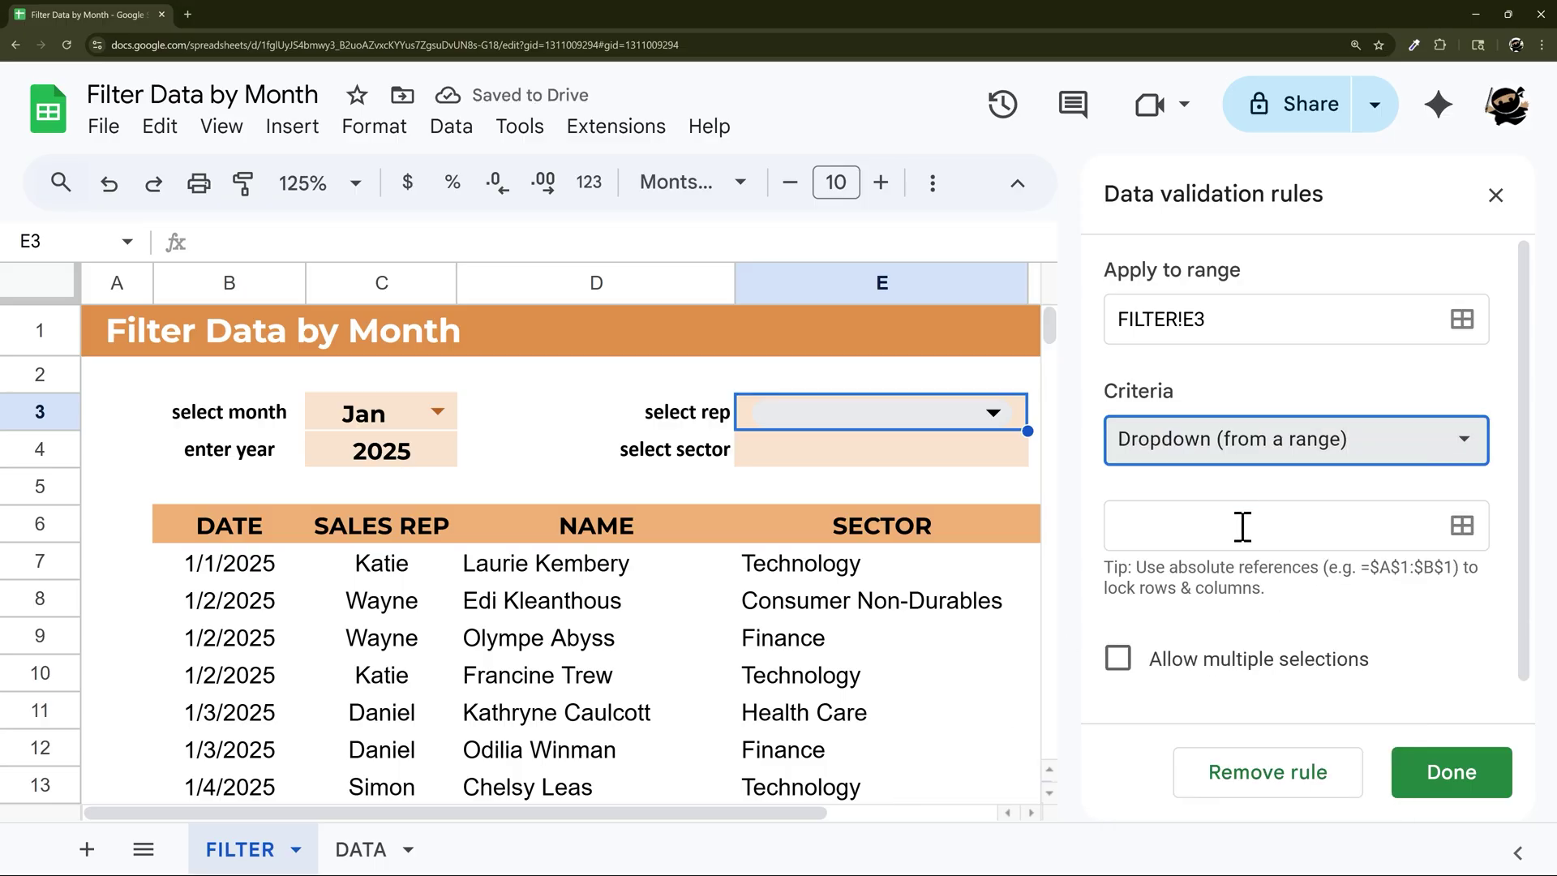
click(1340, 527)
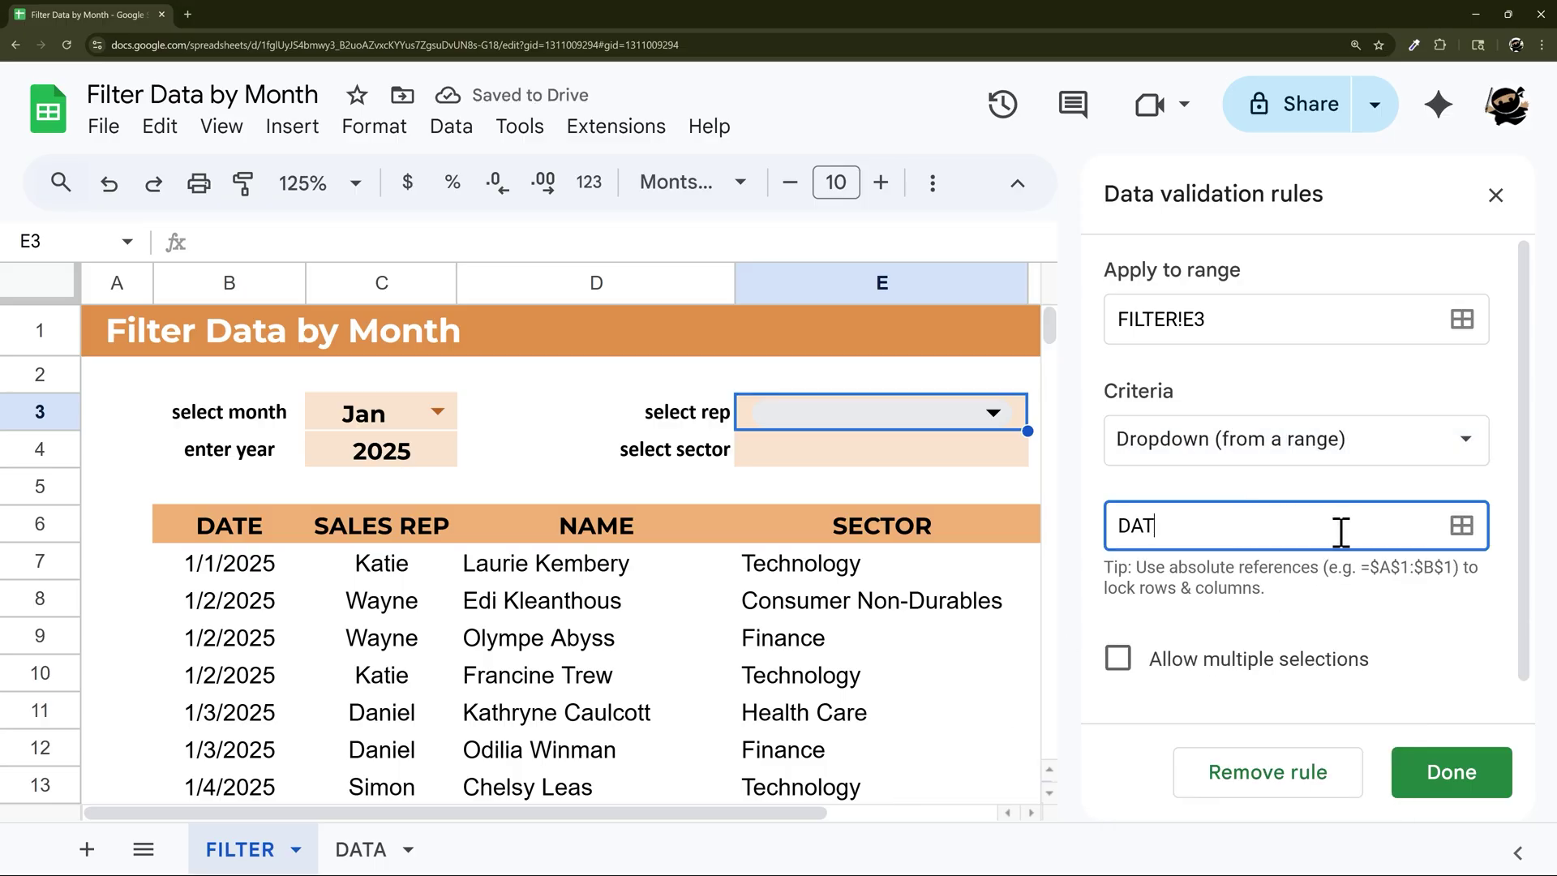
text(DATA[SALES R)
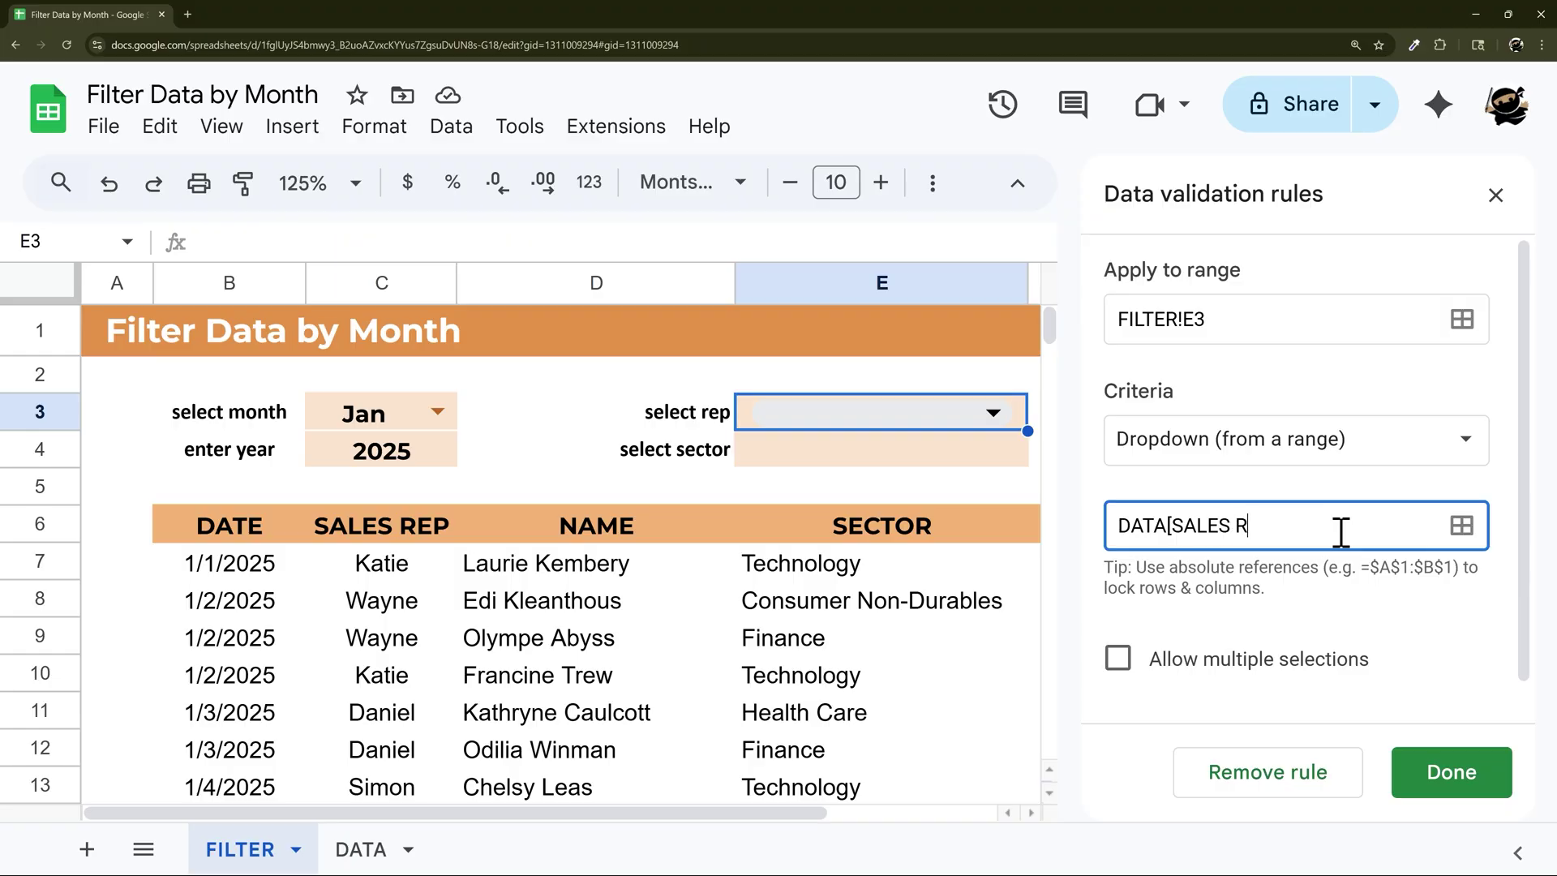
text(EP])
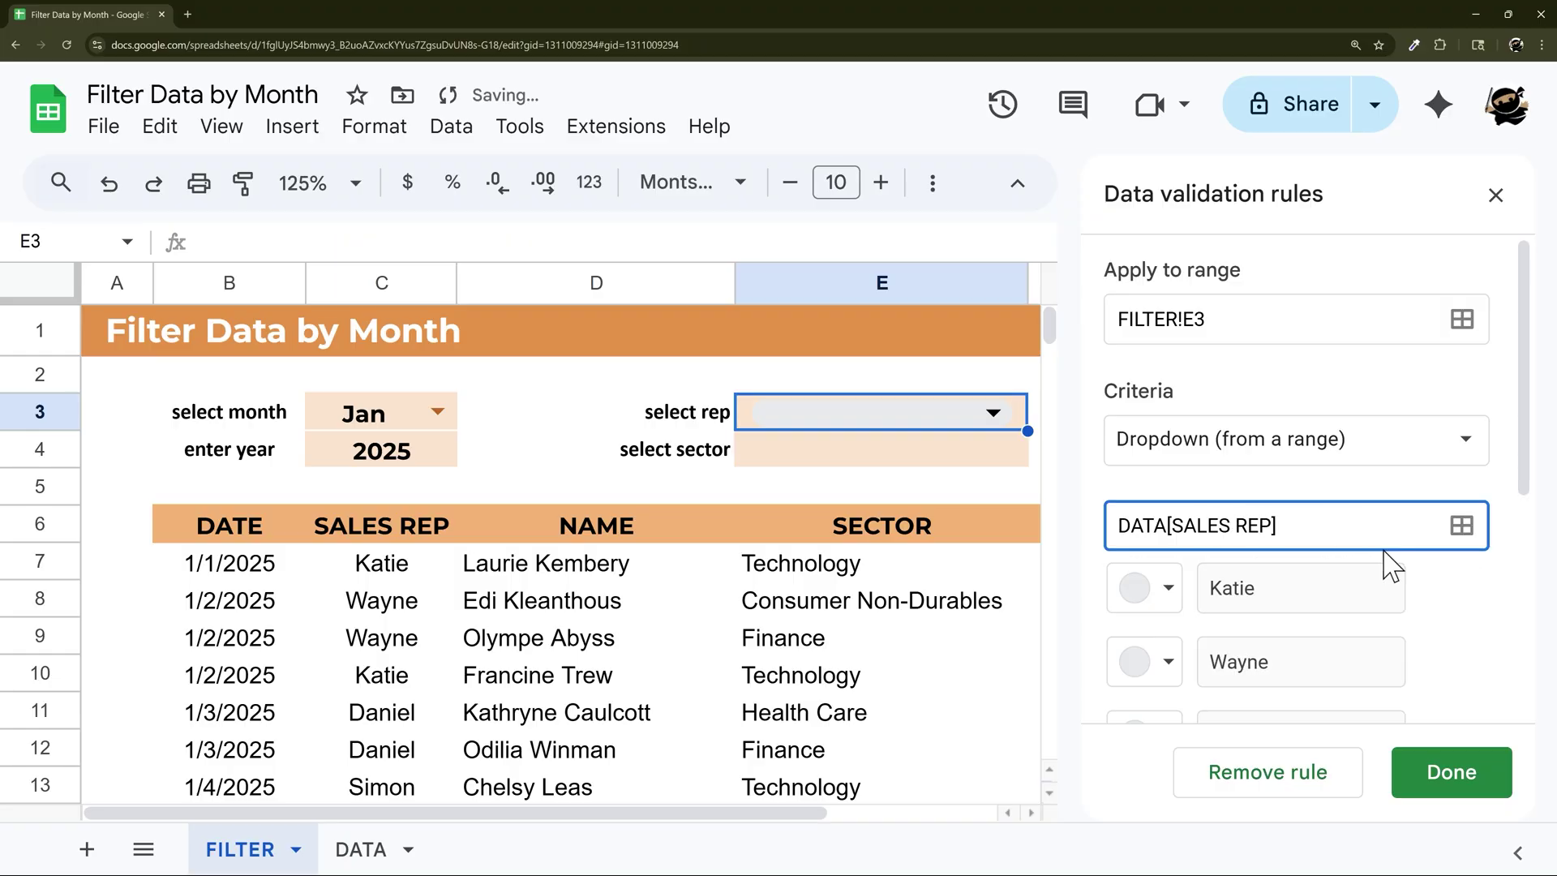
scroll(1378, 567, down, 5)
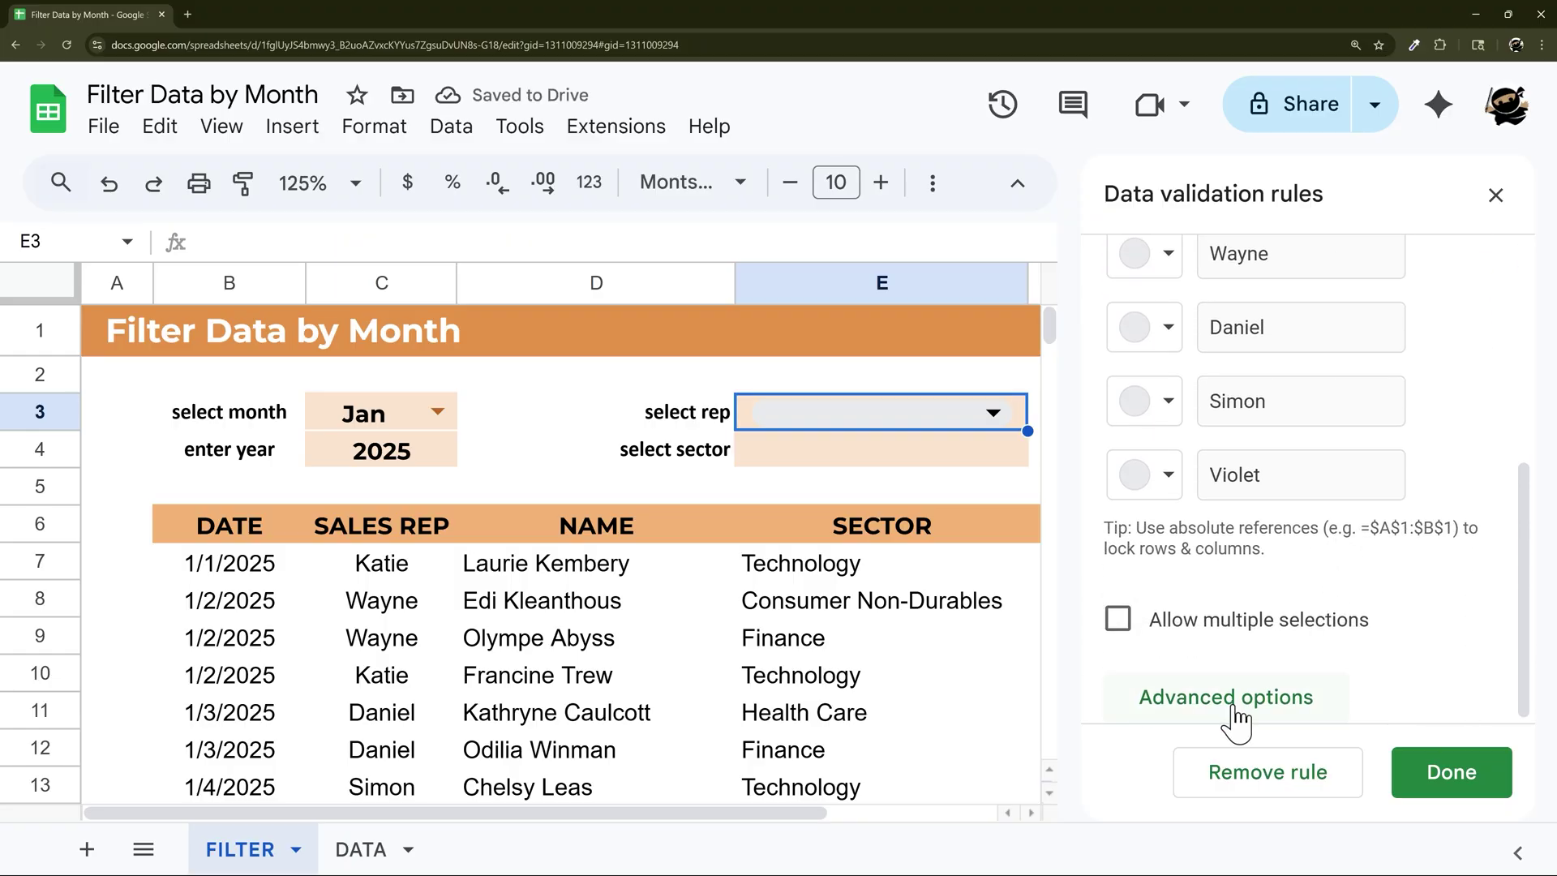
click(1234, 698)
click(1121, 709)
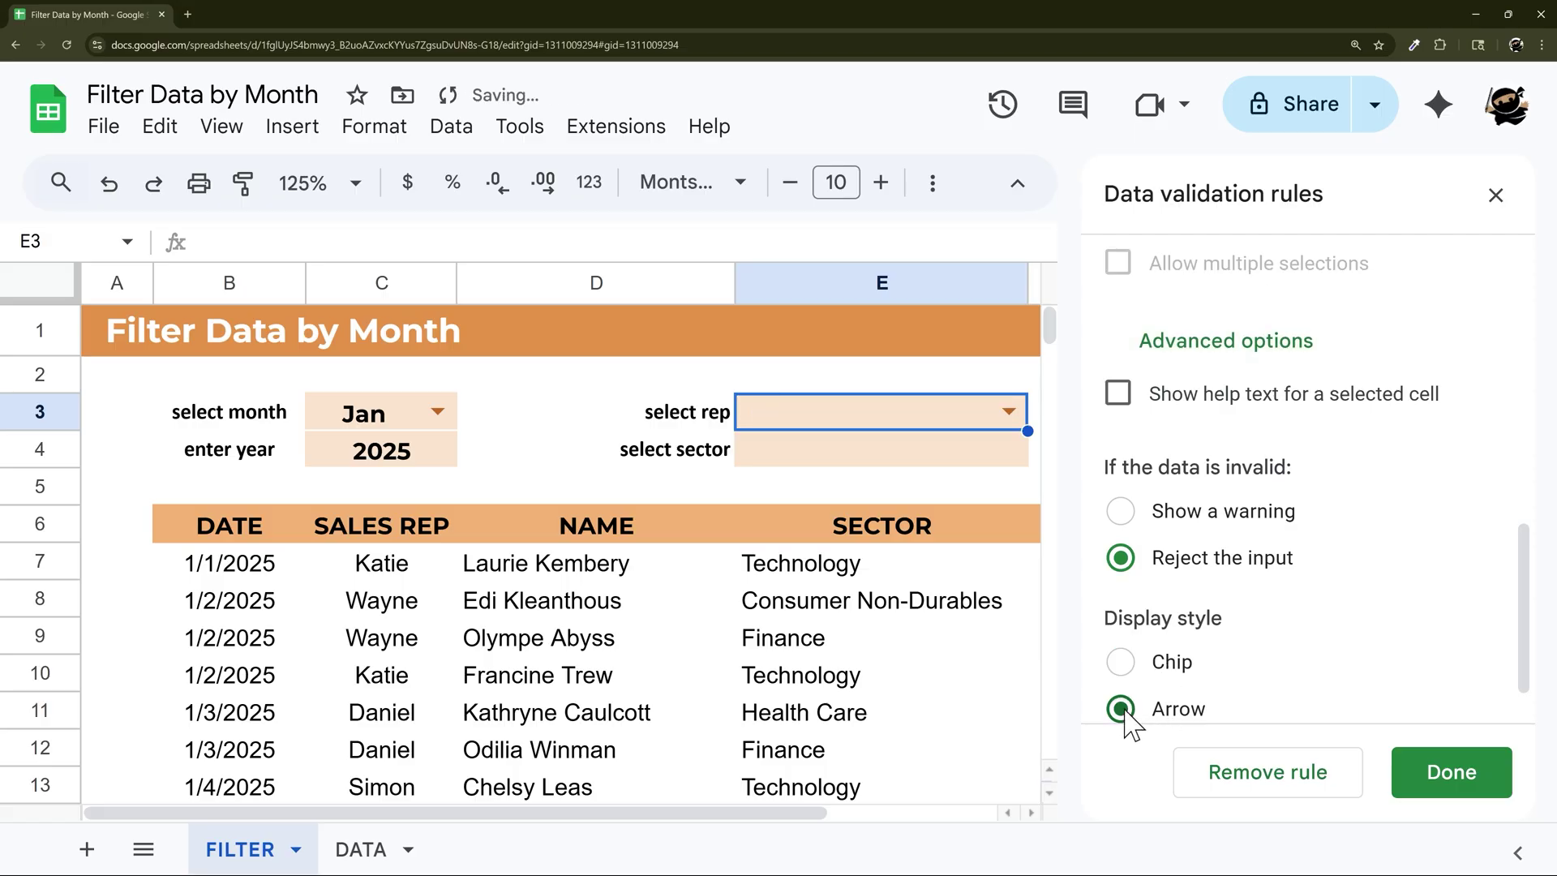
click(1449, 779)
click(875, 454)
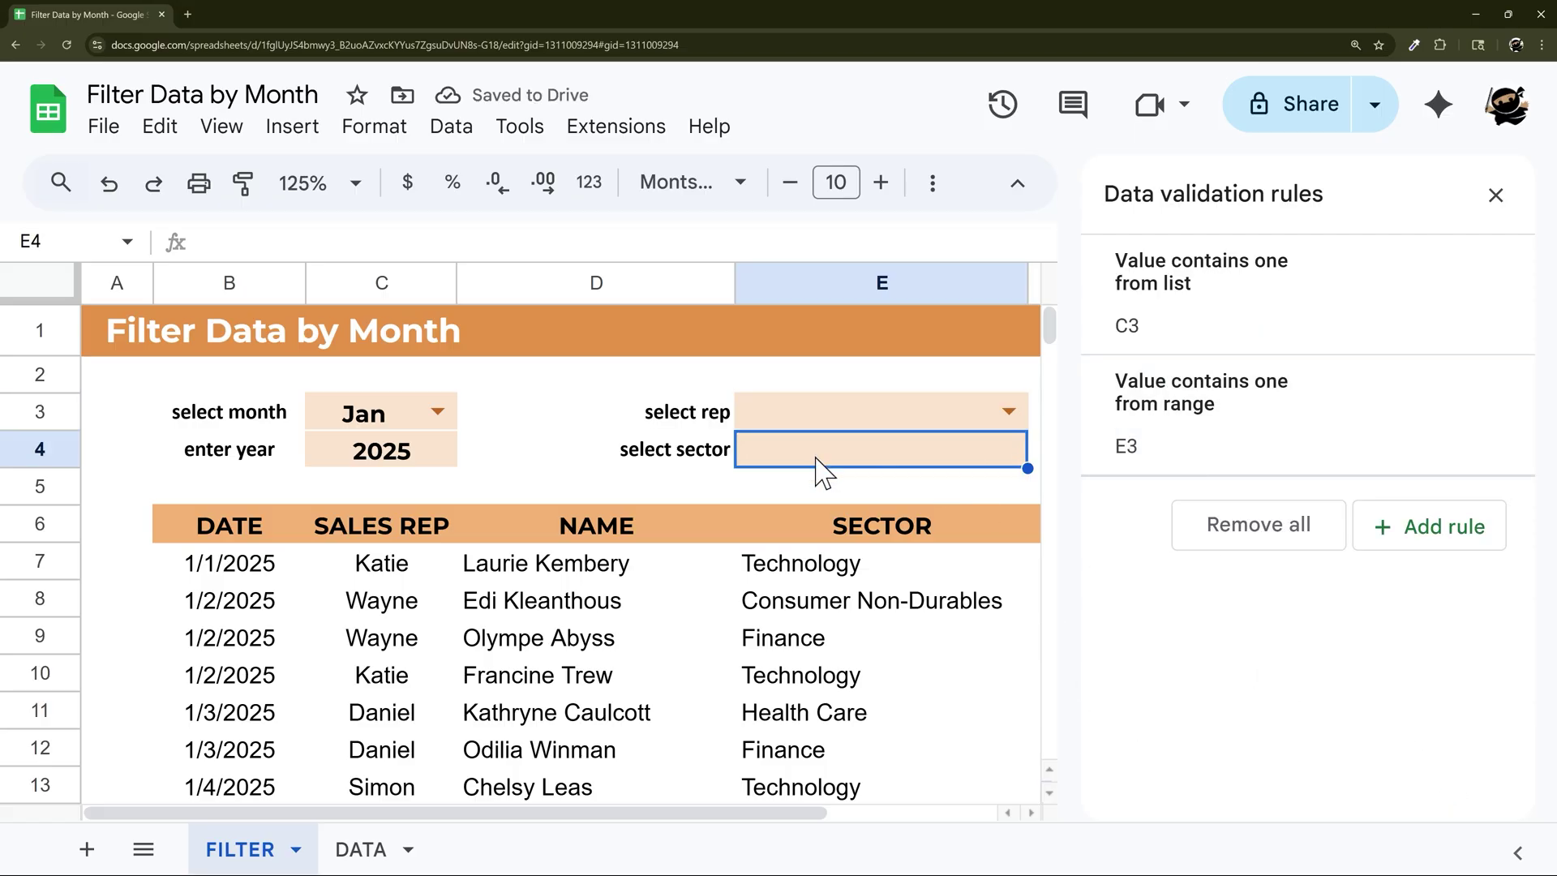
- Add an arrow-style dropdown-from-range rule on E4 using DATA[SECTOR], then close the rules panel
click(1415, 534)
click(1204, 442)
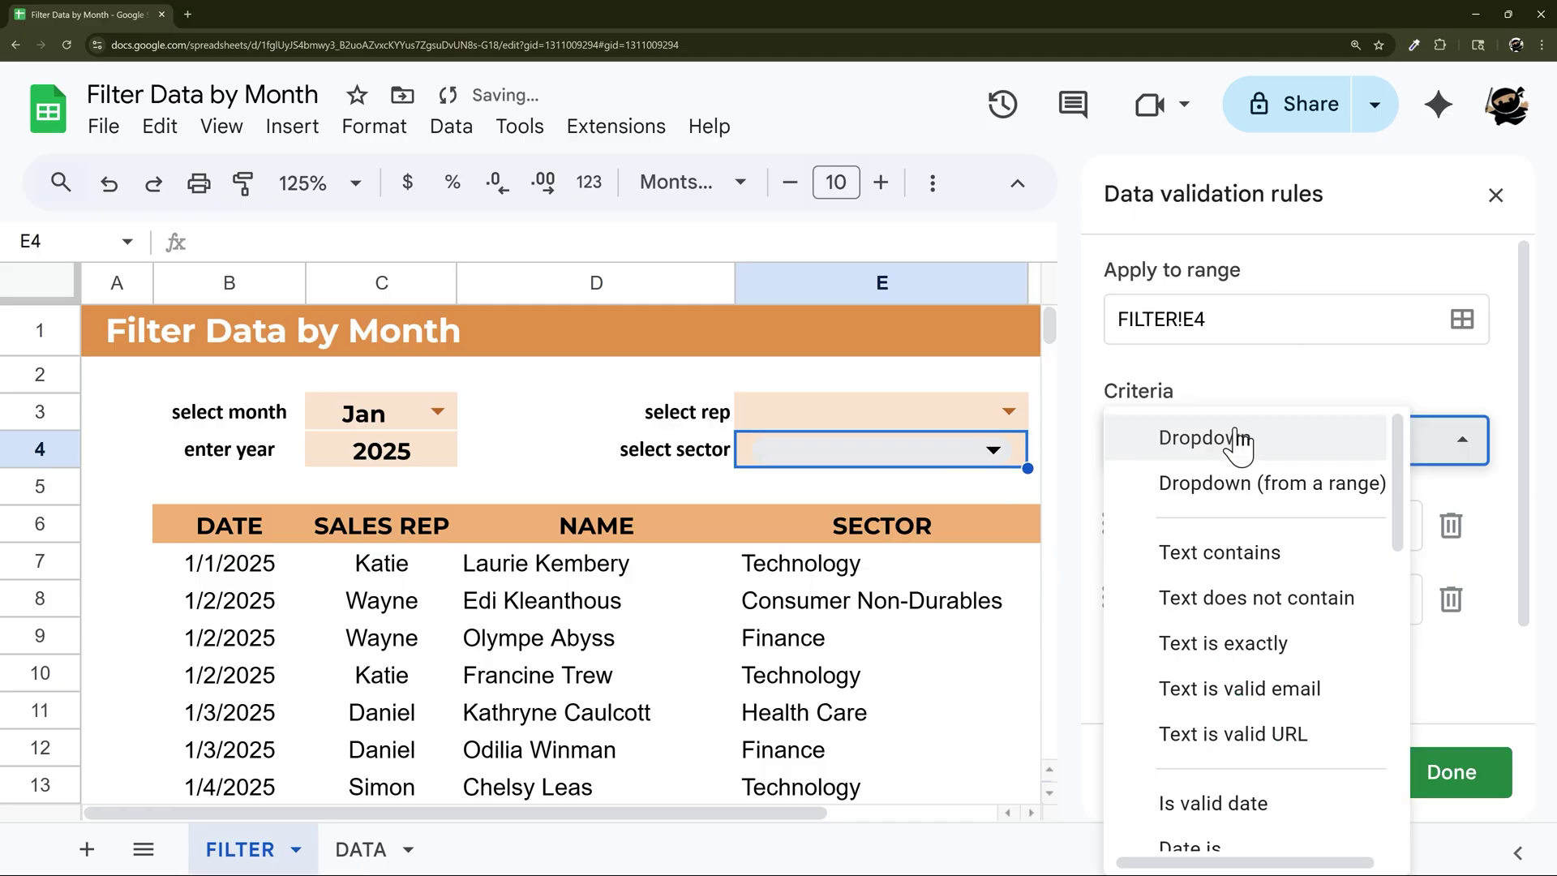
click(1139, 485)
click(1239, 511)
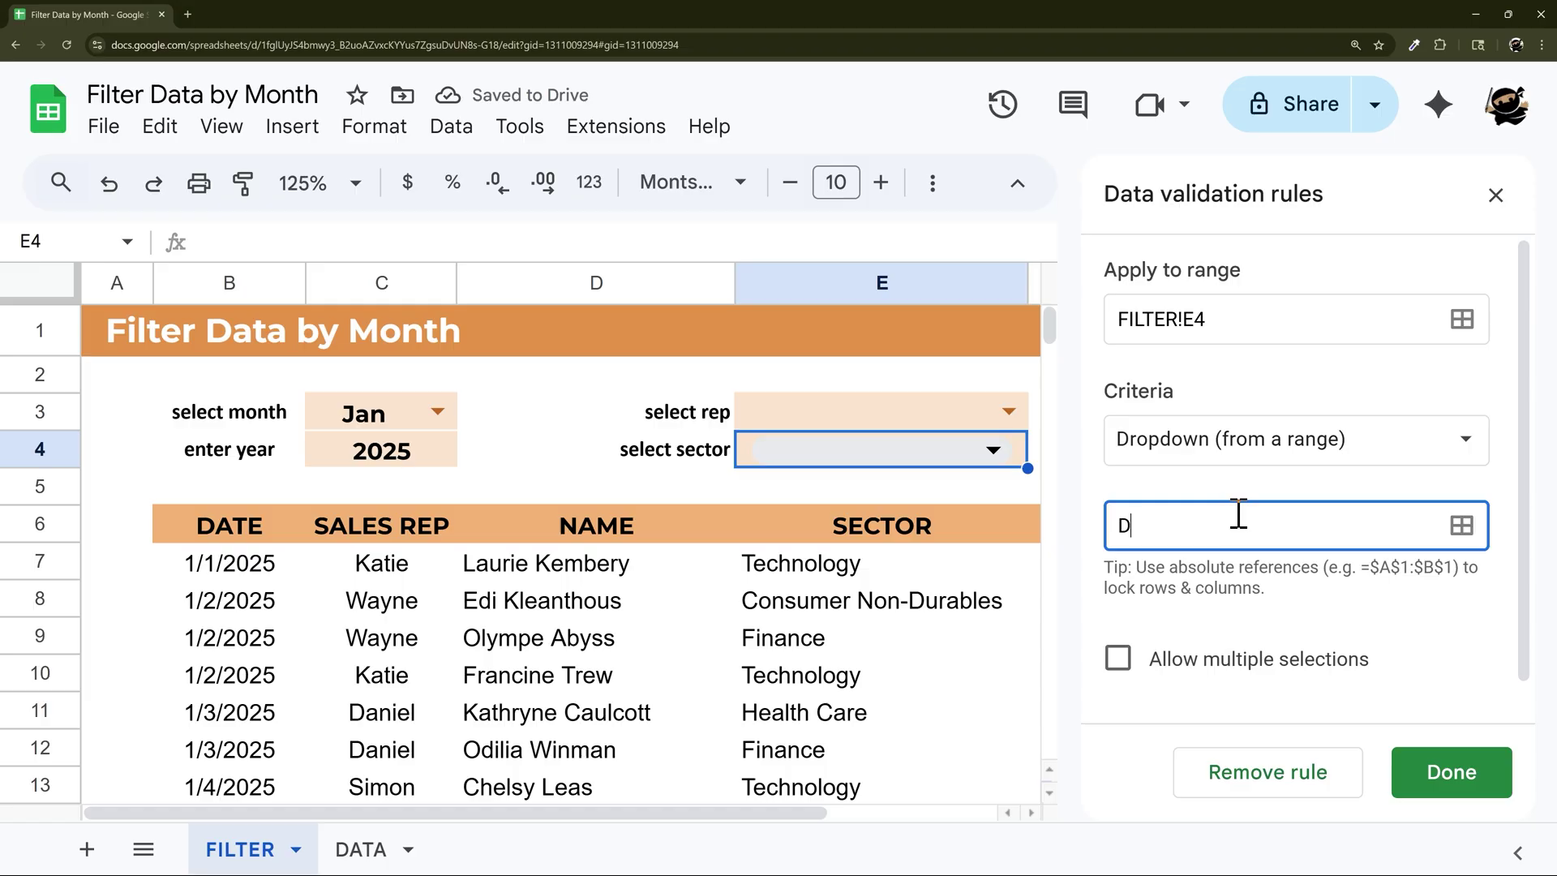
text(DATA[SECTOR)
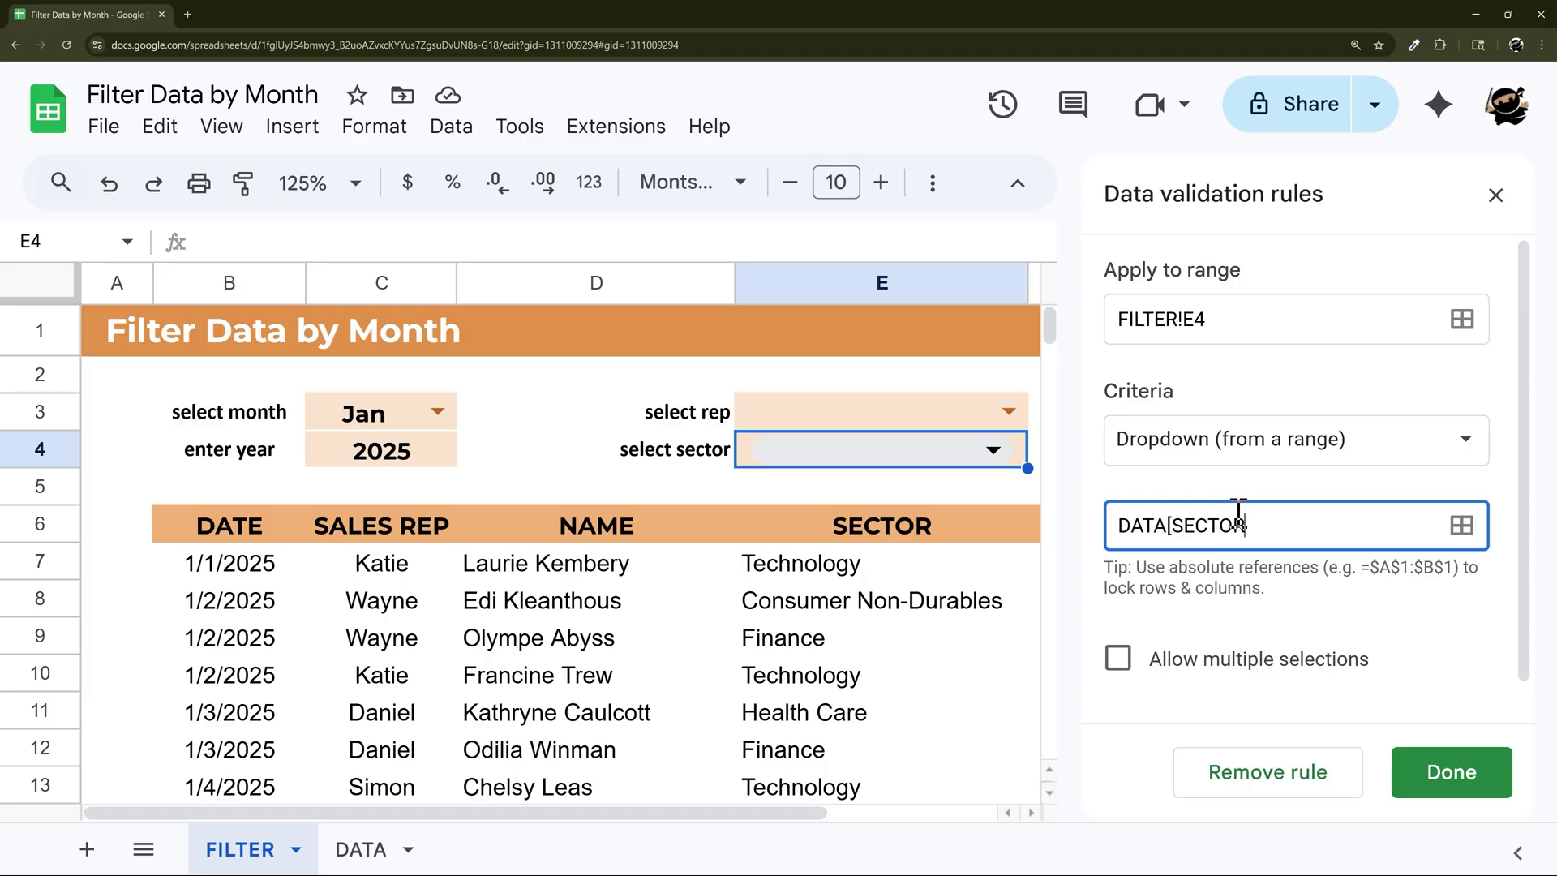
text(])
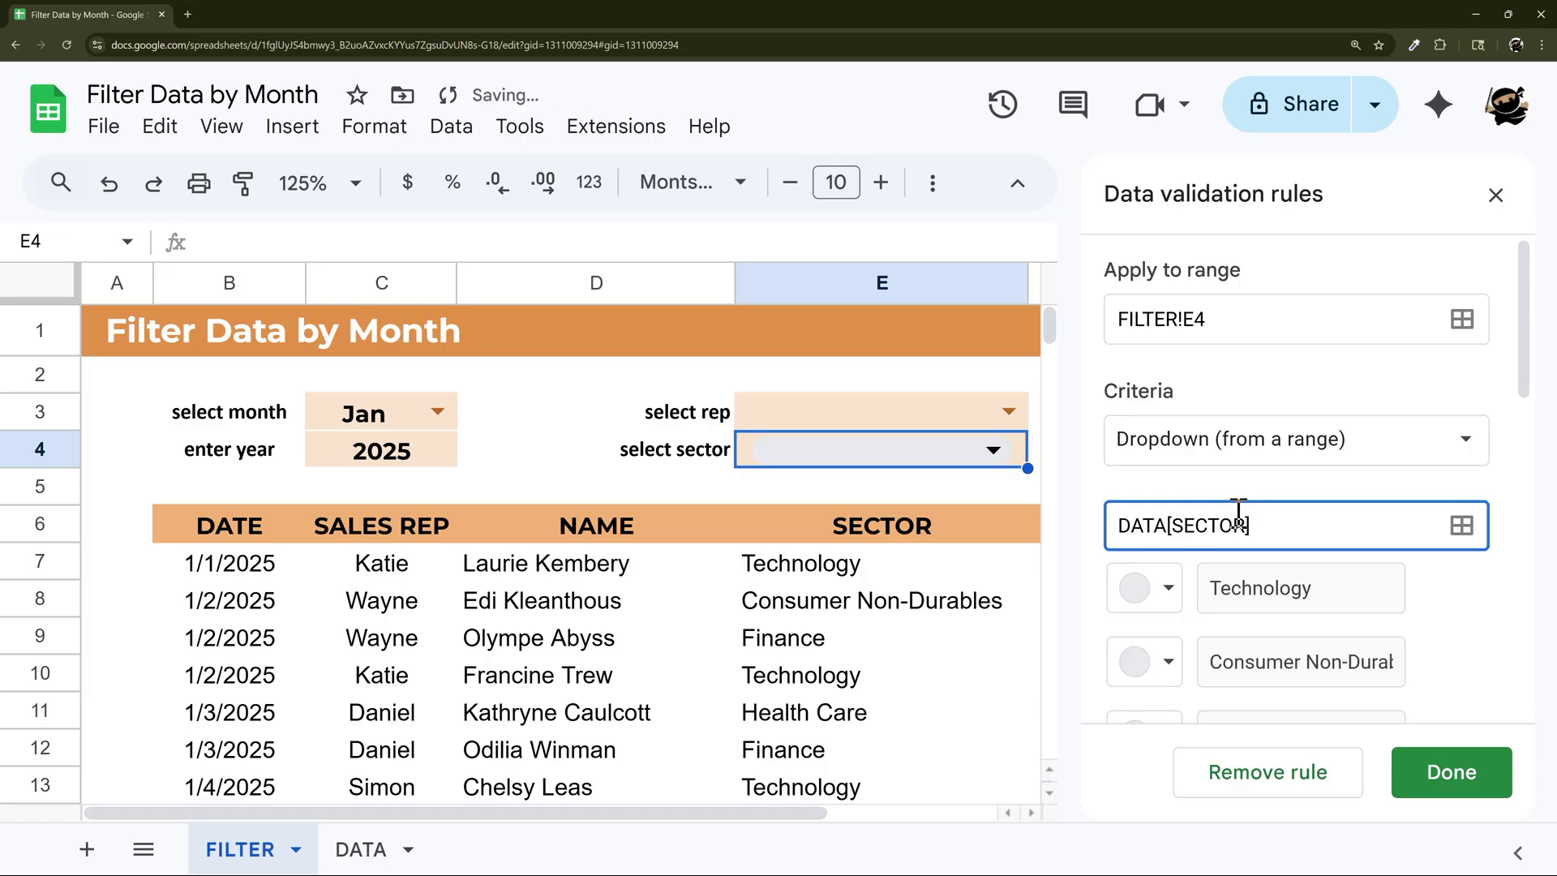
scroll(1302, 535, down, 6)
scroll(1302, 527, down, 3)
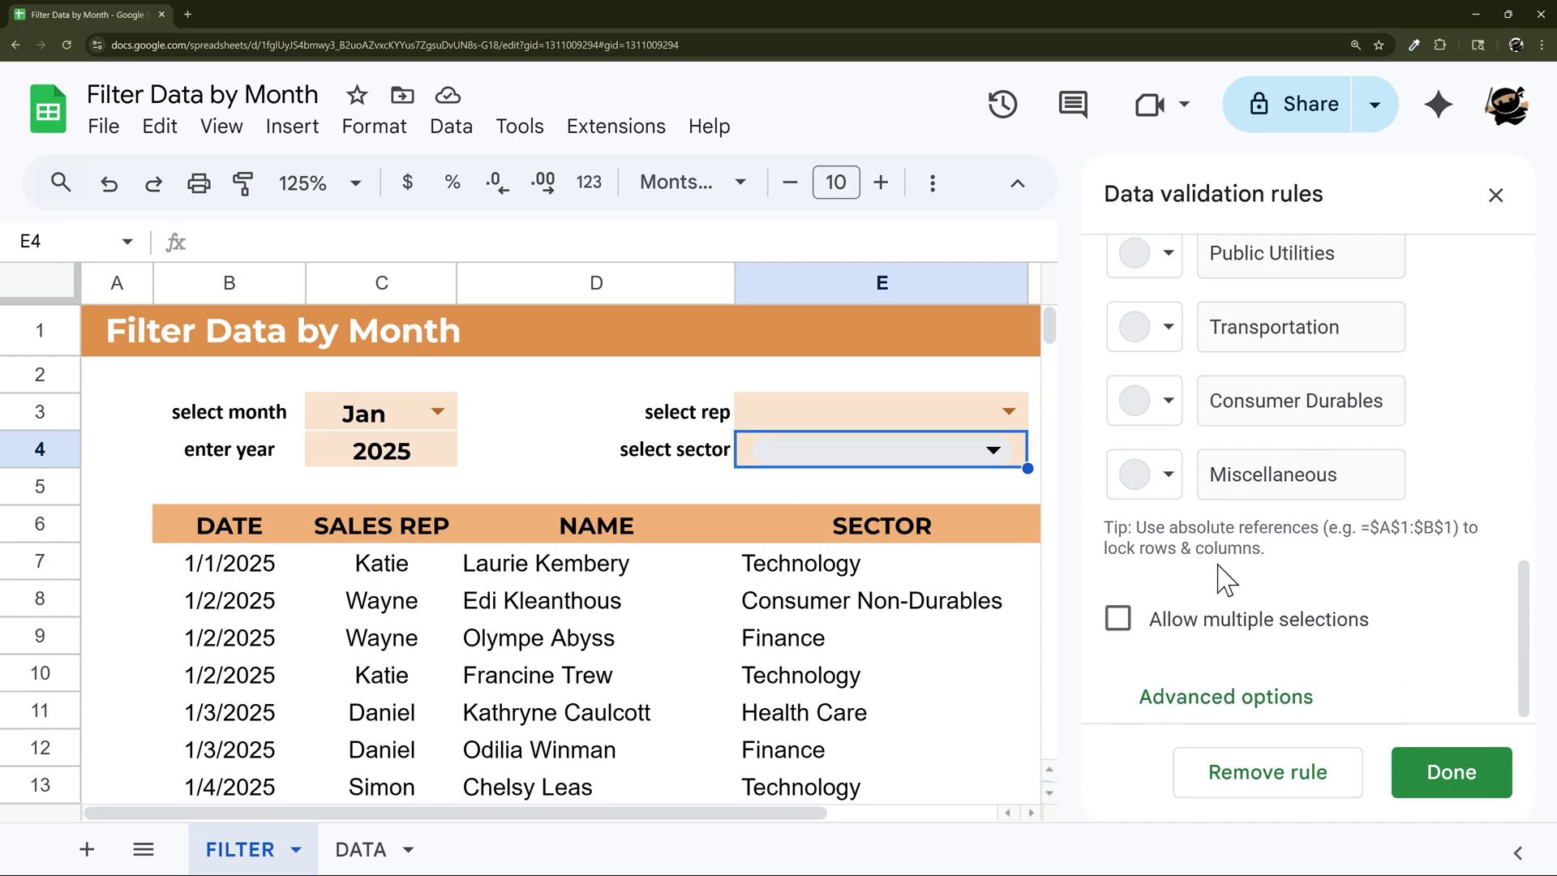
click(1165, 706)
click(1152, 712)
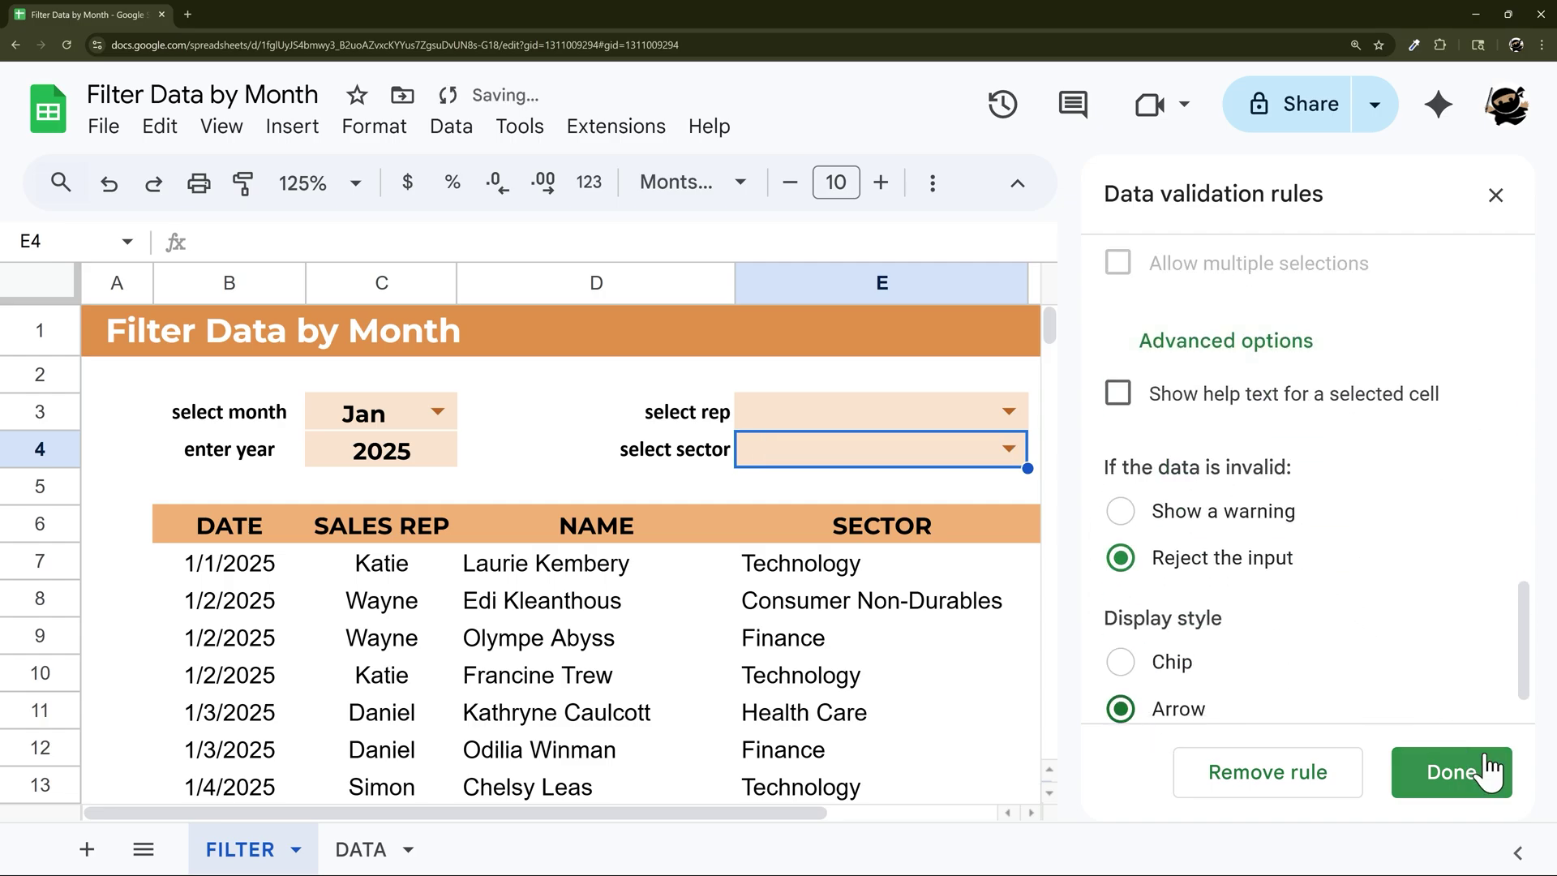
click(1482, 780)
click(1496, 195)
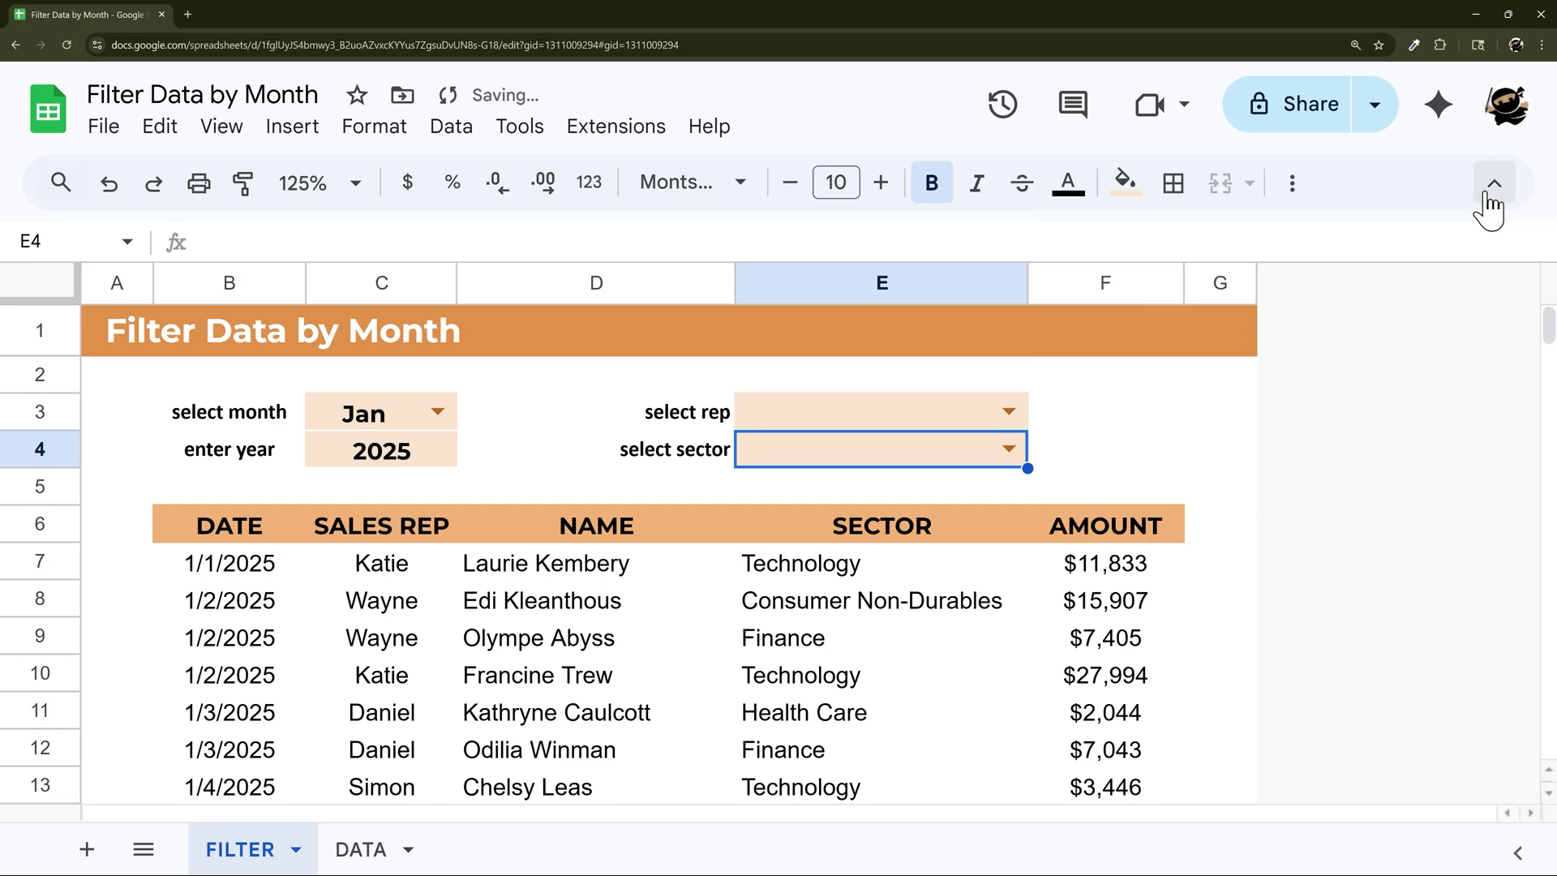
click(1110, 453)
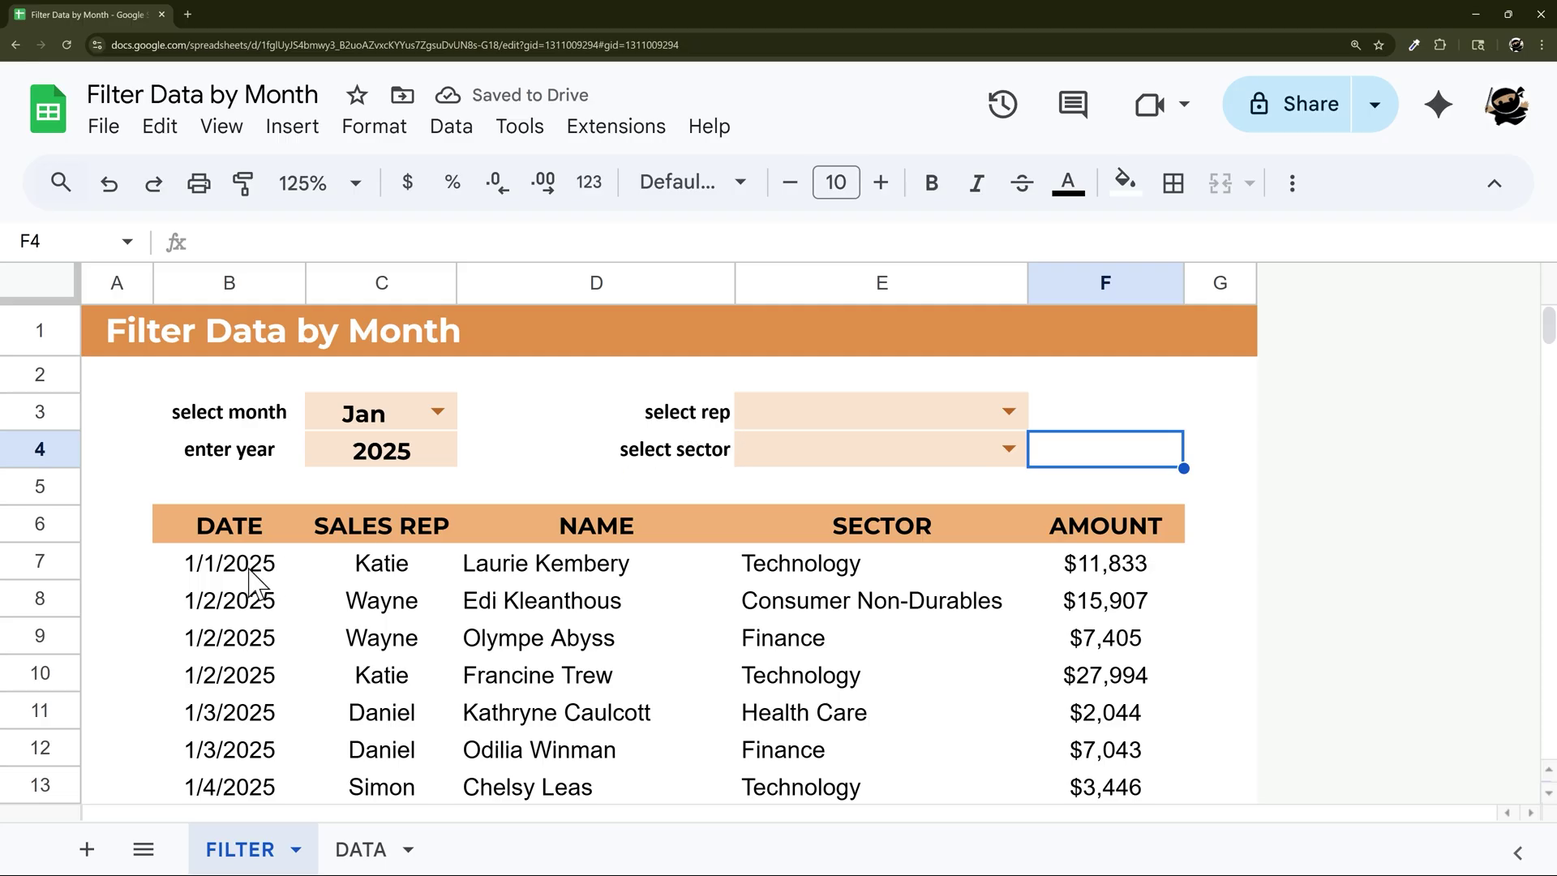
click(409, 459)
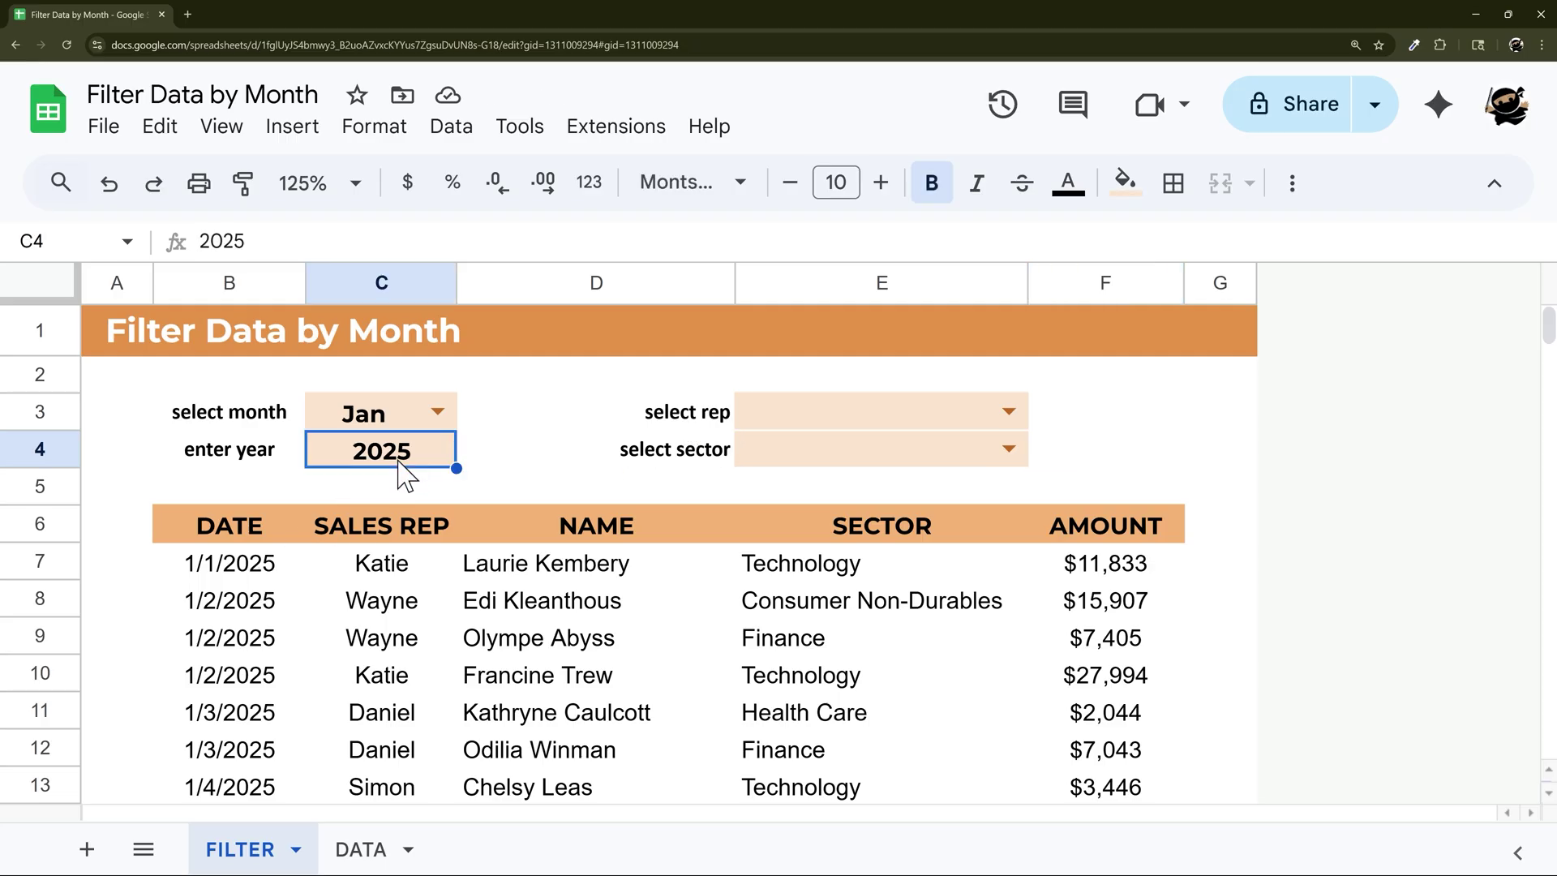
key(Delete)
click(259, 565)
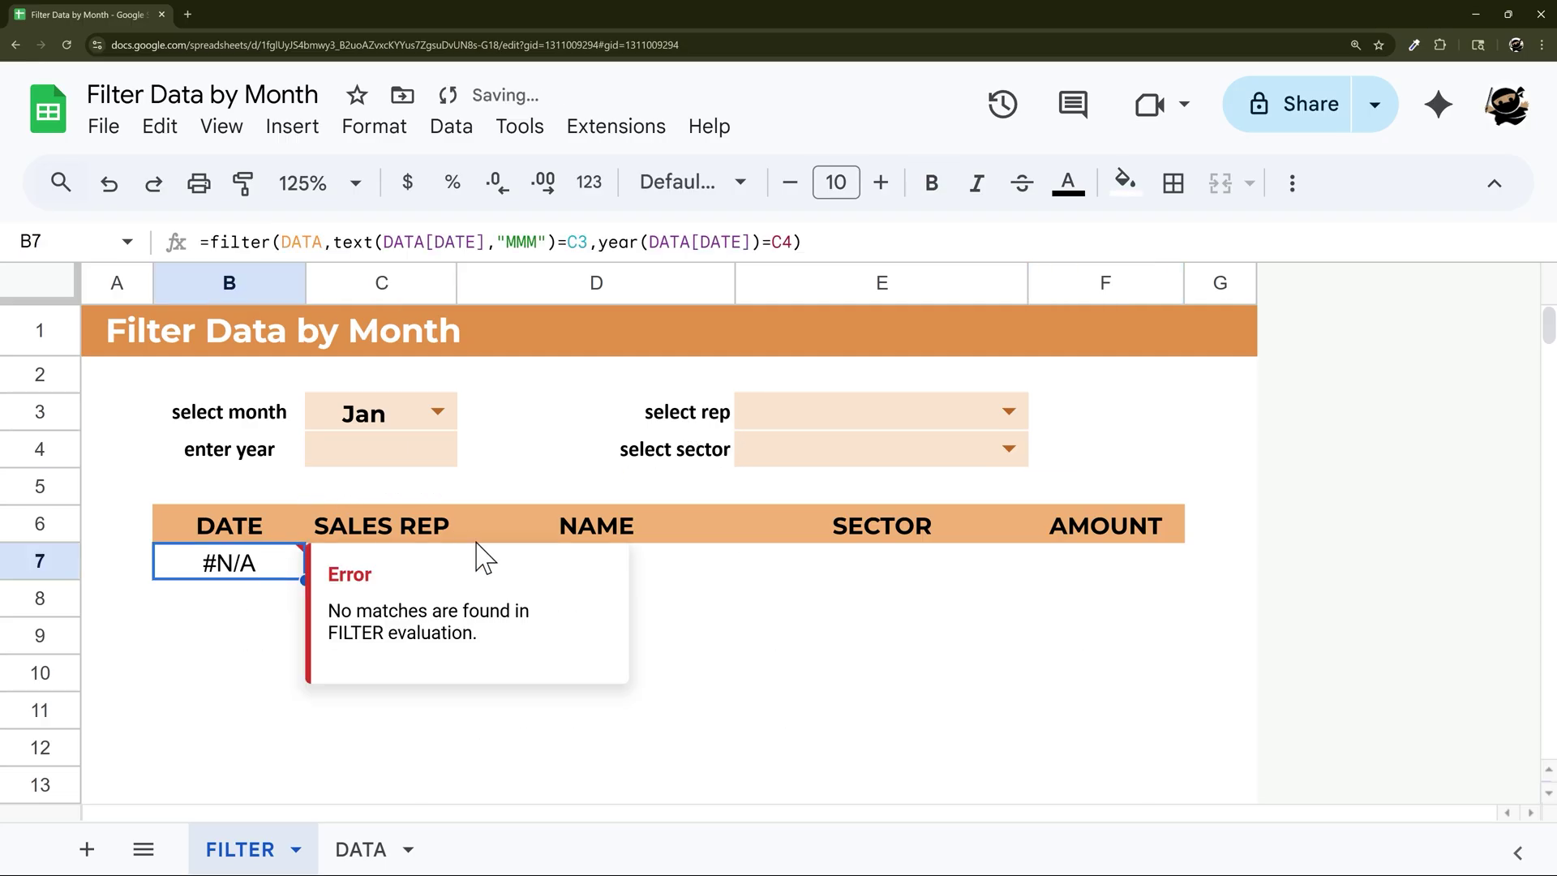
click(373, 462)
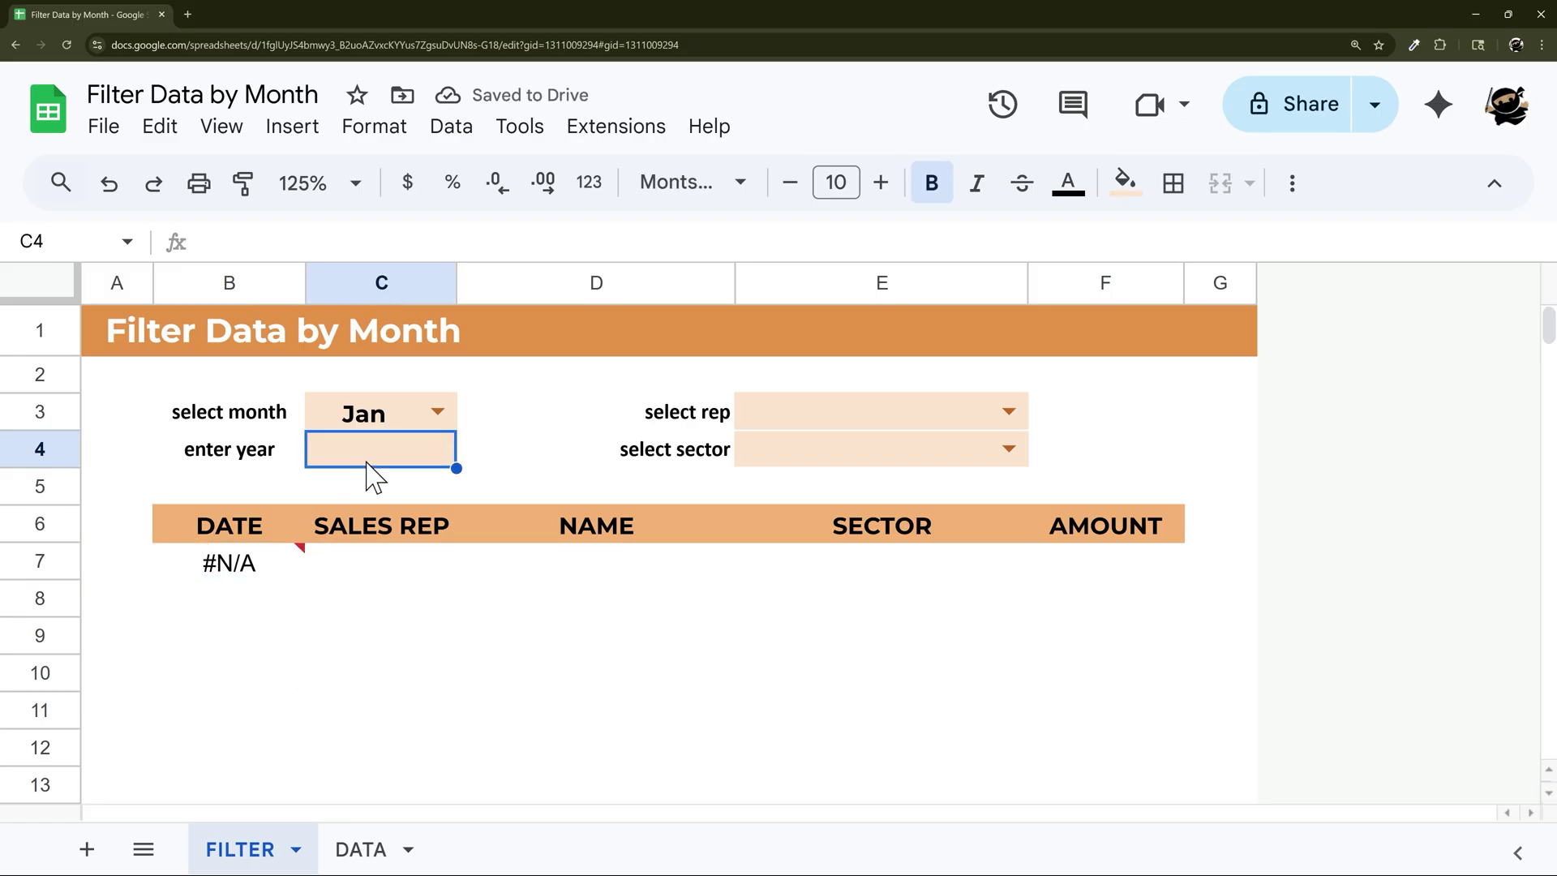
text(2025)
key(Return)
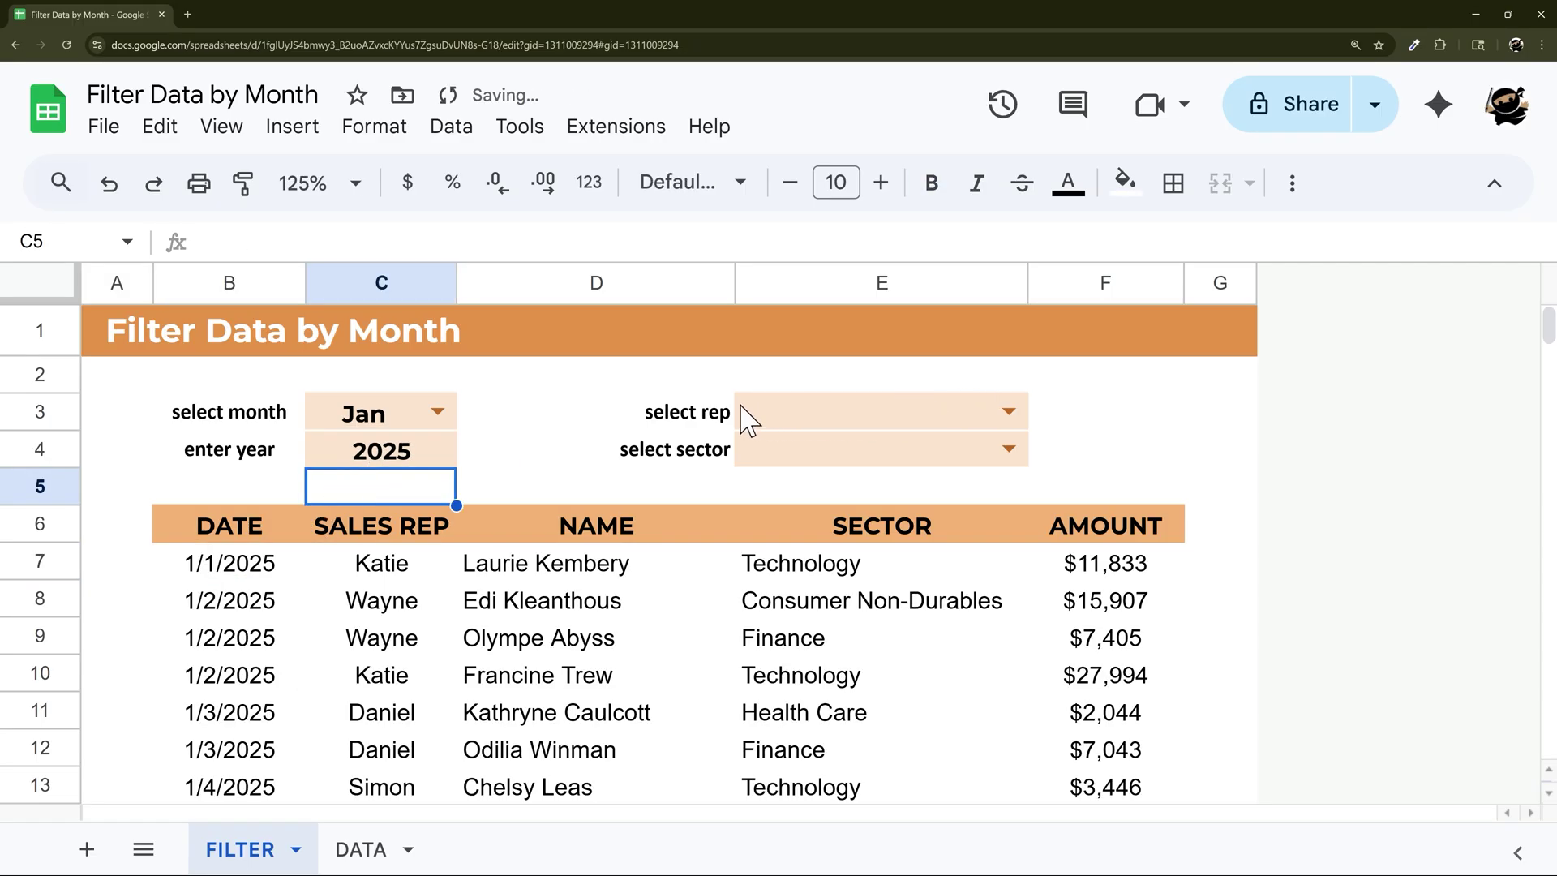
drag(694, 418, 842, 421)
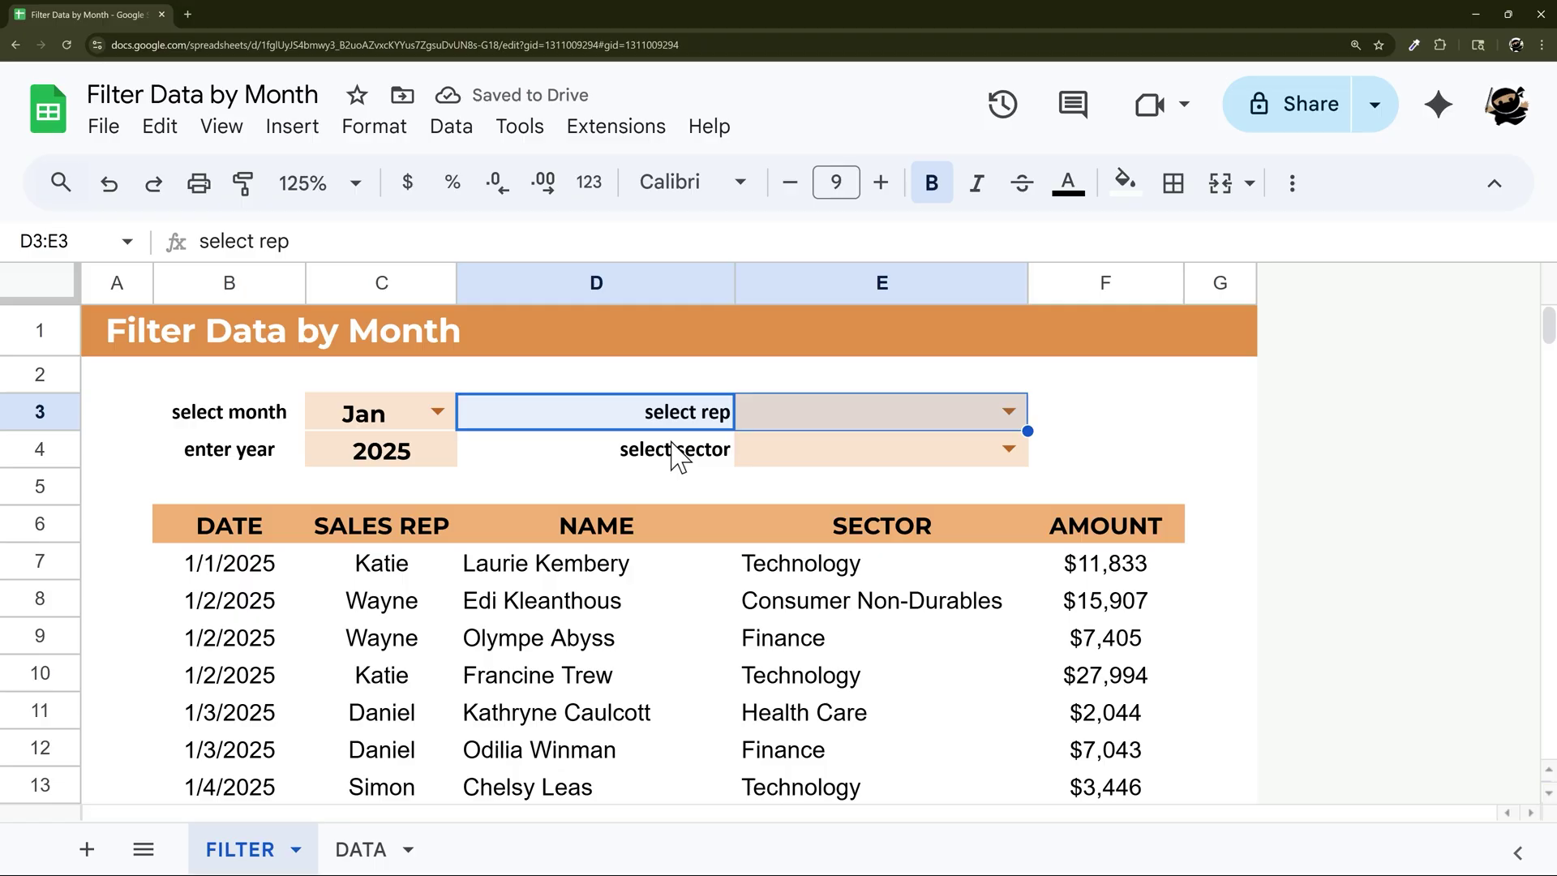
drag(679, 455, 889, 468)
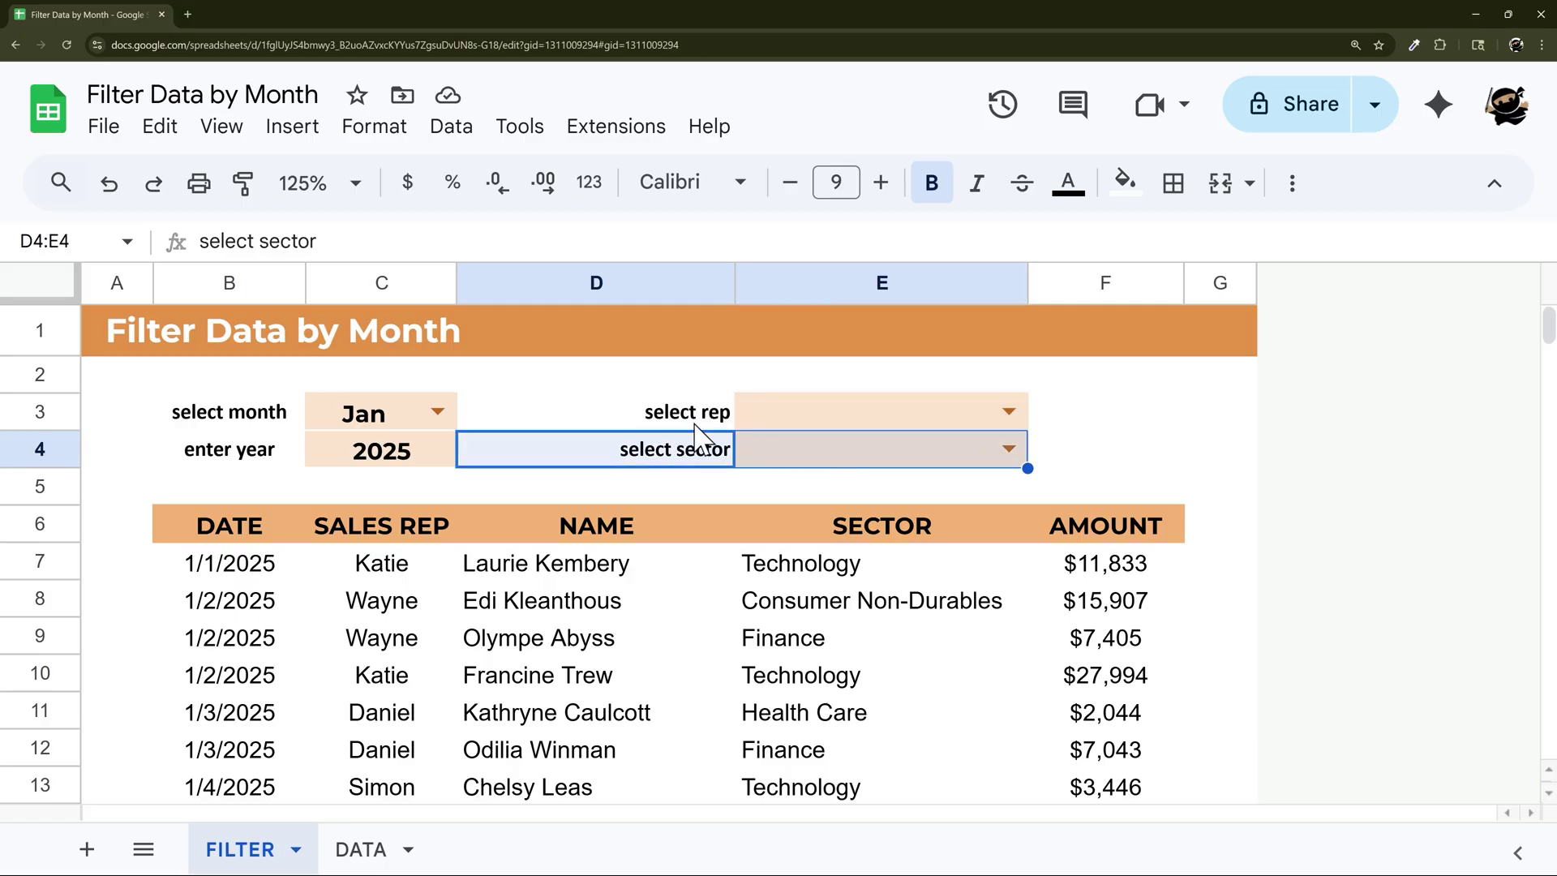
drag(693, 415, 827, 425)
click(239, 575)
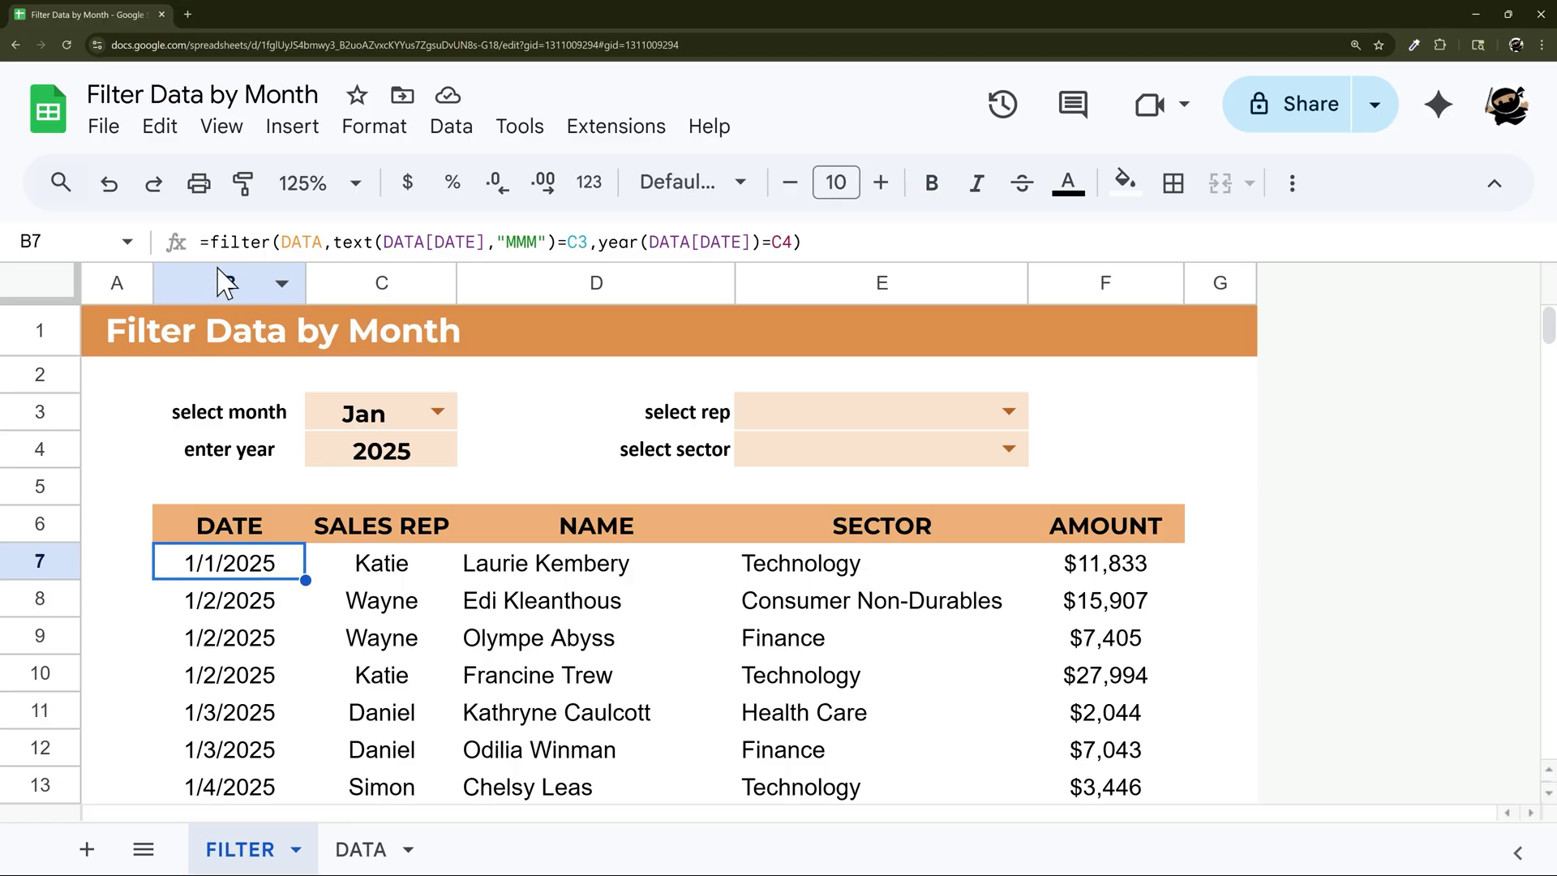
- Choose Katie in the rep dropdown and Technology in the sector dropdown
click(1010, 414)
click(774, 451)
click(1009, 448)
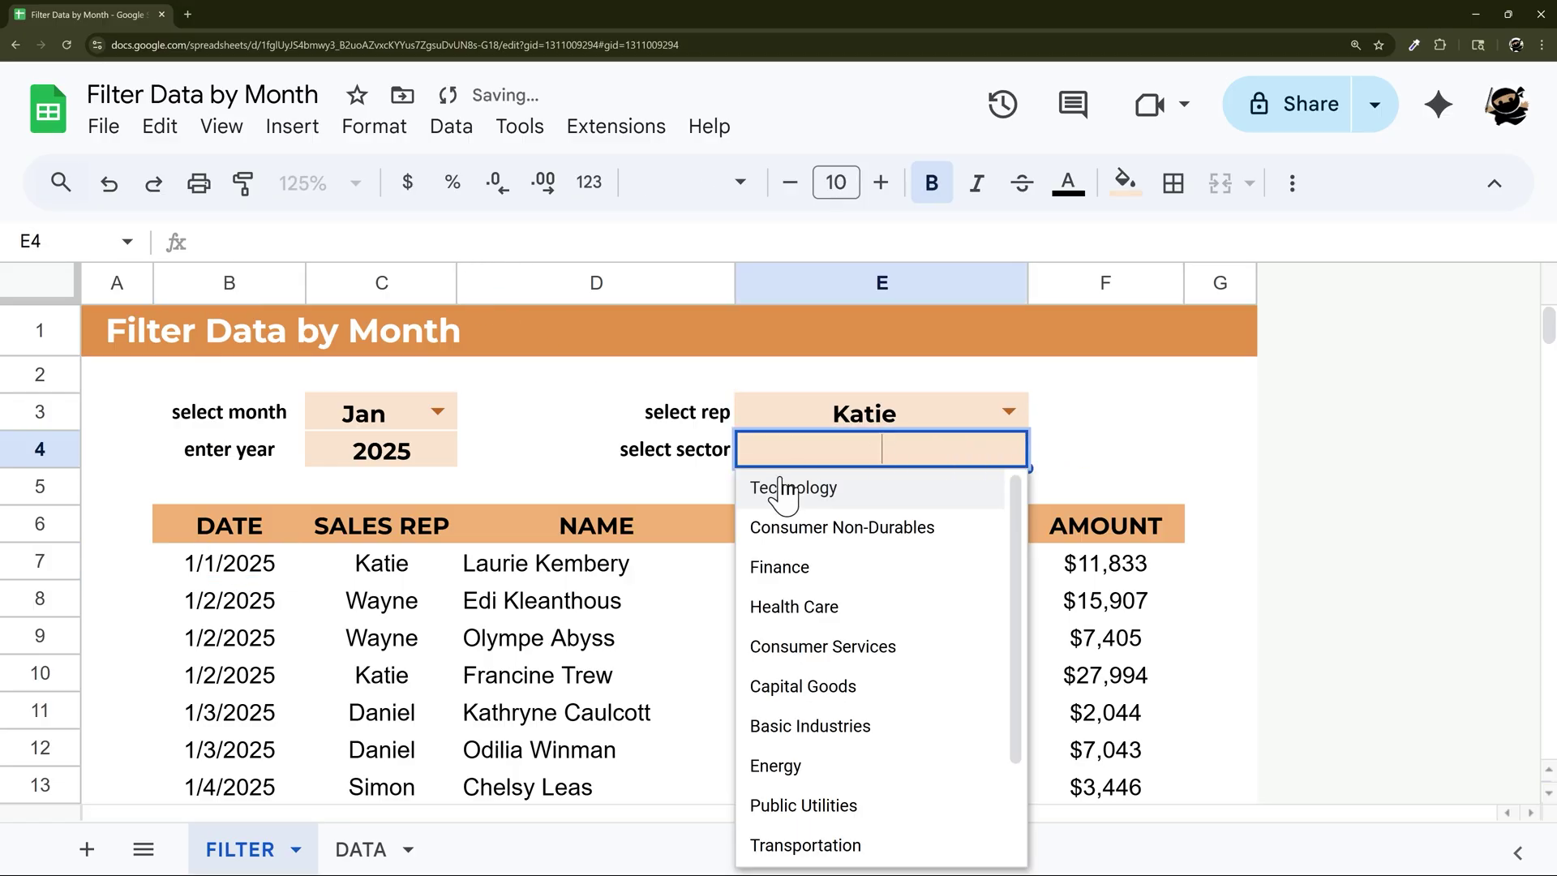
click(791, 487)
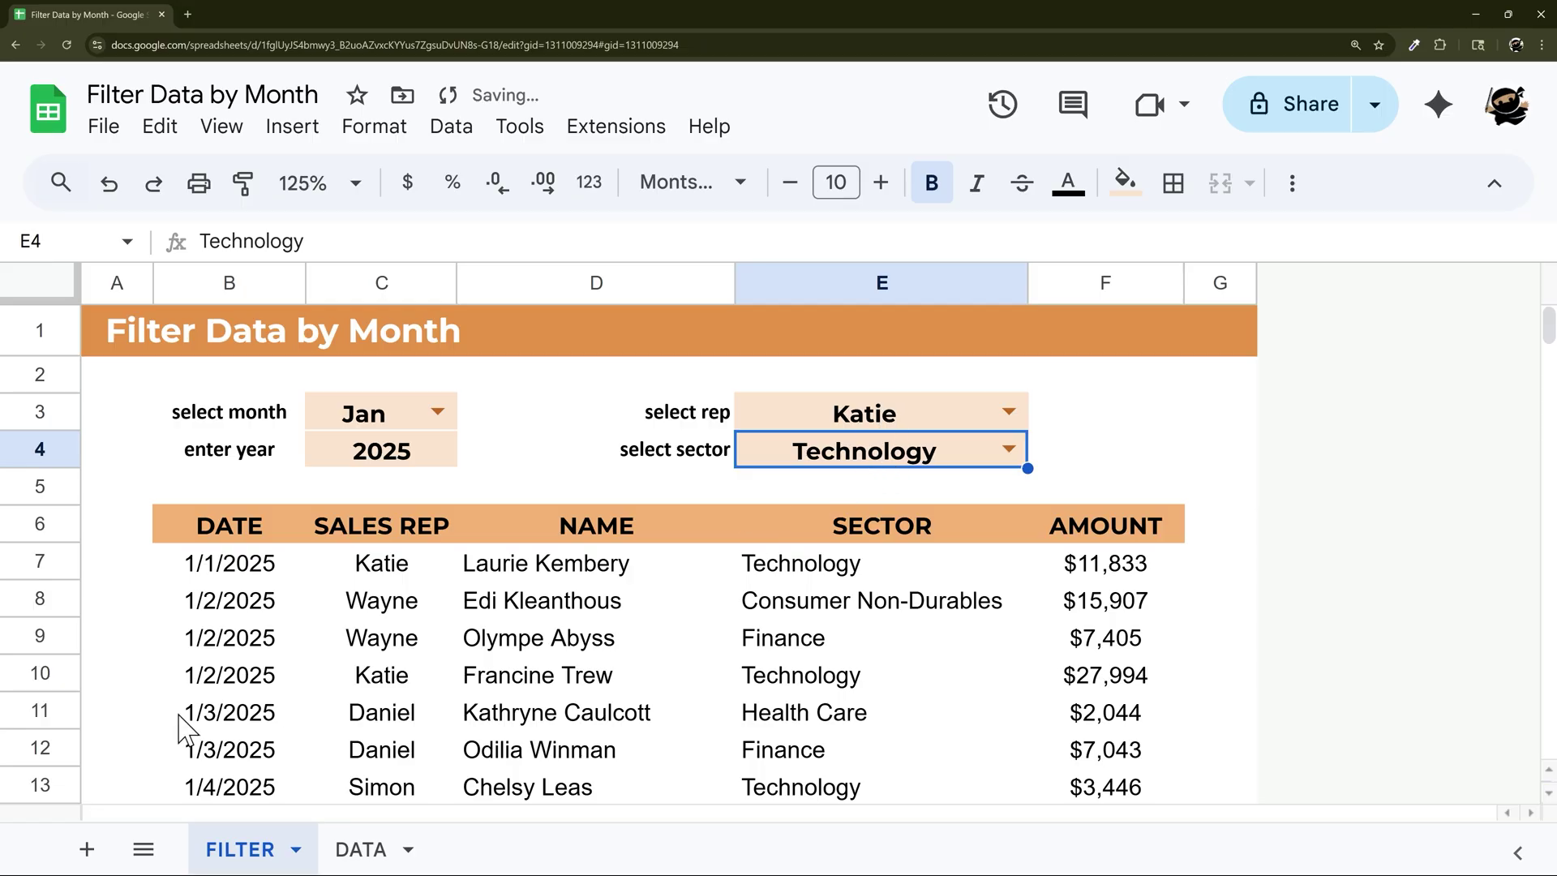
drag(255, 568, 1090, 572)
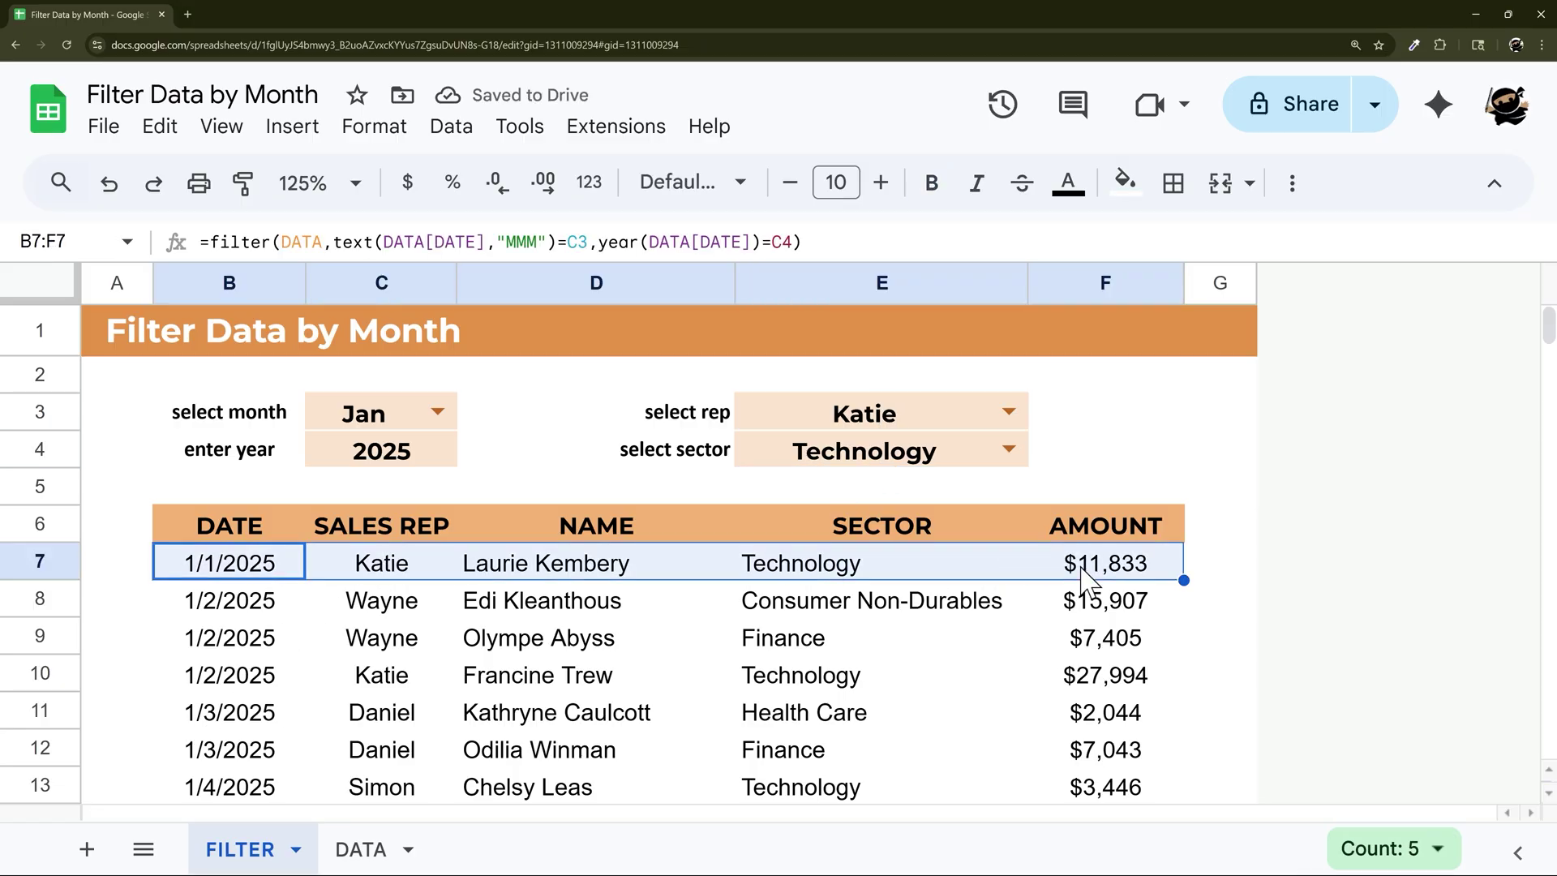
click(276, 564)
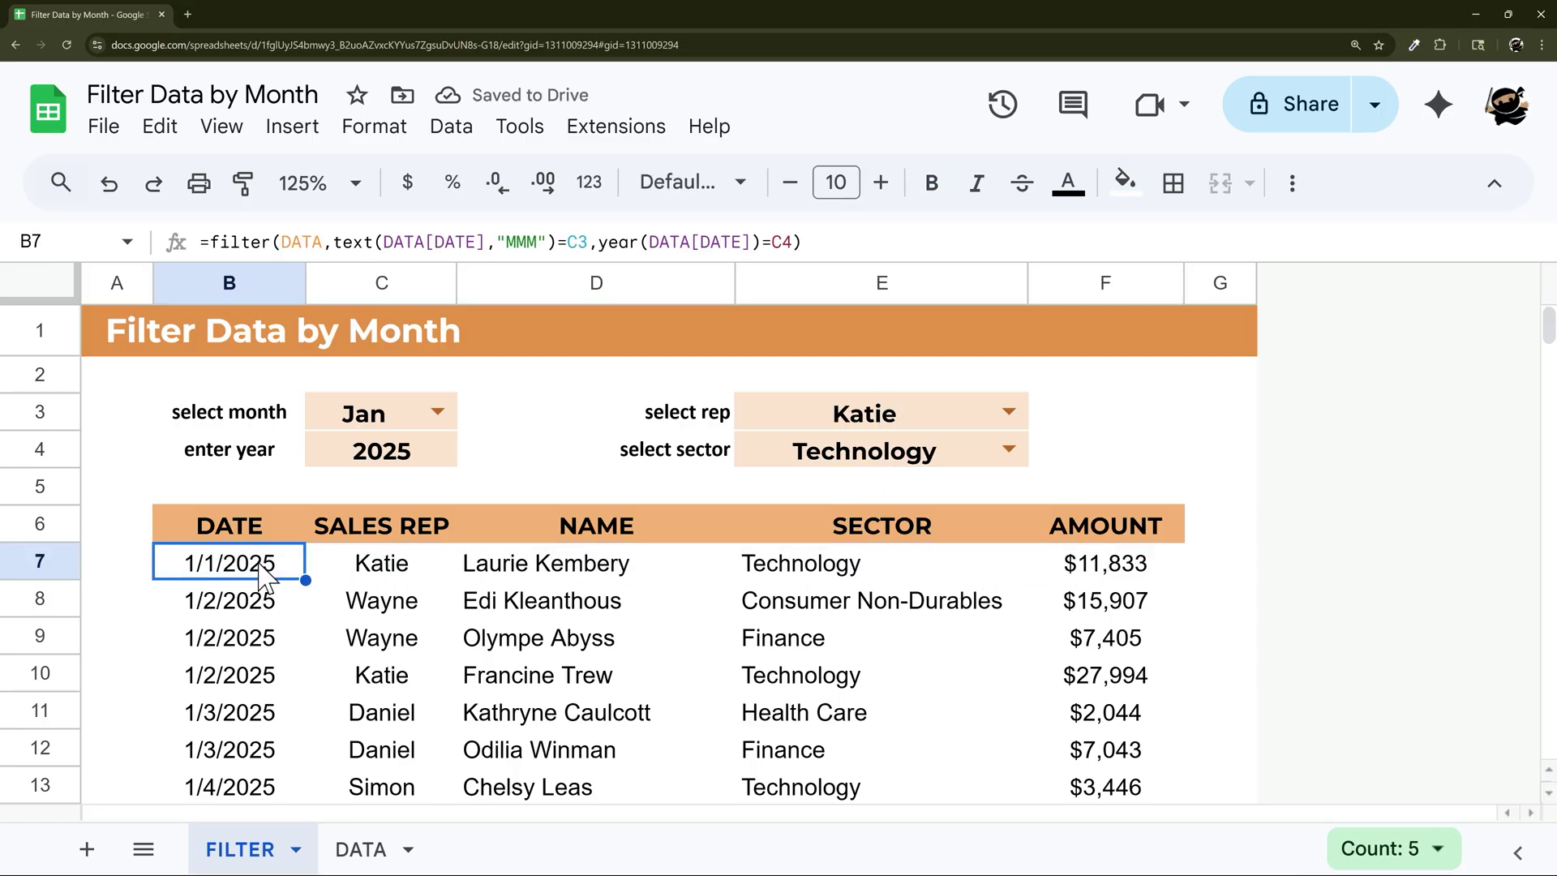
- Append the condition DATA[SALES REP]=E3 to B7's FILTER formula
click(793, 241)
key(Delete)
text(,DAT)
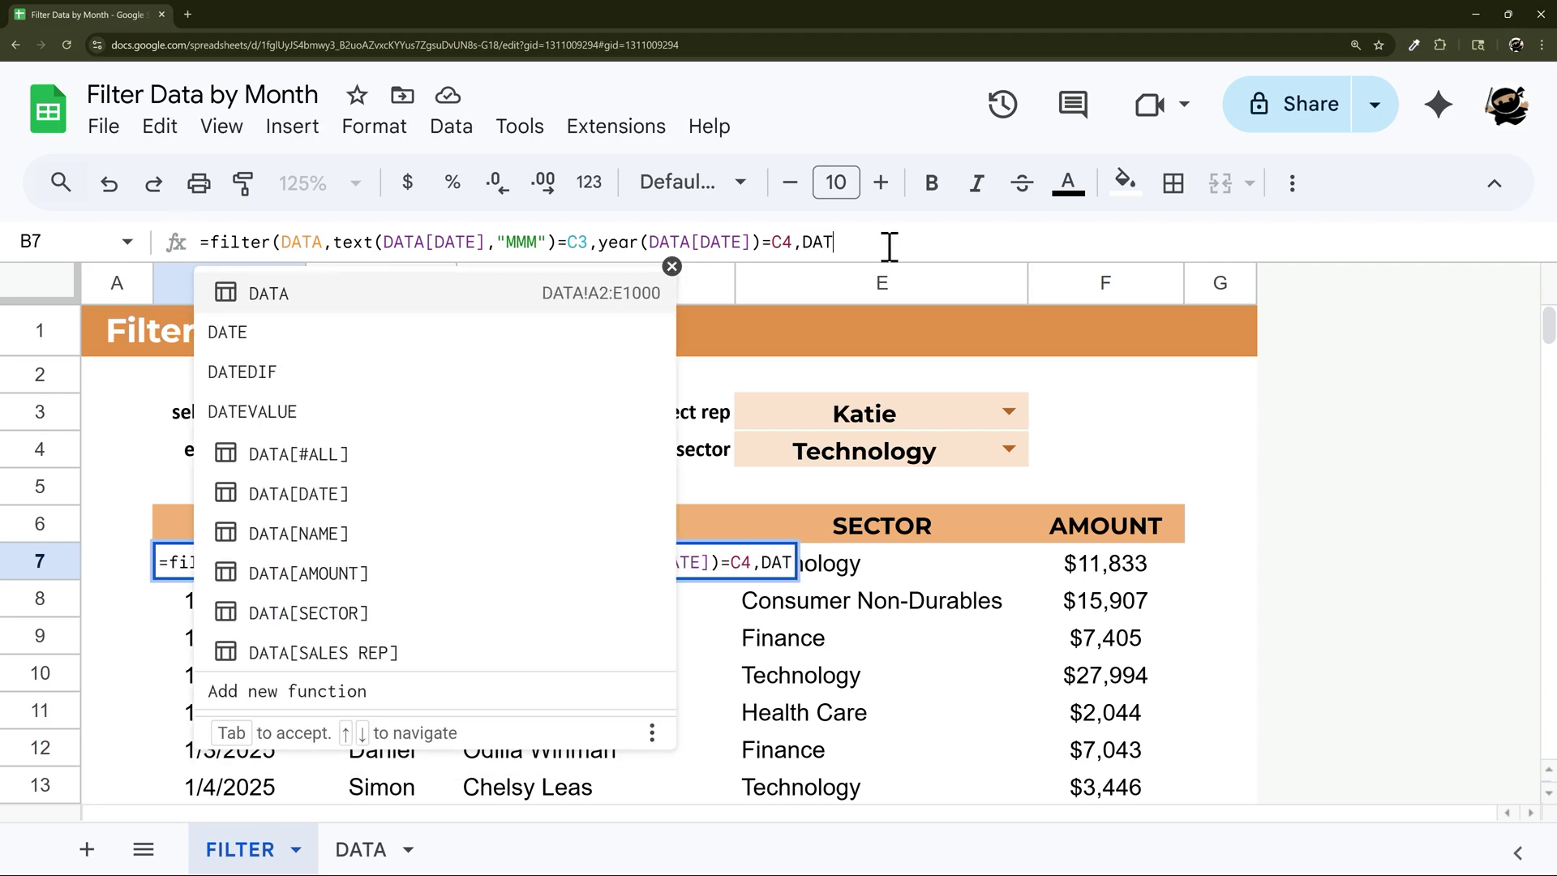
key(Tab)
text([)
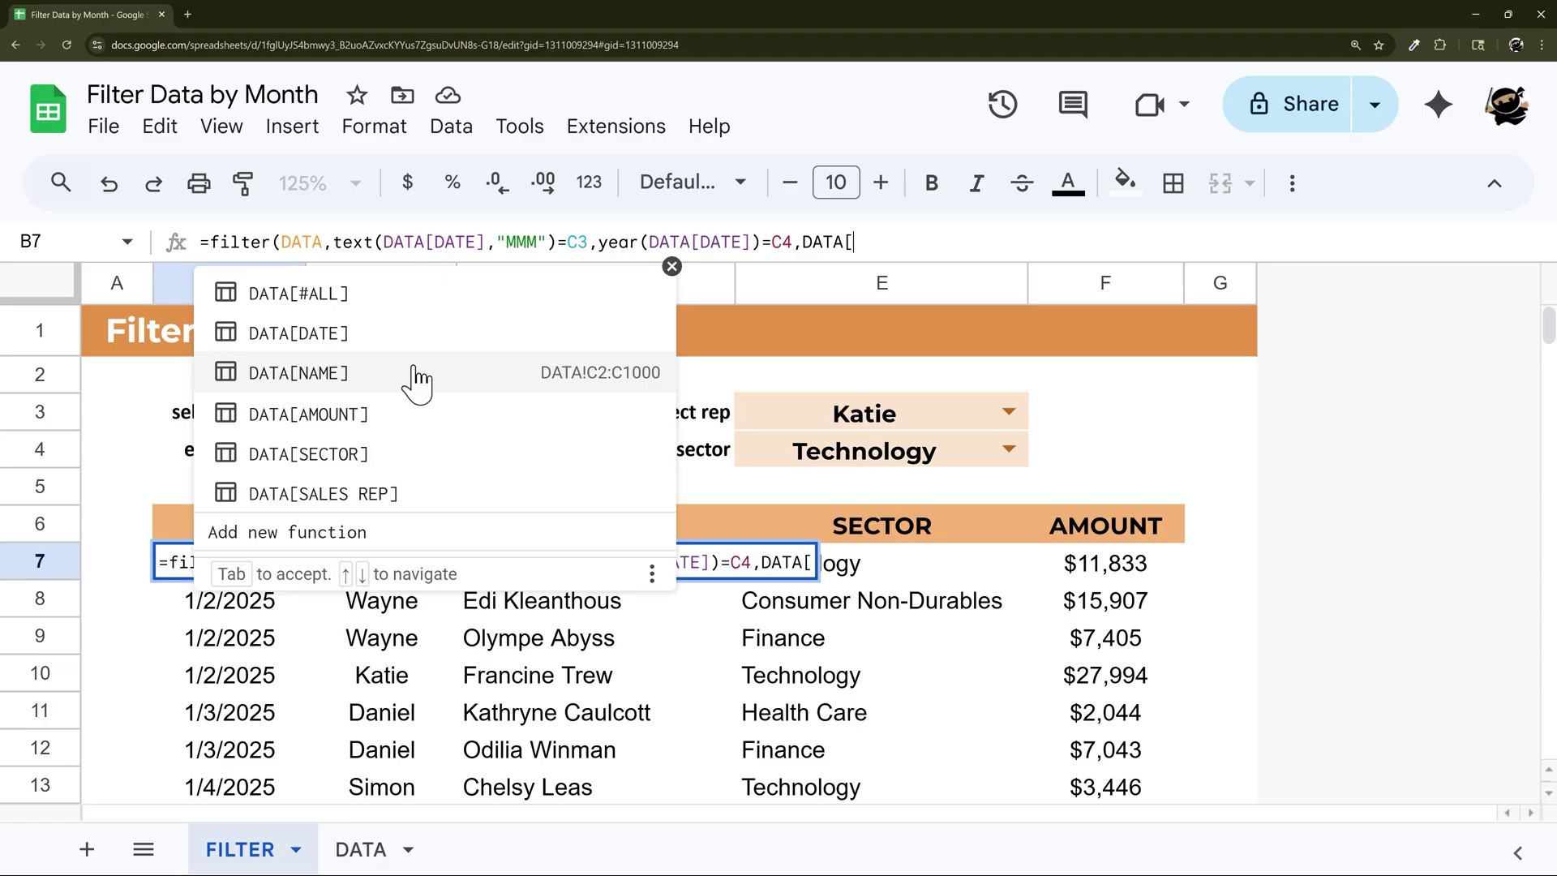
click(369, 495)
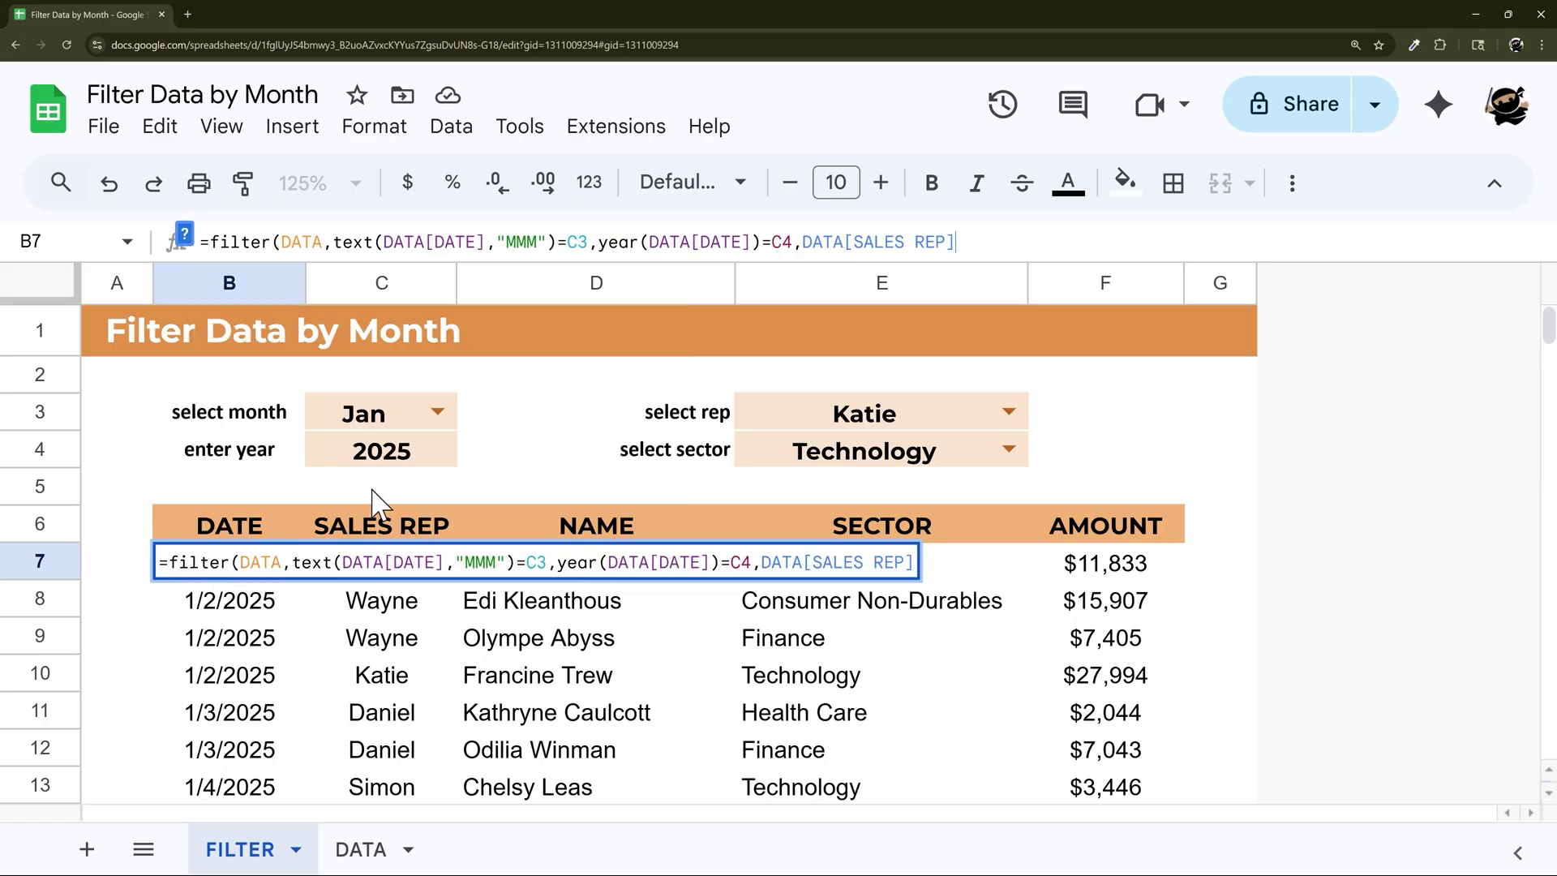
text(=)
click(924, 421)
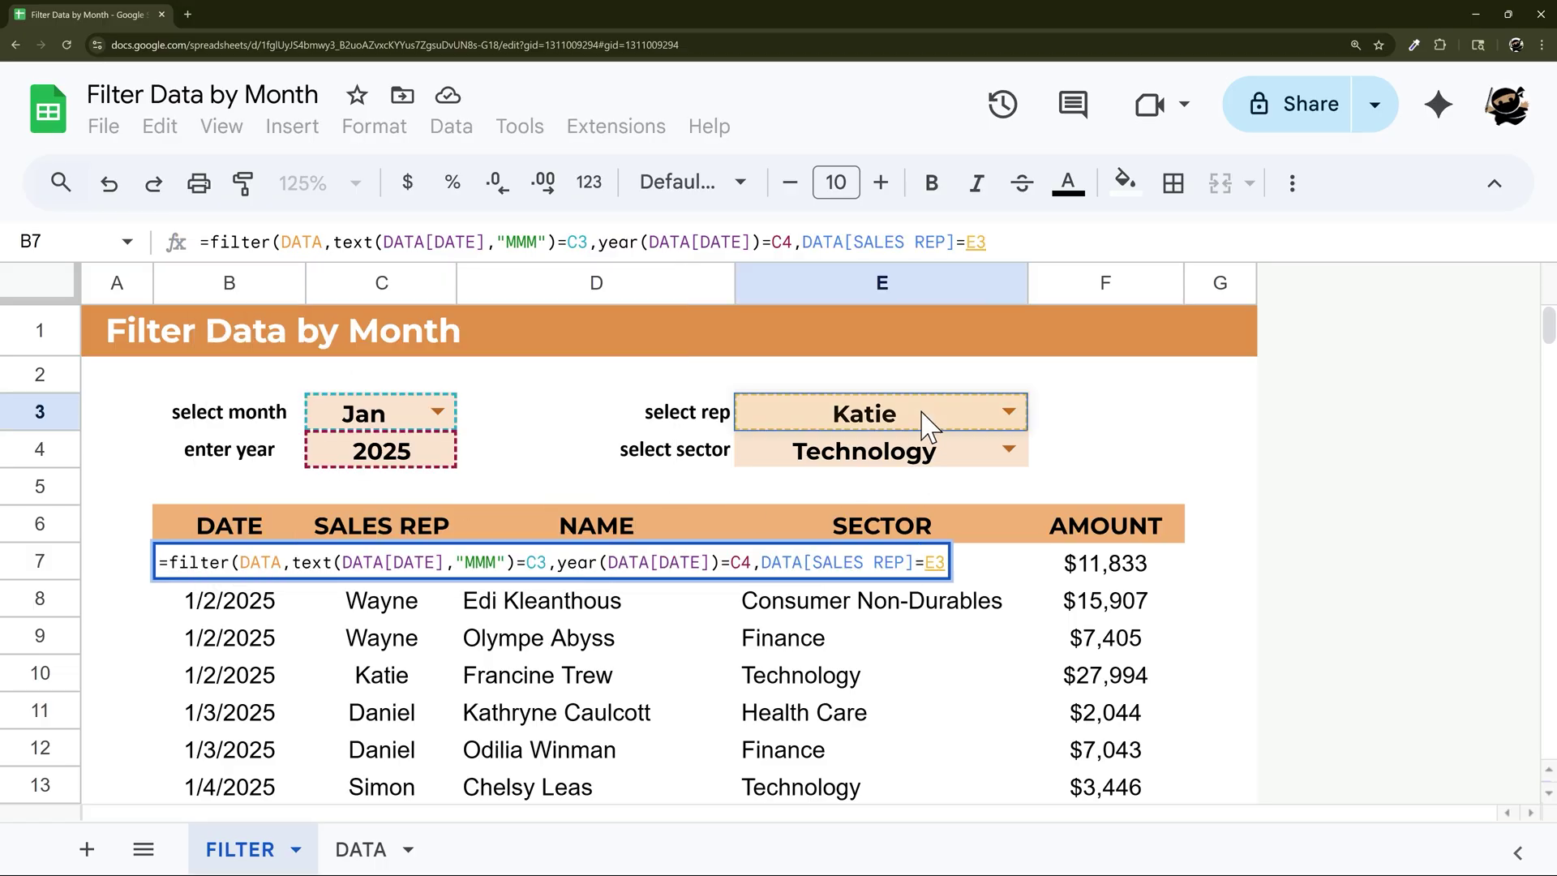
- Add DATA[SECTOR]=E4 as a further condition and commit the formula
text(,DATA[)
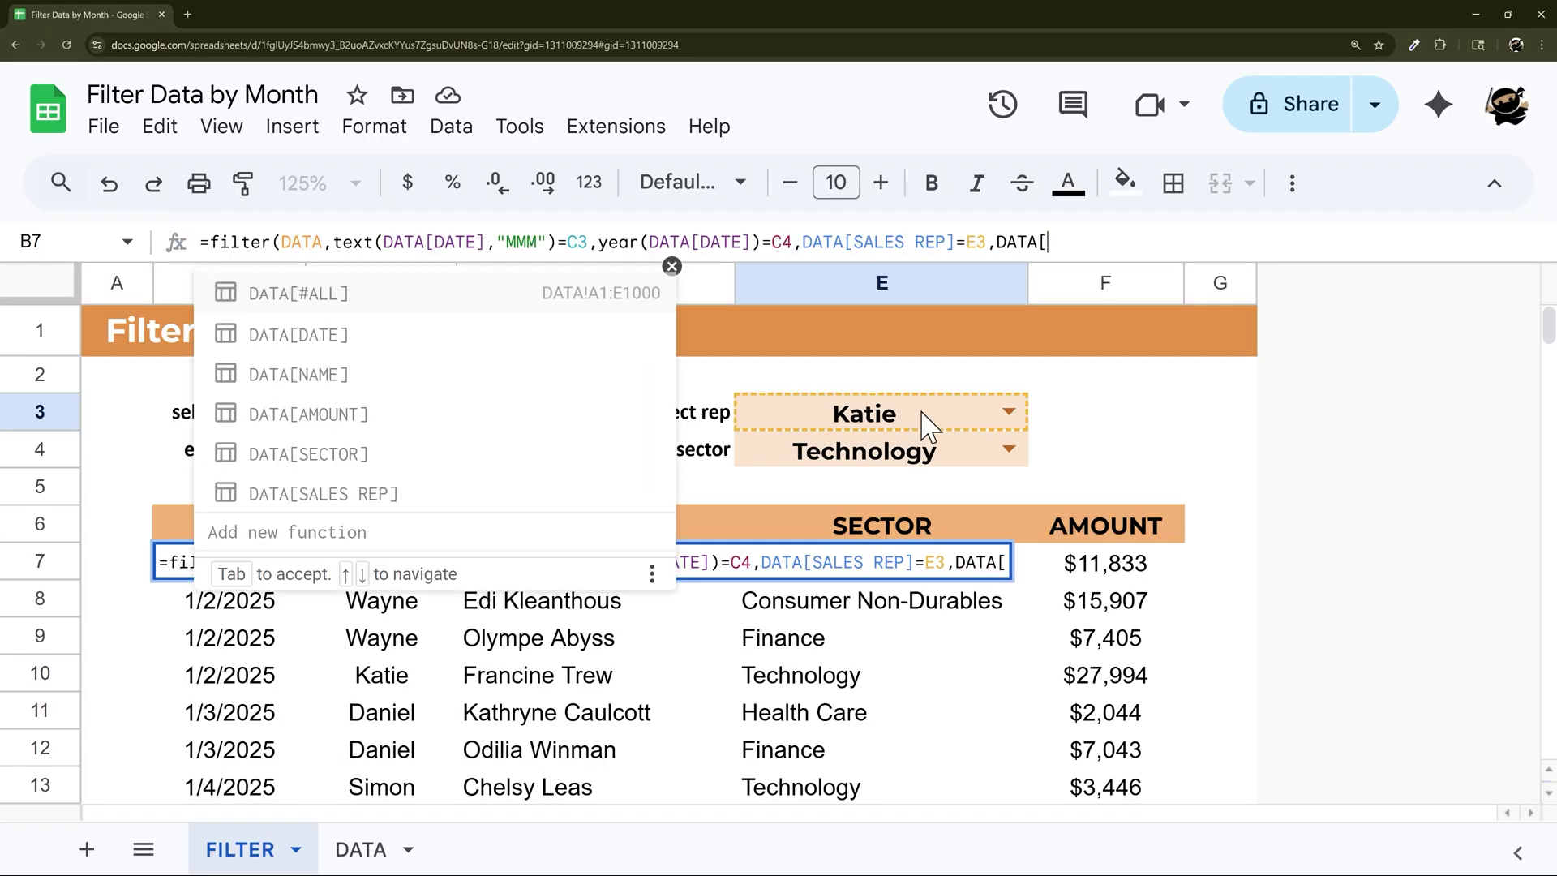
key(Down)
key(Down)
key(Down)
key(Tab)
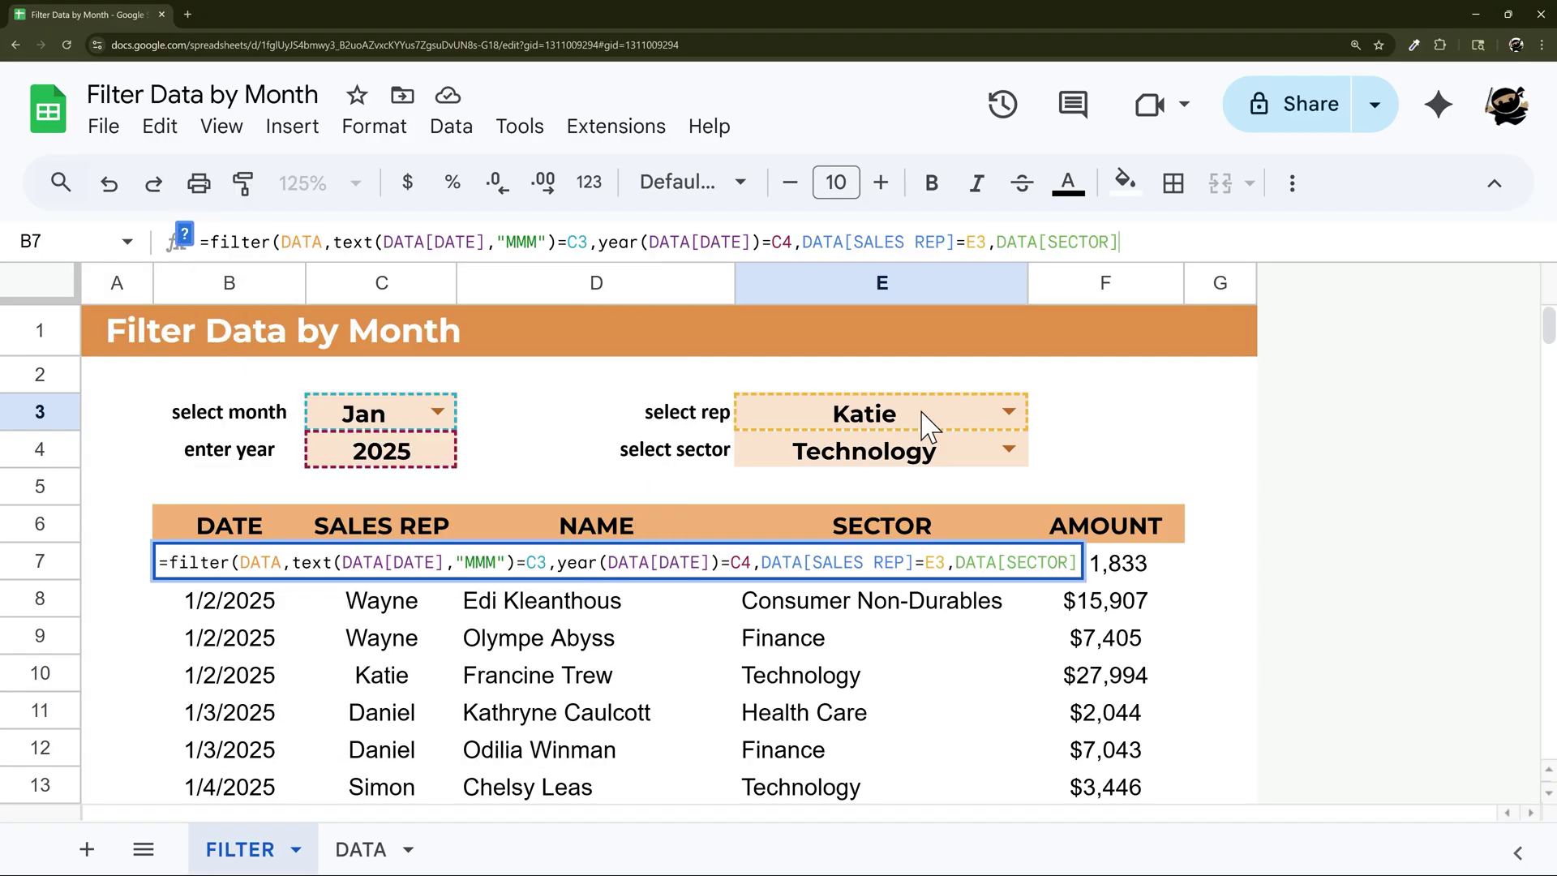
text(=)
click(908, 455)
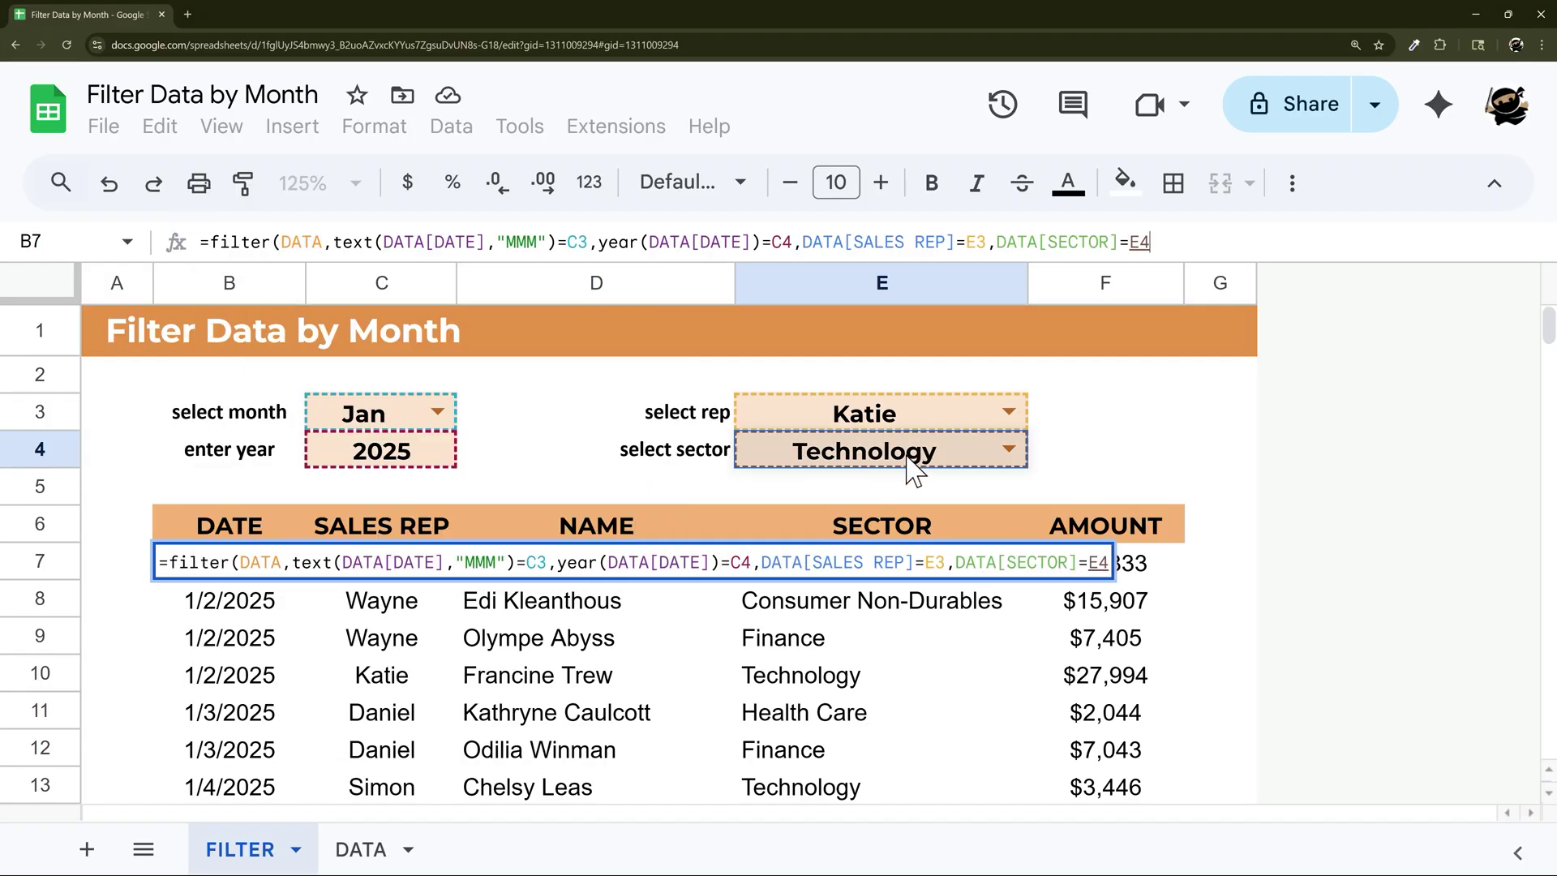
key(Return)
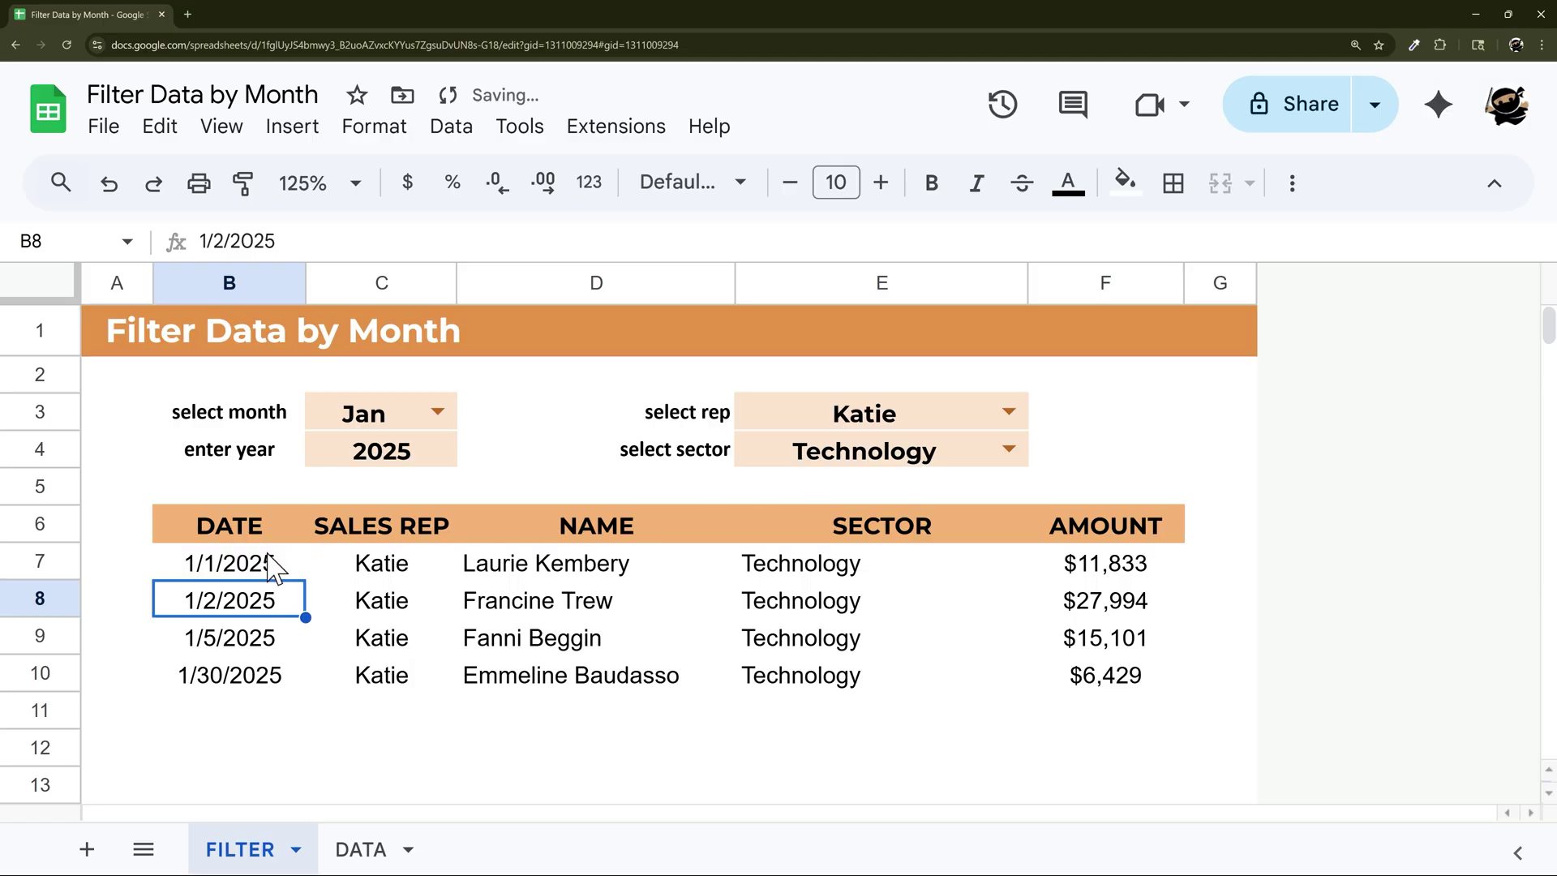
drag(231, 568, 852, 641)
- Switch the rep to Wayne and wrap B7's formula in IFERROR with a "-" fallback
click(1011, 412)
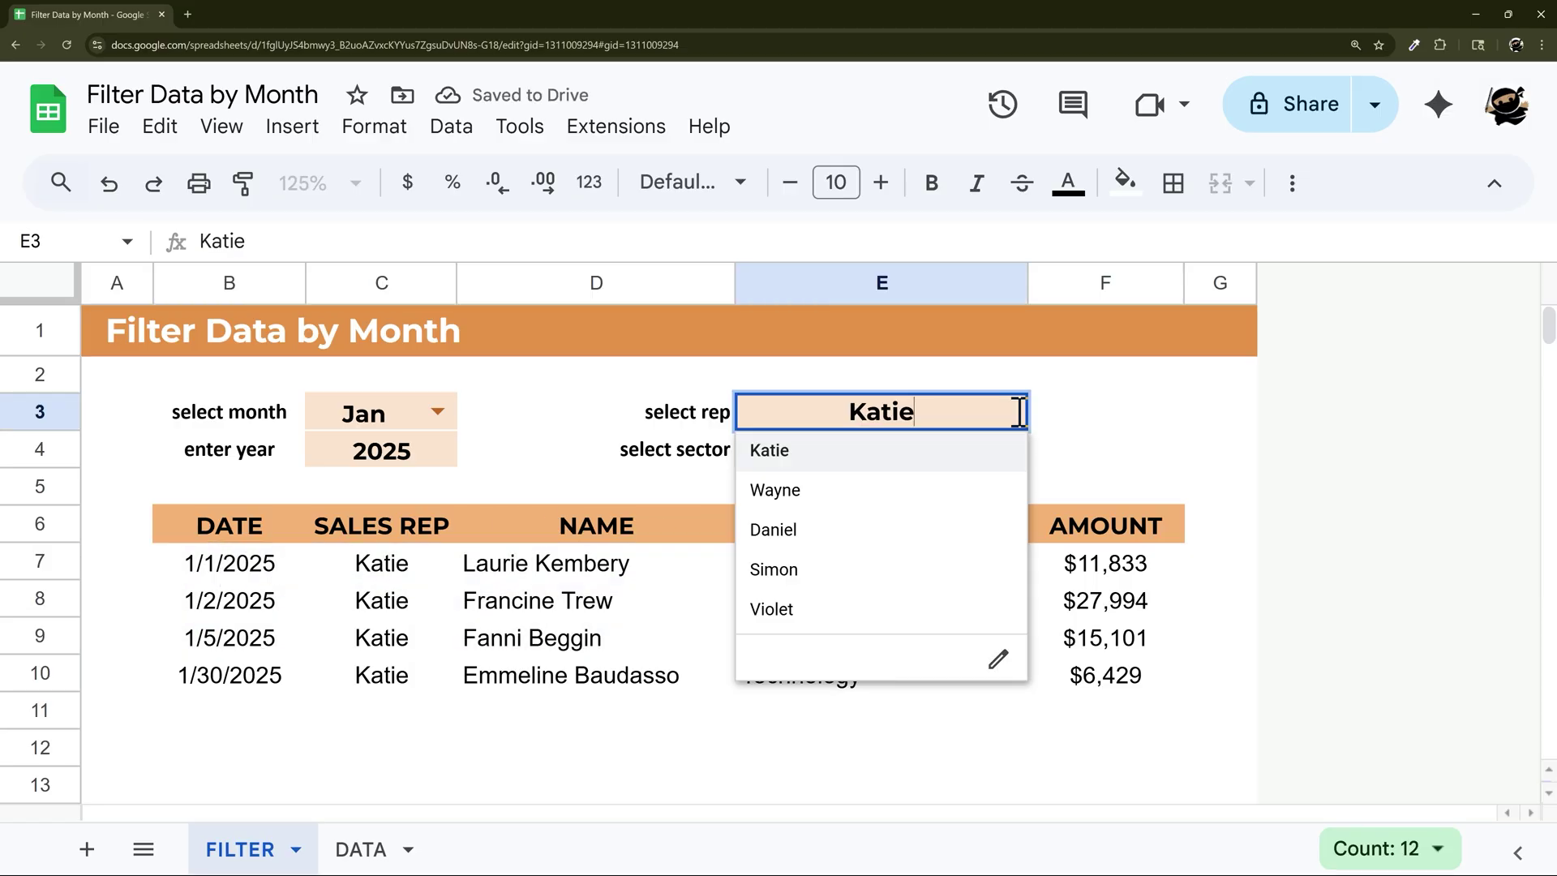
click(783, 491)
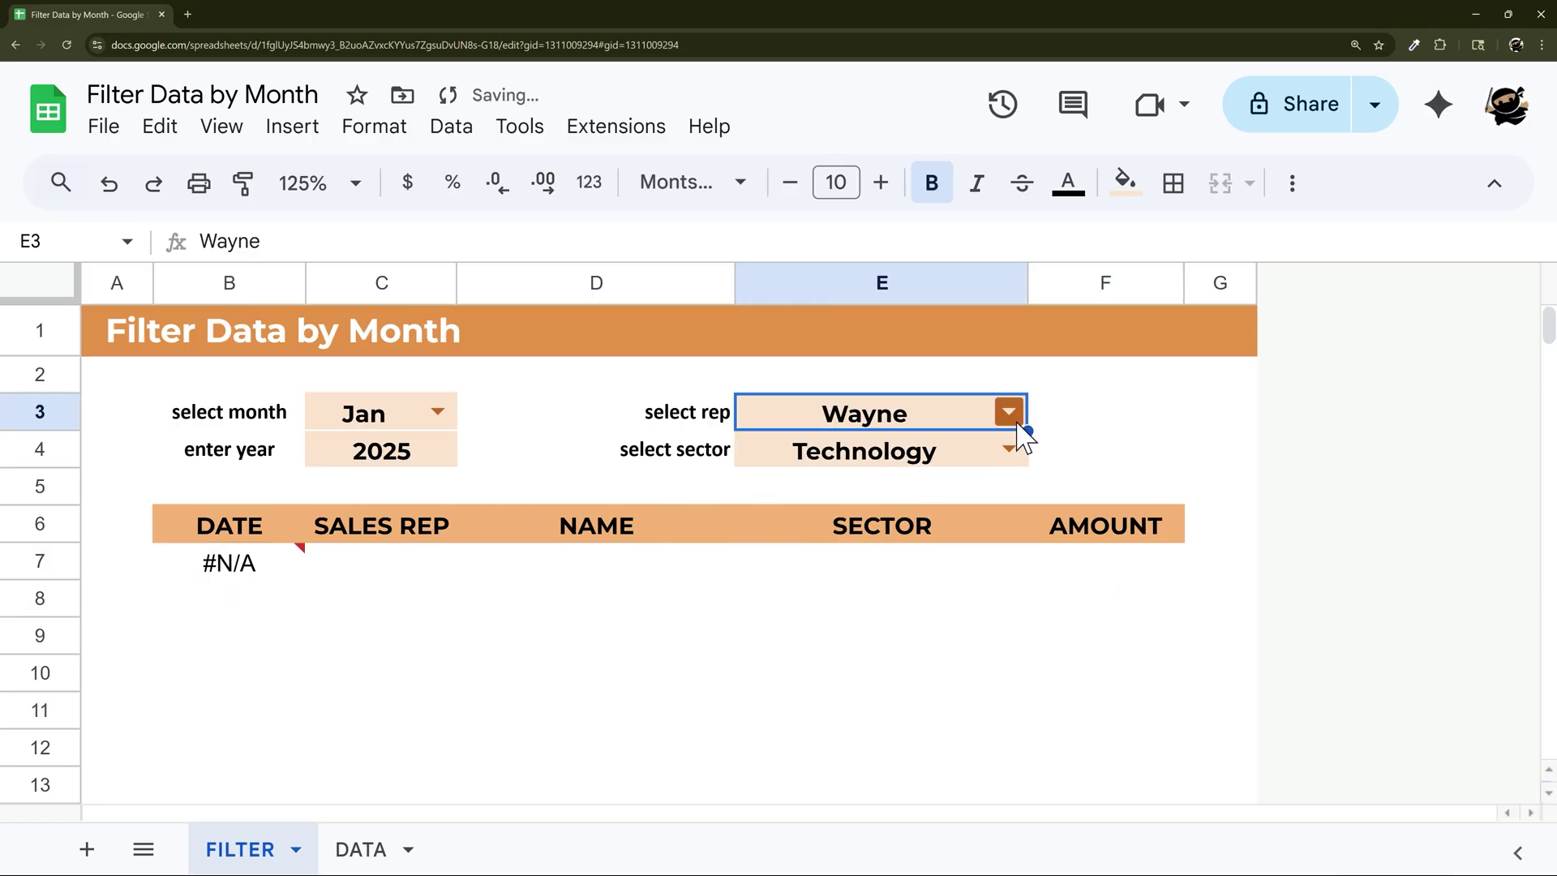
click(210, 571)
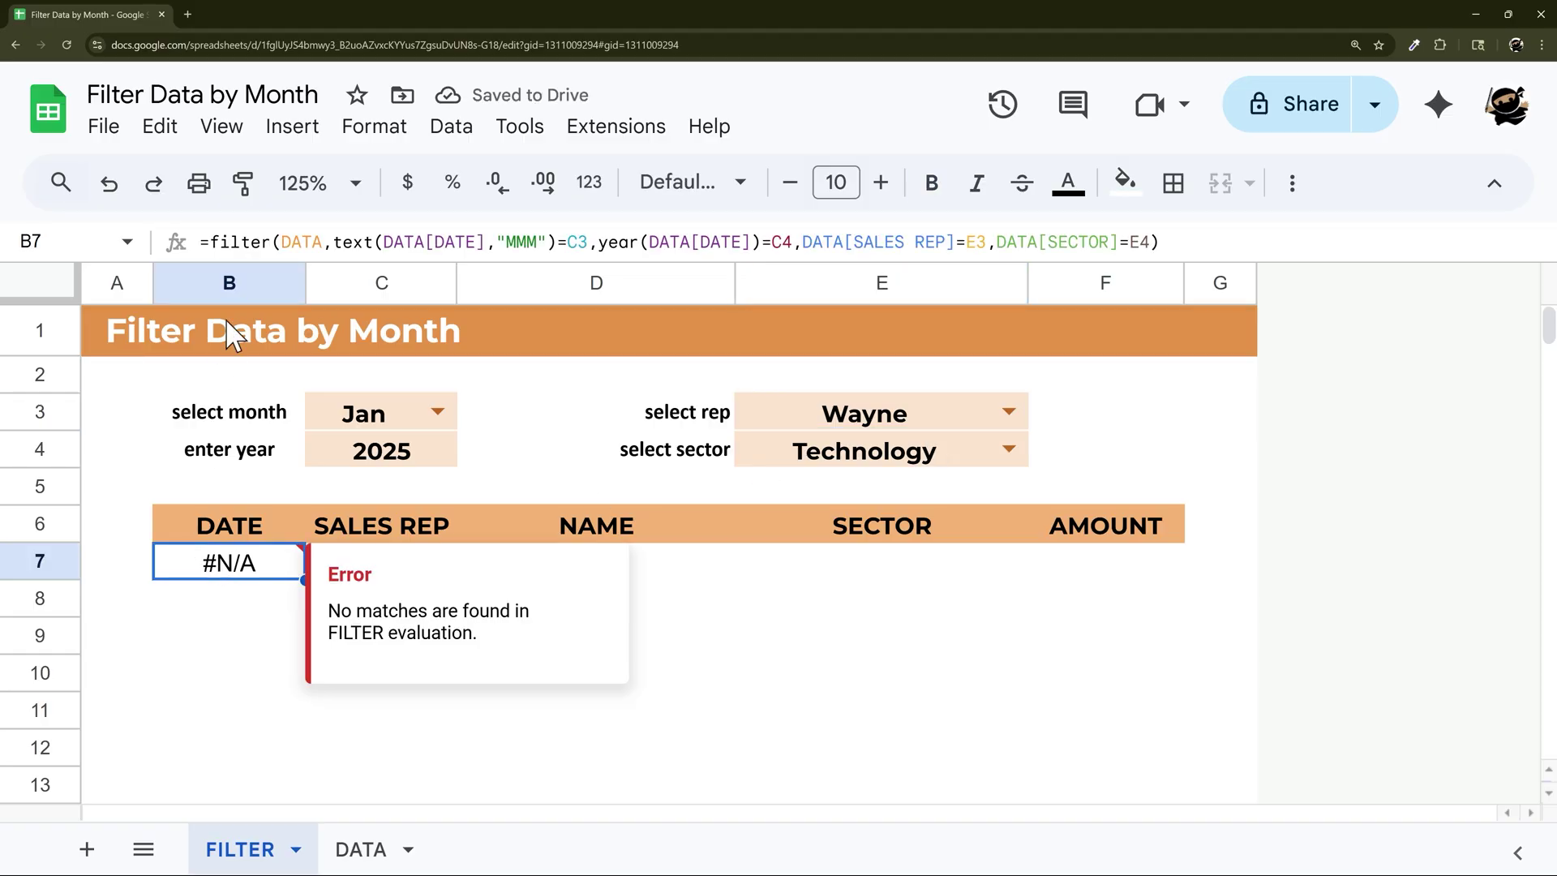
click(214, 242)
text(IFERROR()
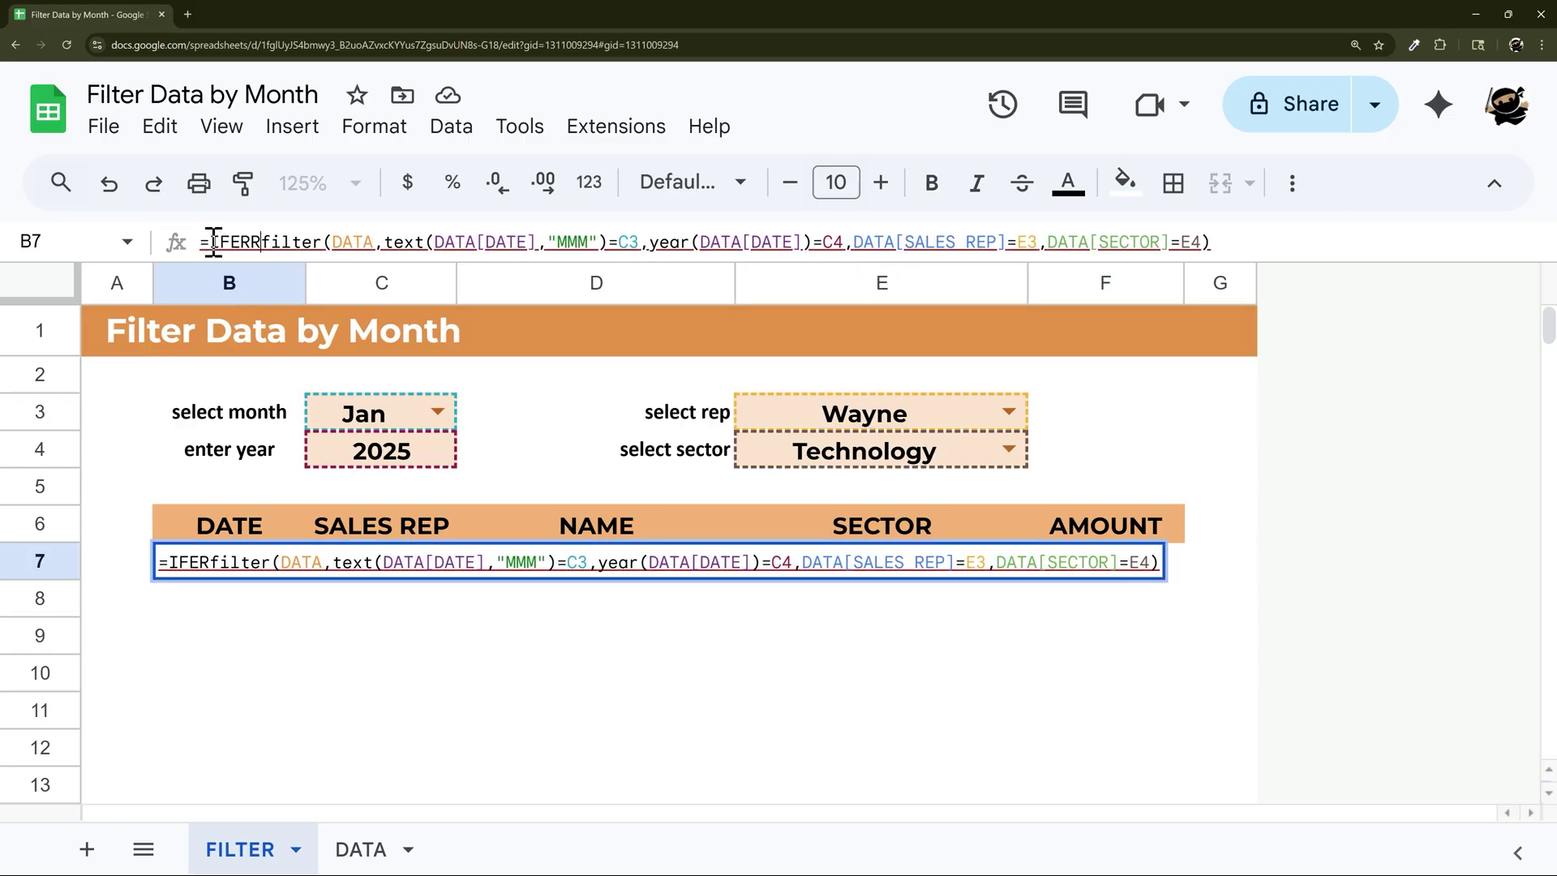
key(End)
text(,")
text(-"))
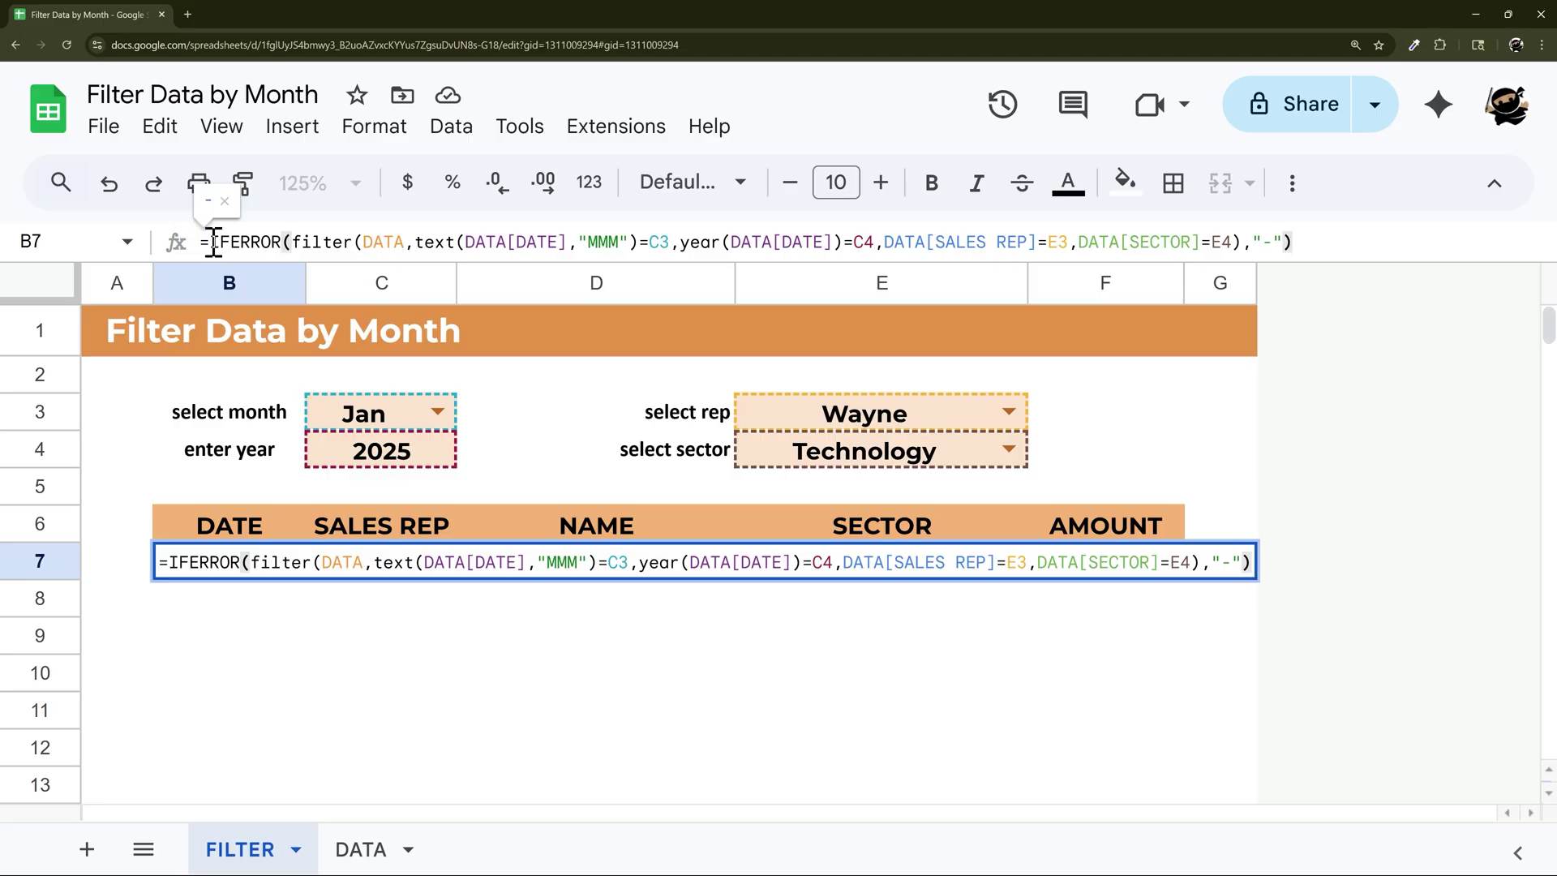
key(Return)
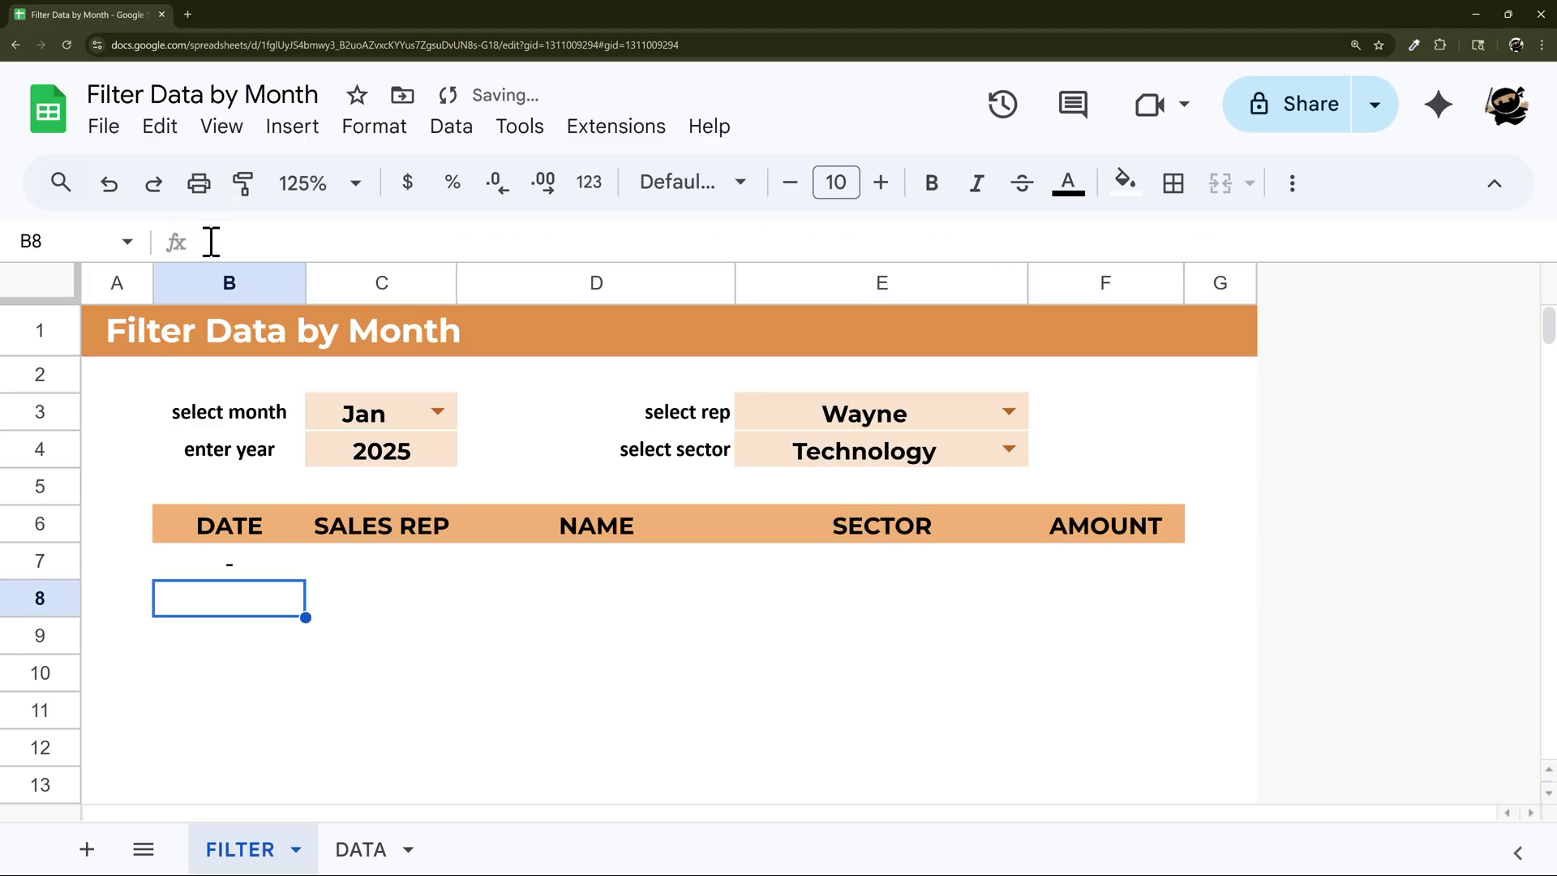
- Replace the IFERROR fallback with the message 'No results found'
click(274, 559)
click(1265, 242)
text(No )
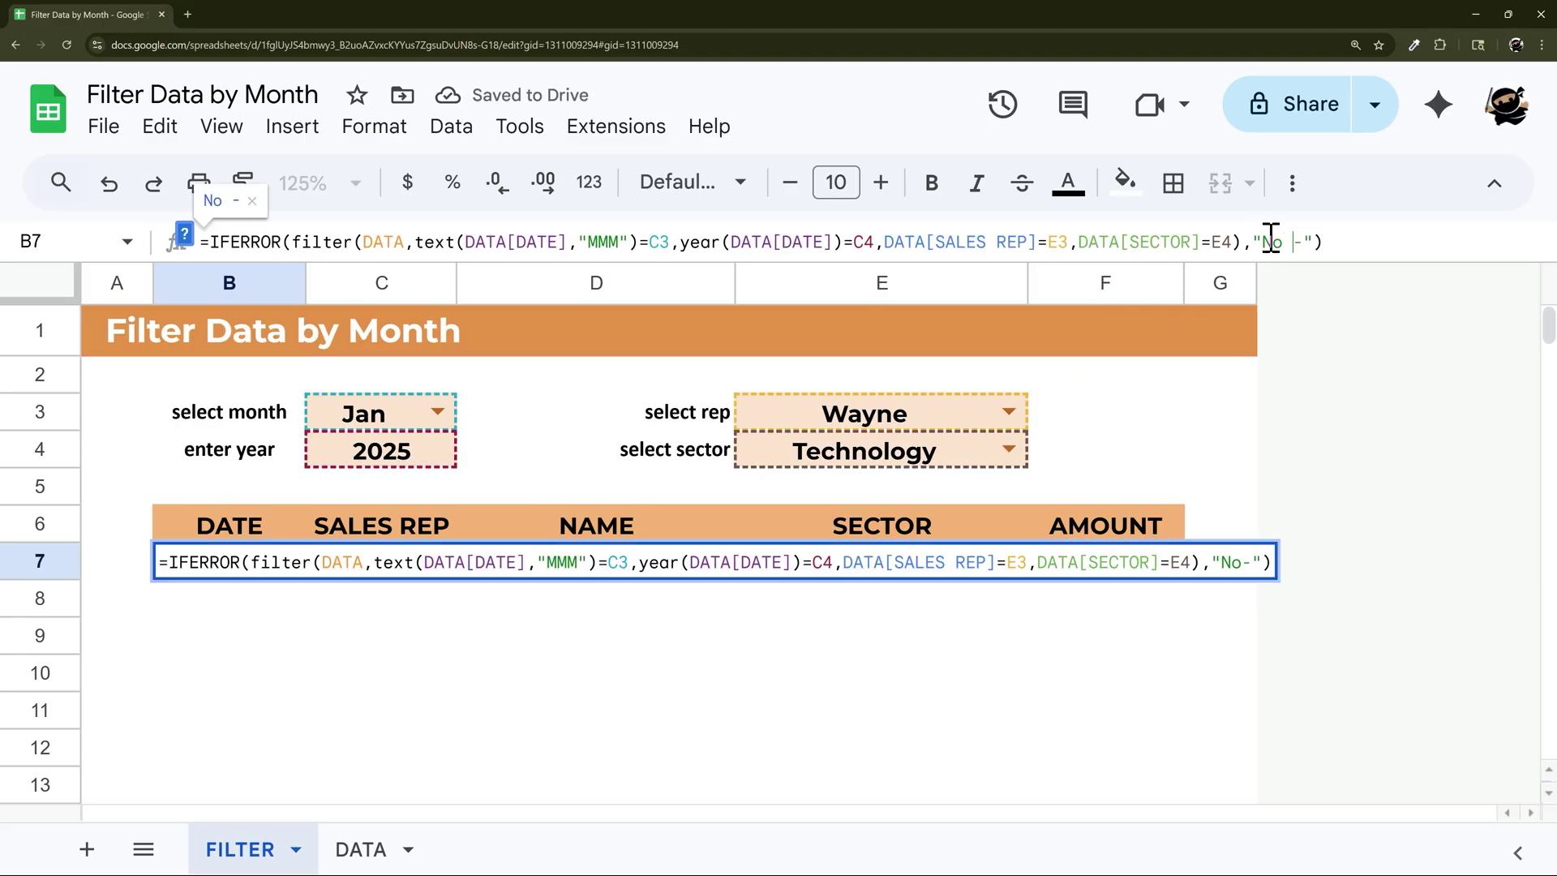
text(results found)
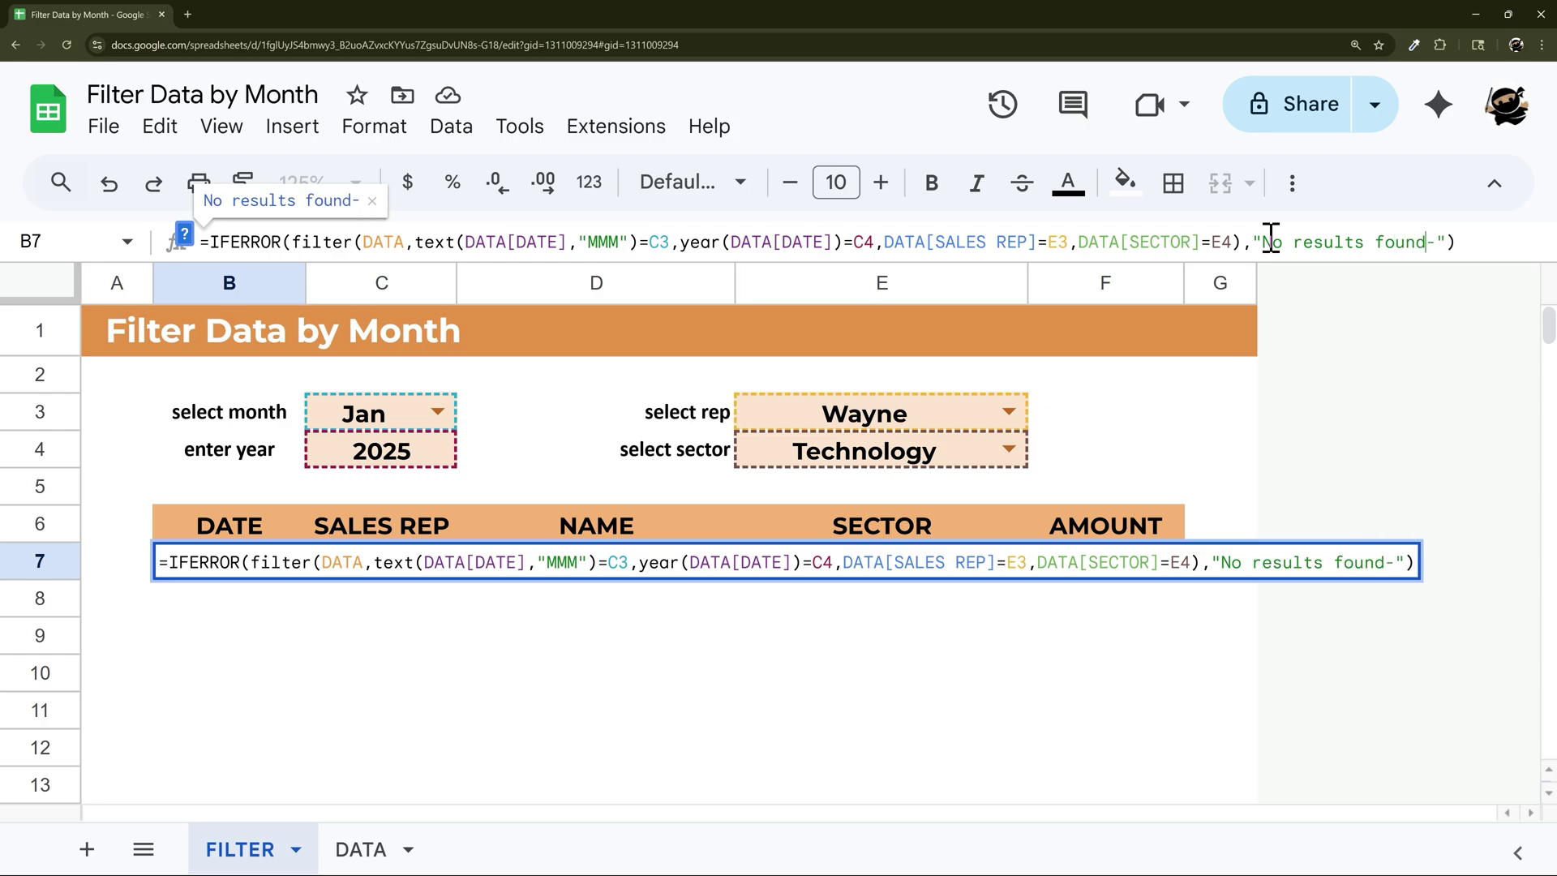
key(Delete)
key(Return)
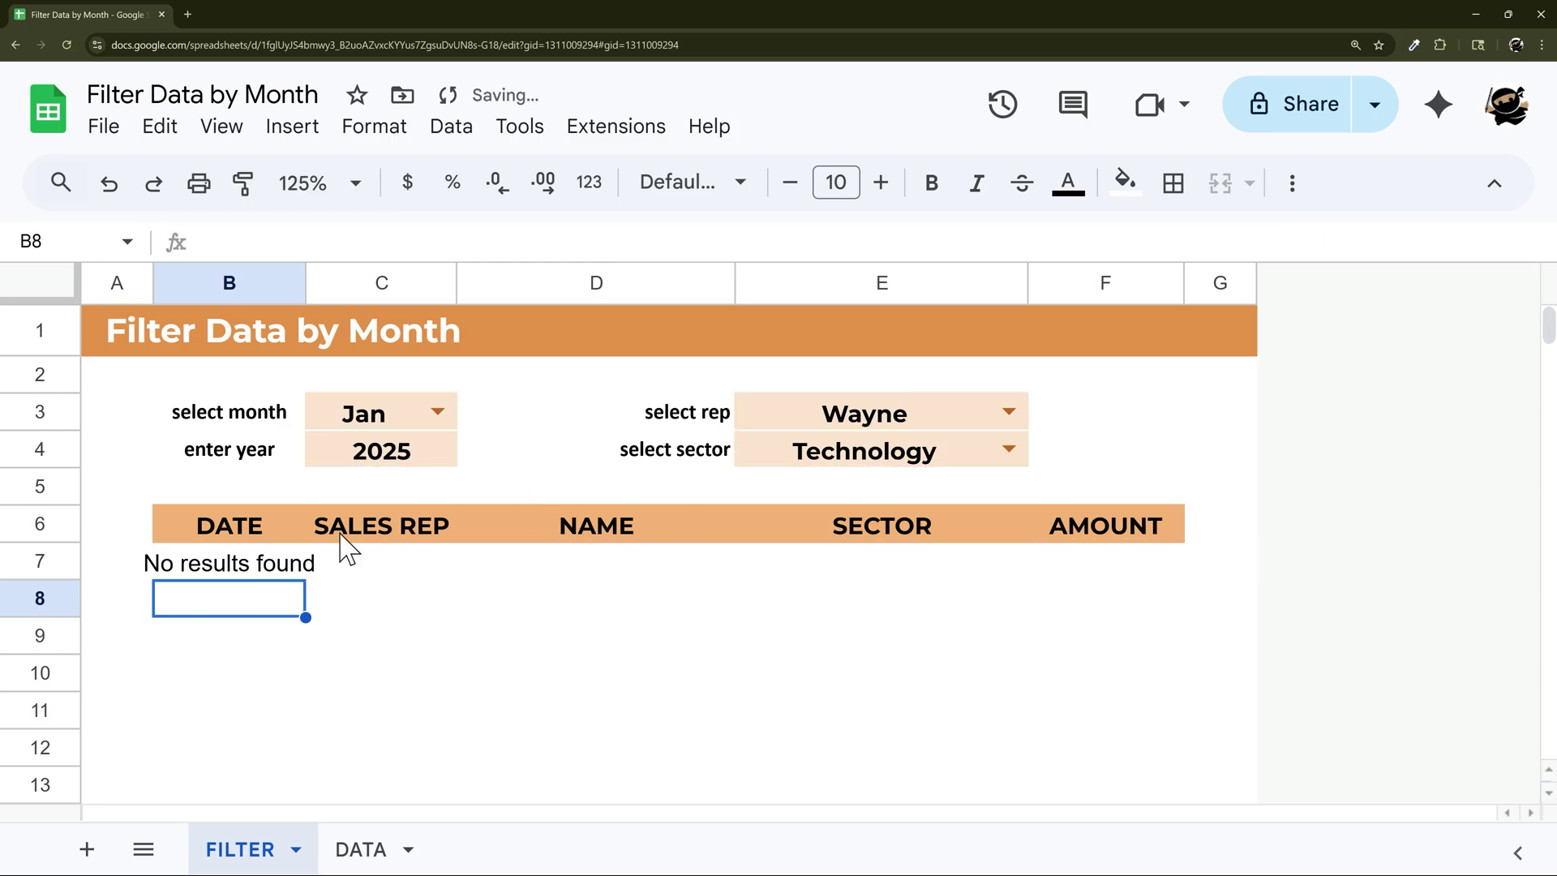
- Pick Daniel as the rep and review B7's 'No results found' fallback without changing it
click(1008, 412)
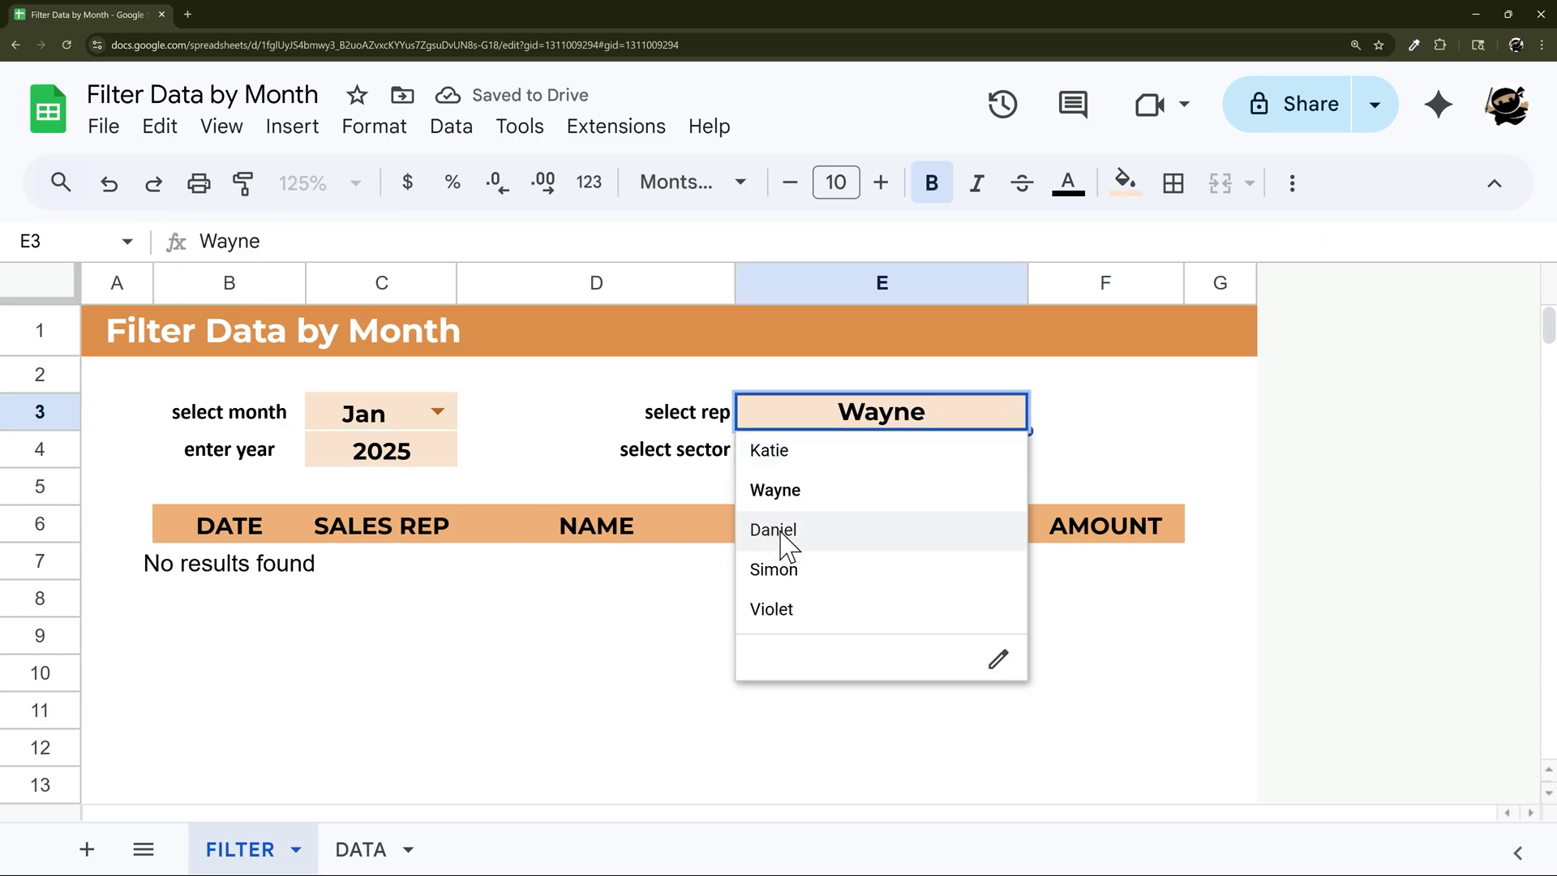
click(778, 531)
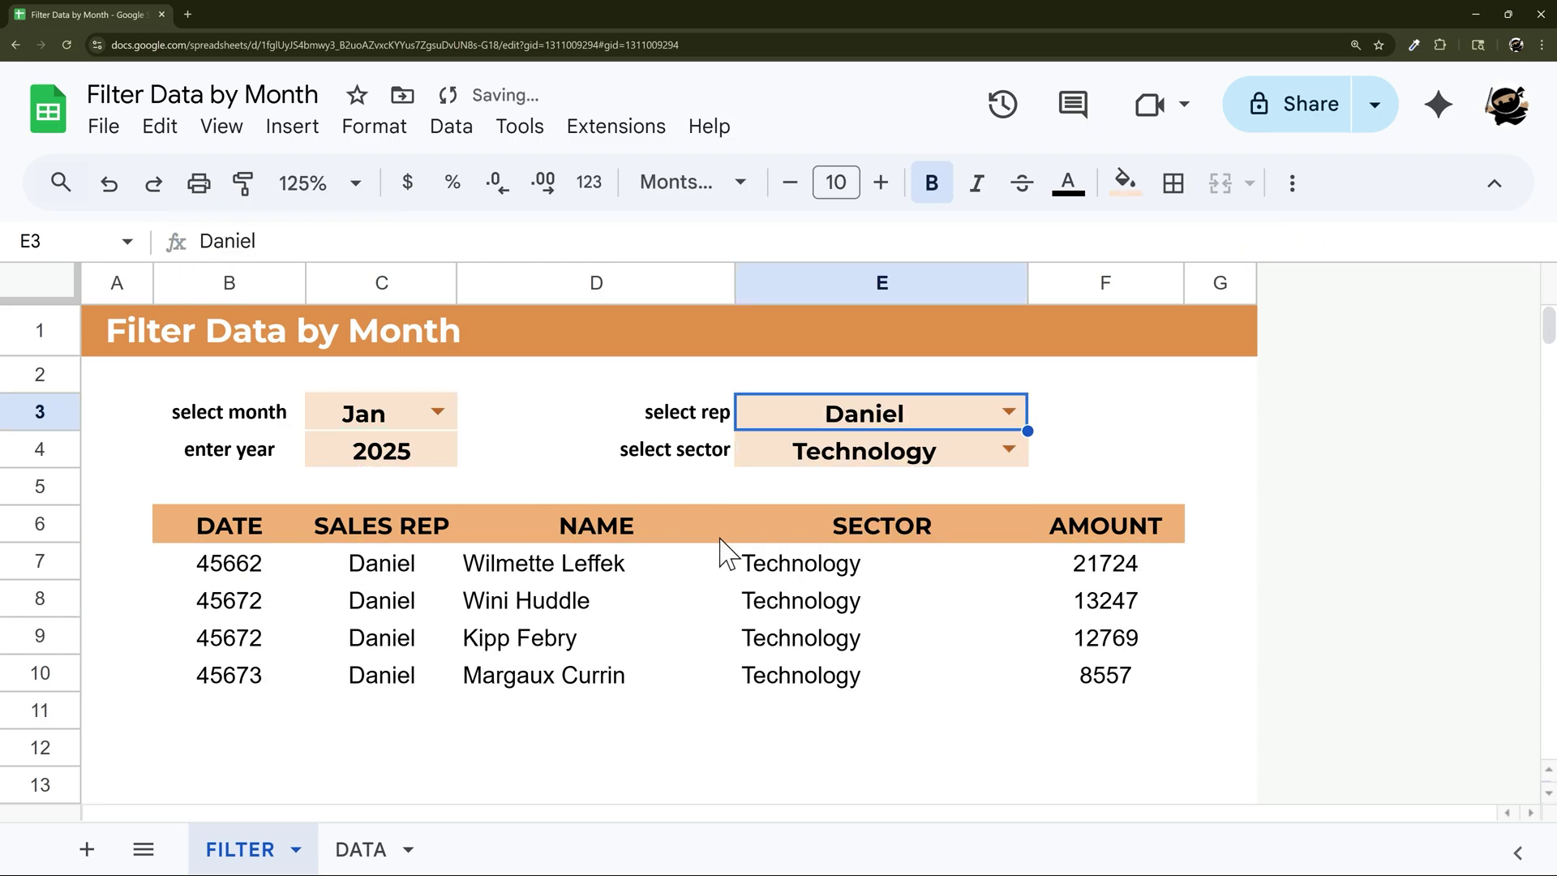
click(227, 567)
drag(1261, 243, 1447, 242)
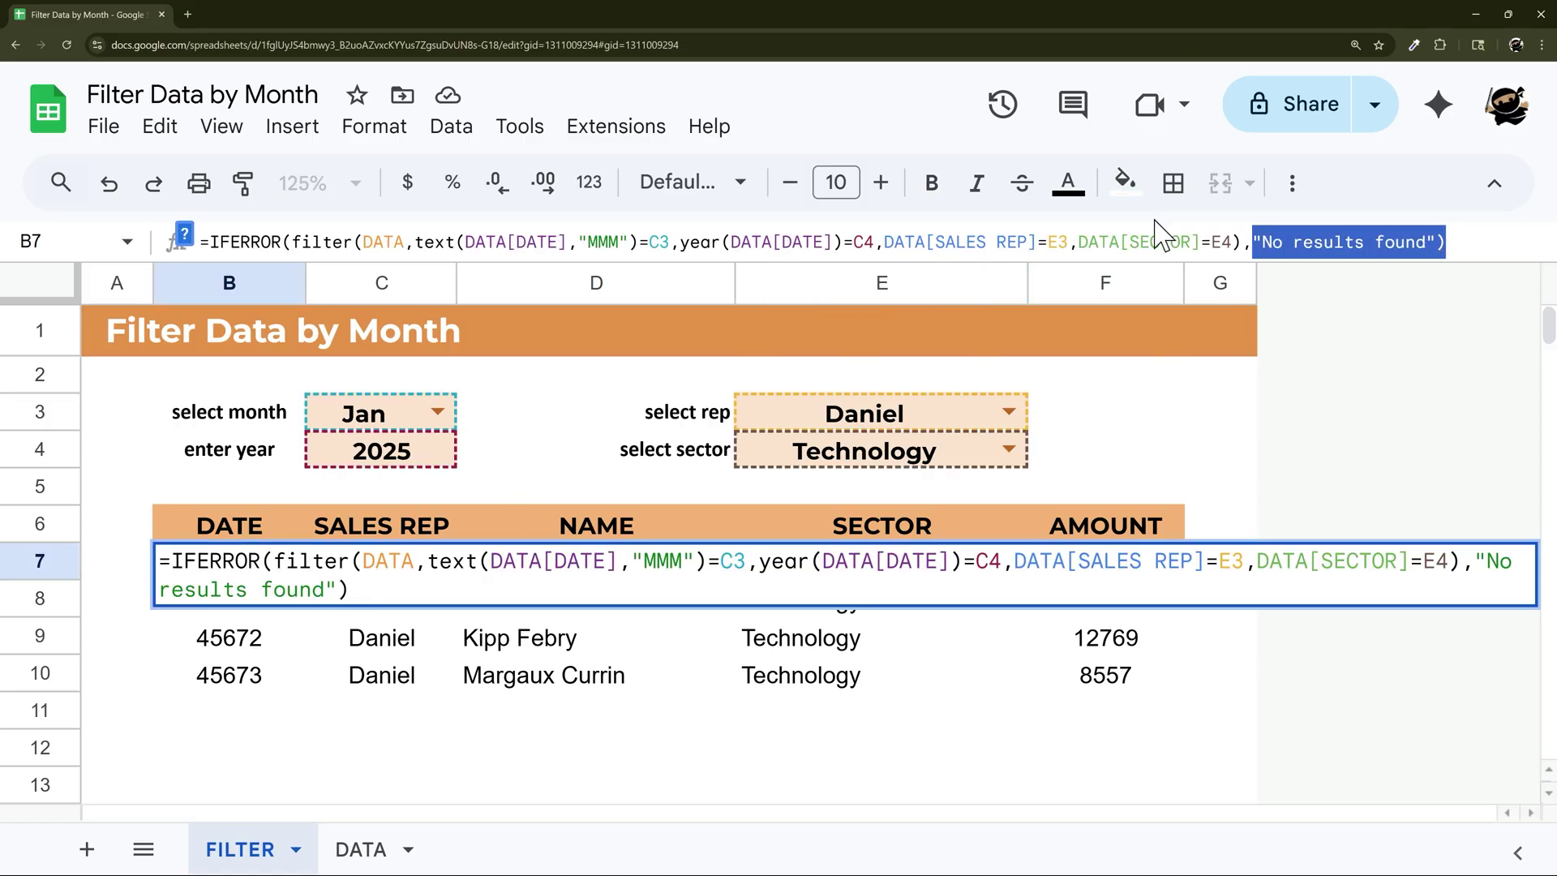
key(Escape)
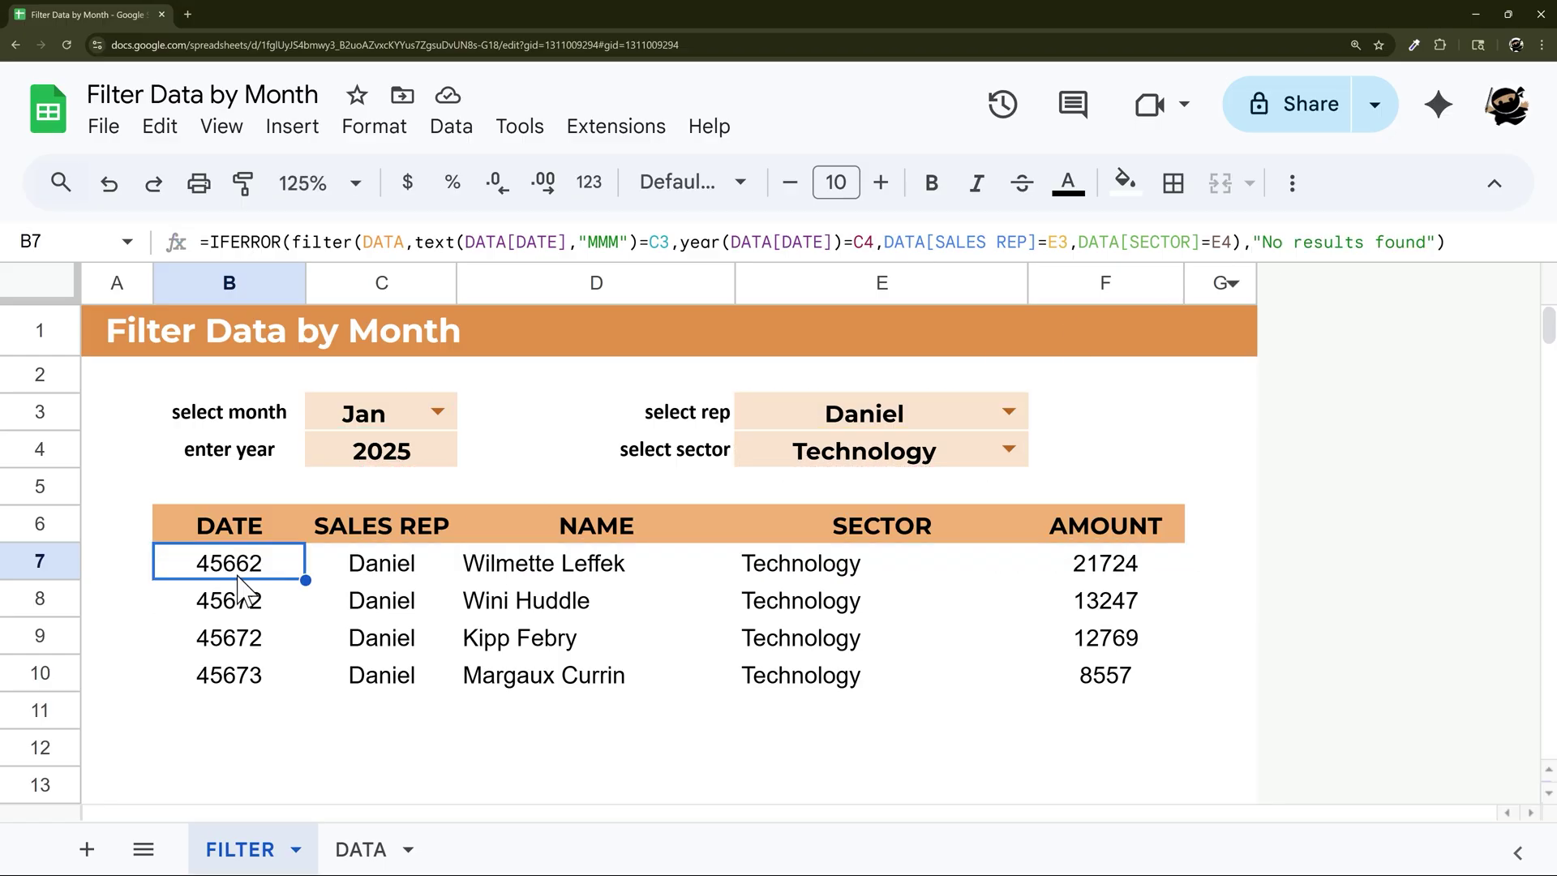
- Format the filtered date column from B7 downward as dates
mouse_move(243, 578)
mouse_down()
mouse_move(243, 672)
mouse_move(235, 567)
mouse_up()
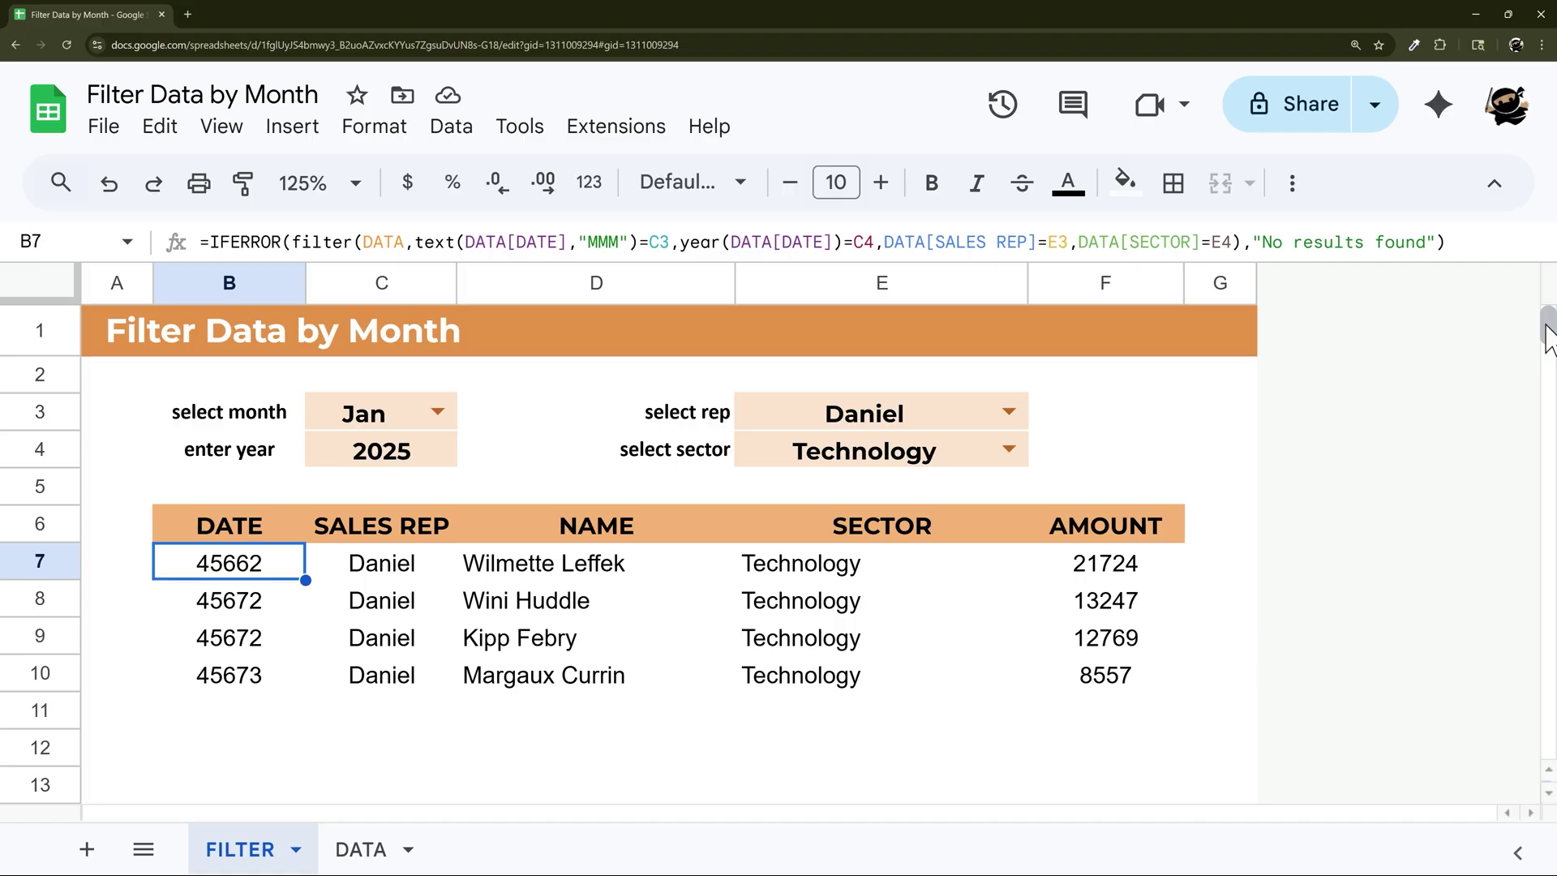
drag(1547, 336, 1488, 808)
shift+click(272, 718)
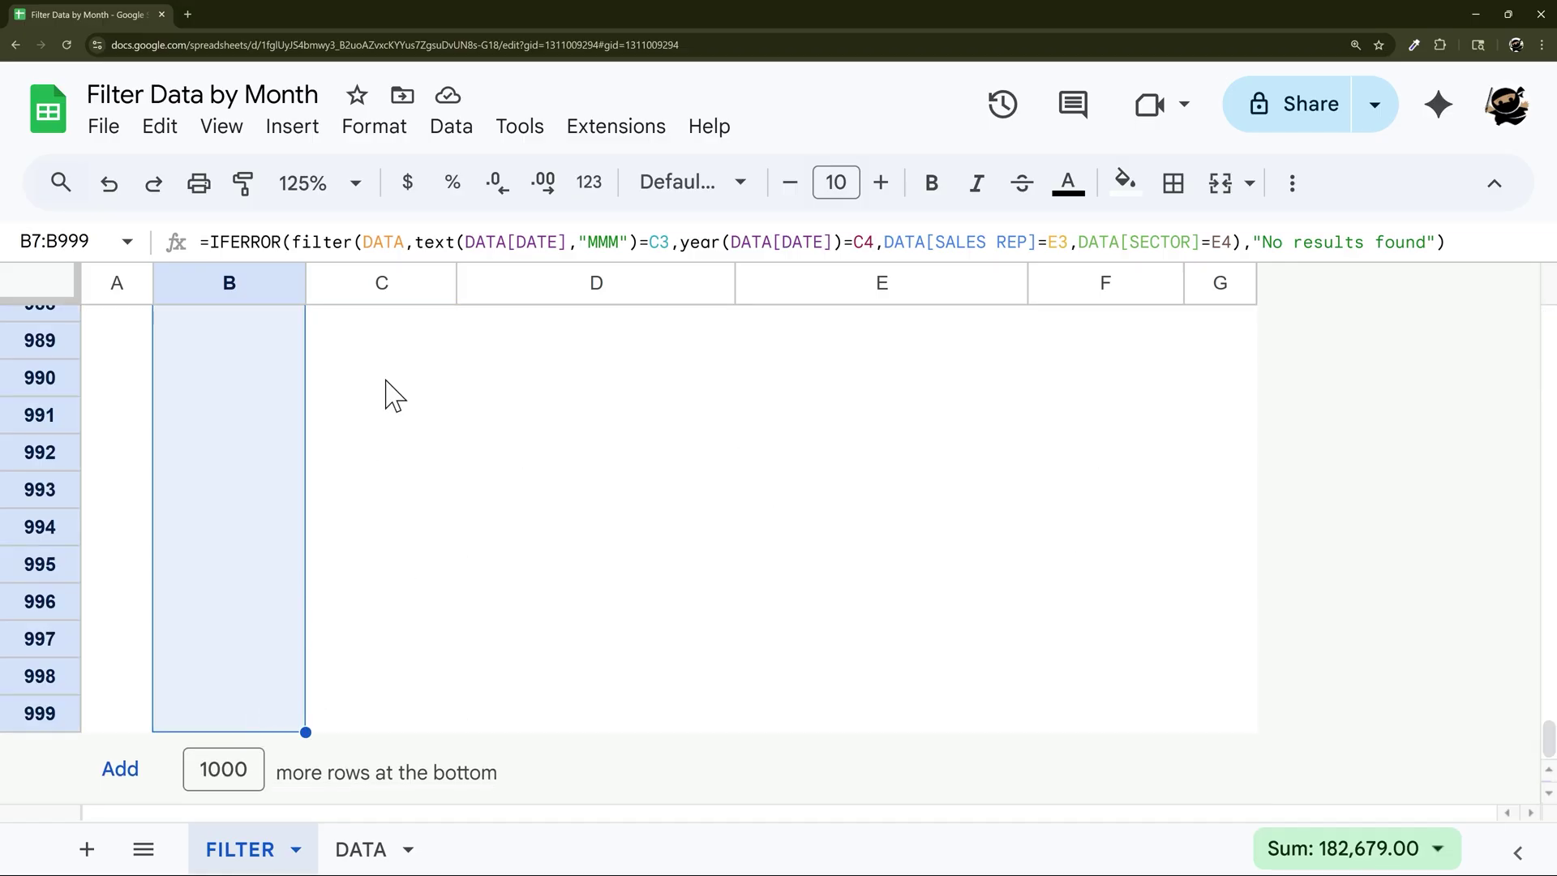
click(594, 205)
click(708, 506)
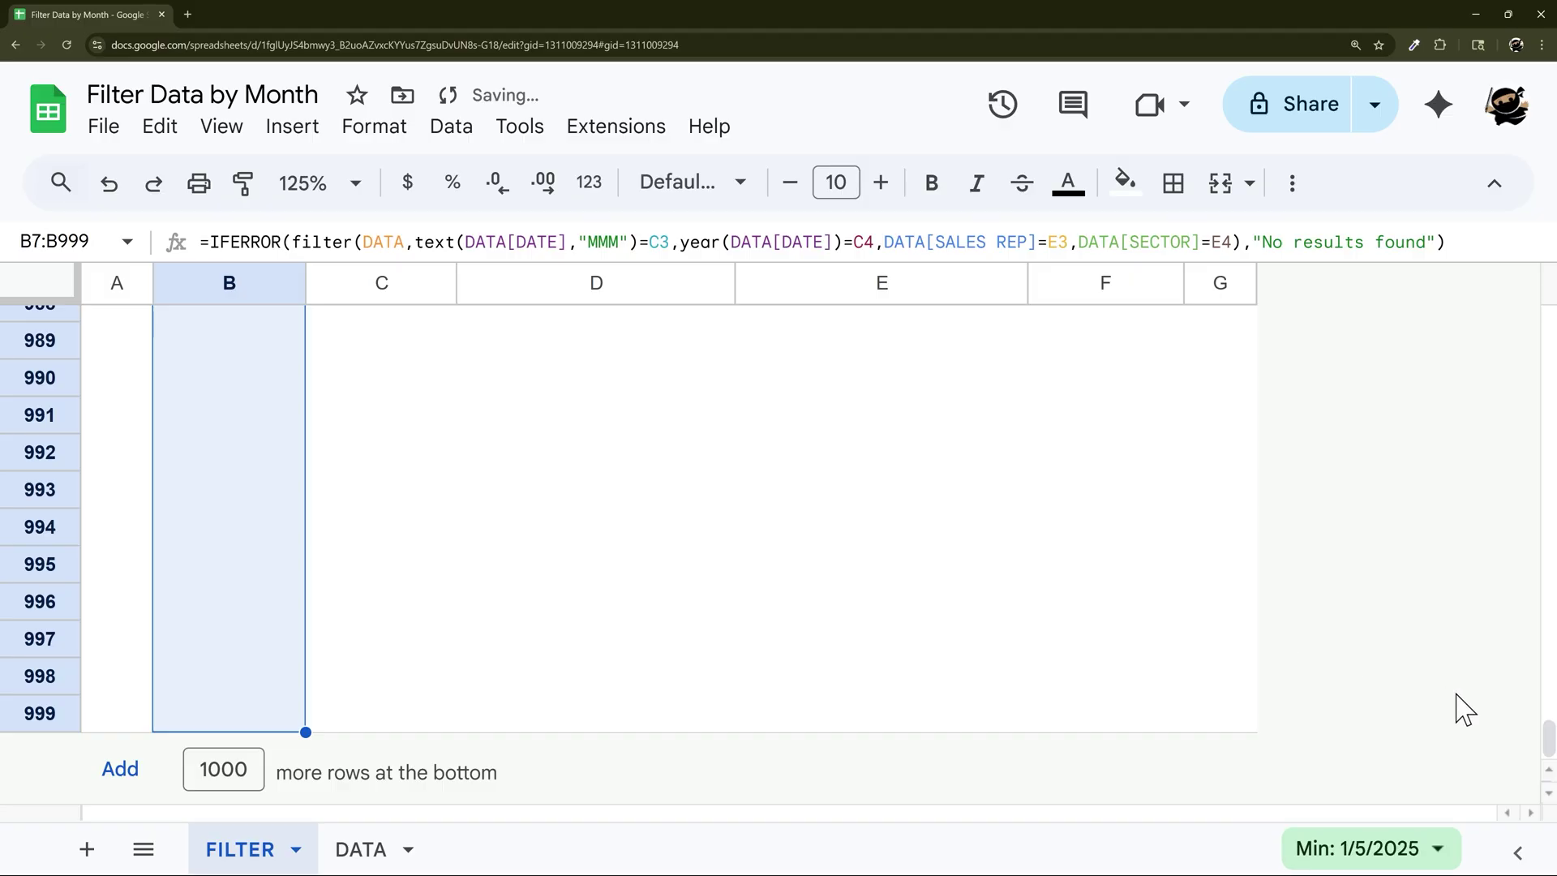
- Format the AMOUNT column from F7 downward as currency with no decimal places
drag(1548, 734, 1532, 817)
click(1119, 568)
shift+click(1107, 717)
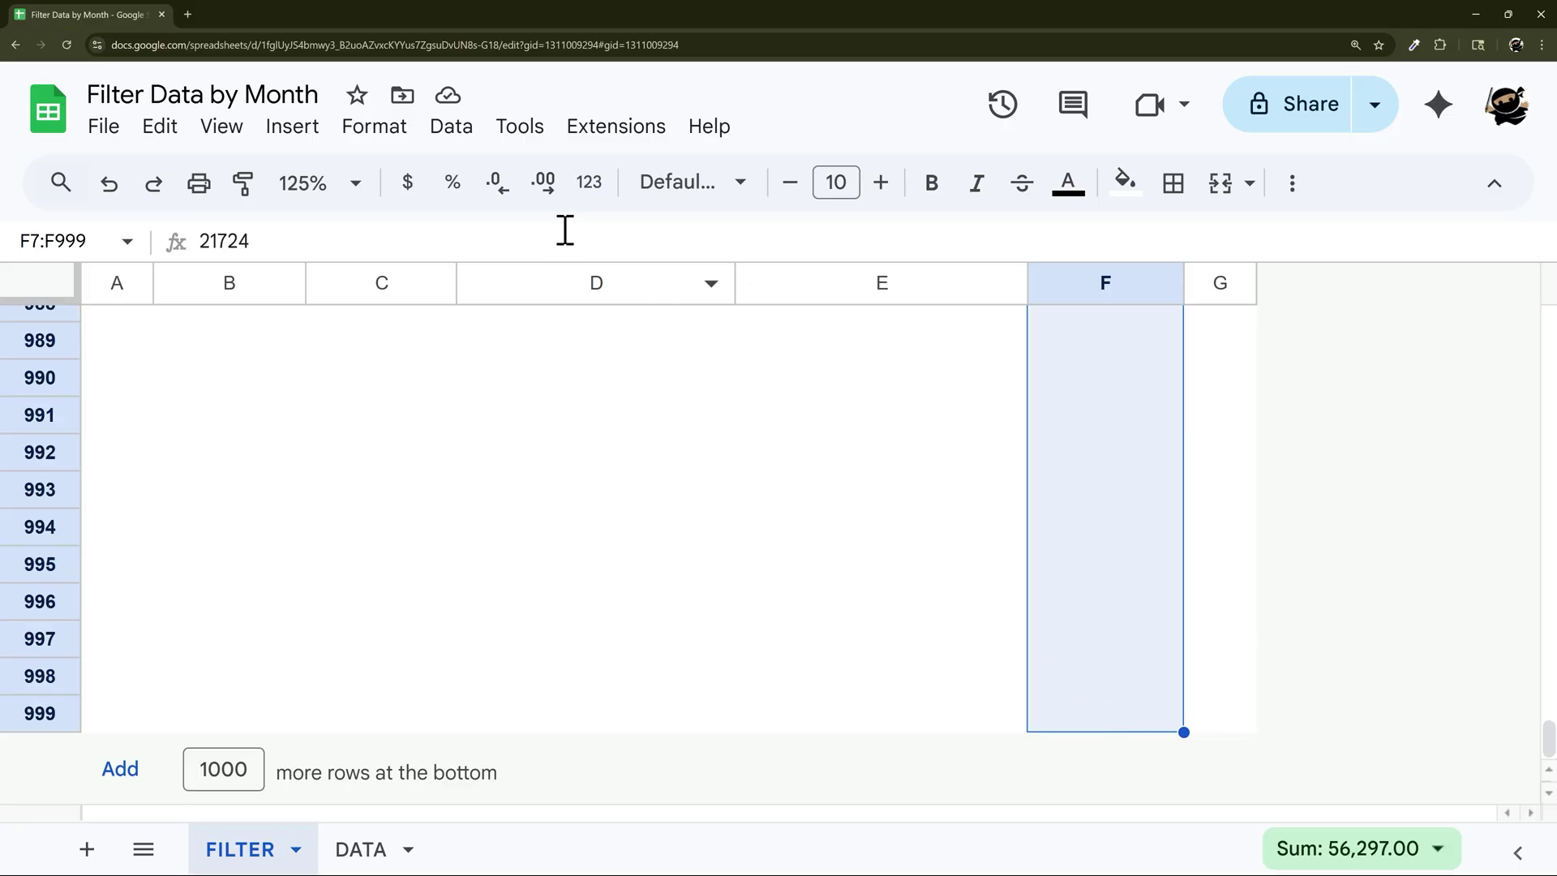
click(410, 188)
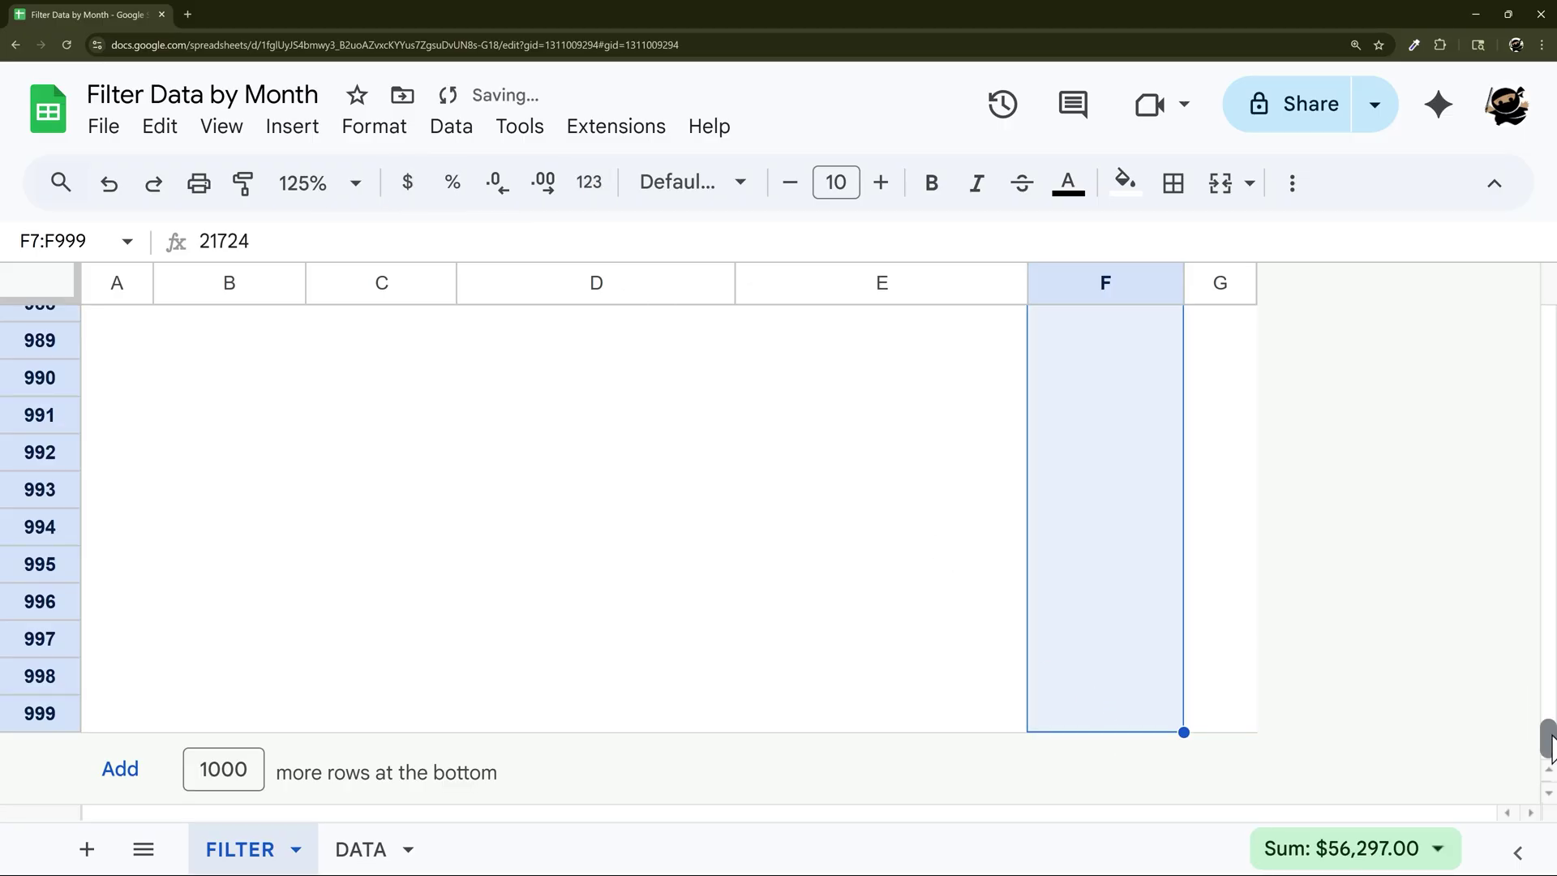
drag(1550, 742, 1549, 324)
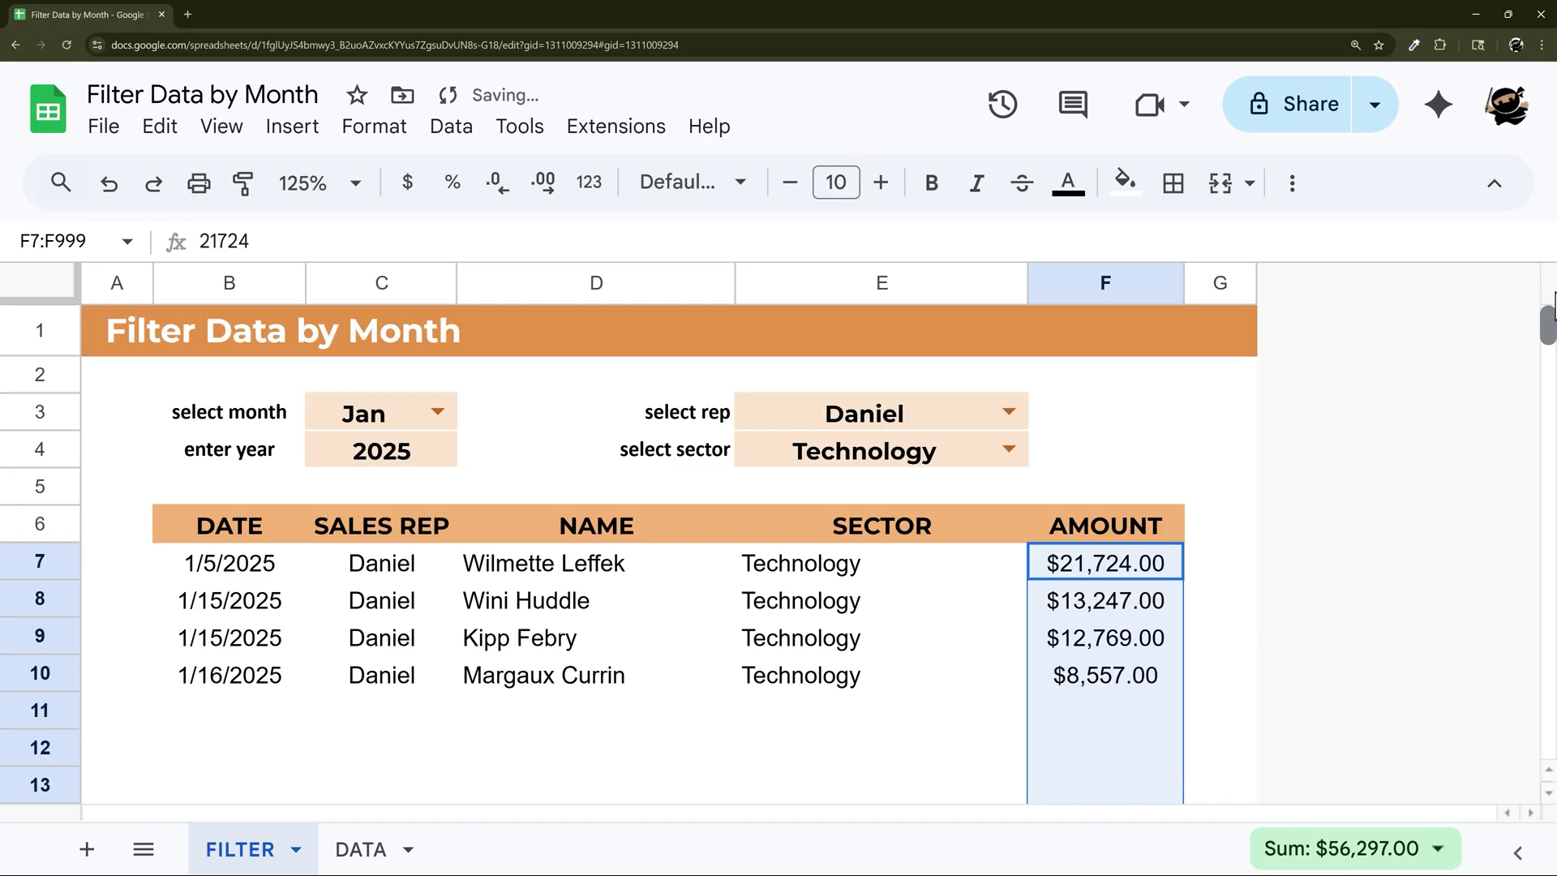
double_click(498, 195)
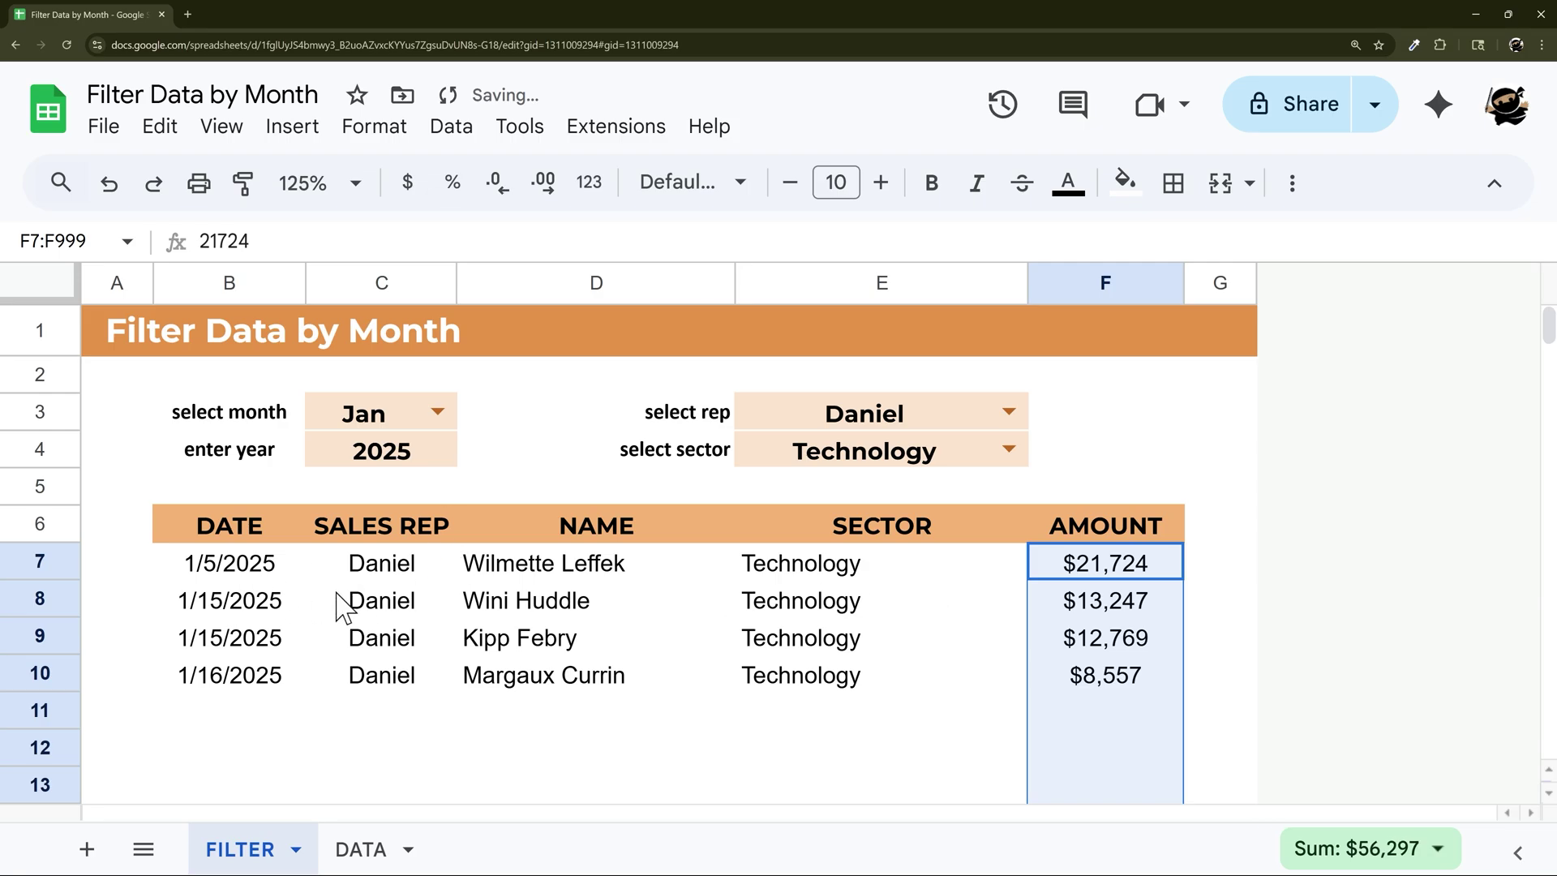
drag(260, 573, 258, 726)
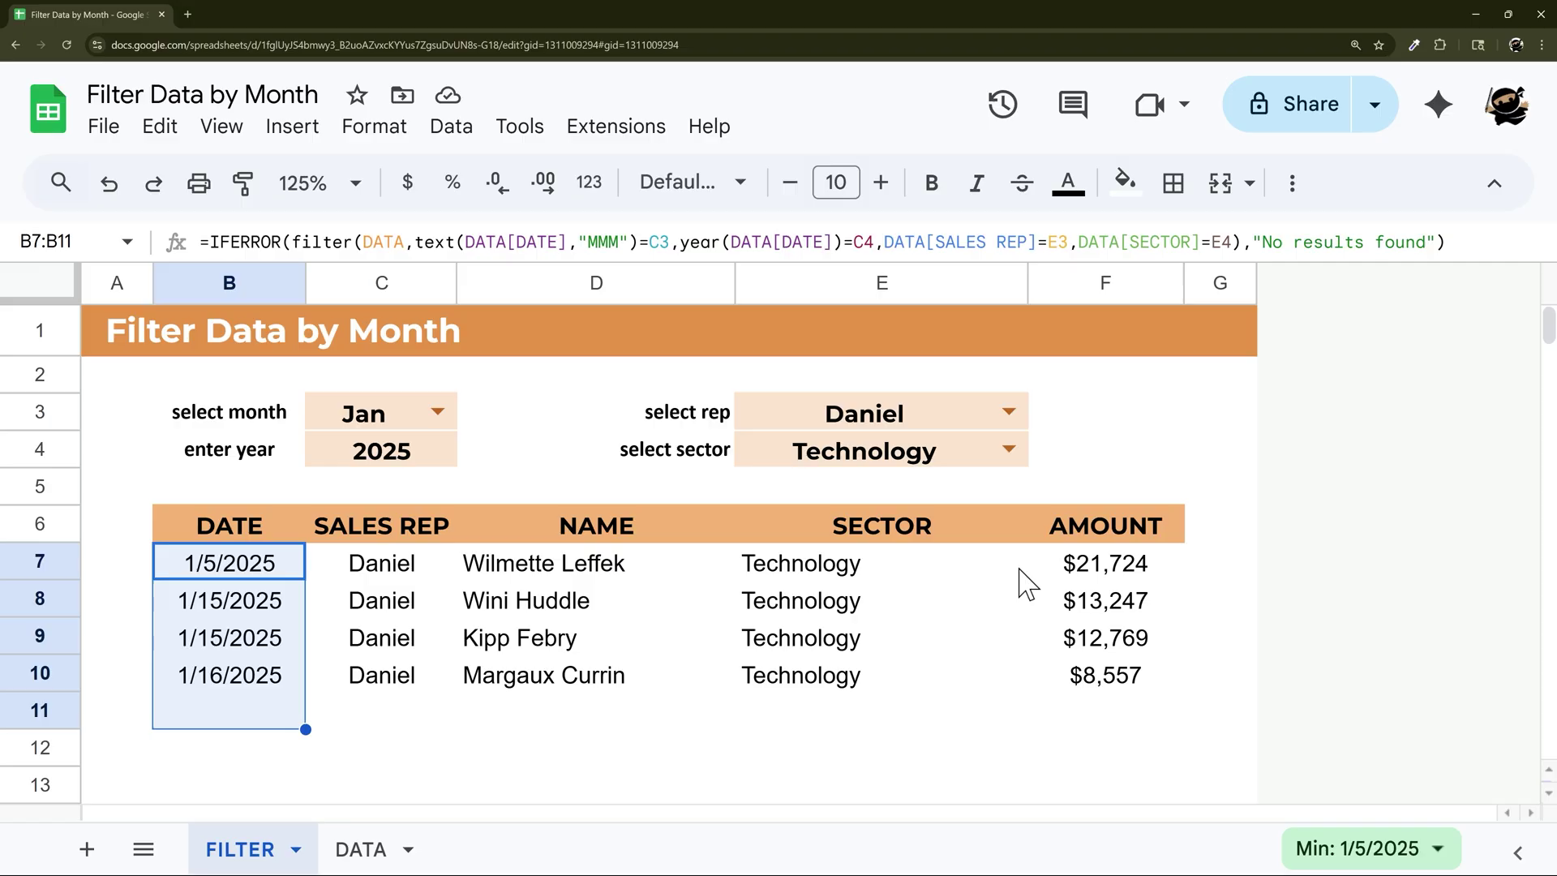
- Delete the sector value in E4
drag(423, 564, 417, 718)
drag(851, 572, 852, 685)
click(936, 464)
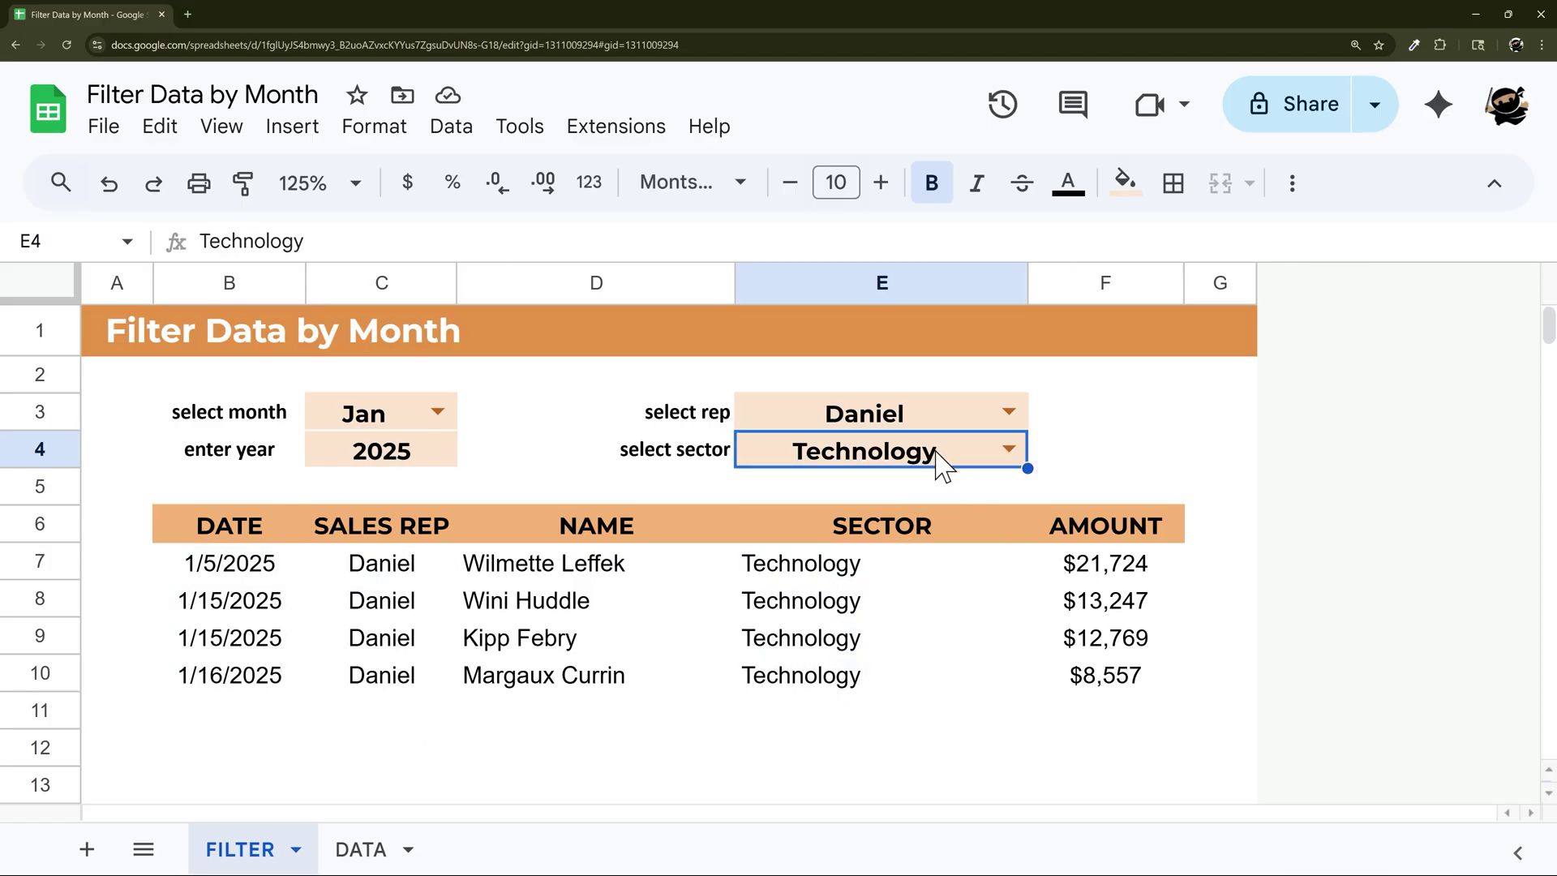
key(Delete)
click(213, 568)
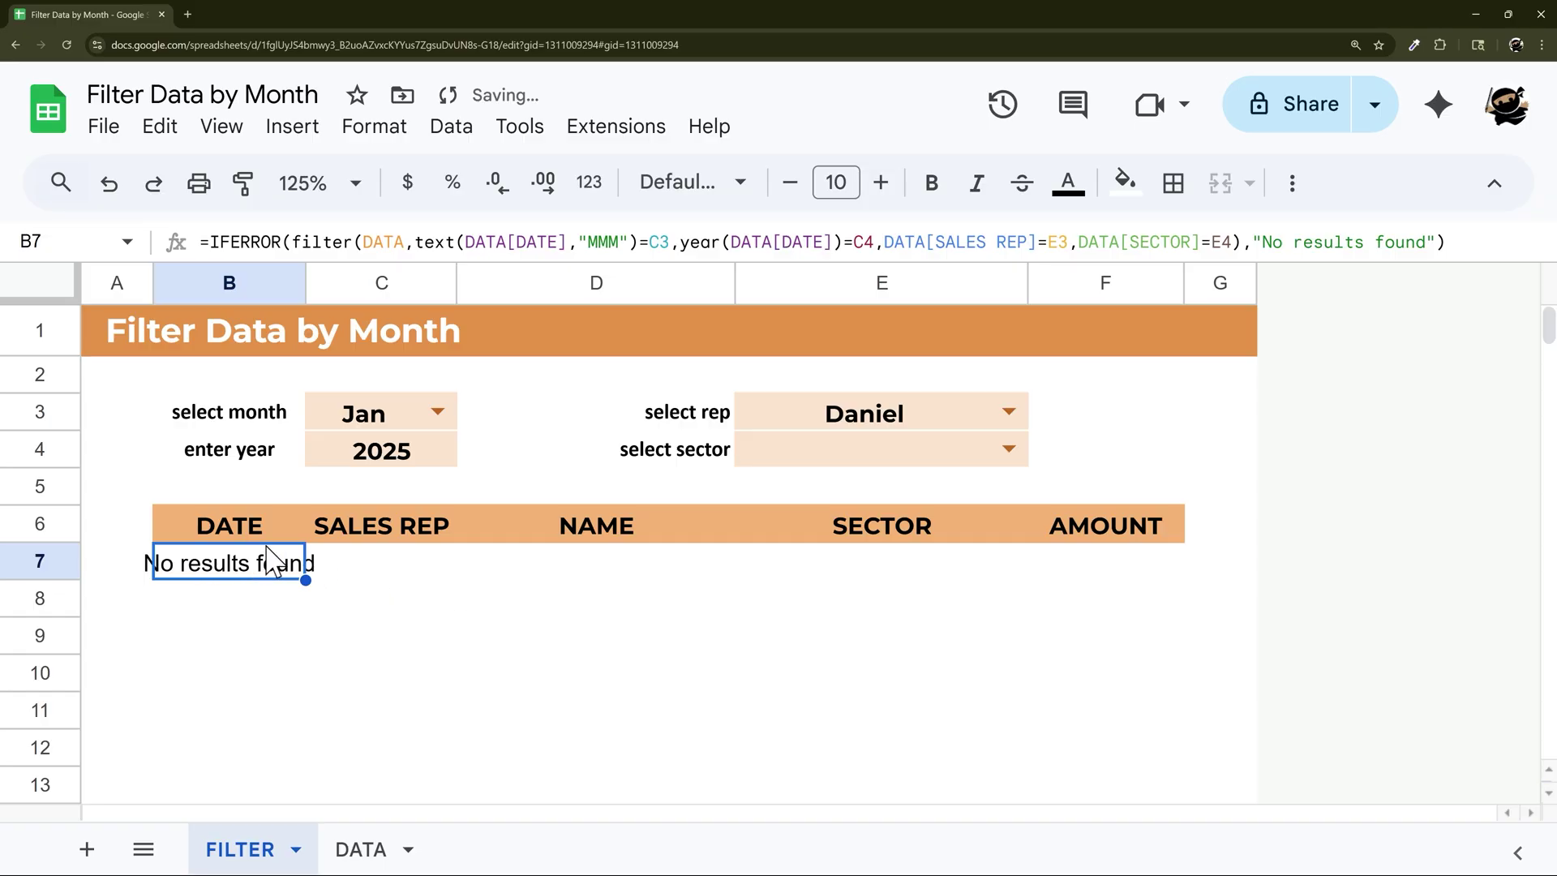
- Check the DATA sheet, then return to FILTER and enlarge the formula bar
click(377, 848)
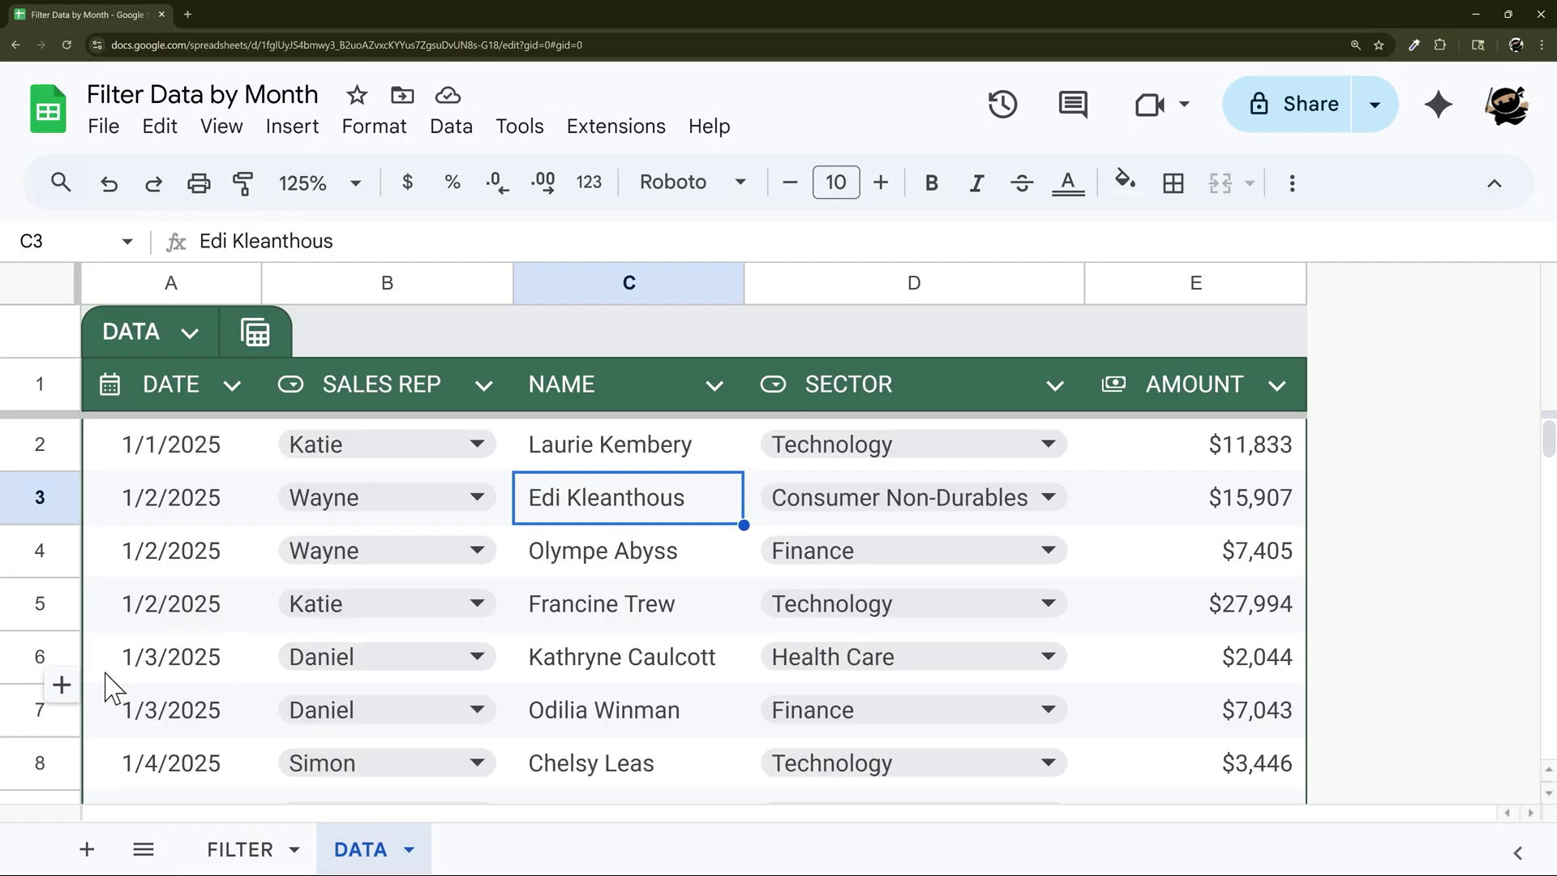
click(166, 661)
click(248, 844)
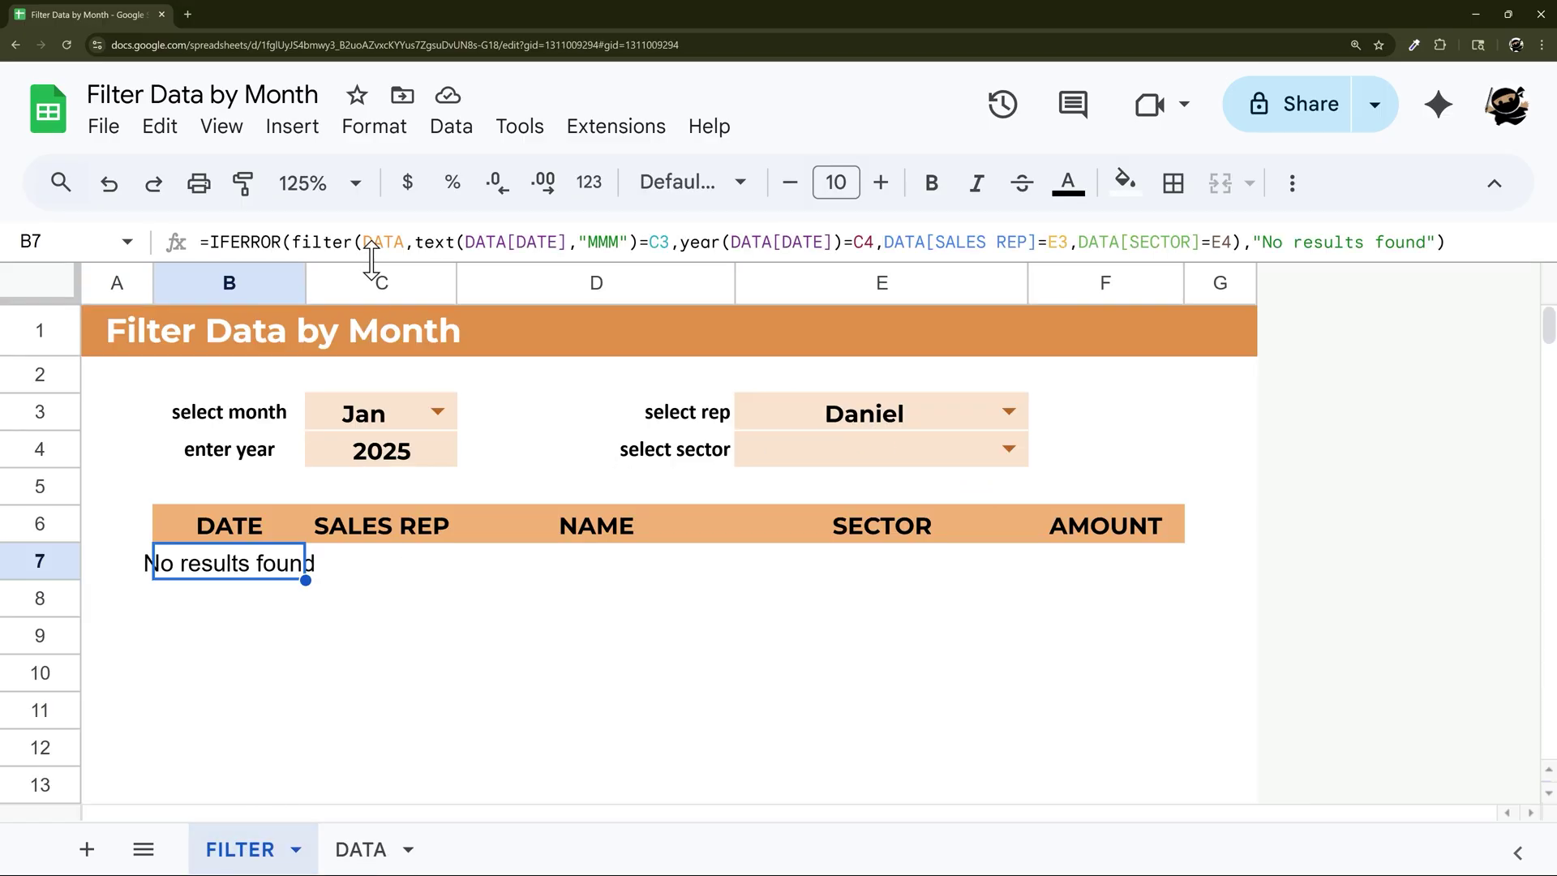
drag(372, 261, 523, 509)
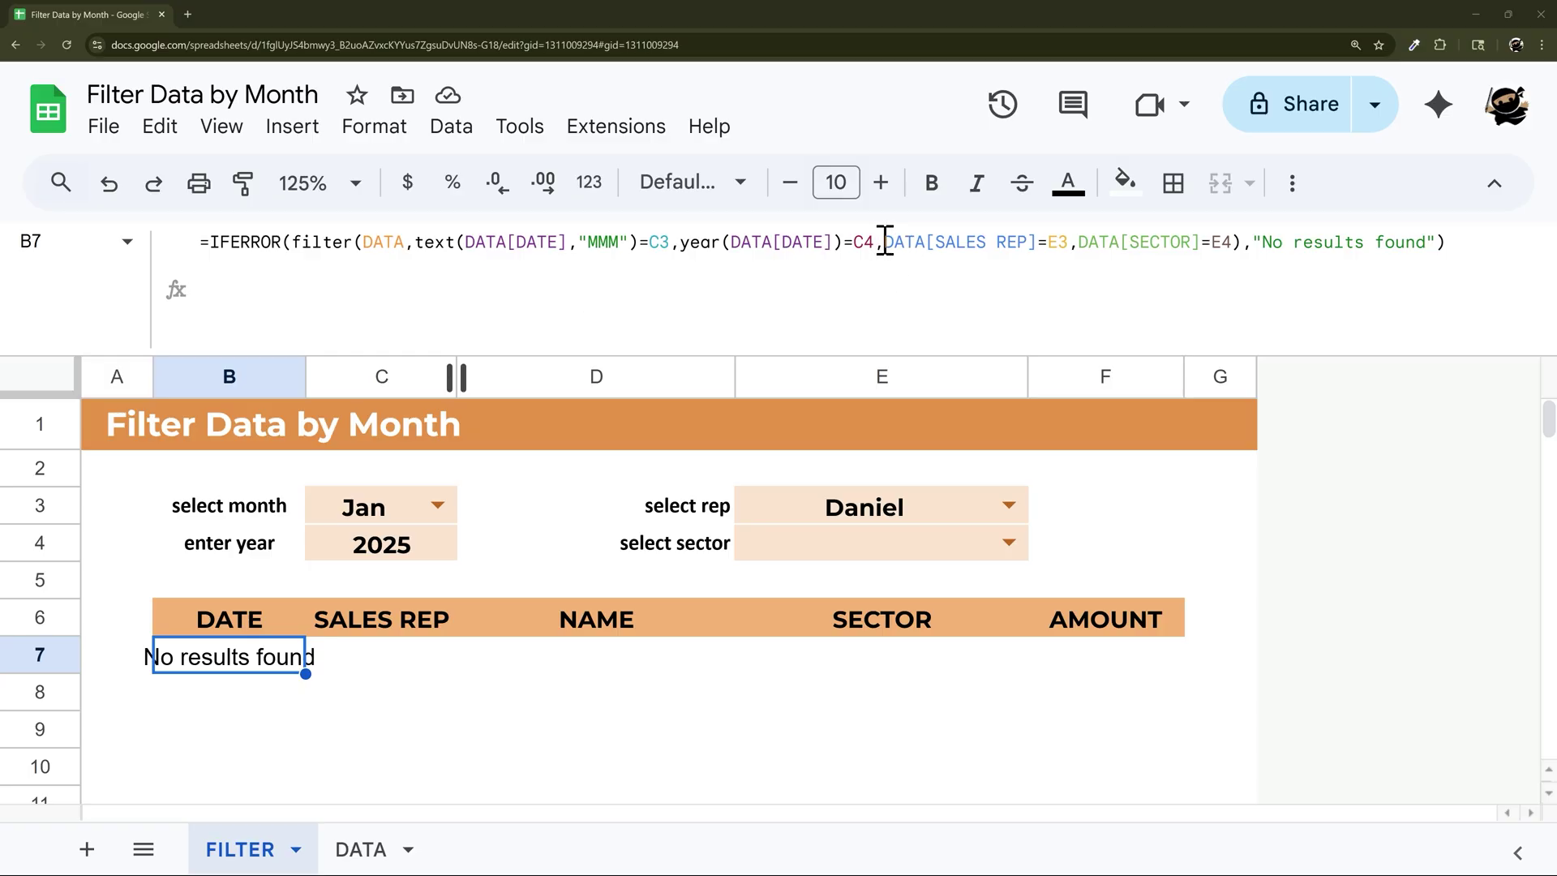
- Preview the rep and sector conditions, then begin an IF(E3="", wrapper before the rep test
drag(885, 241, 1070, 242)
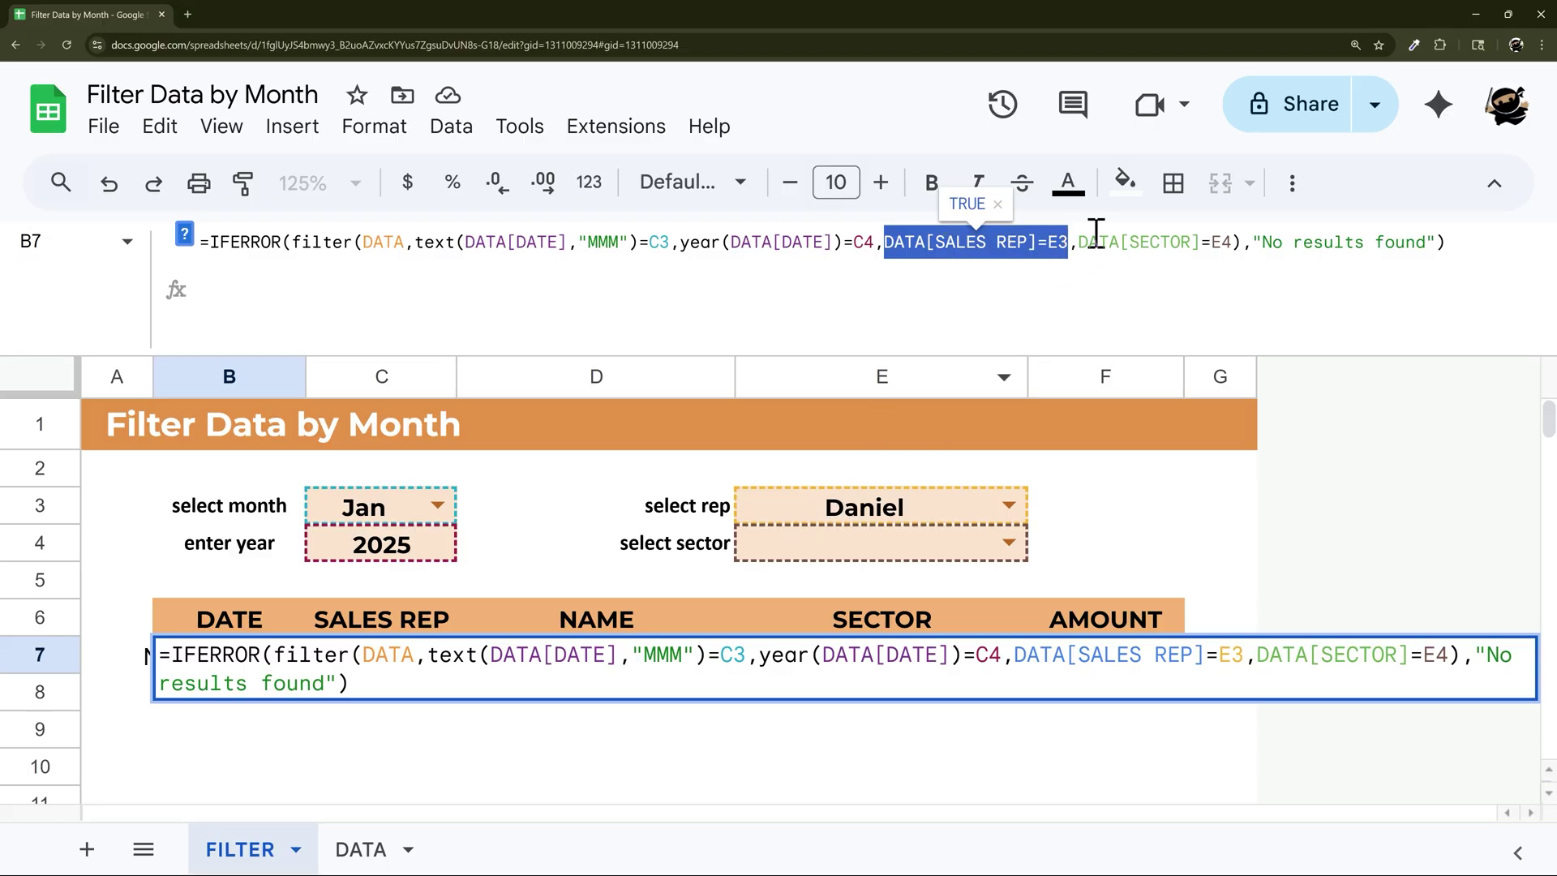
drag(1078, 241, 1231, 242)
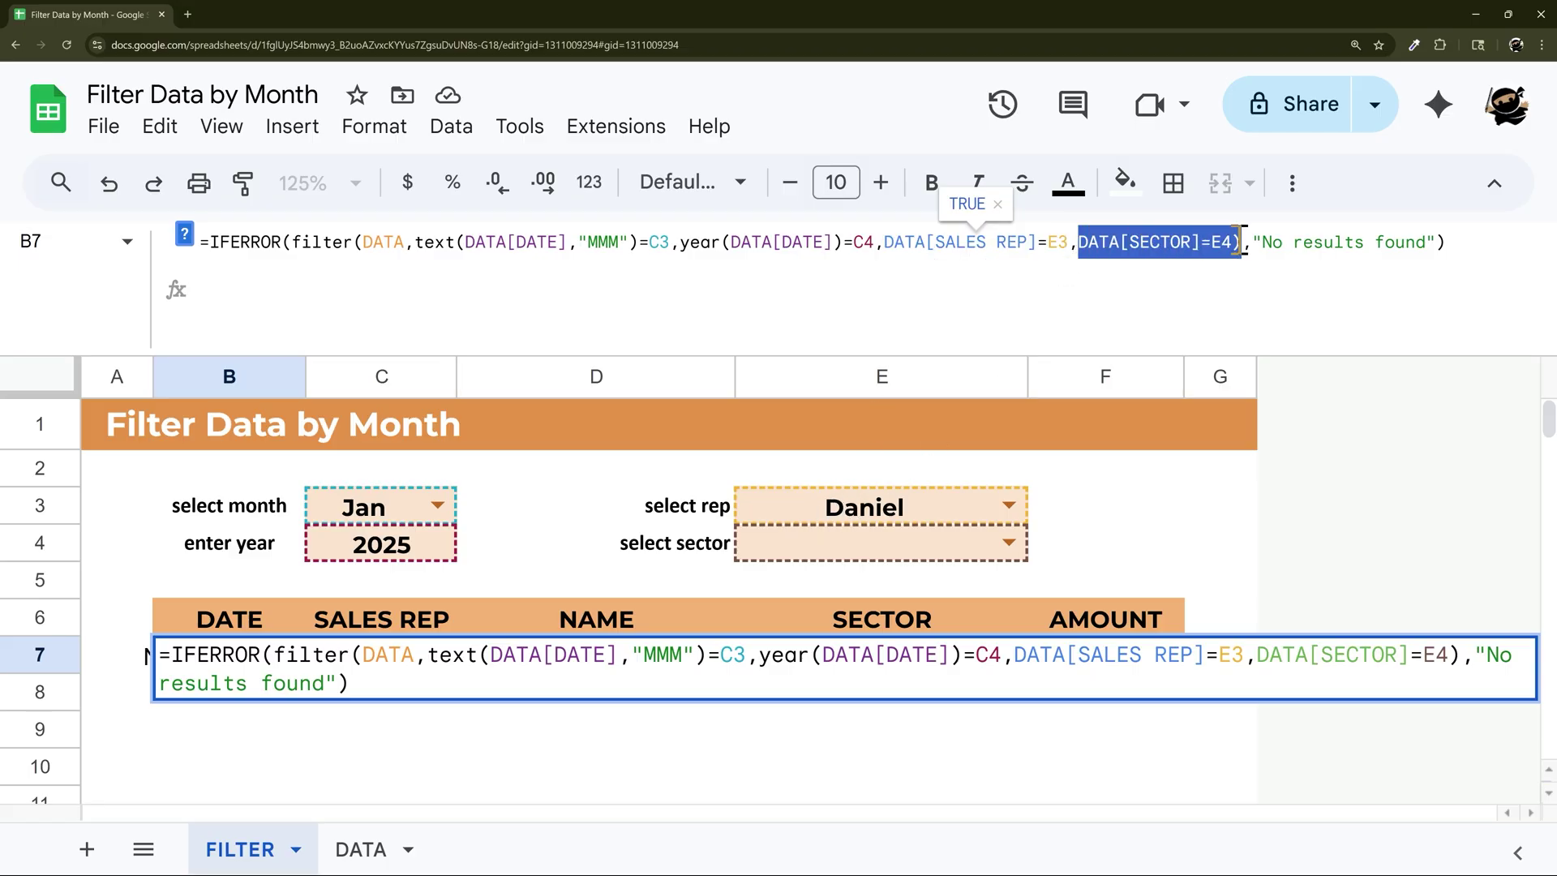
click(883, 243)
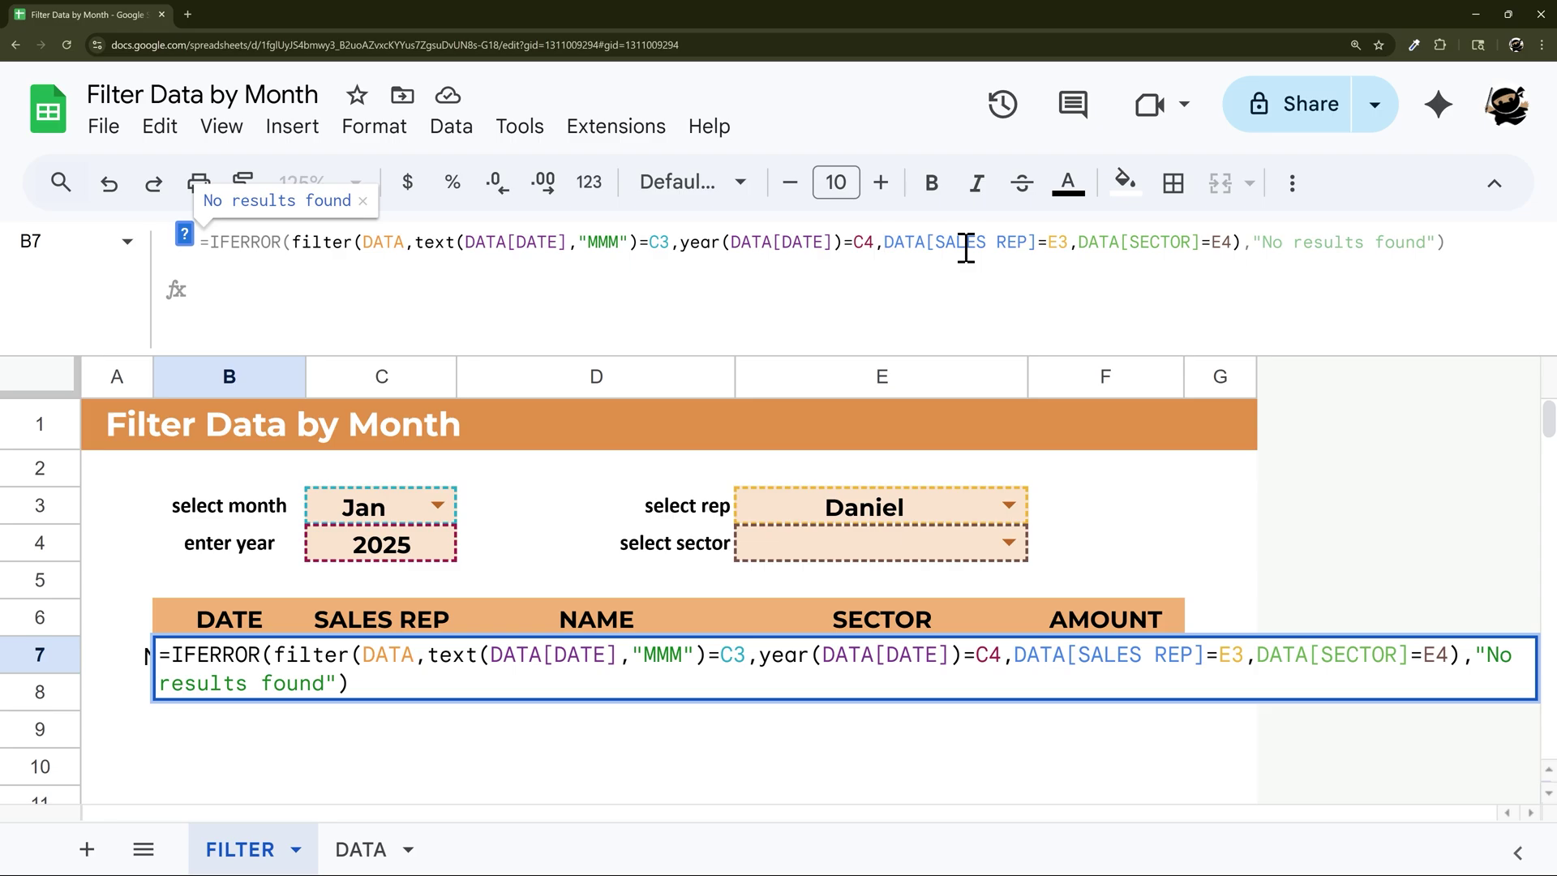
text(IF(E3="")
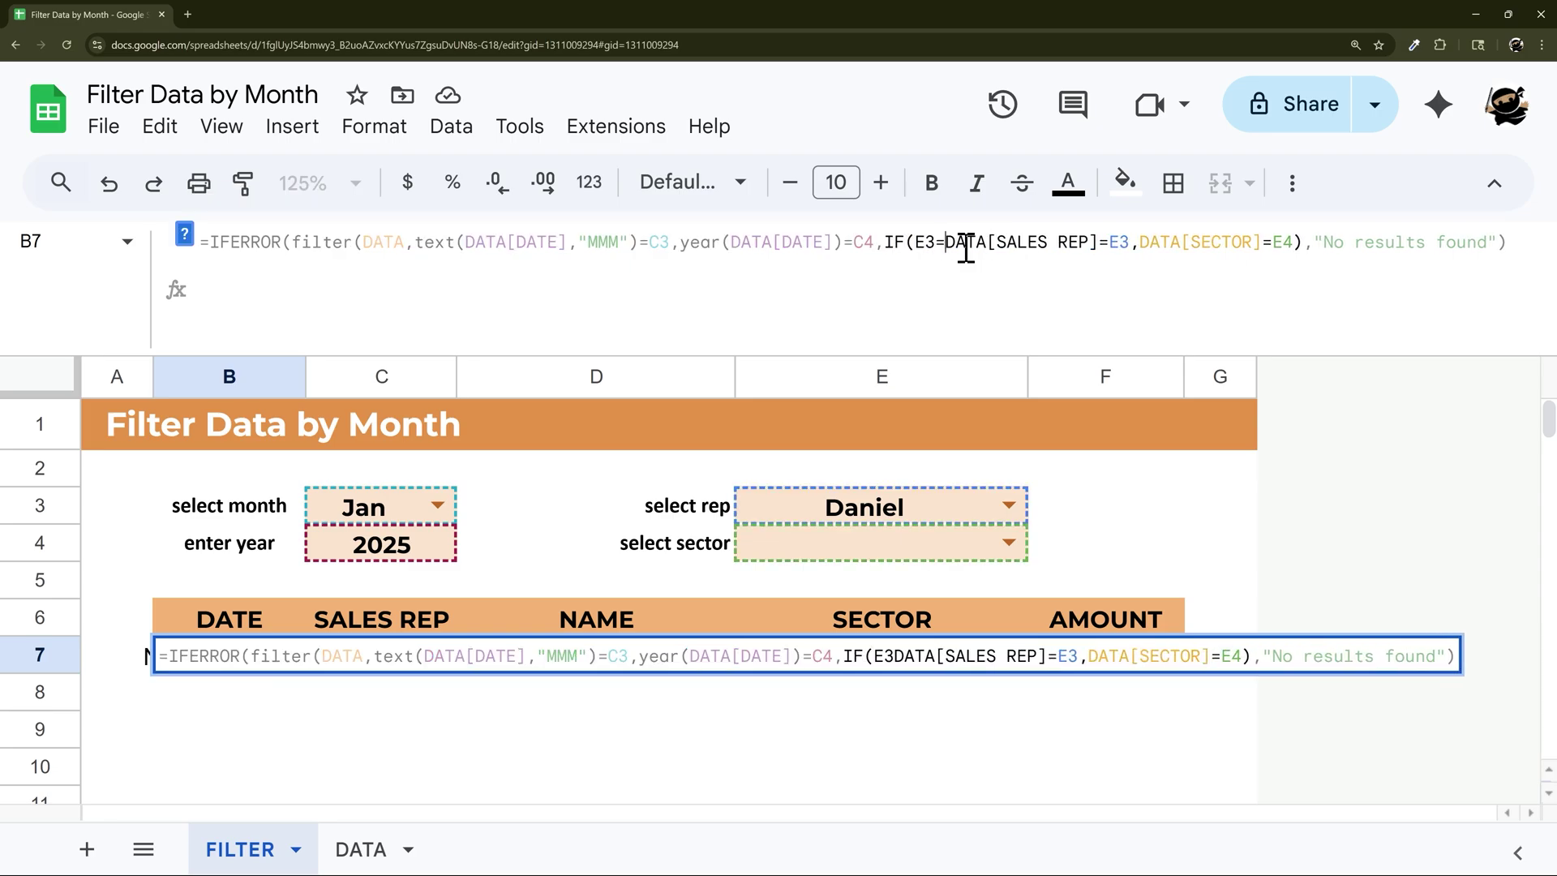
text(,)
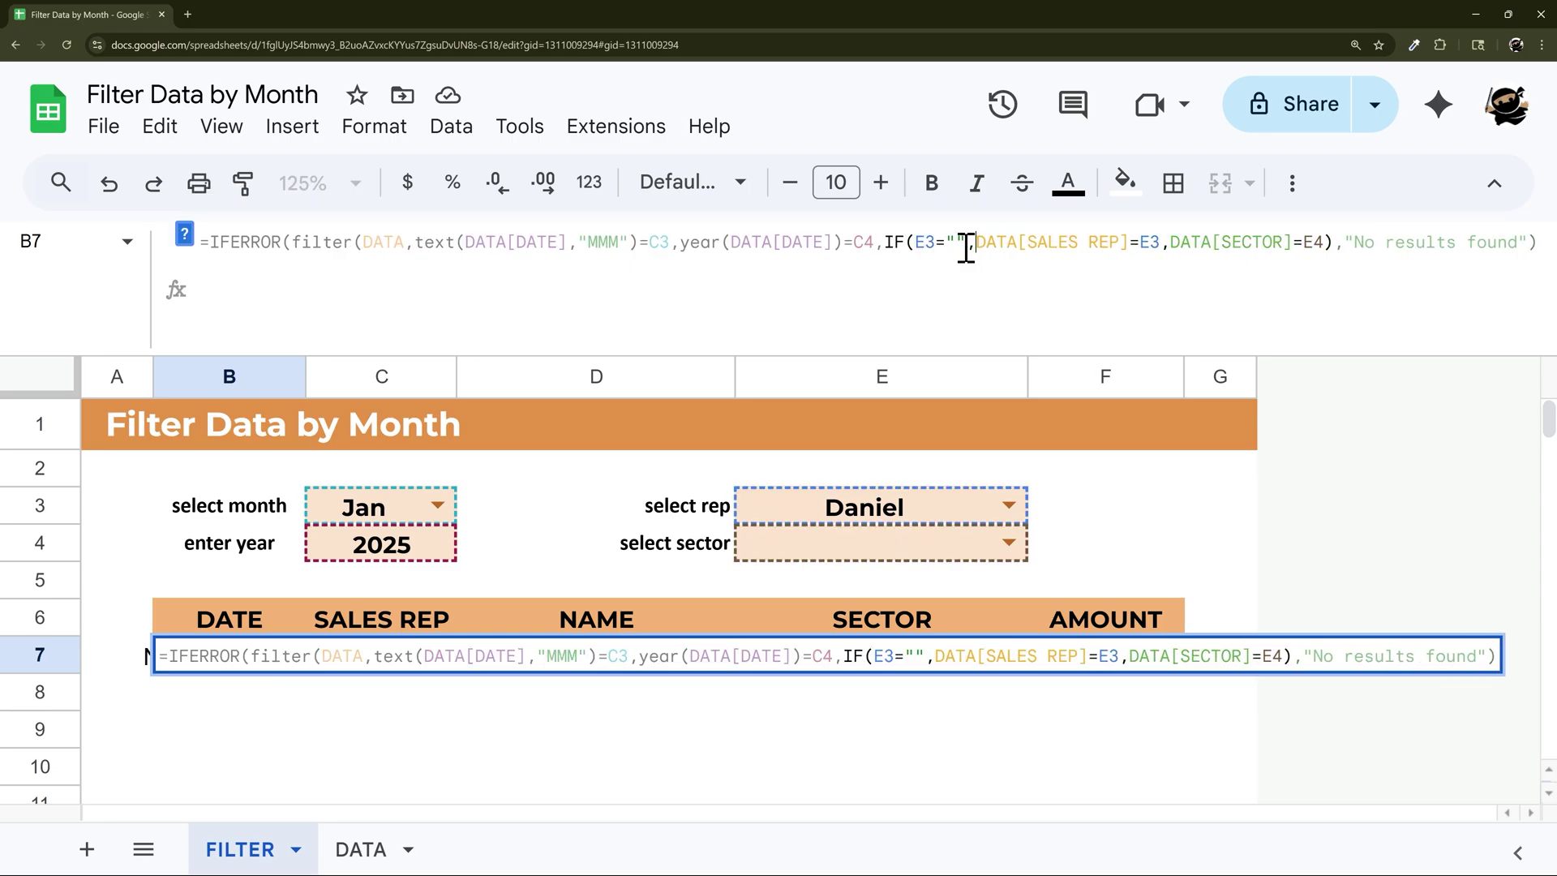
- Complete the rep condition as IF(E3="",DATA[SALES REP]<>"",DATA[SALES REP]=E3) and commit
drag(976, 242, 1128, 242)
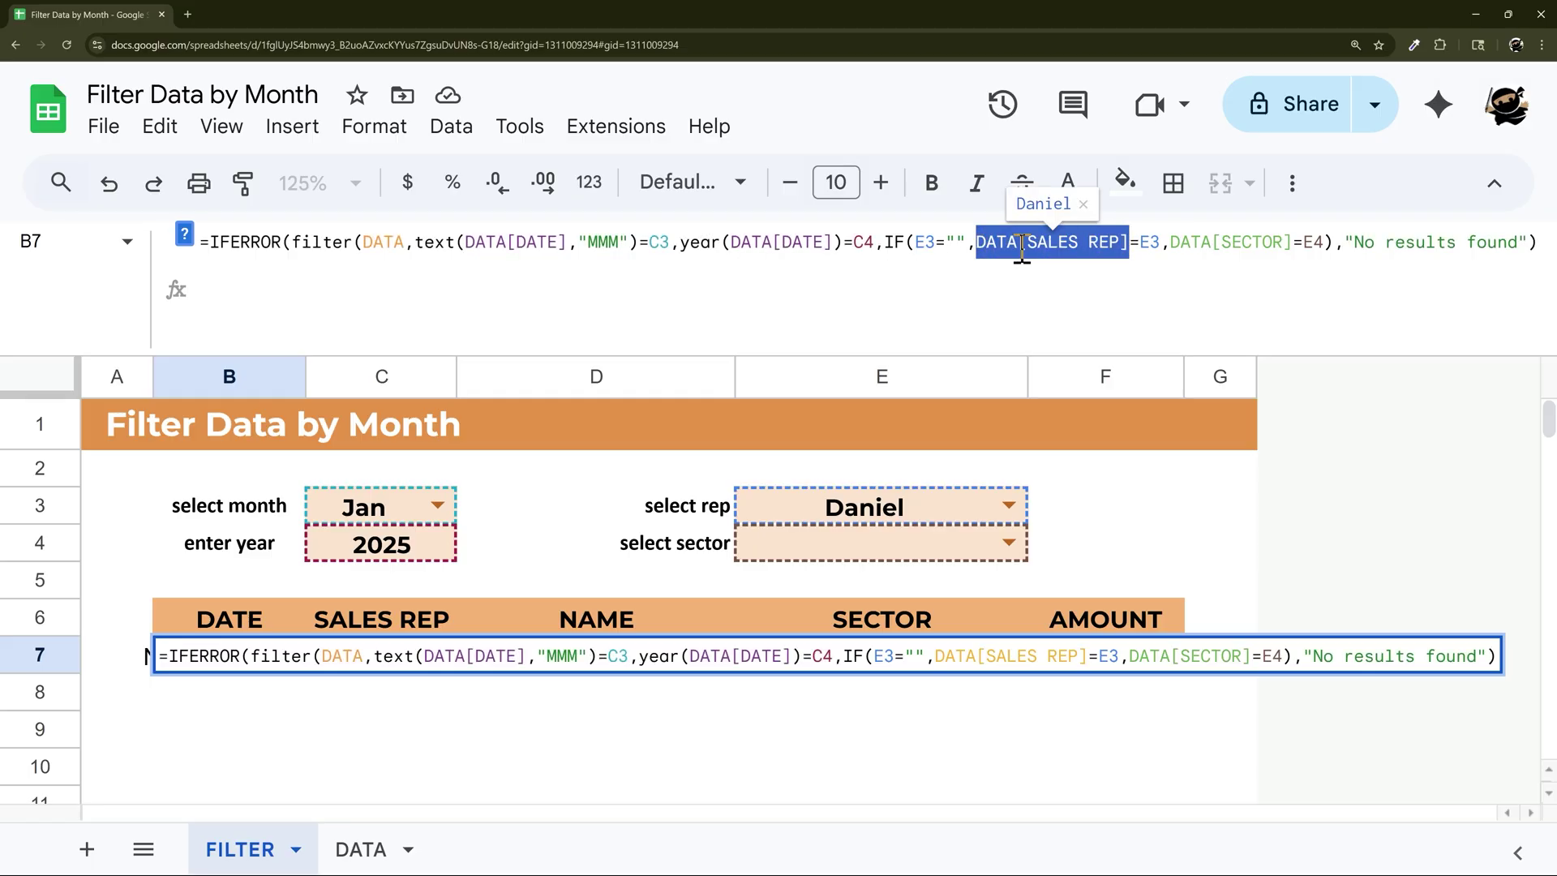
key(ctrl+c)
key(Left)
key(ctrl+v)
text(<>"",)
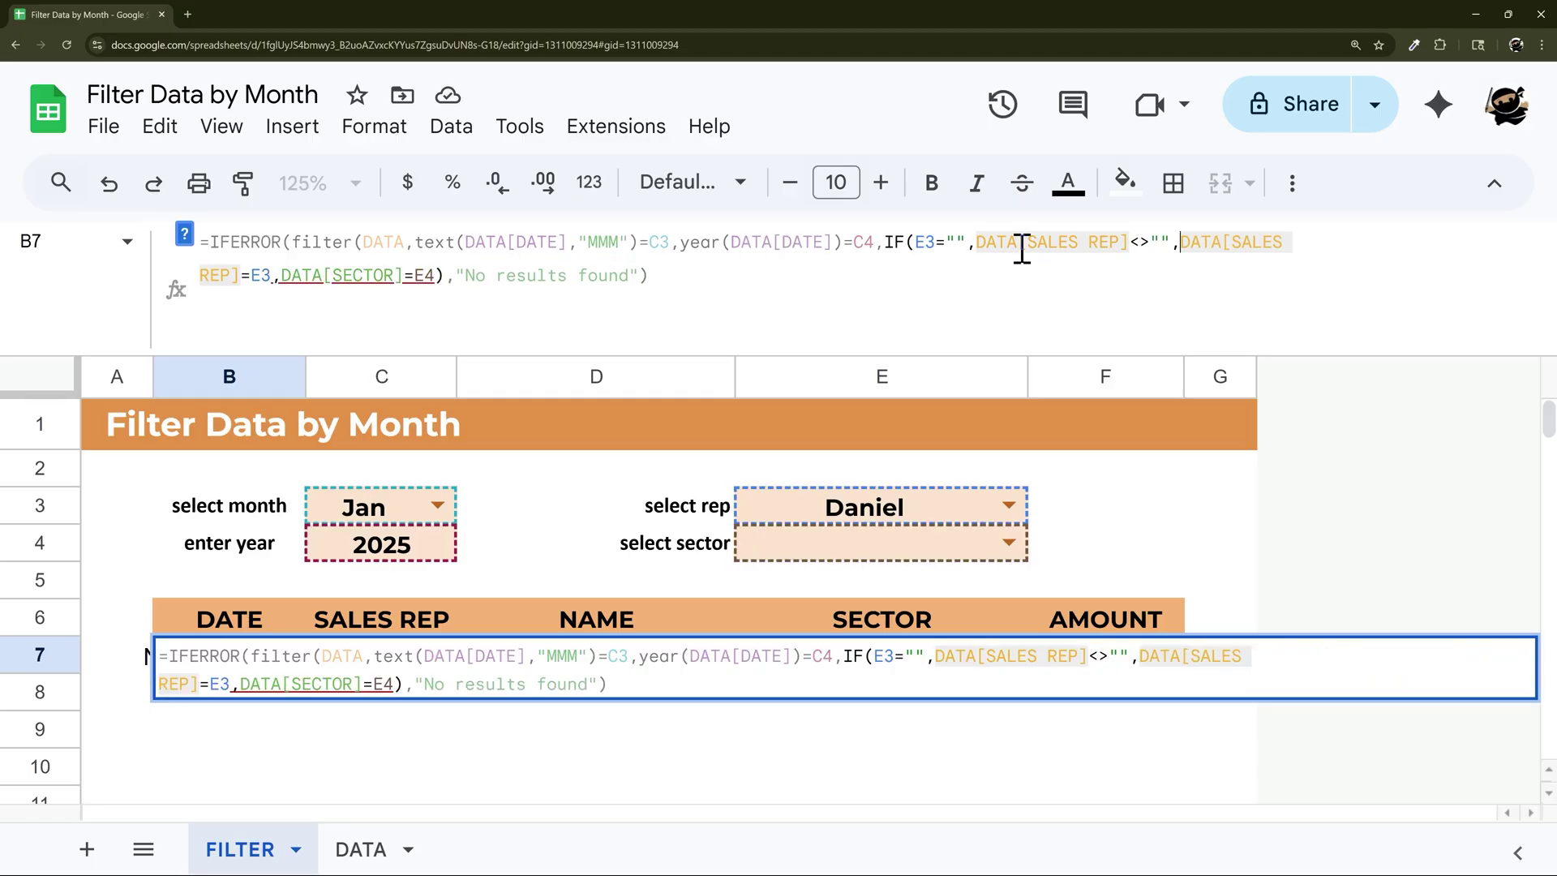
click(276, 274)
text())
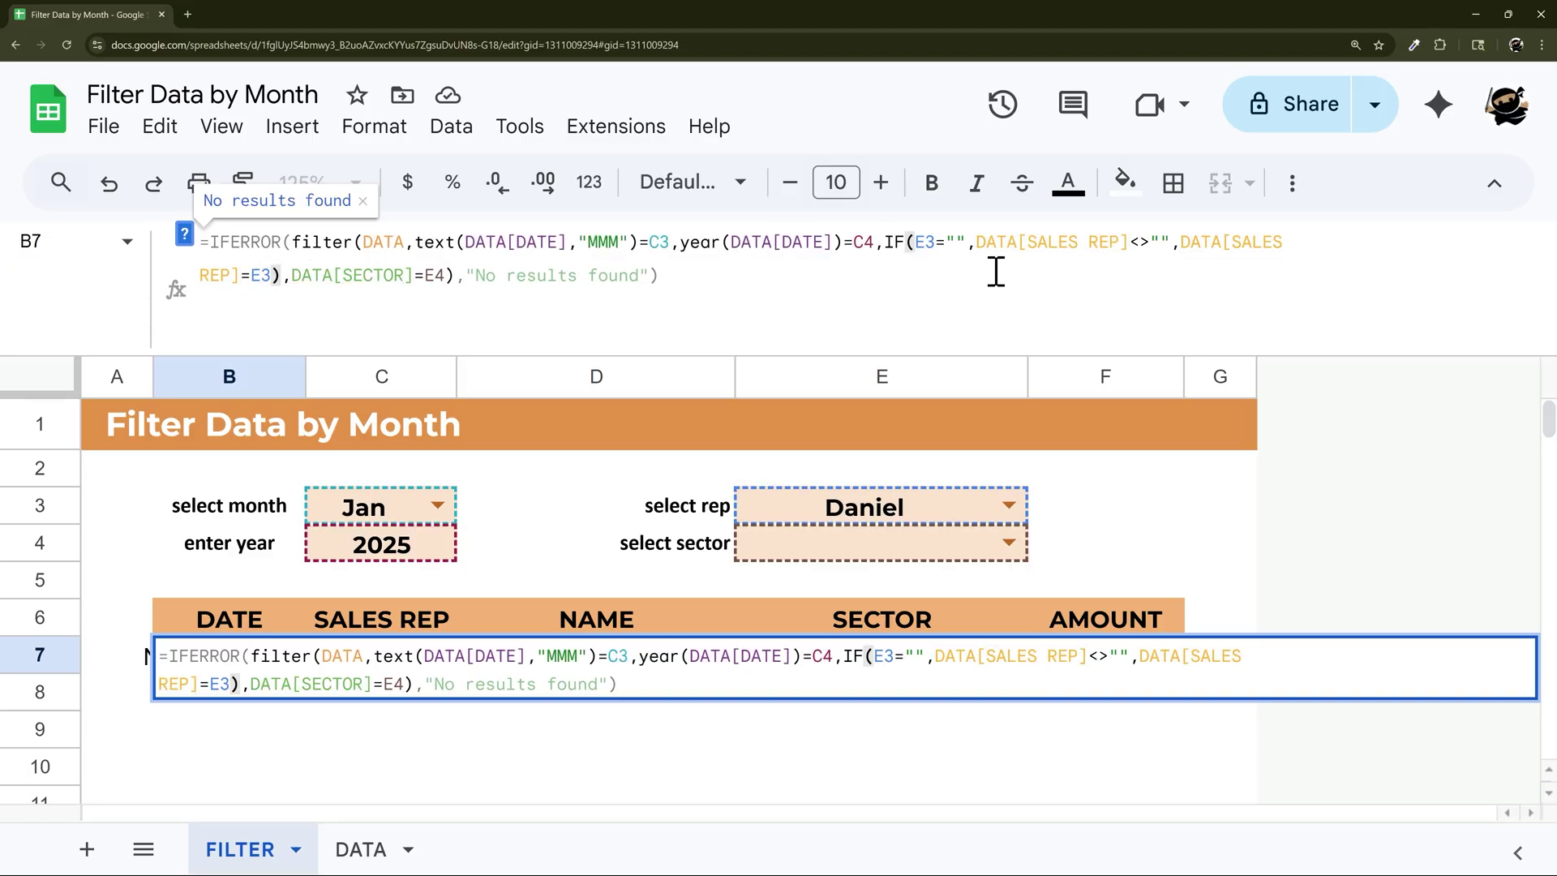
key(Return)
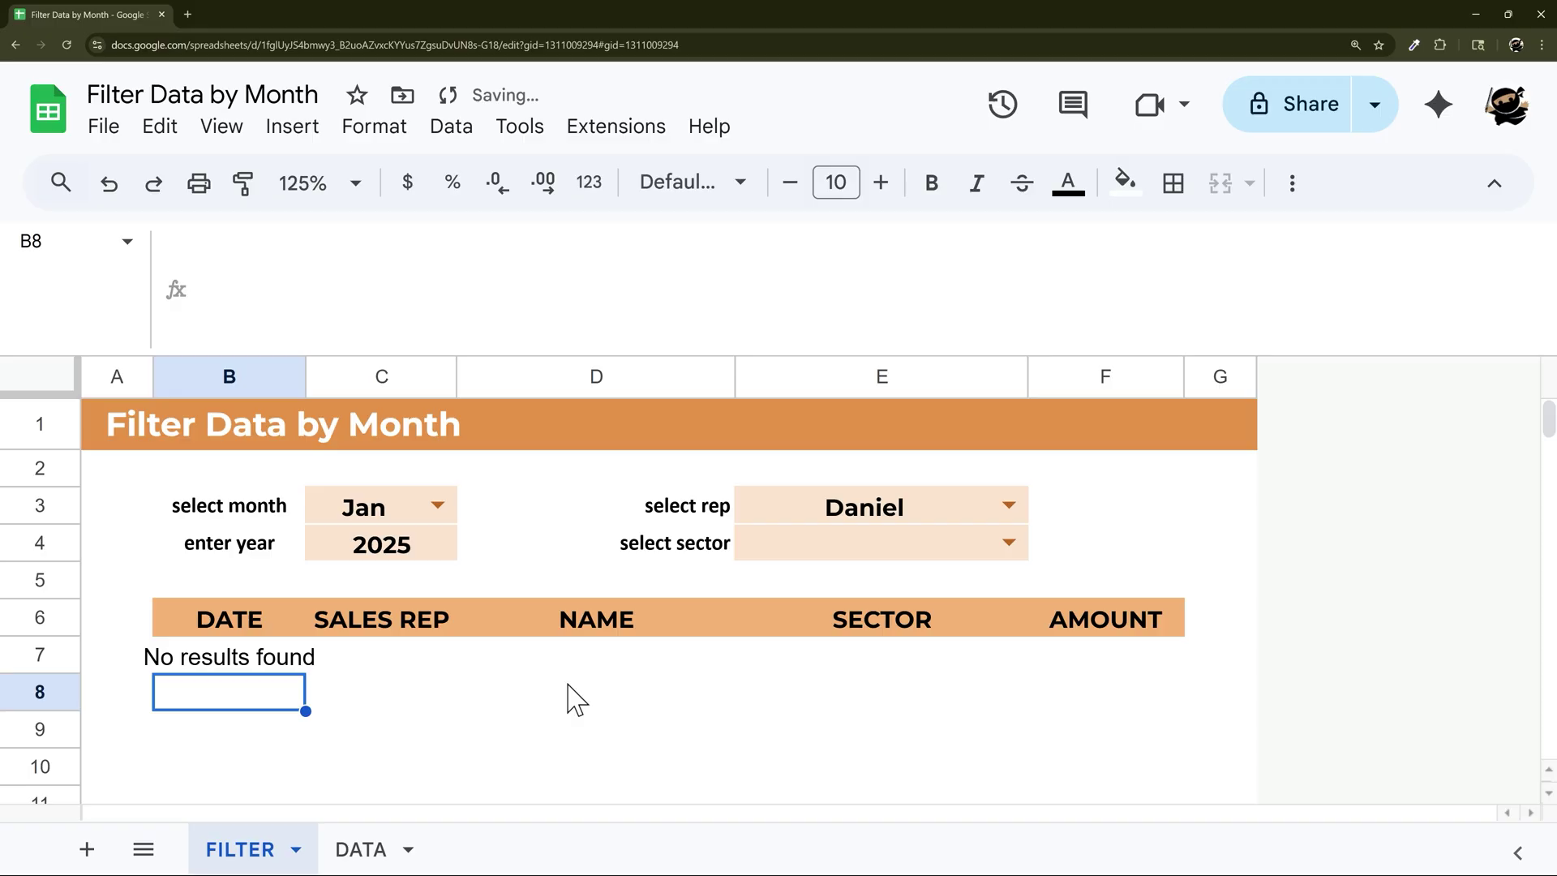
click(285, 658)
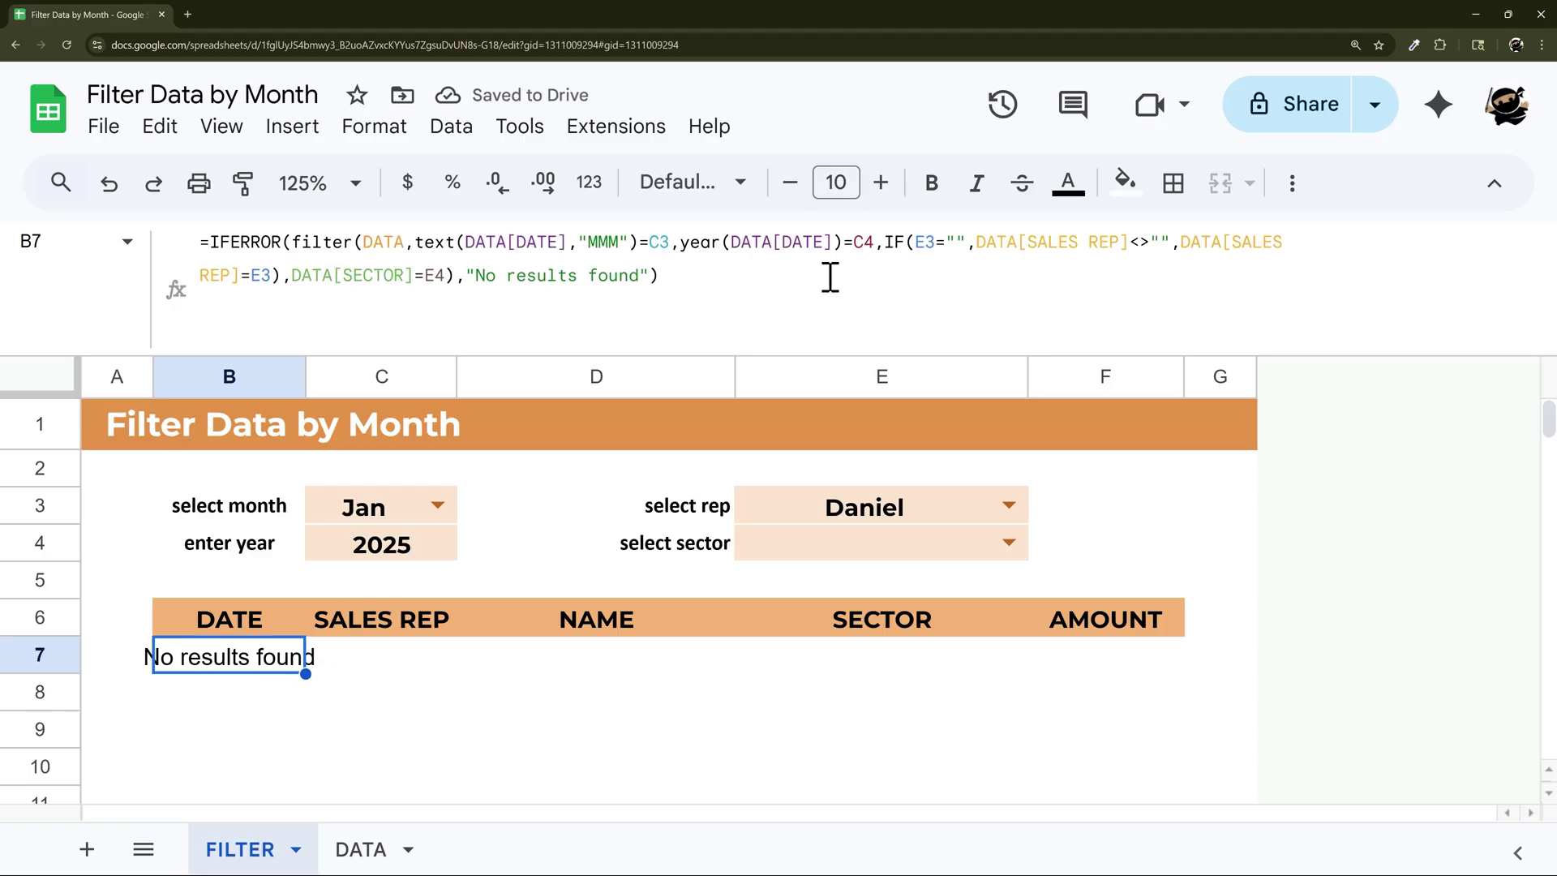
- Rewrite B7's sector test as IF(E4="",DATA[SECTOR]<>"",DATA[SECTOR]=E4) so a blank sector matches all
click(296, 272)
text(IF(E3)
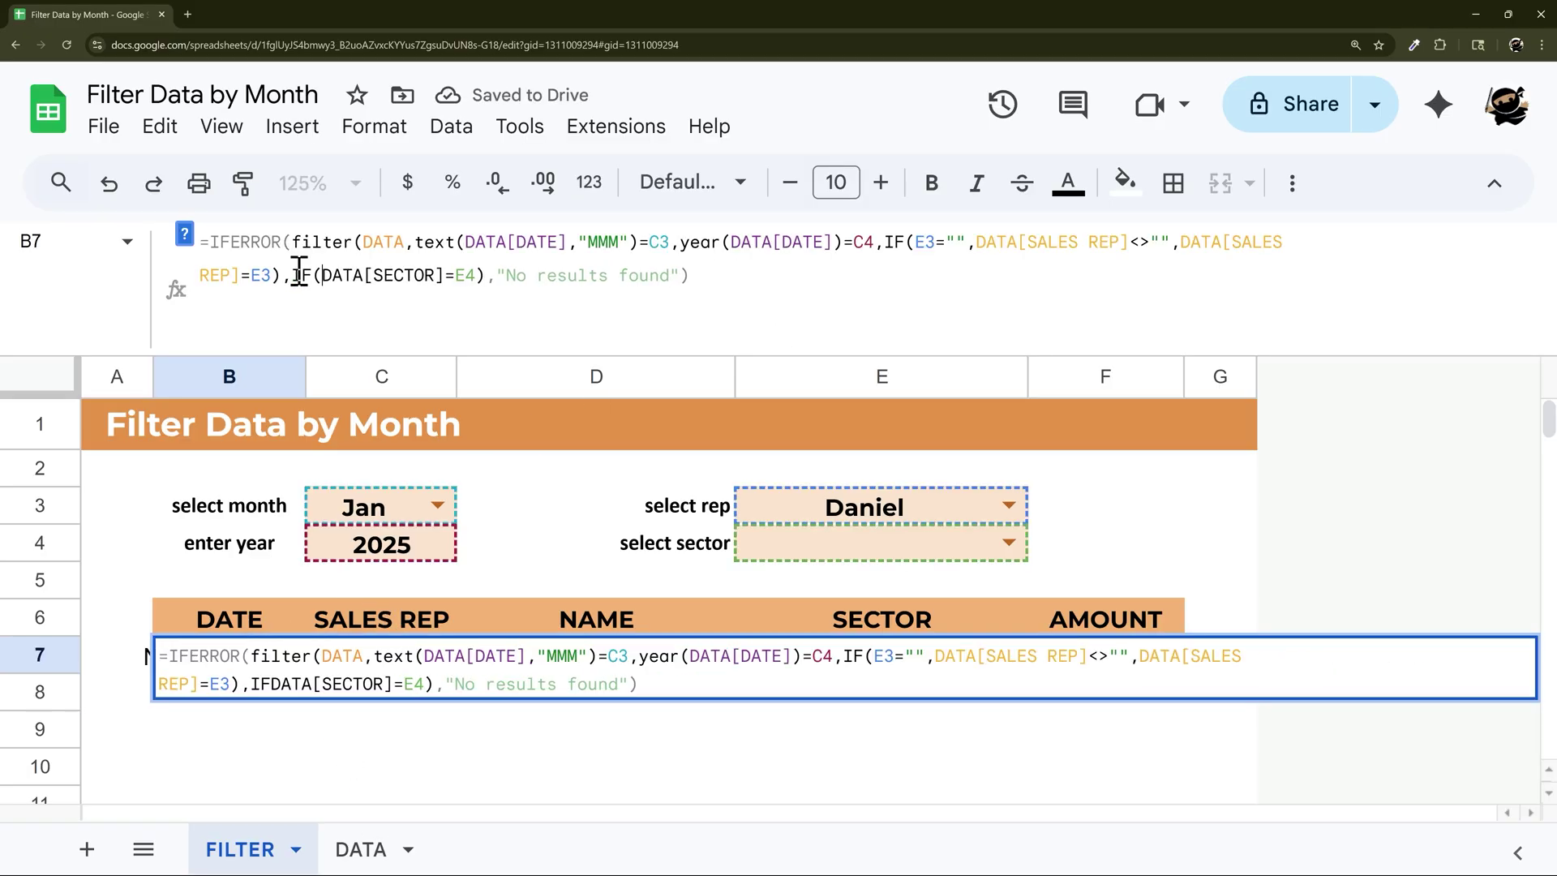
key(BackSpace)
text(4="",)
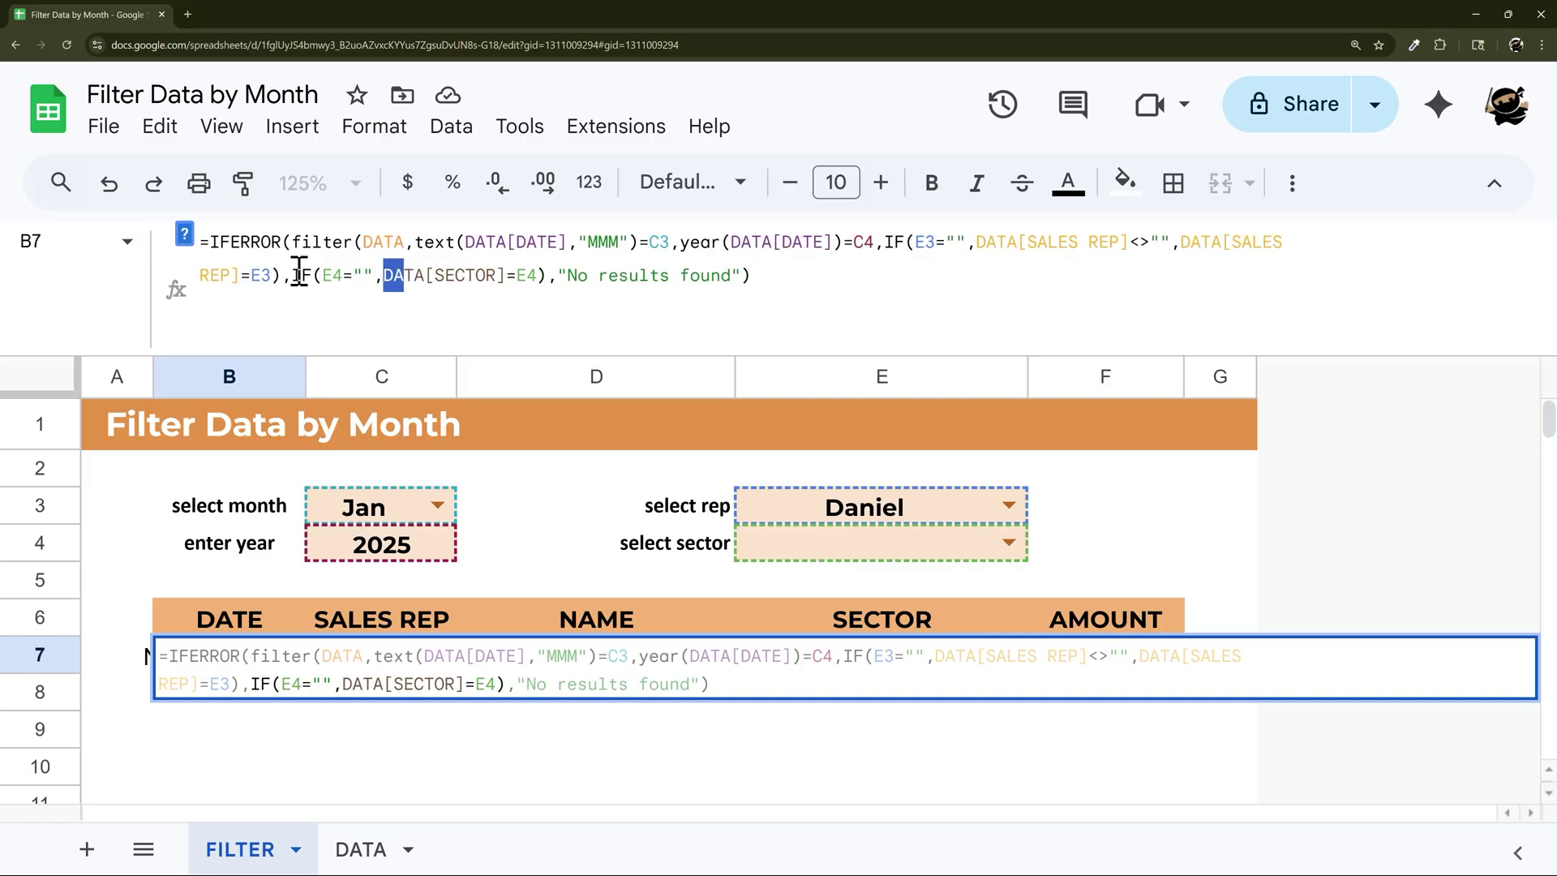
key(shift+Right)
key(shift+Right)
key(shift+Right)
key(shift+Right)
key(shift+Right)
key(shift+Right)
key(shift+Right)
key(shift+Right)
key(shift+Right)
key(shift+Right)
key(ctrl+c)
key(Left)
key(ctrl+v)
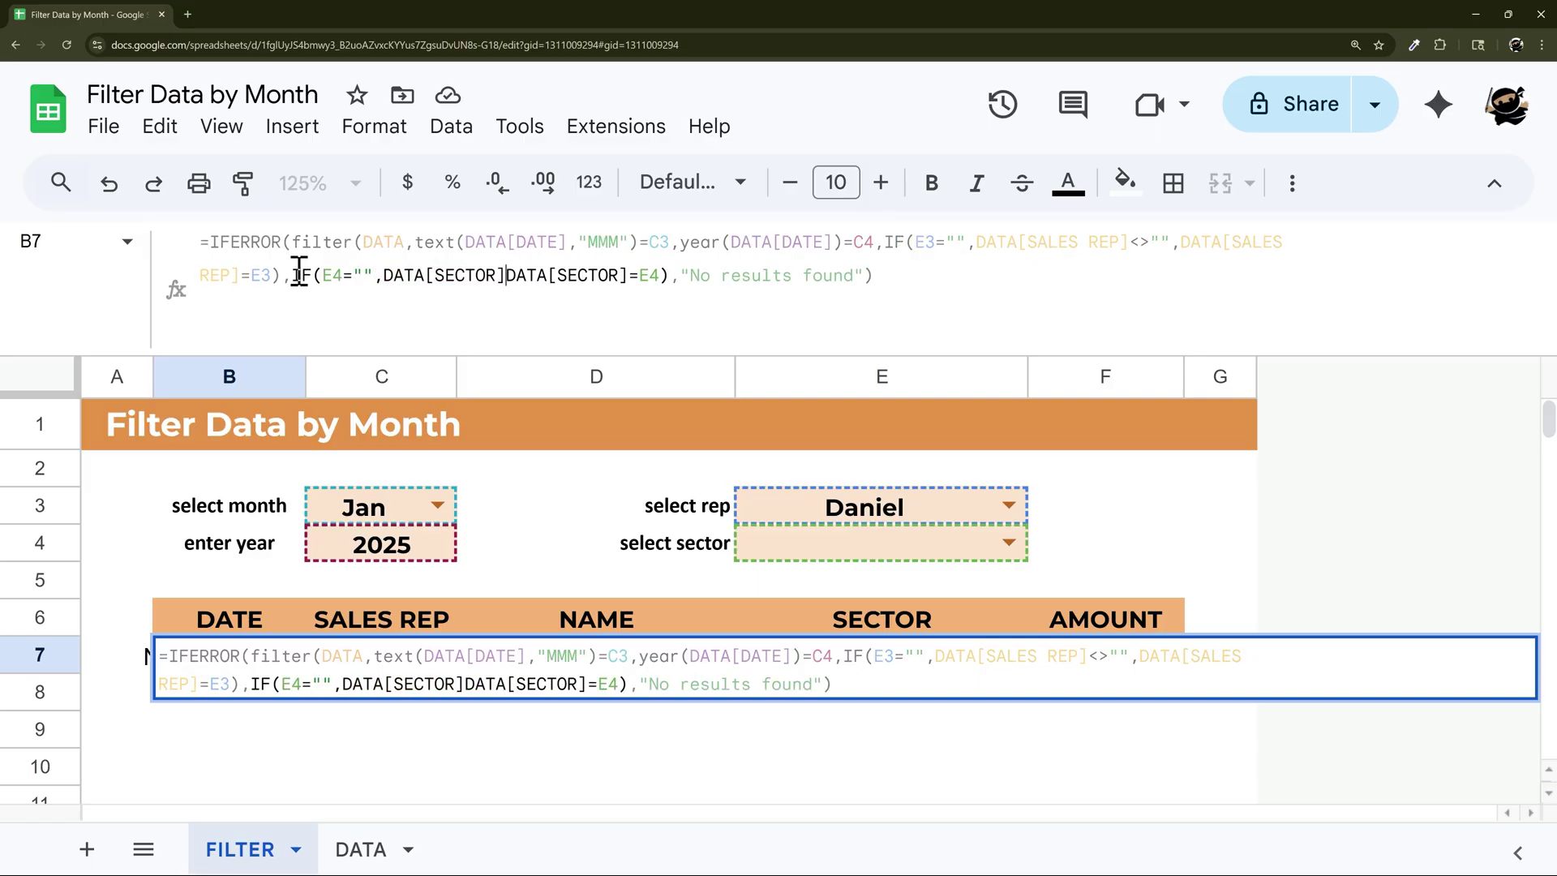
text(<>"",)
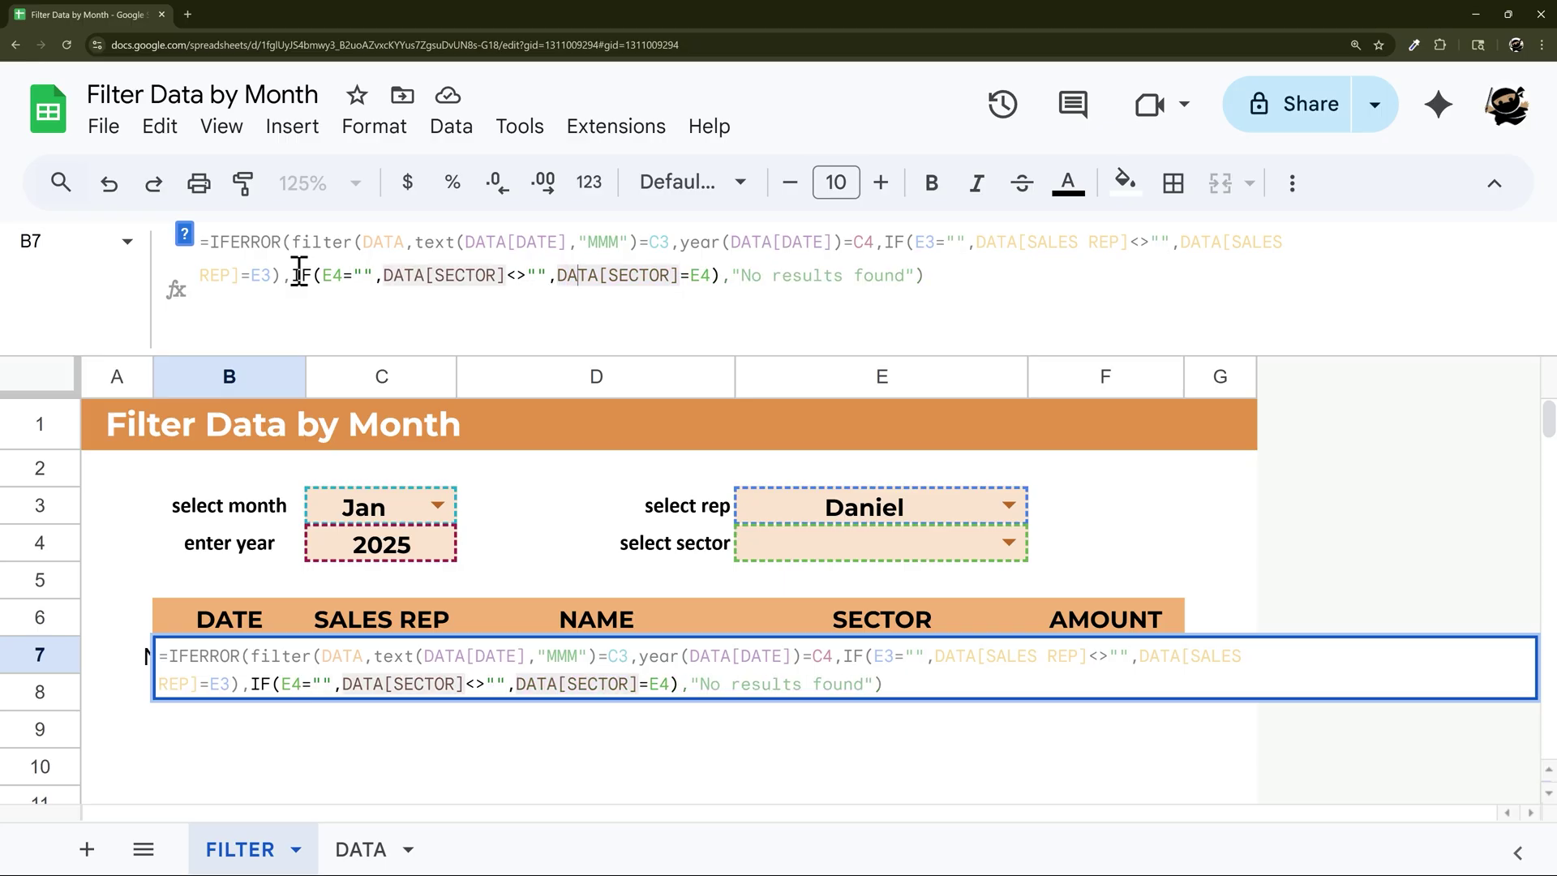
key(Right)
key(Right)
key(Right)
key(Right)
key(Right)
key(Right)
key(Right)
key(Right)
key(Right)
key(Right)
key(Right)
key(Return)
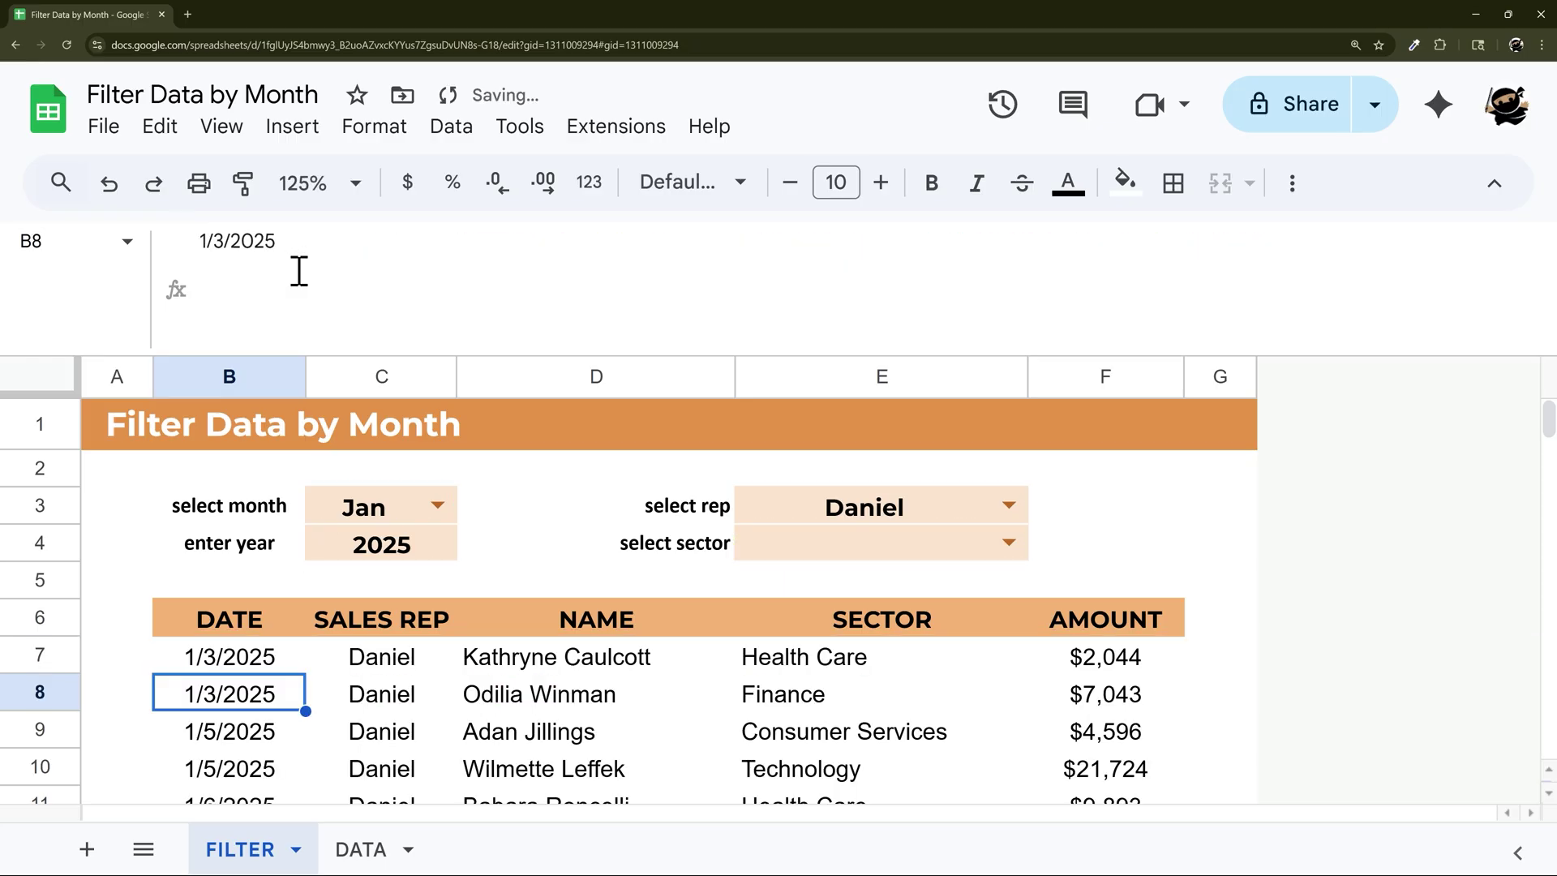
scroll(688, 585, down, 1)
scroll(560, 414, up, 1)
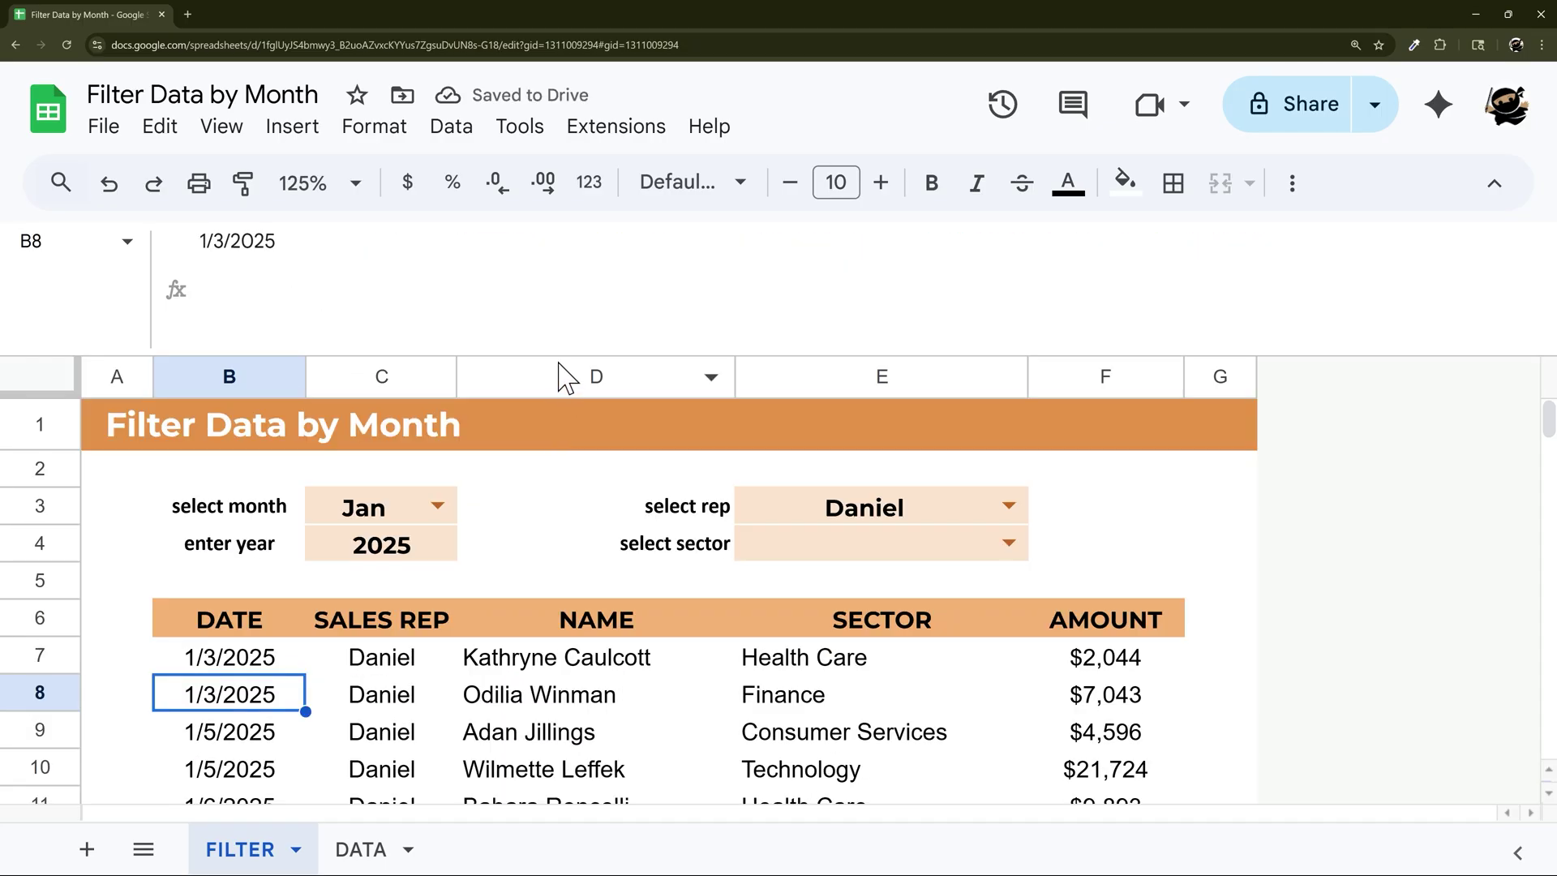
- Clear the rep (E3) and sector (E4) dropdowns so every January 2025 sale is listed
drag(558, 354, 558, 264)
mouse_move(256, 567)
mouse_down()
mouse_move(445, 580)
mouse_move(469, 723)
mouse_up()
click(1009, 412)
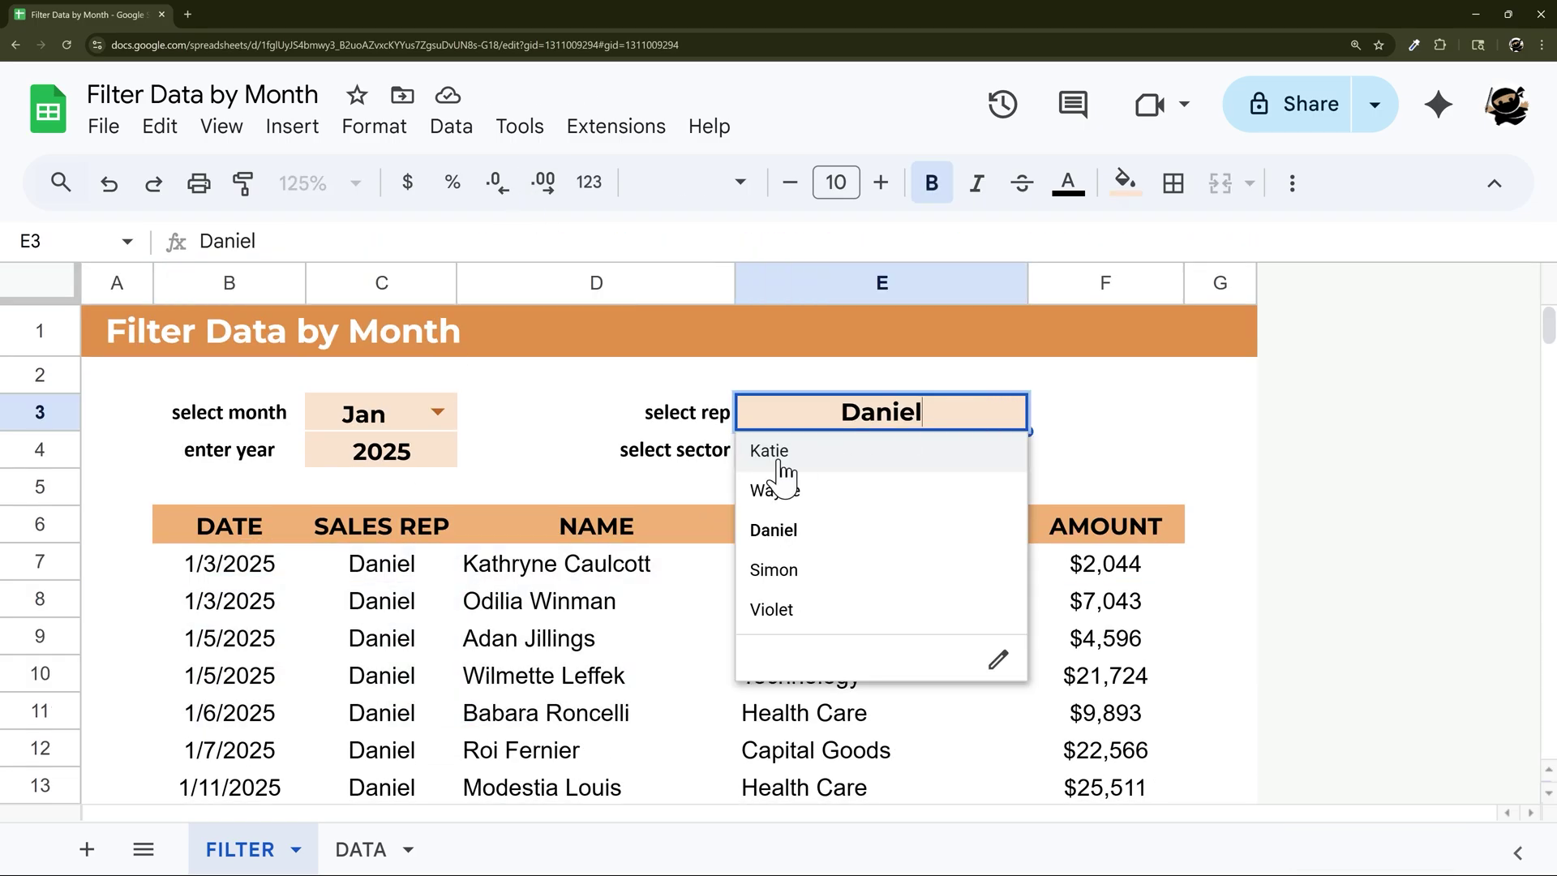
click(773, 490)
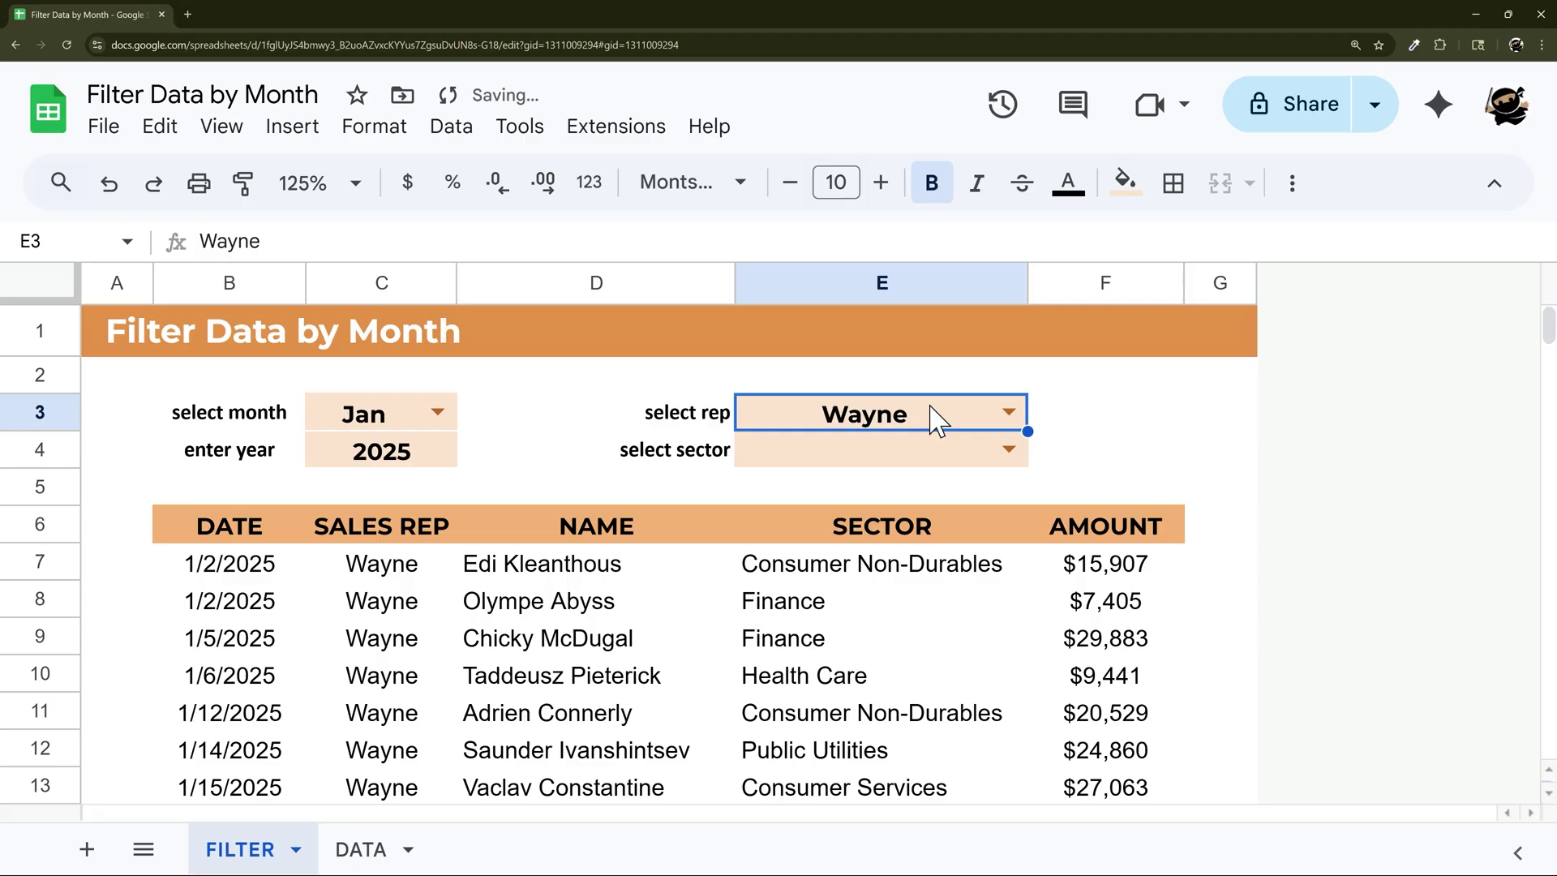
key(Delete)
click(1008, 450)
click(758, 486)
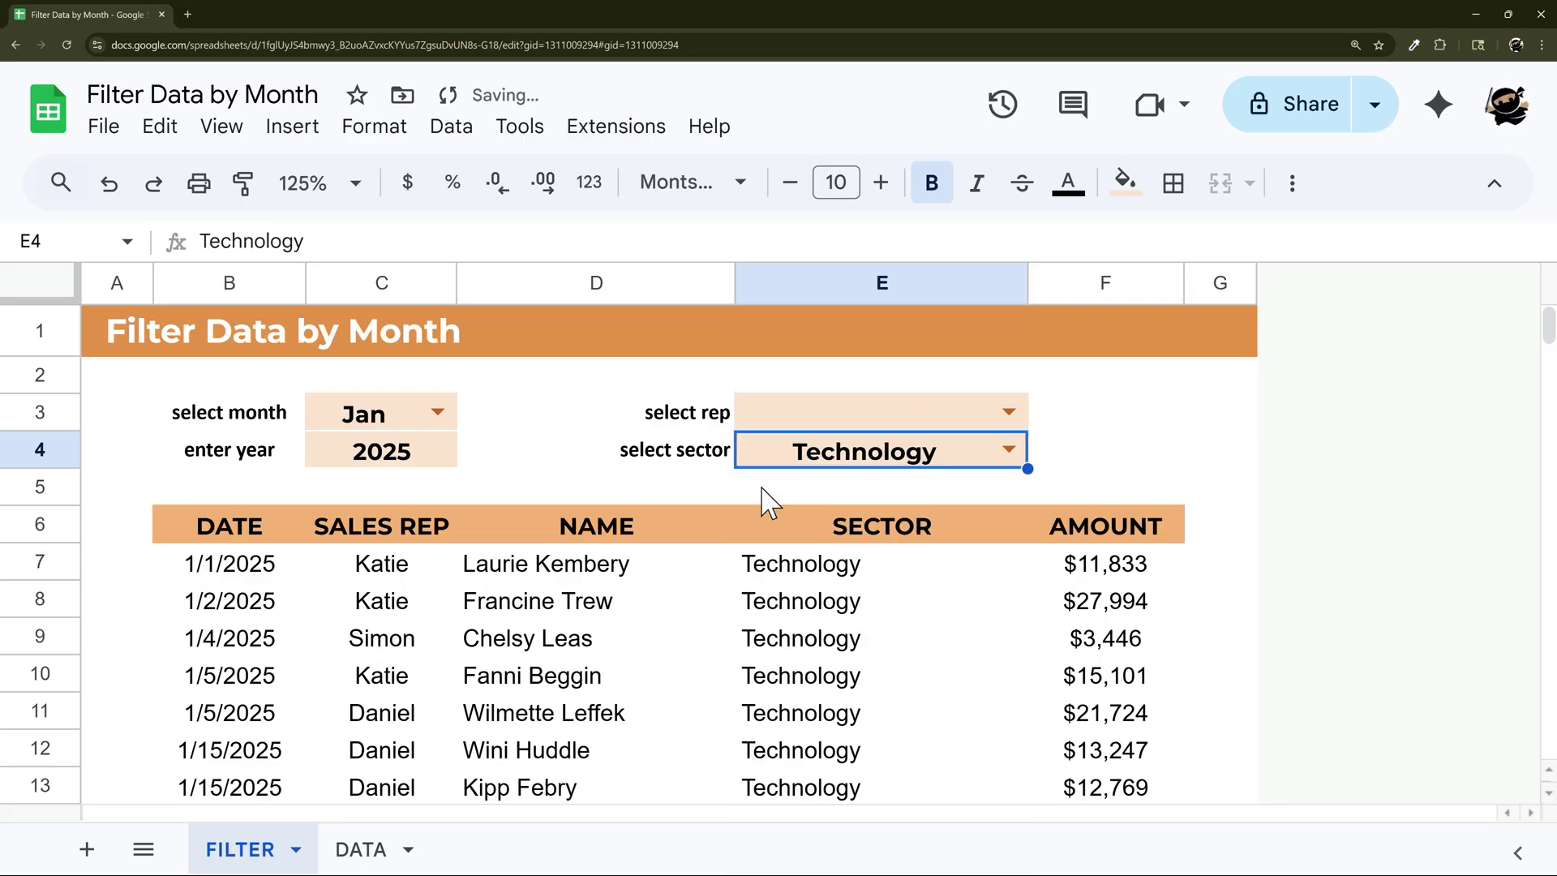
key(Delete)
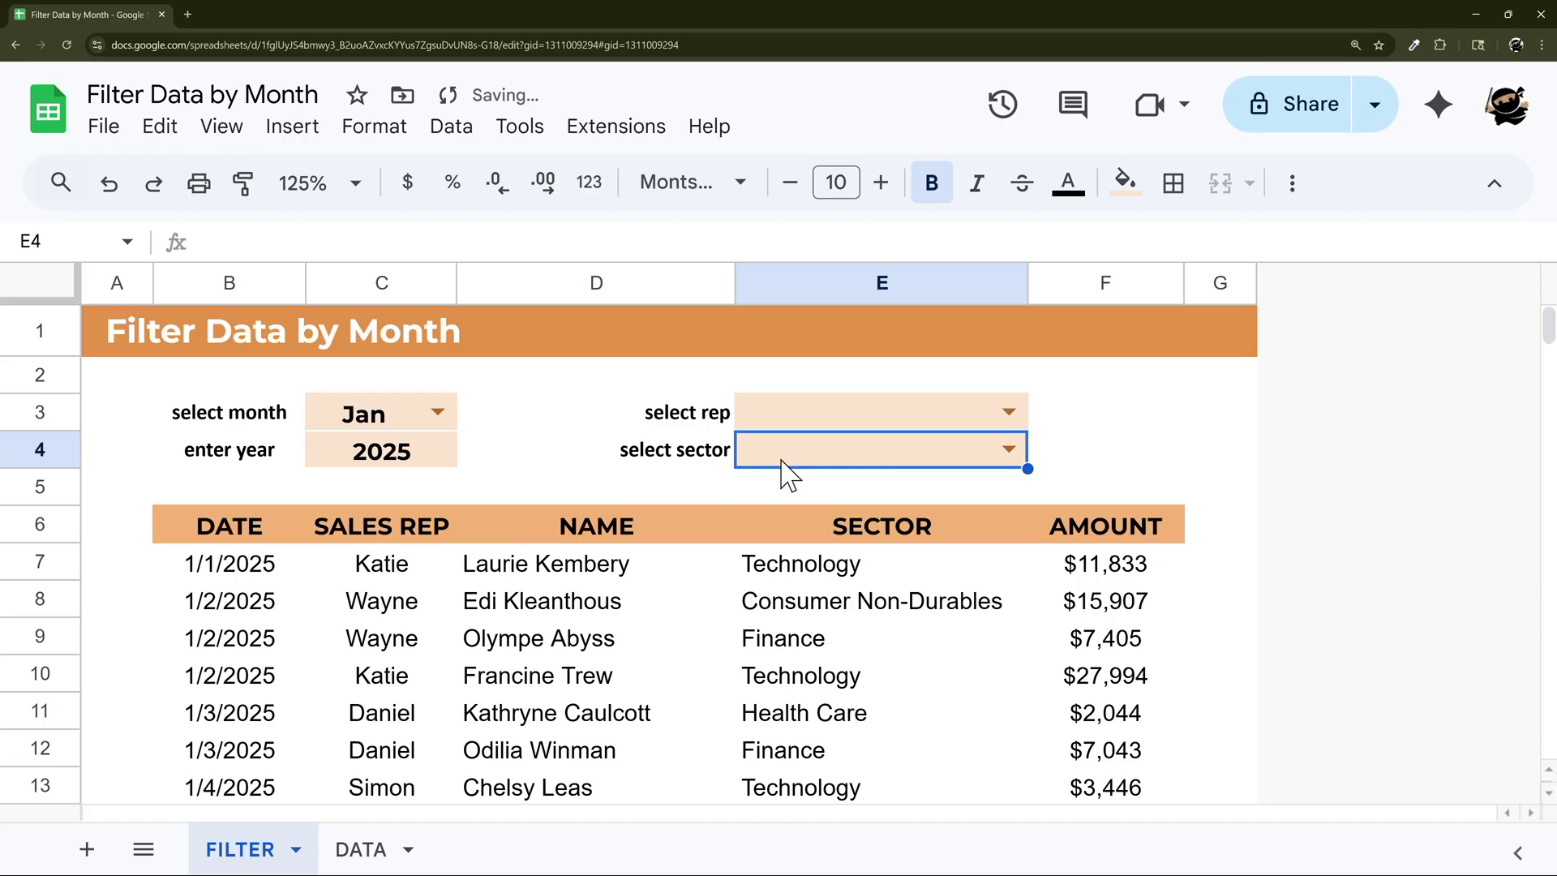
drag(365, 574, 906, 567)
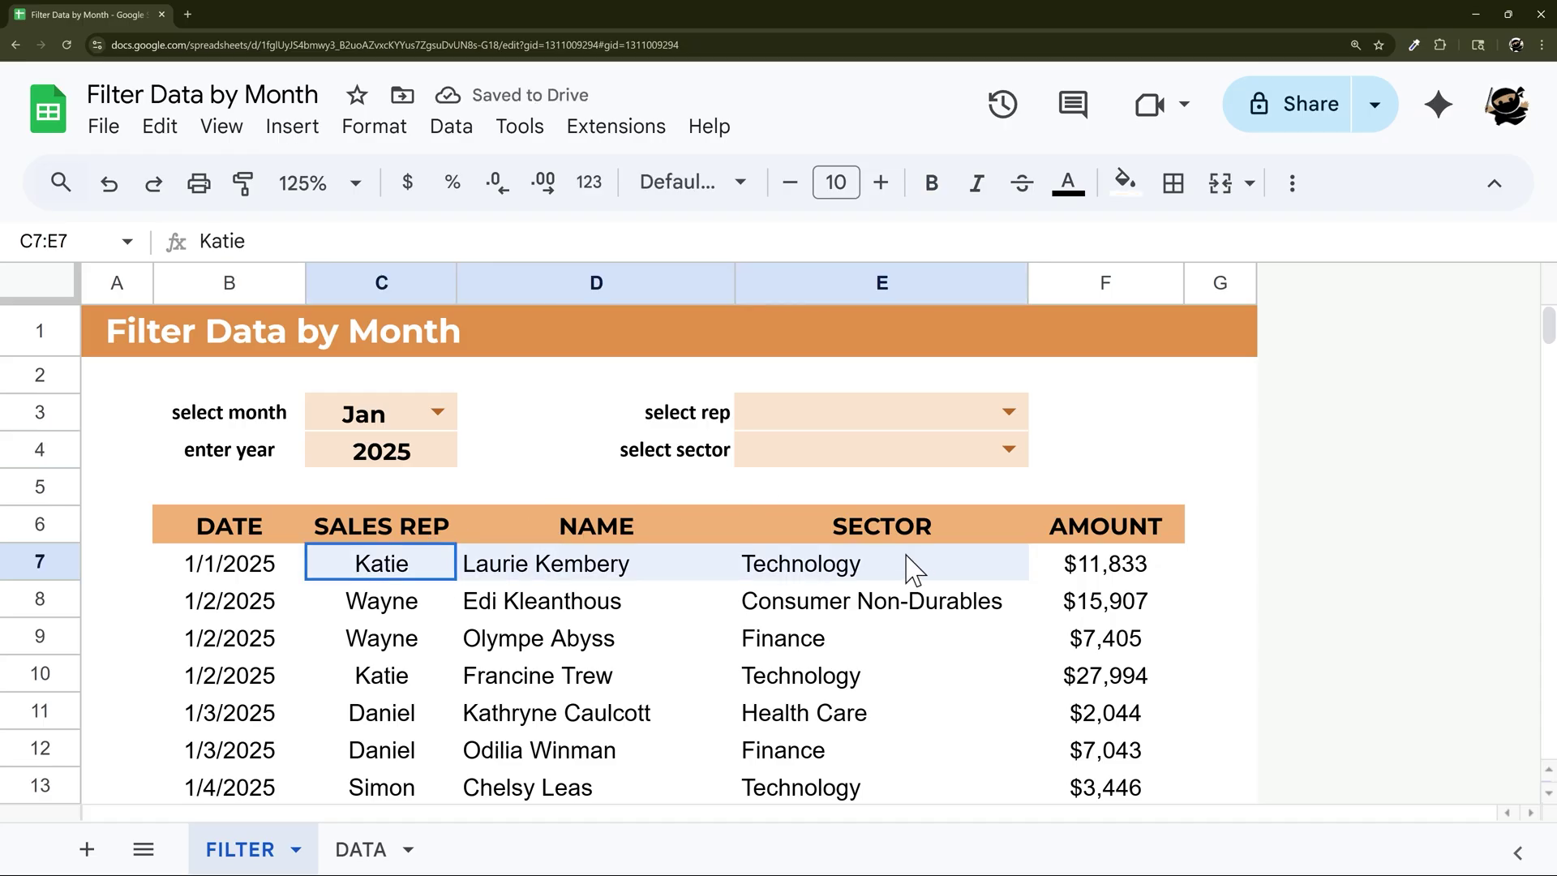
click(357, 849)
click(879, 446)
click(1093, 452)
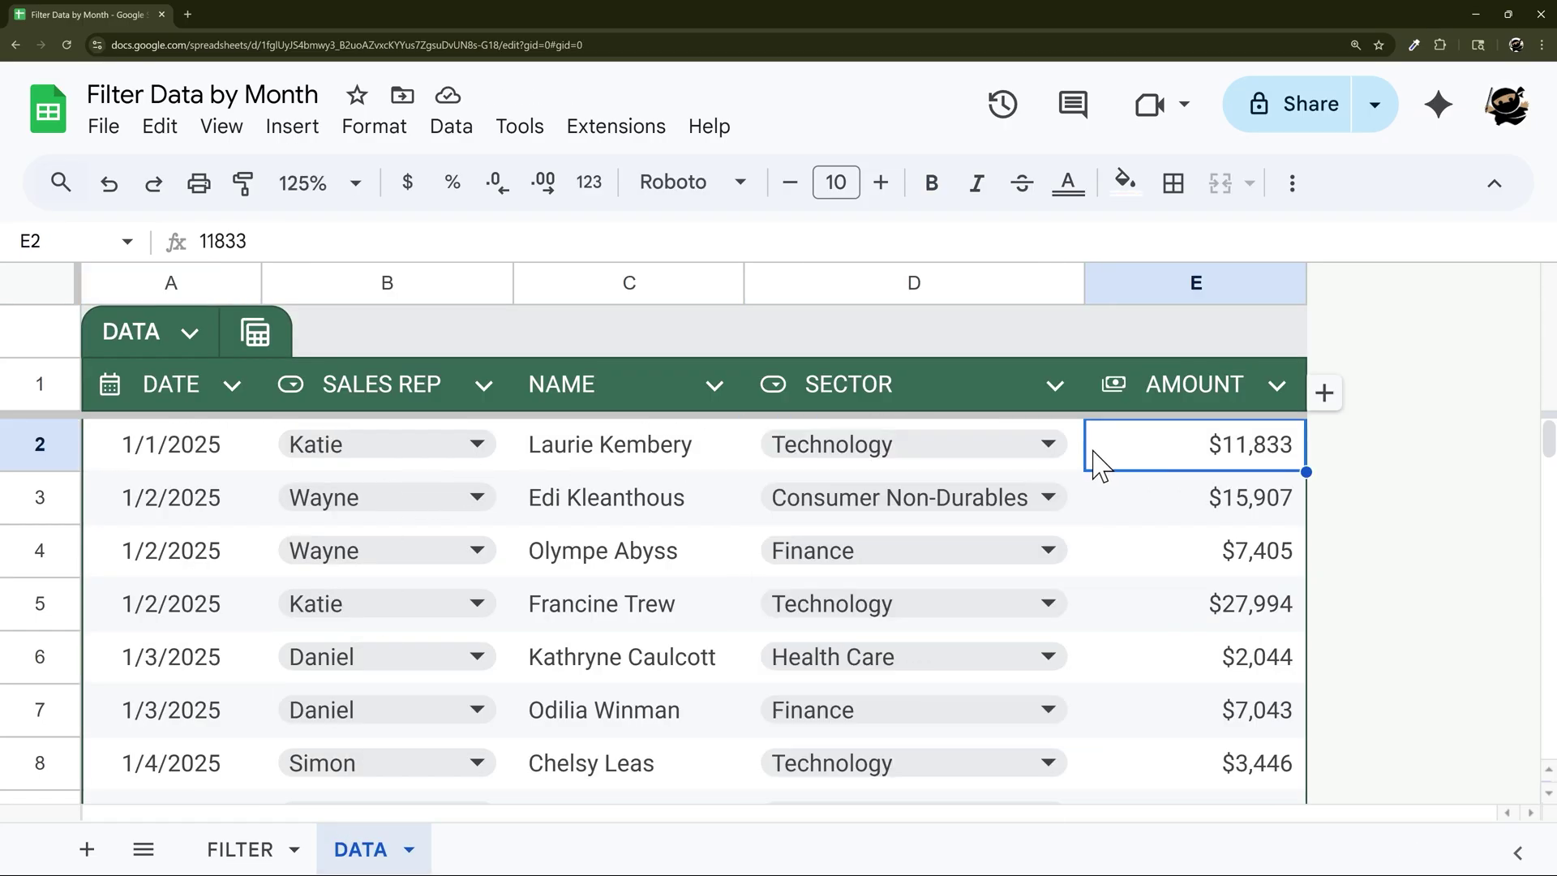
click(1083, 462)
key(Delete)
click(241, 849)
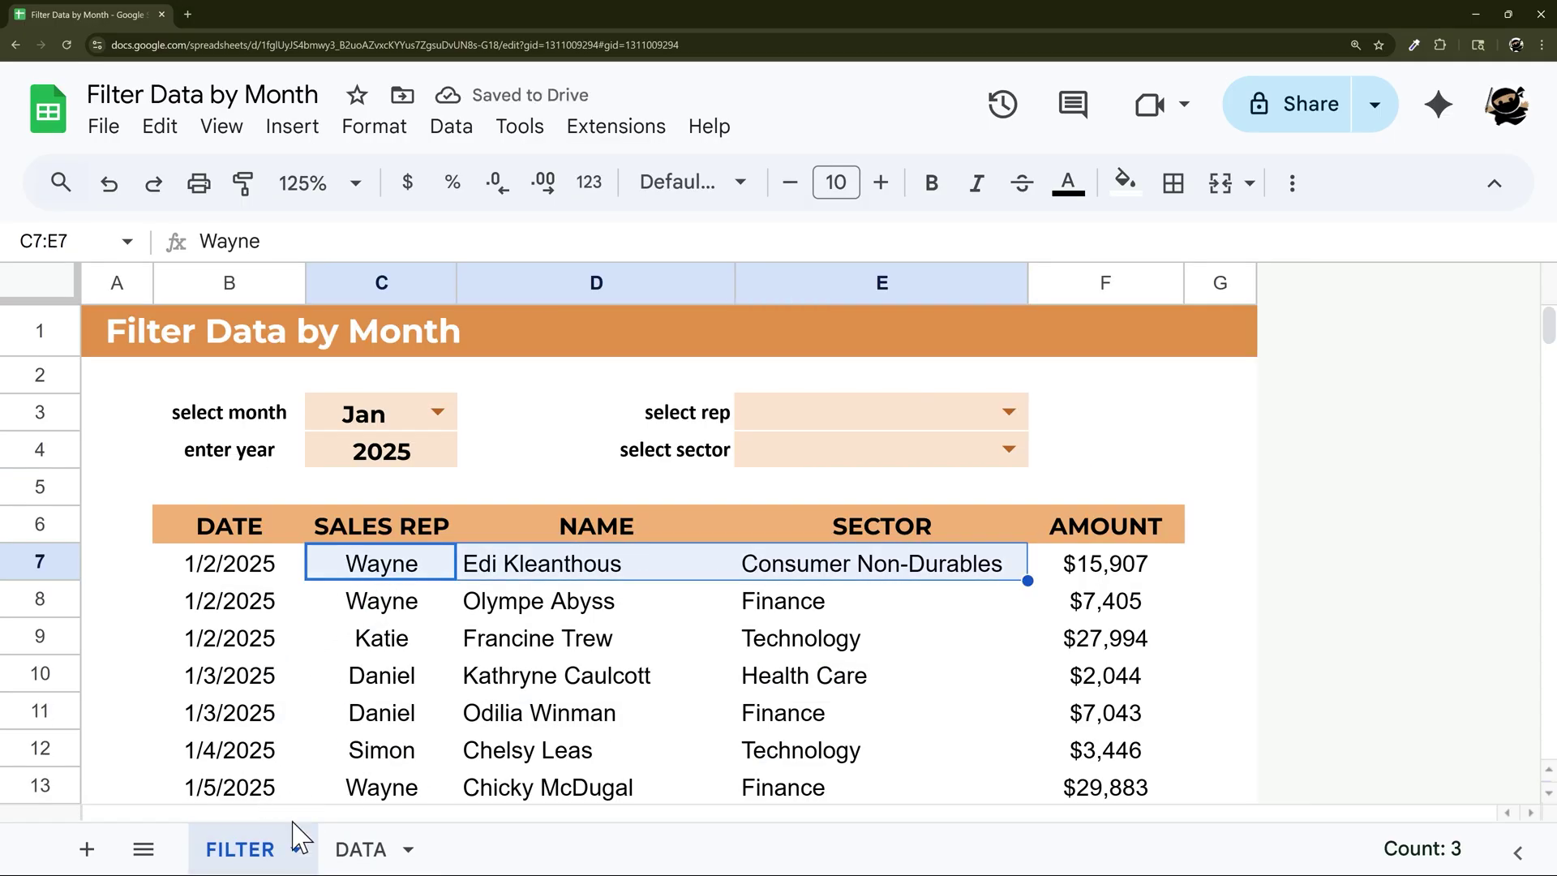
click(357, 855)
click(1053, 445)
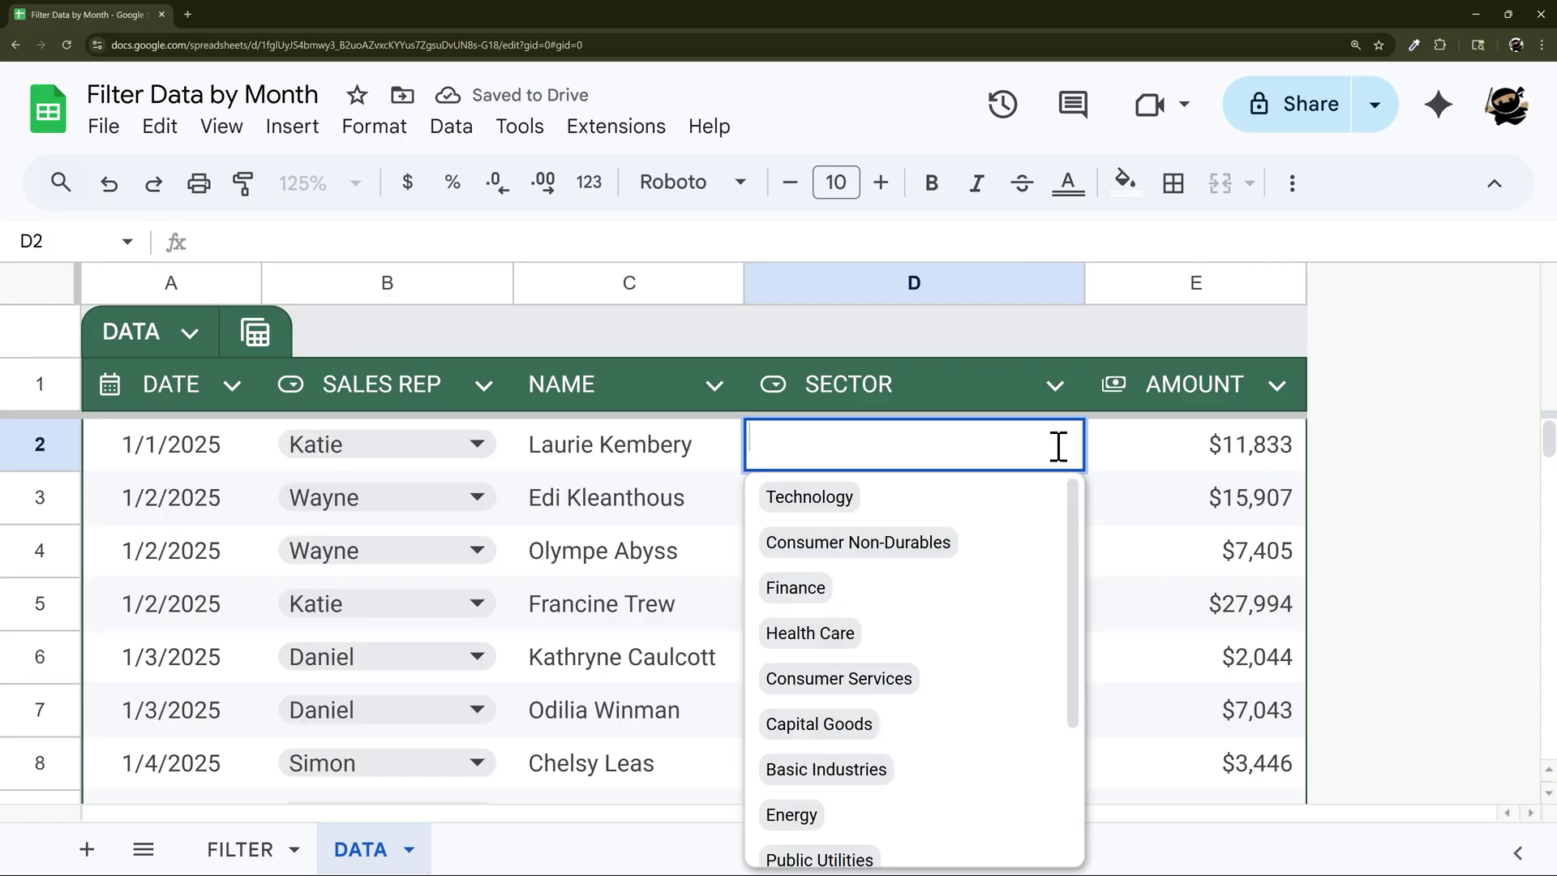
click(851, 501)
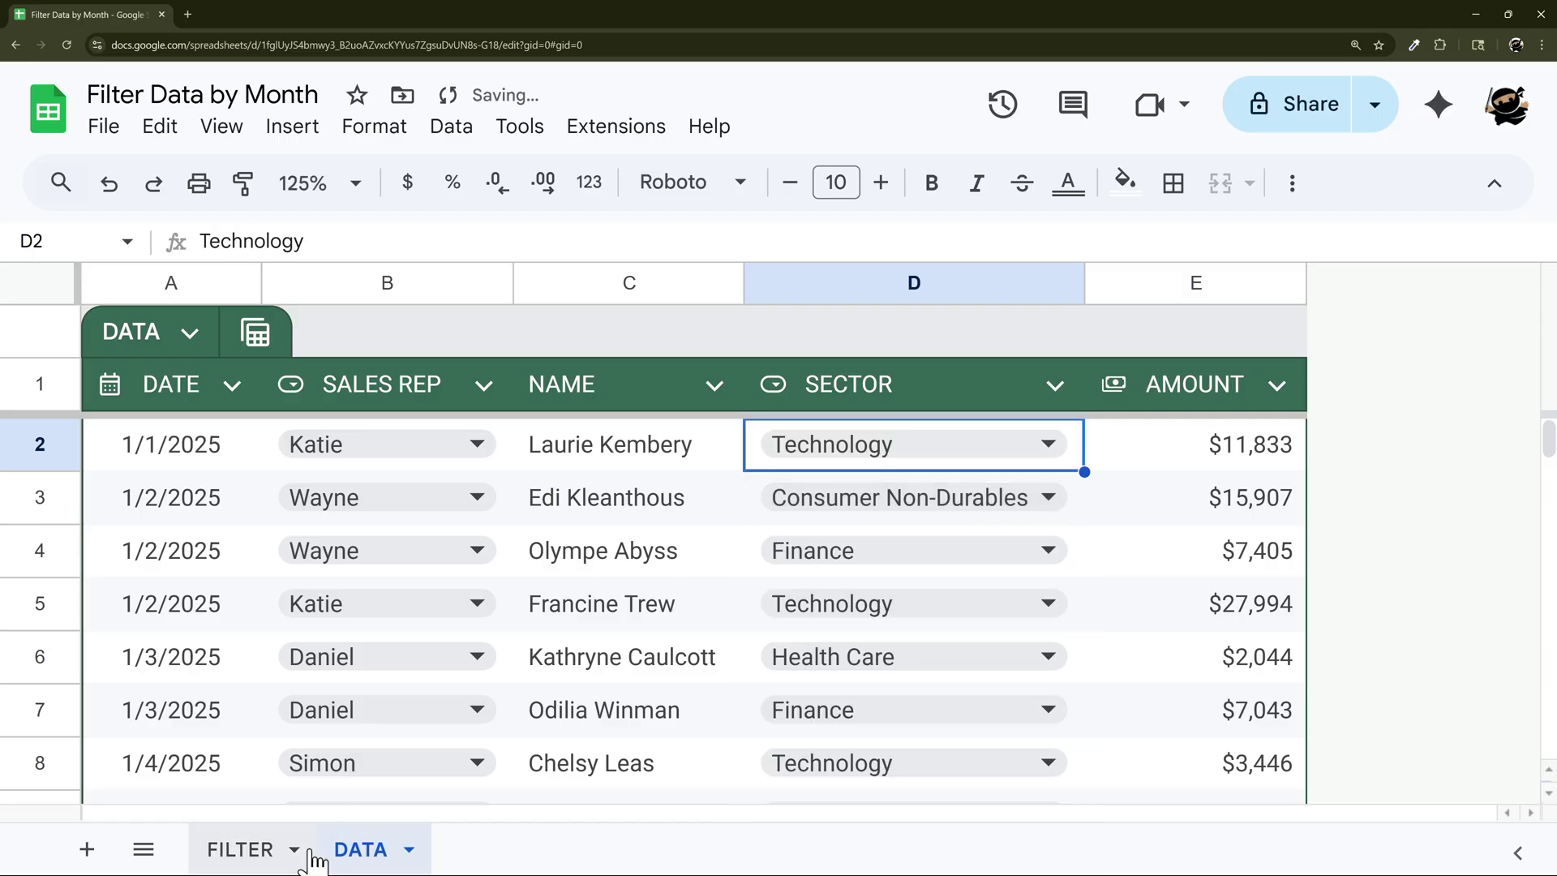
click(219, 852)
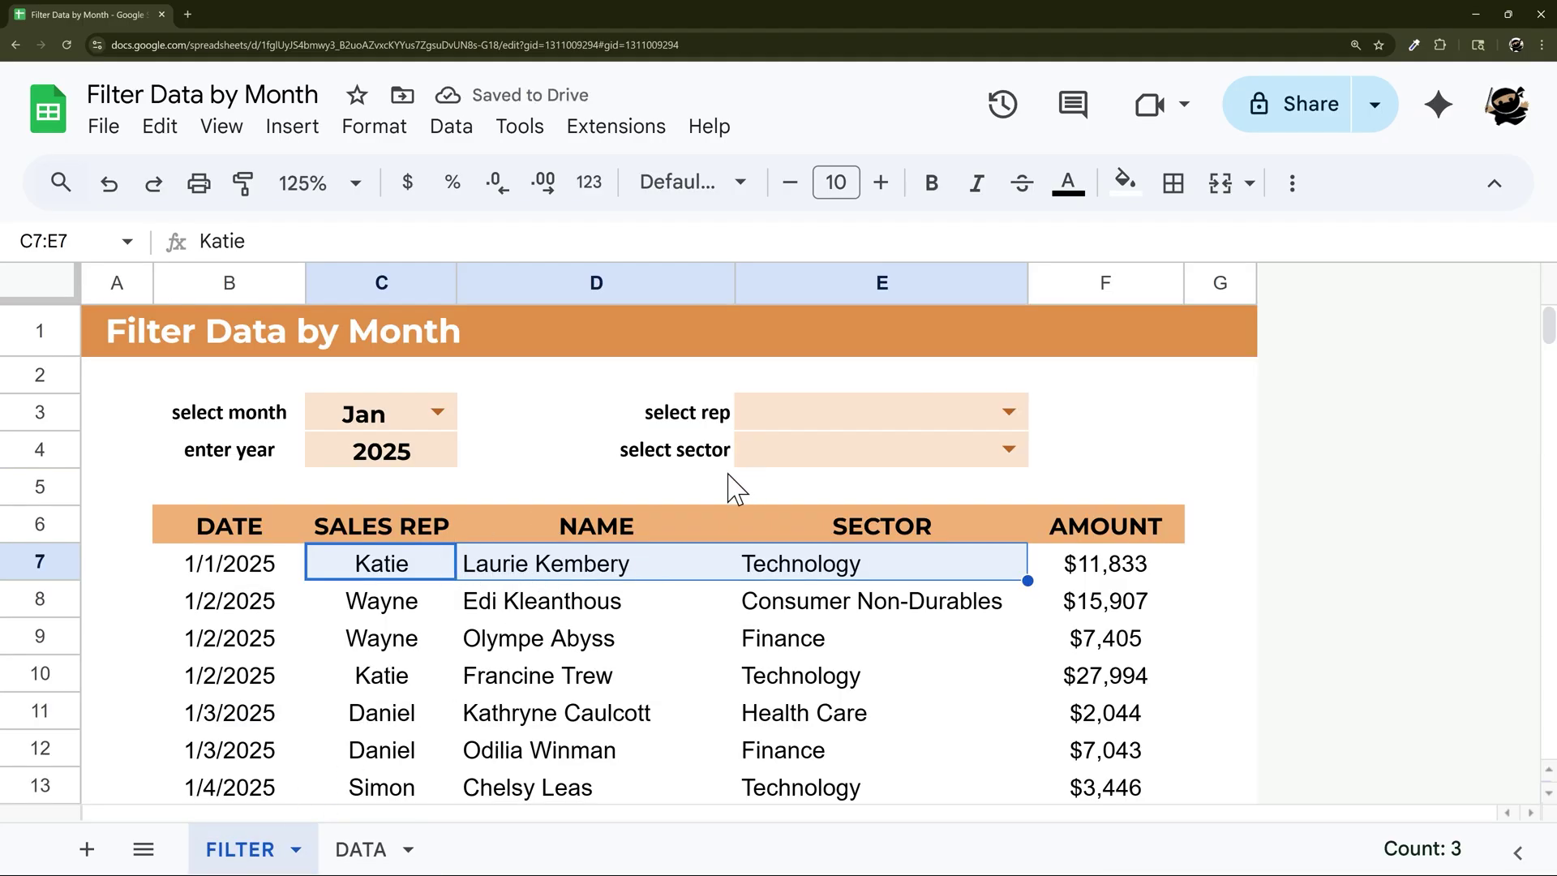
click(276, 568)
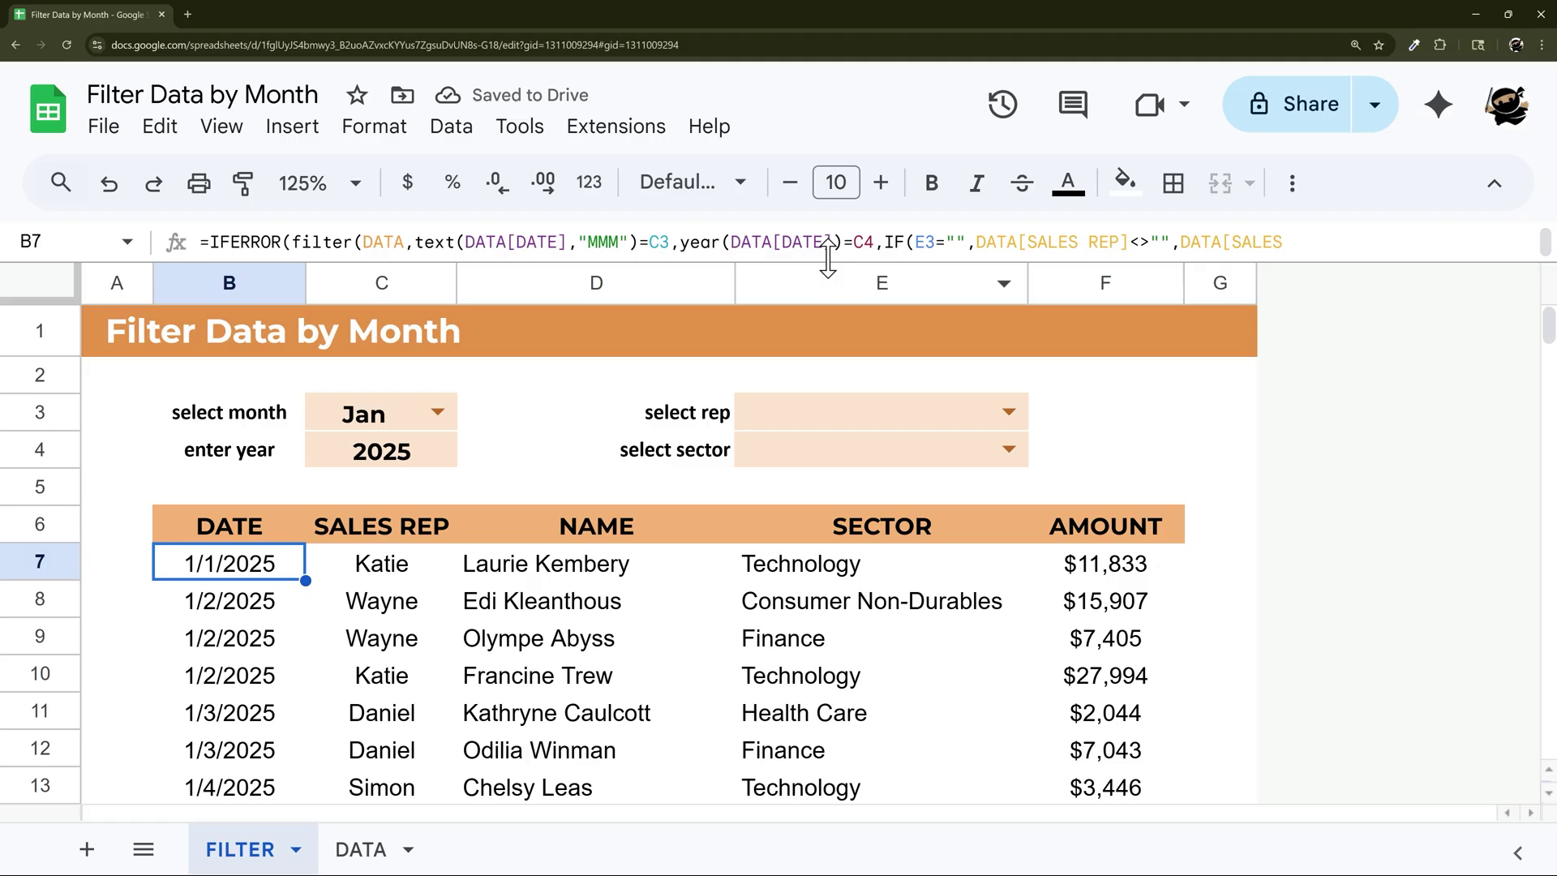
- Expand the formula bar and pick out the DATA[DATE] reference in B7's formula
drag(823, 261, 785, 389)
drag(1177, 242, 271, 276)
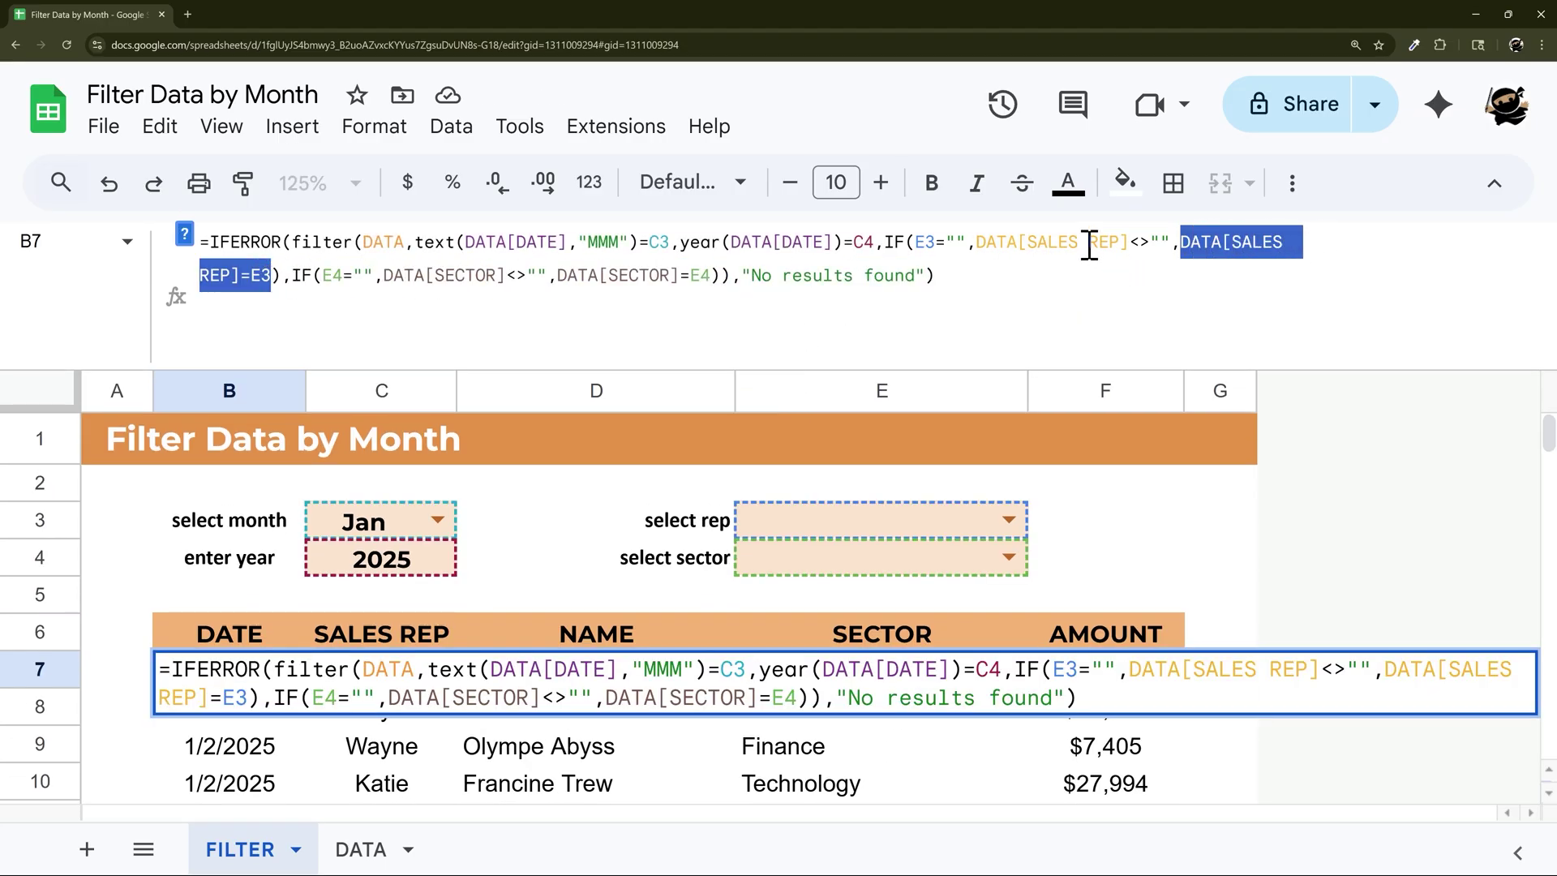
drag(1130, 242, 970, 242)
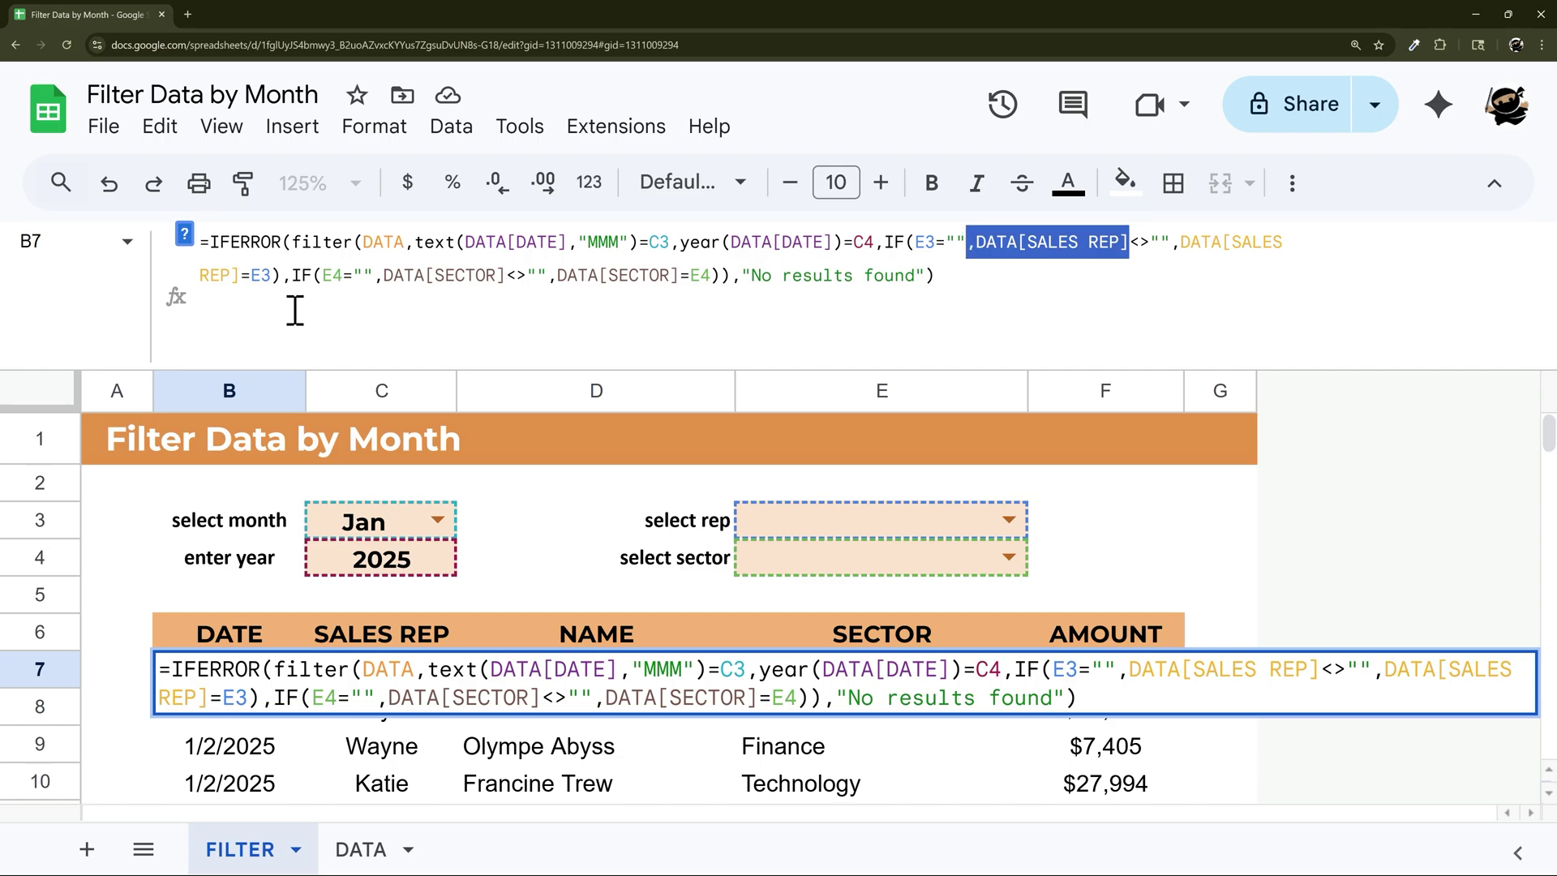
click(348, 849)
drag(162, 550, 149, 757)
click(231, 849)
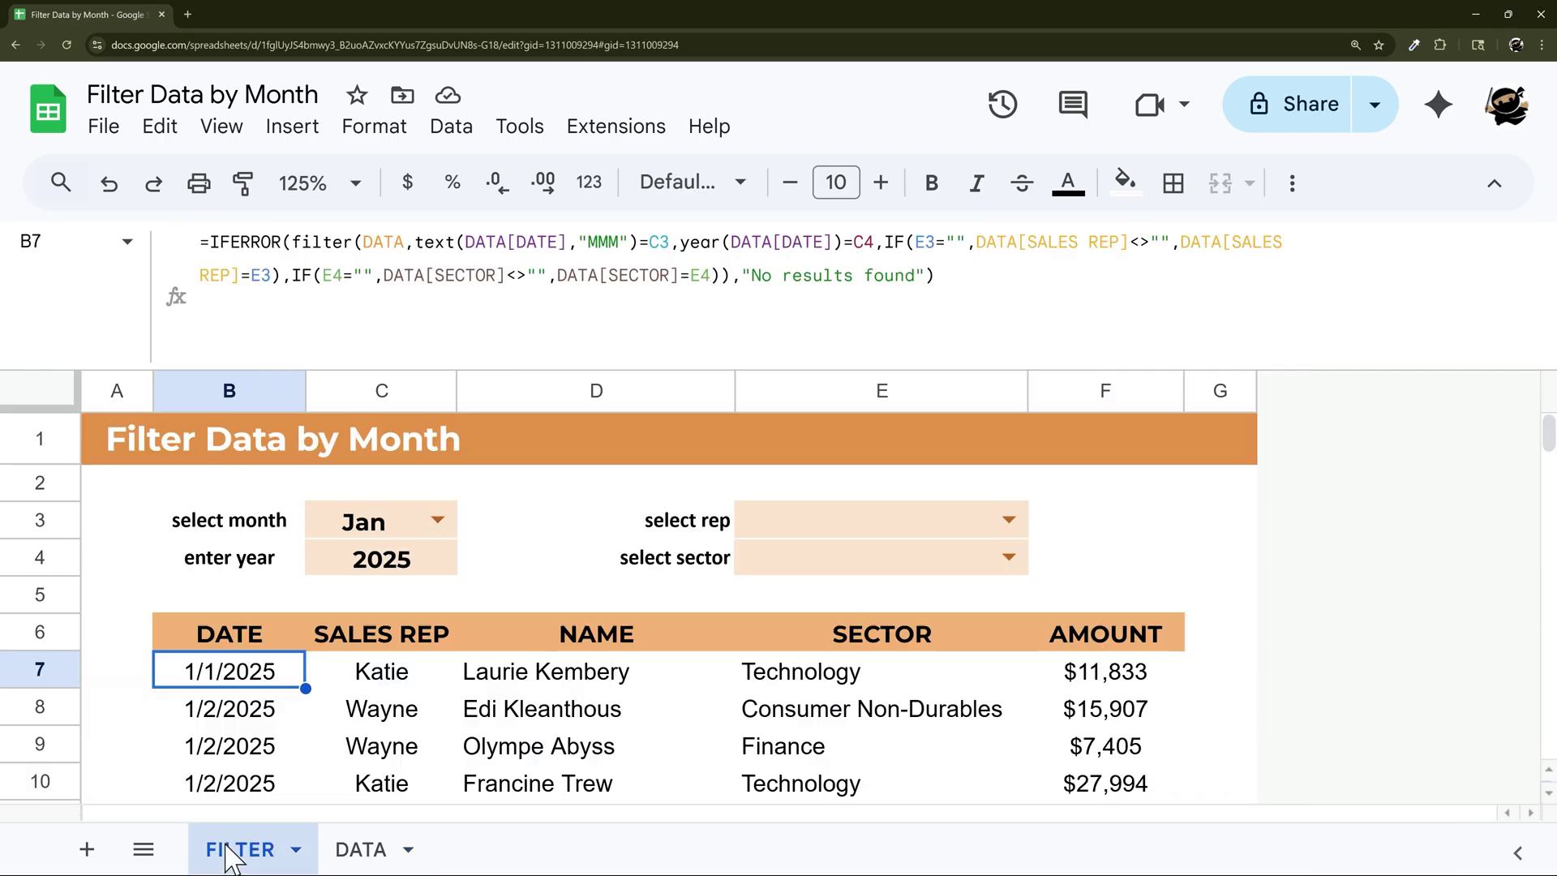
drag(337, 522, 355, 565)
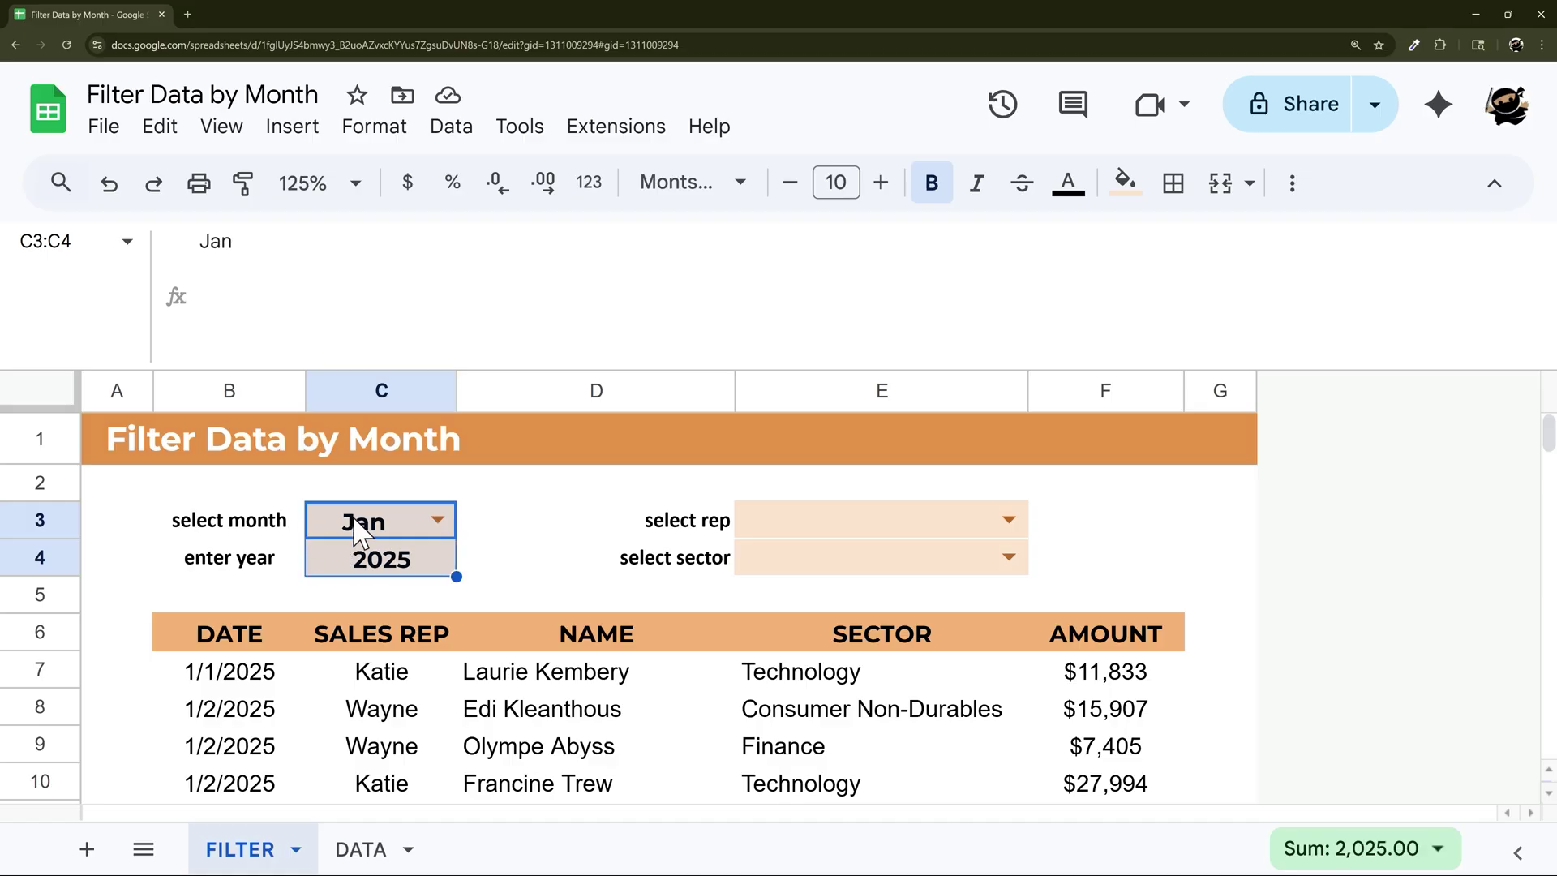
click(247, 674)
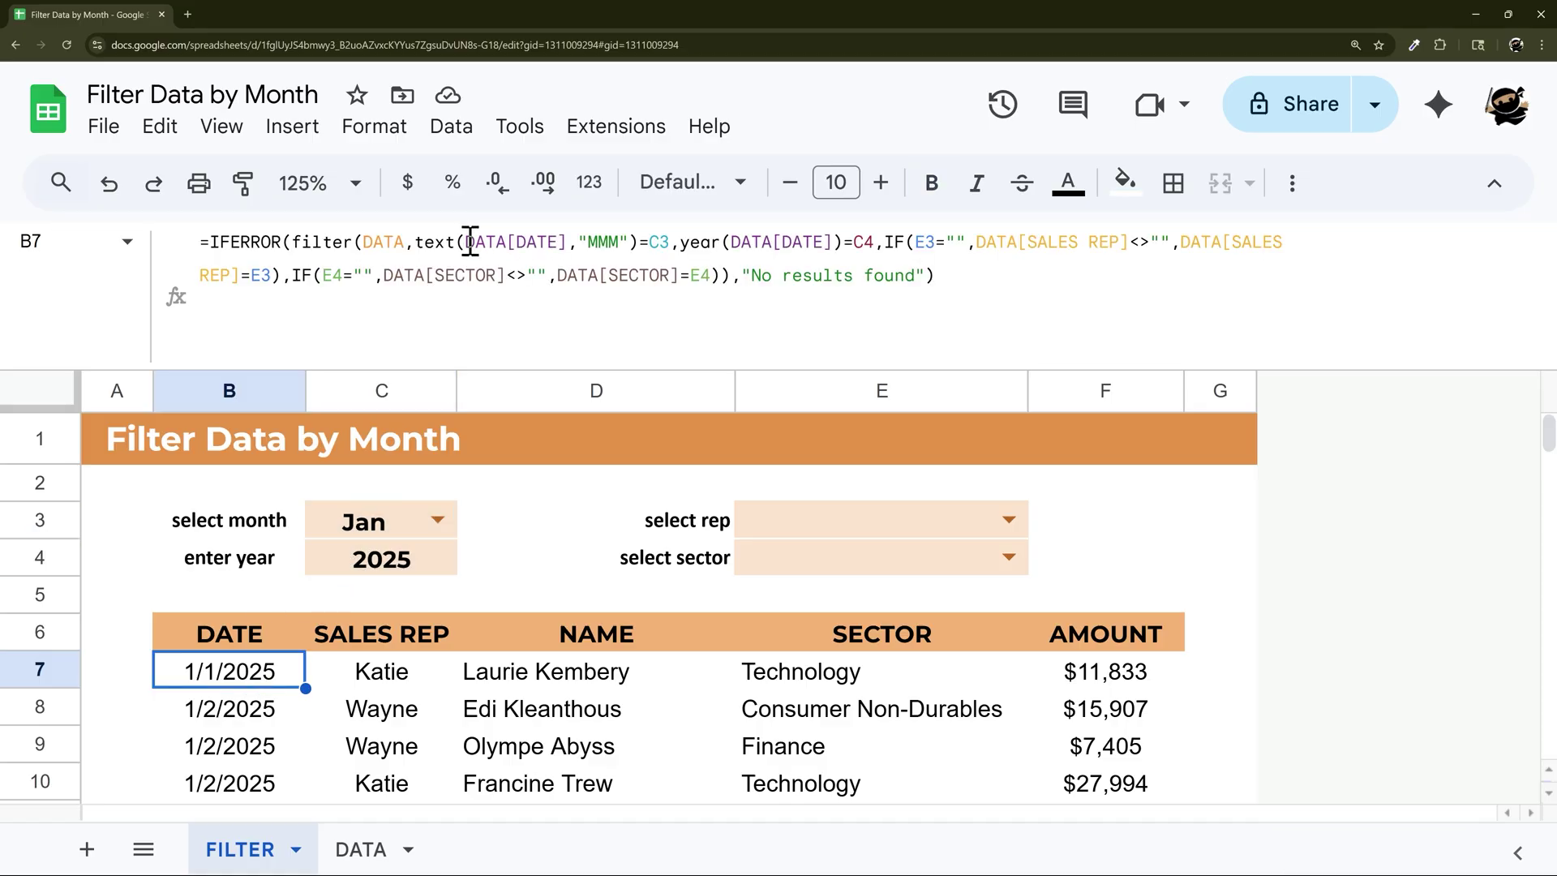
drag(467, 242, 562, 247)
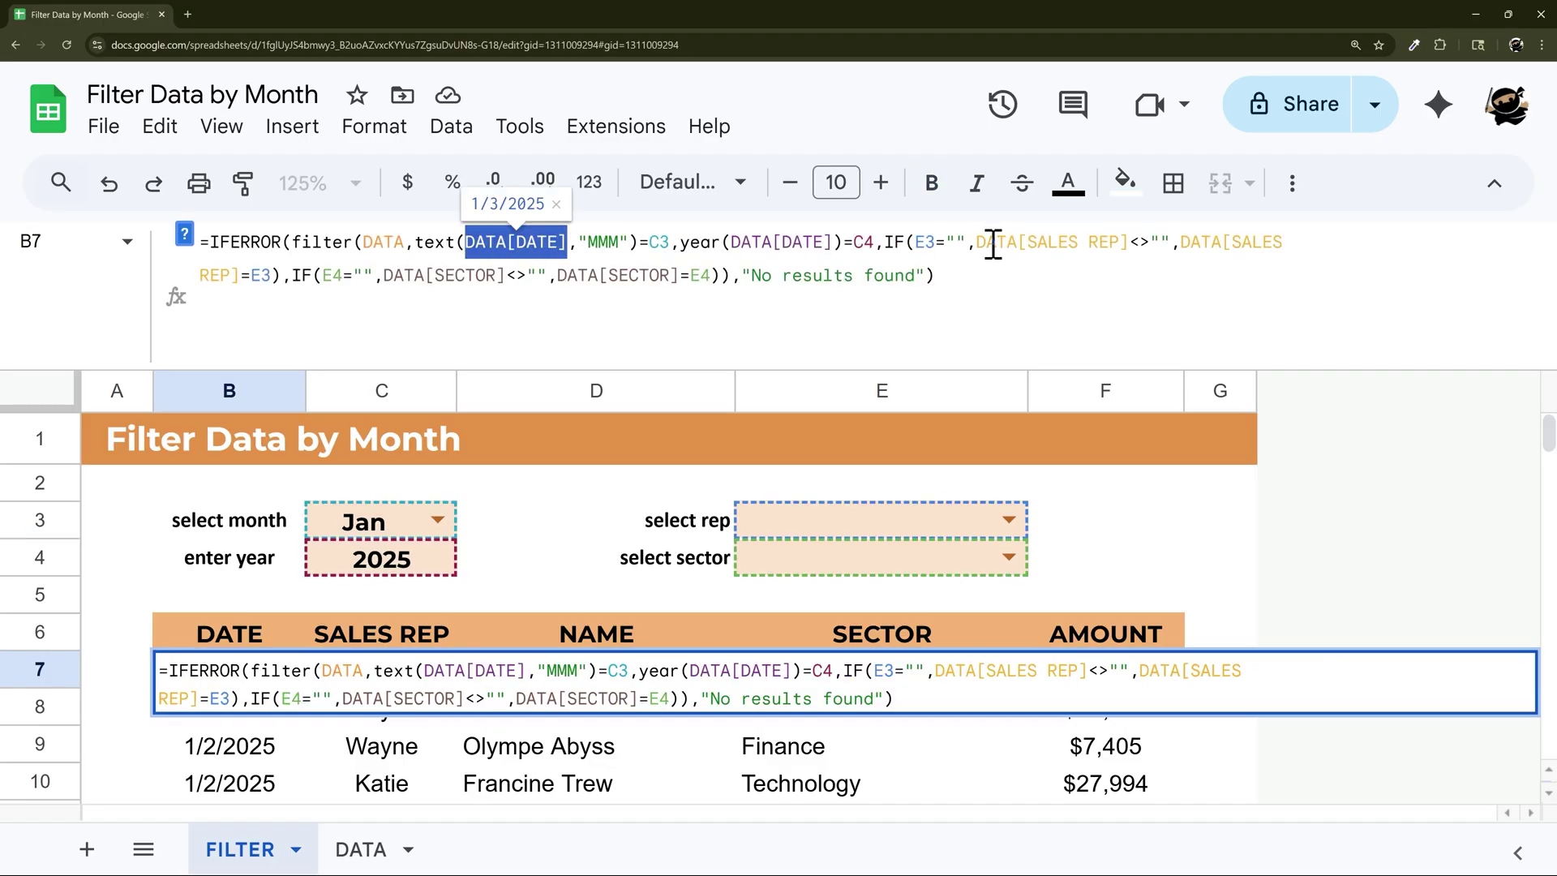
- Replace DATA[SALES REP] and DATA[SECTOR] in the <>"" fallbacks with DATA[DATE]
drag(979, 245, 1123, 243)
text(DATA[DATE])
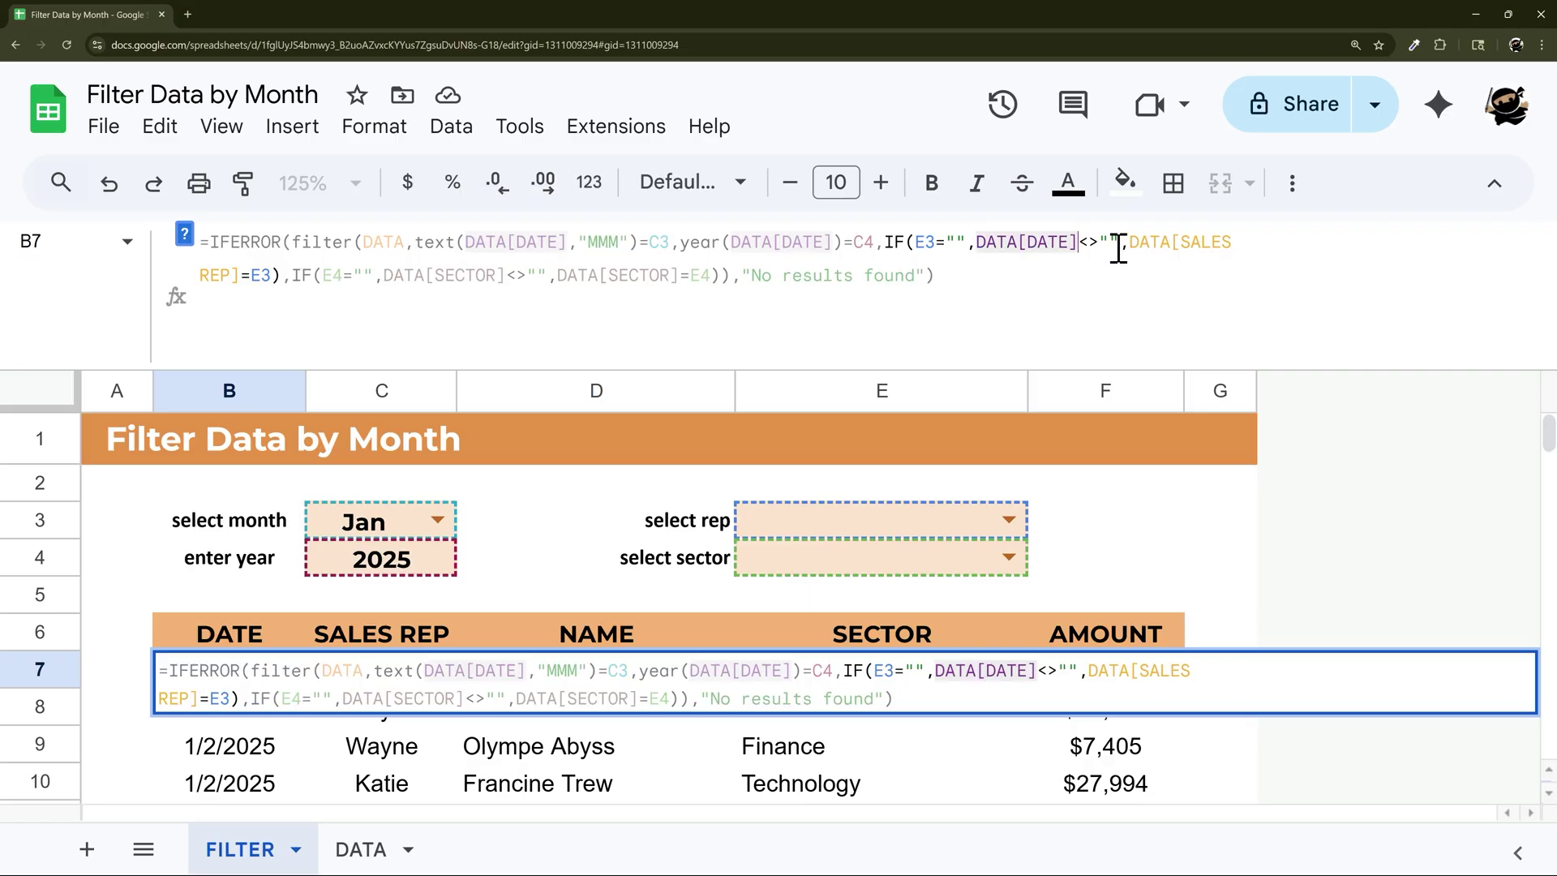
drag(388, 280, 507, 278)
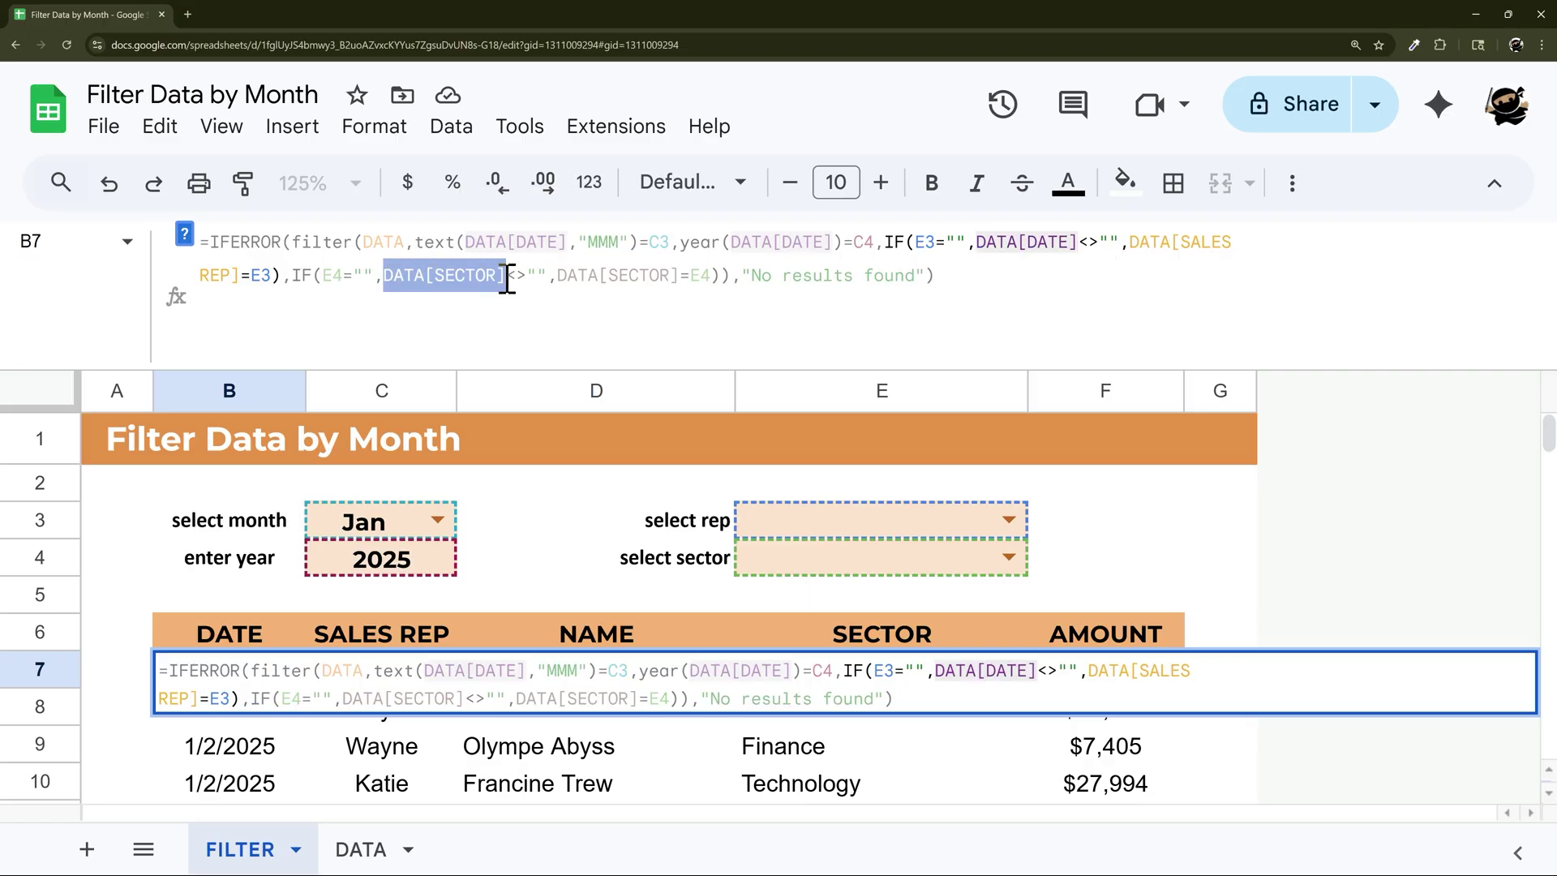
text(DATA[DATE])
key(Return)
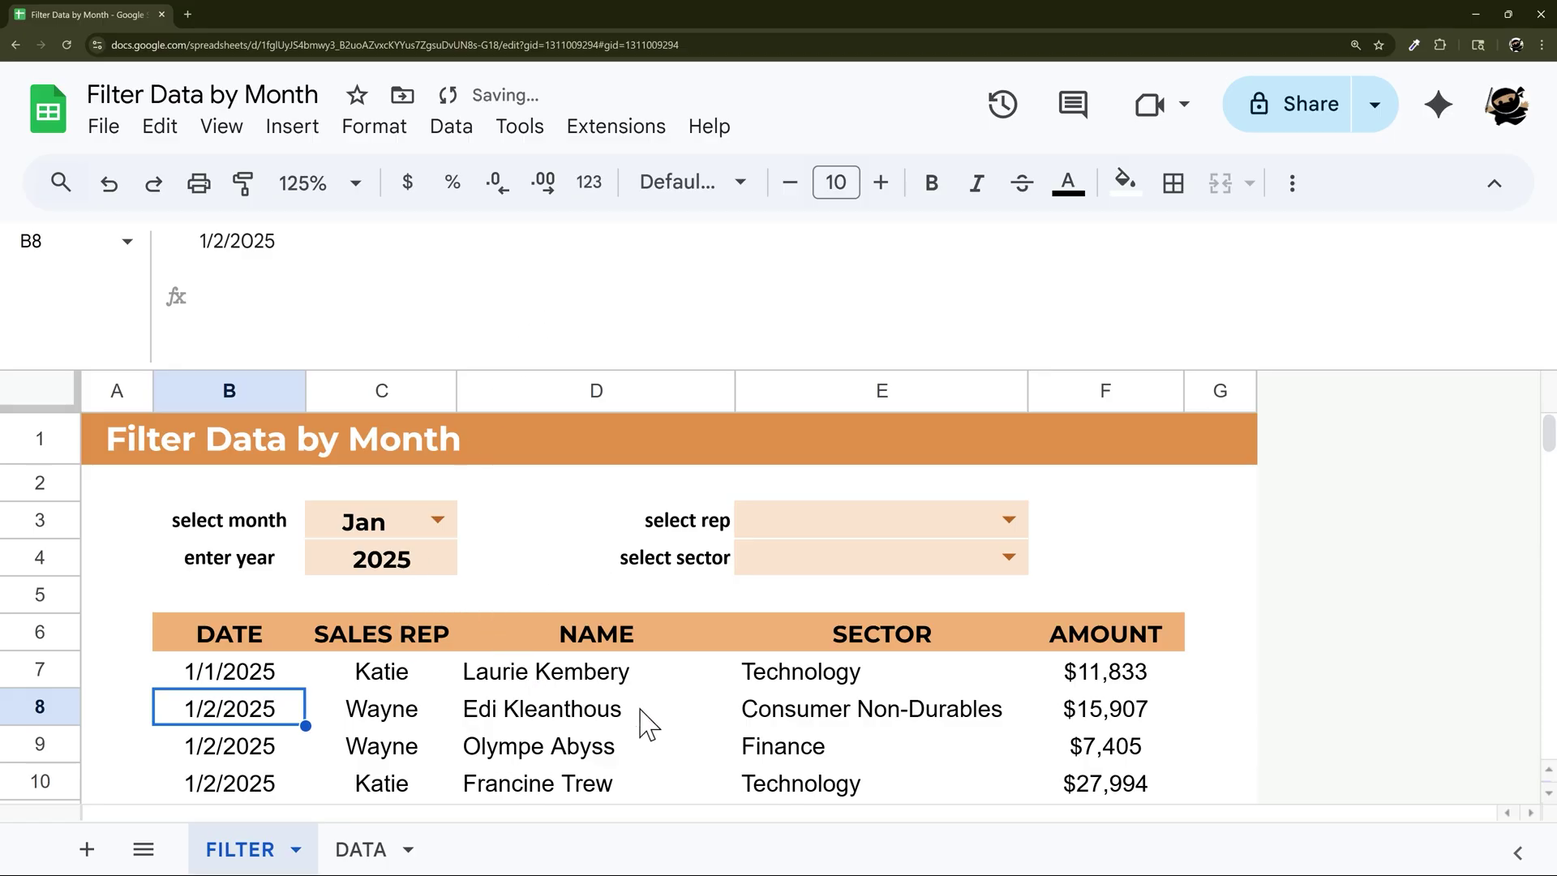
- Blank the first DATA row's Technology sector and check that row on the FILTER sheet
click(364, 849)
click(1081, 572)
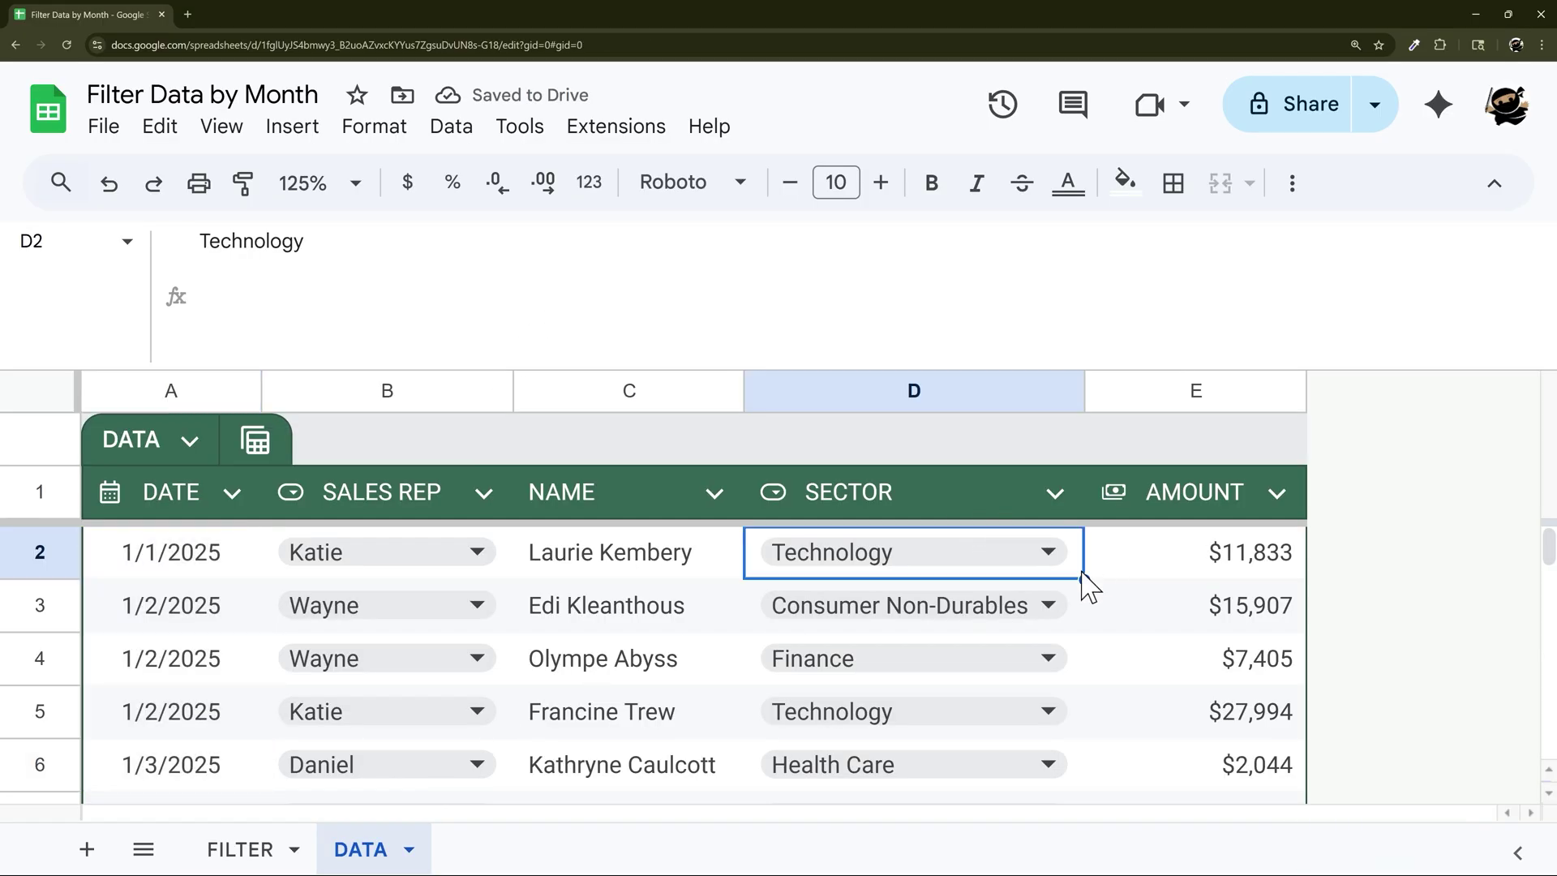
key(Delete)
click(227, 849)
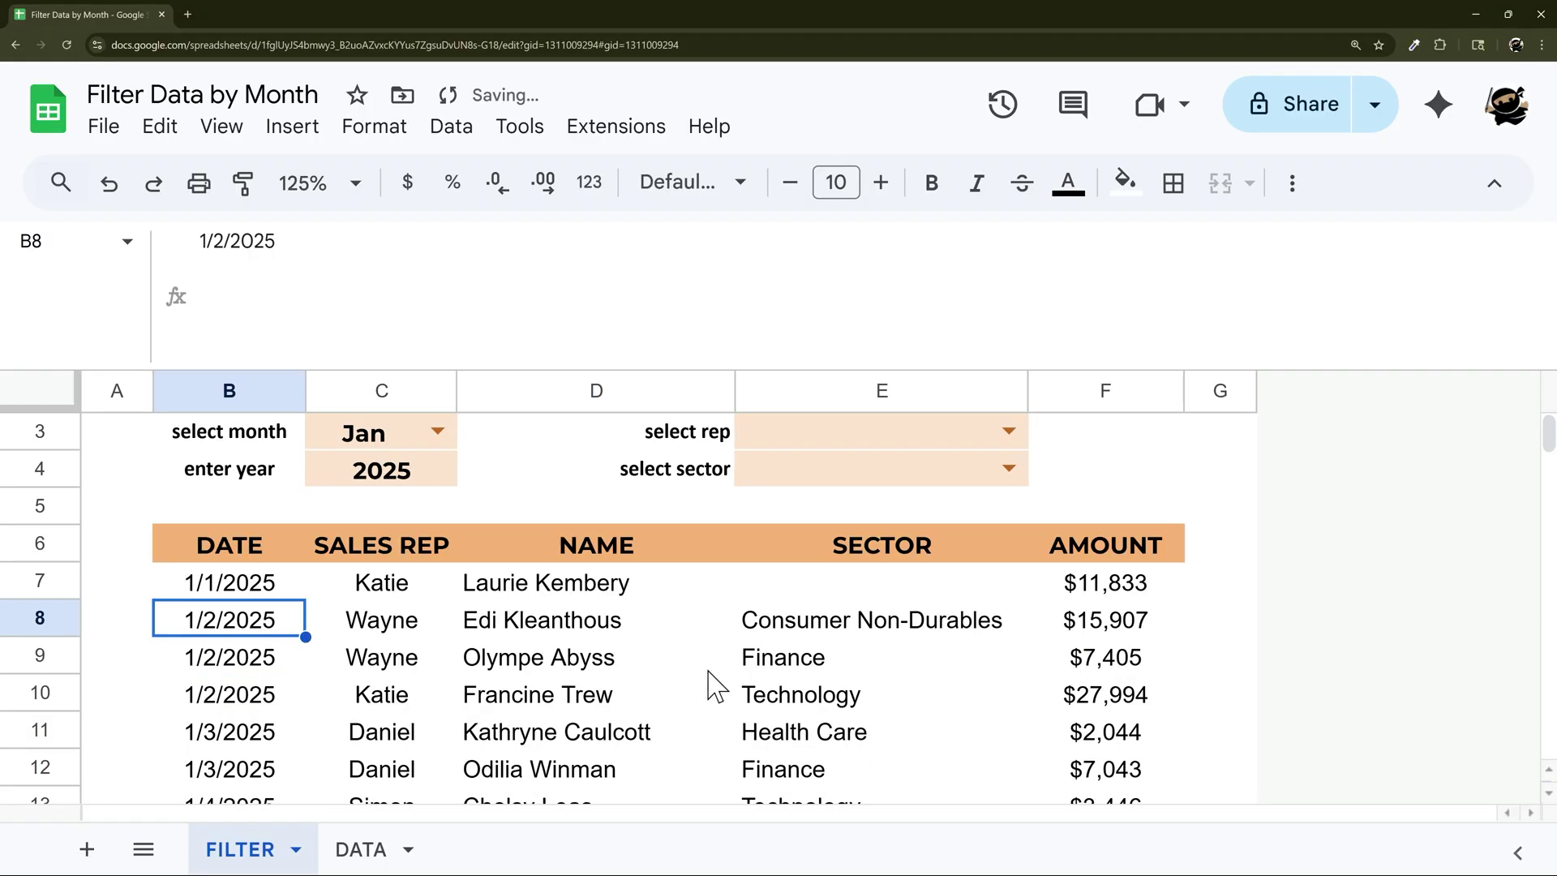
drag(479, 596, 1043, 597)
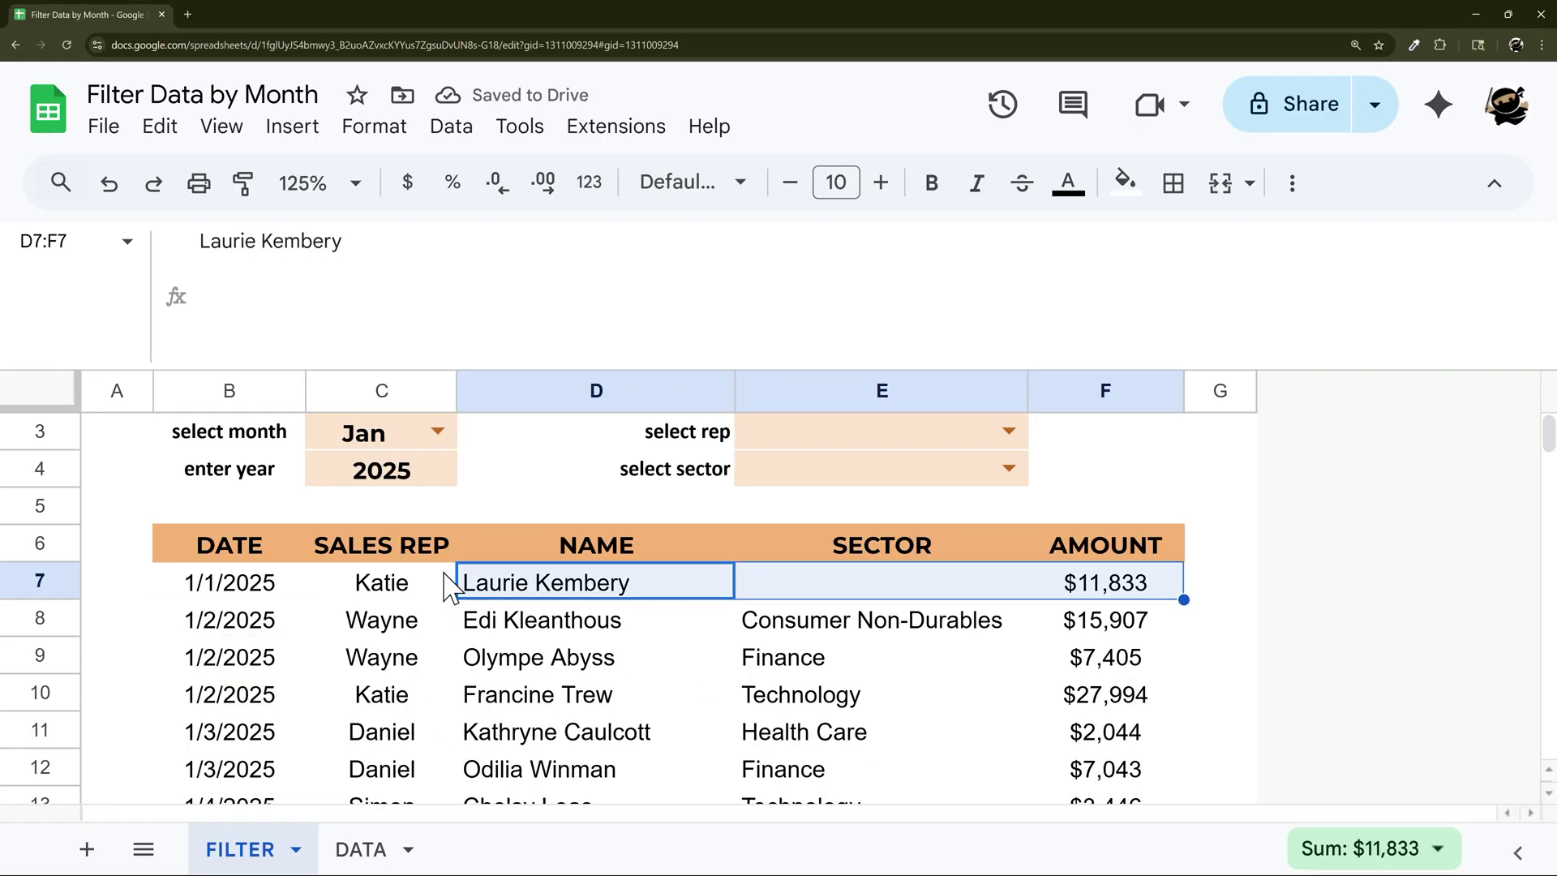
click(243, 582)
- Try the sector filter with Technology and Consumer Non-Durables, then clear it
scroll(889, 581, up, 2)
click(1009, 556)
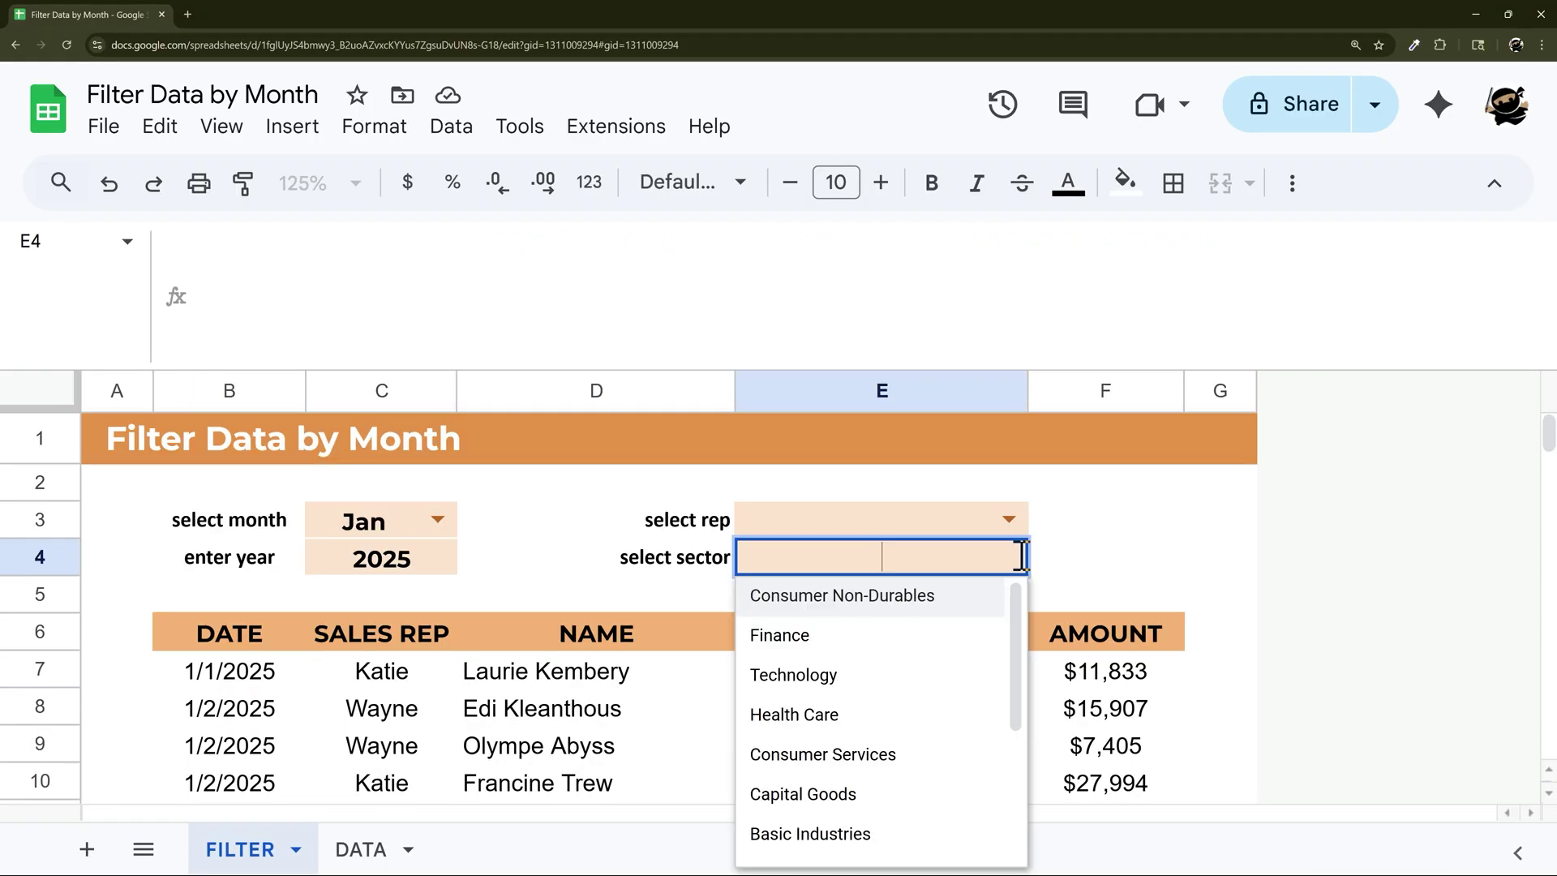
click(825, 675)
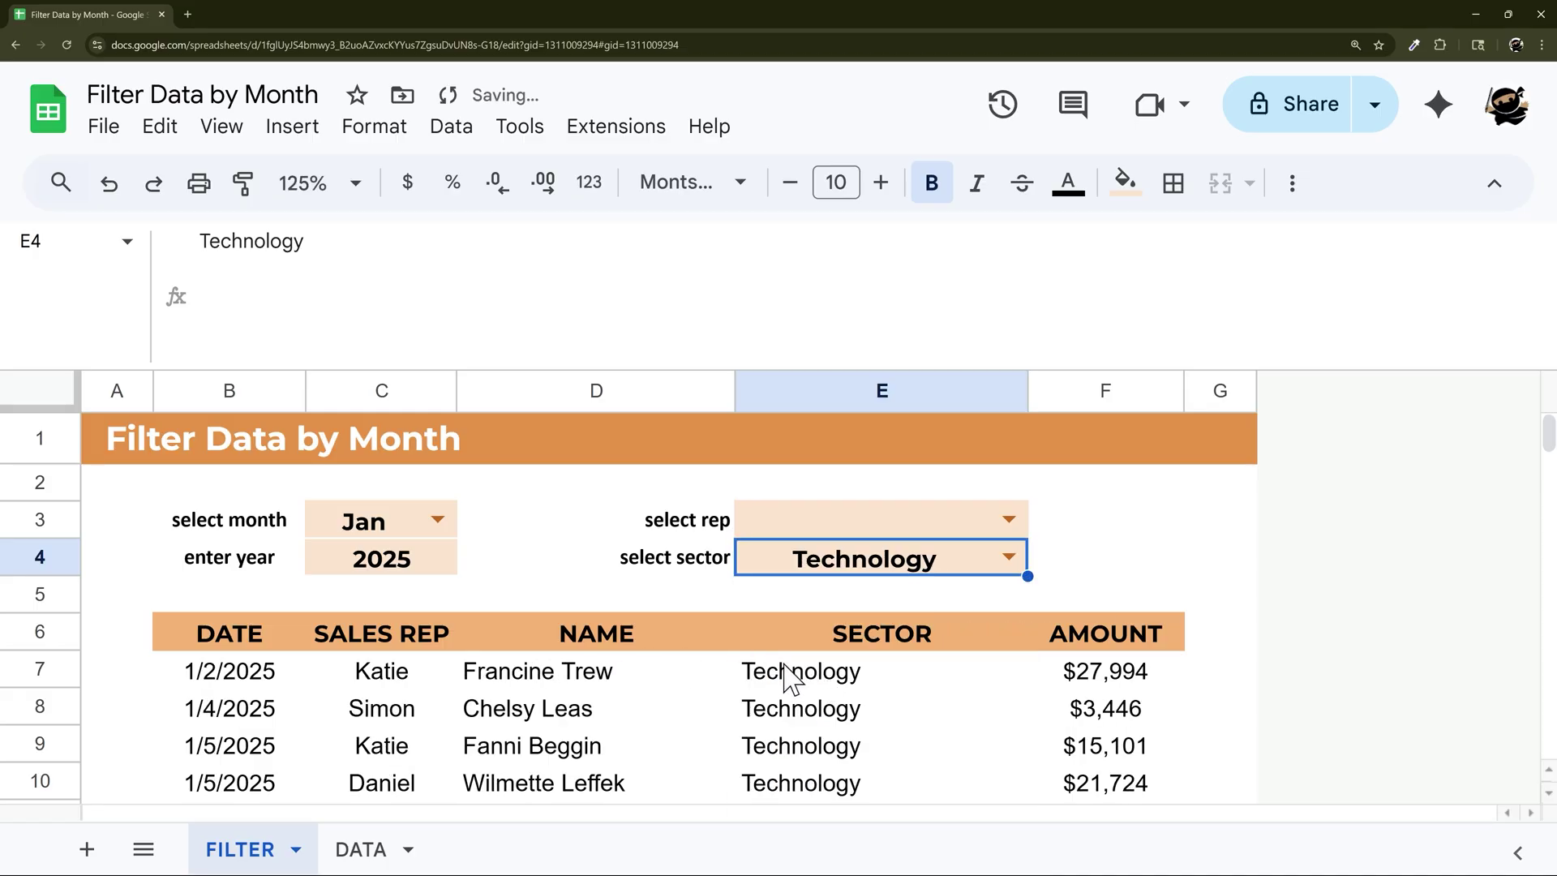
click(1012, 559)
click(844, 600)
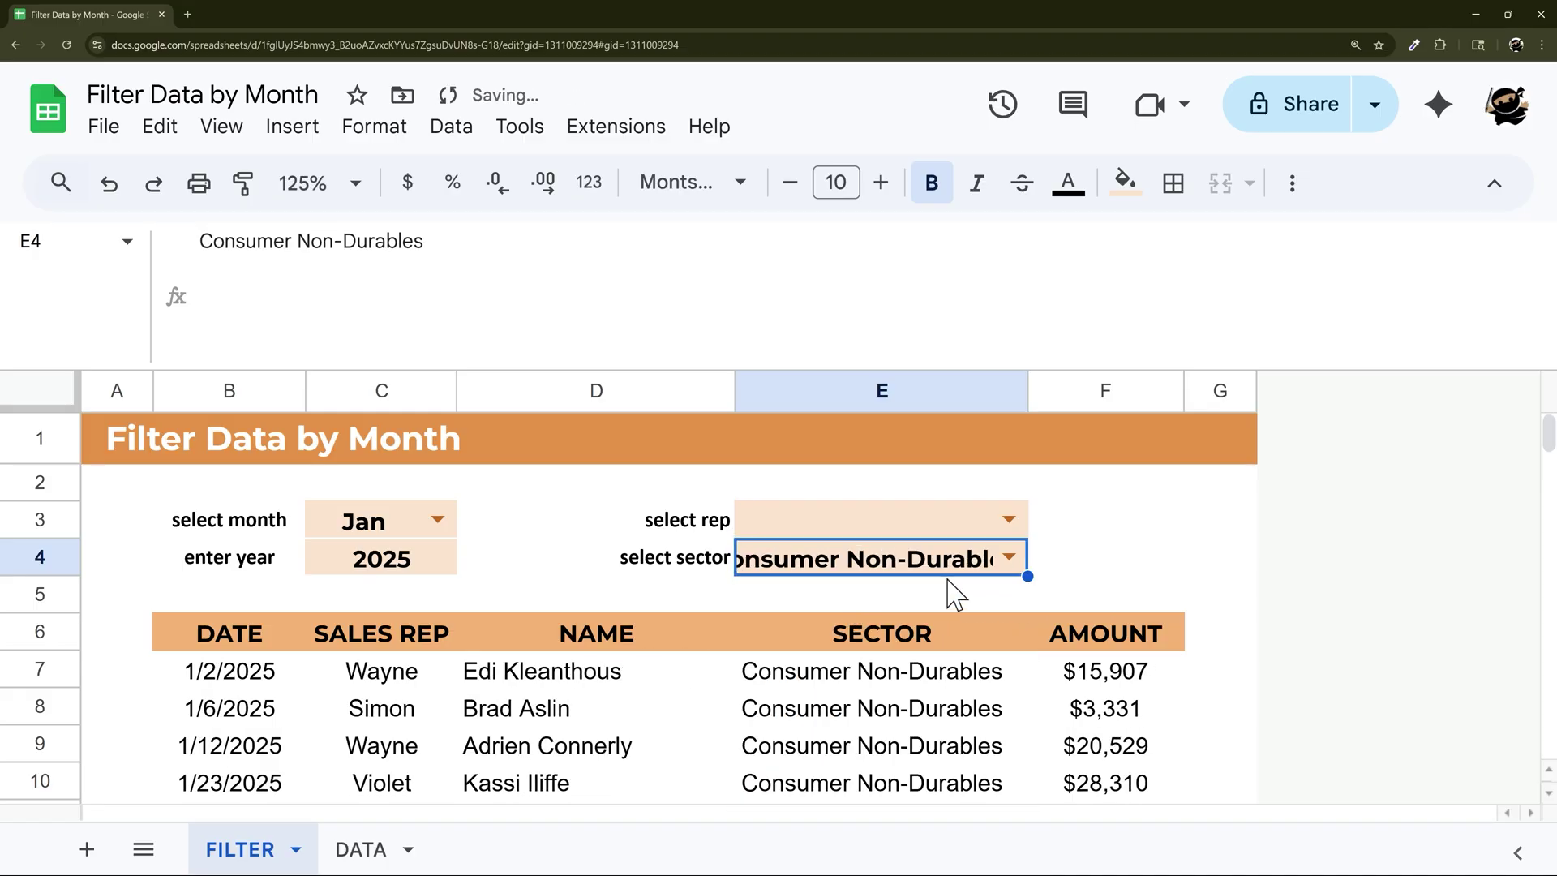
key(Delete)
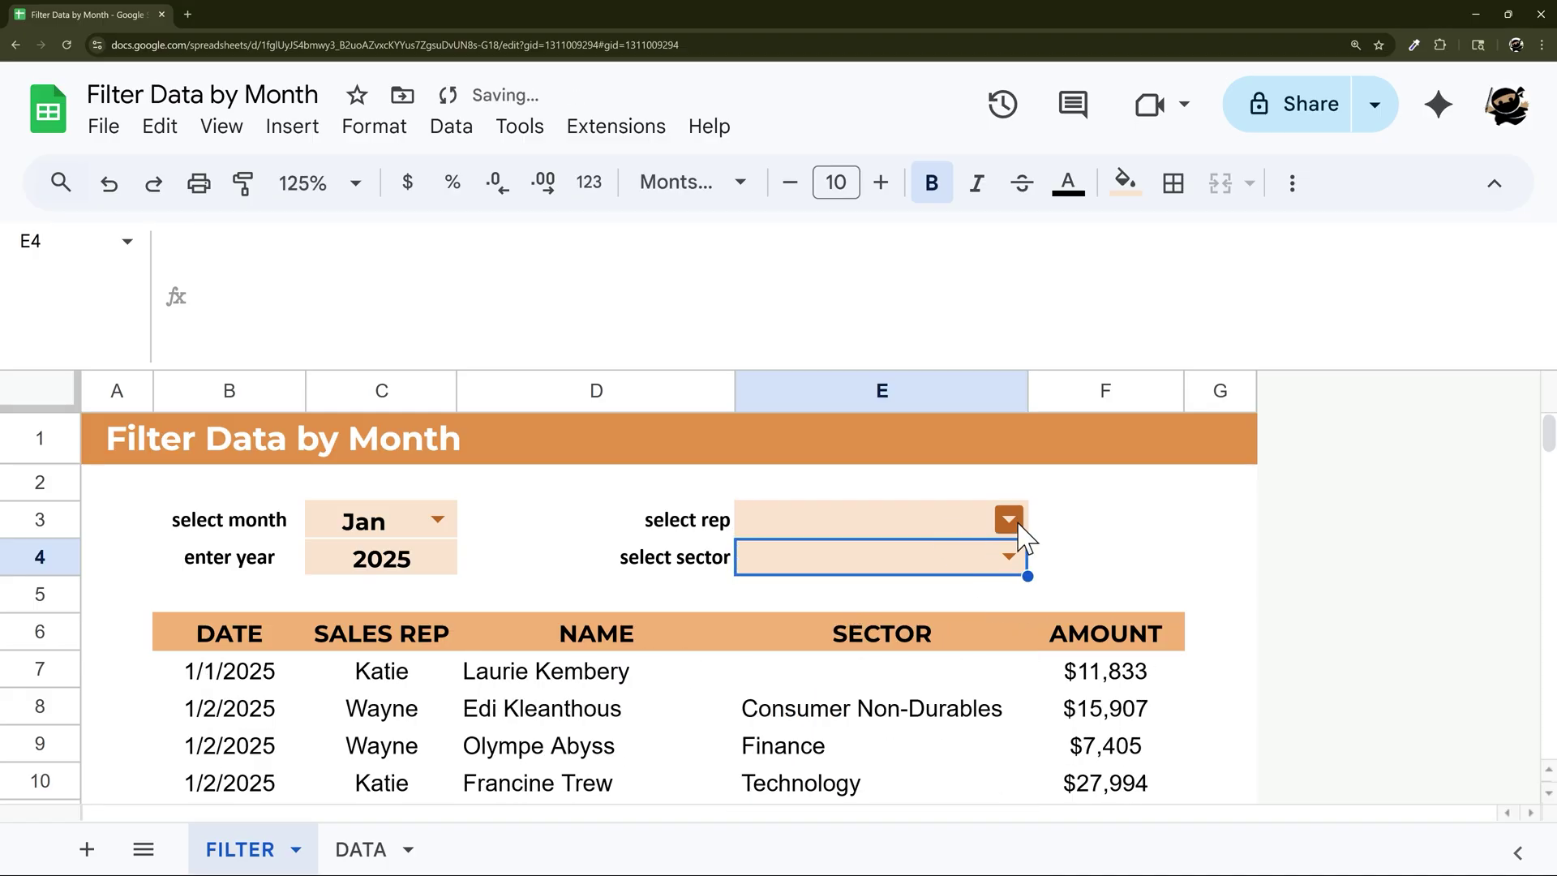
- Pick a single sales rep in E3 and shrink the formula bar back to one line
click(1009, 519)
click(839, 558)
scroll(484, 535, down, 1)
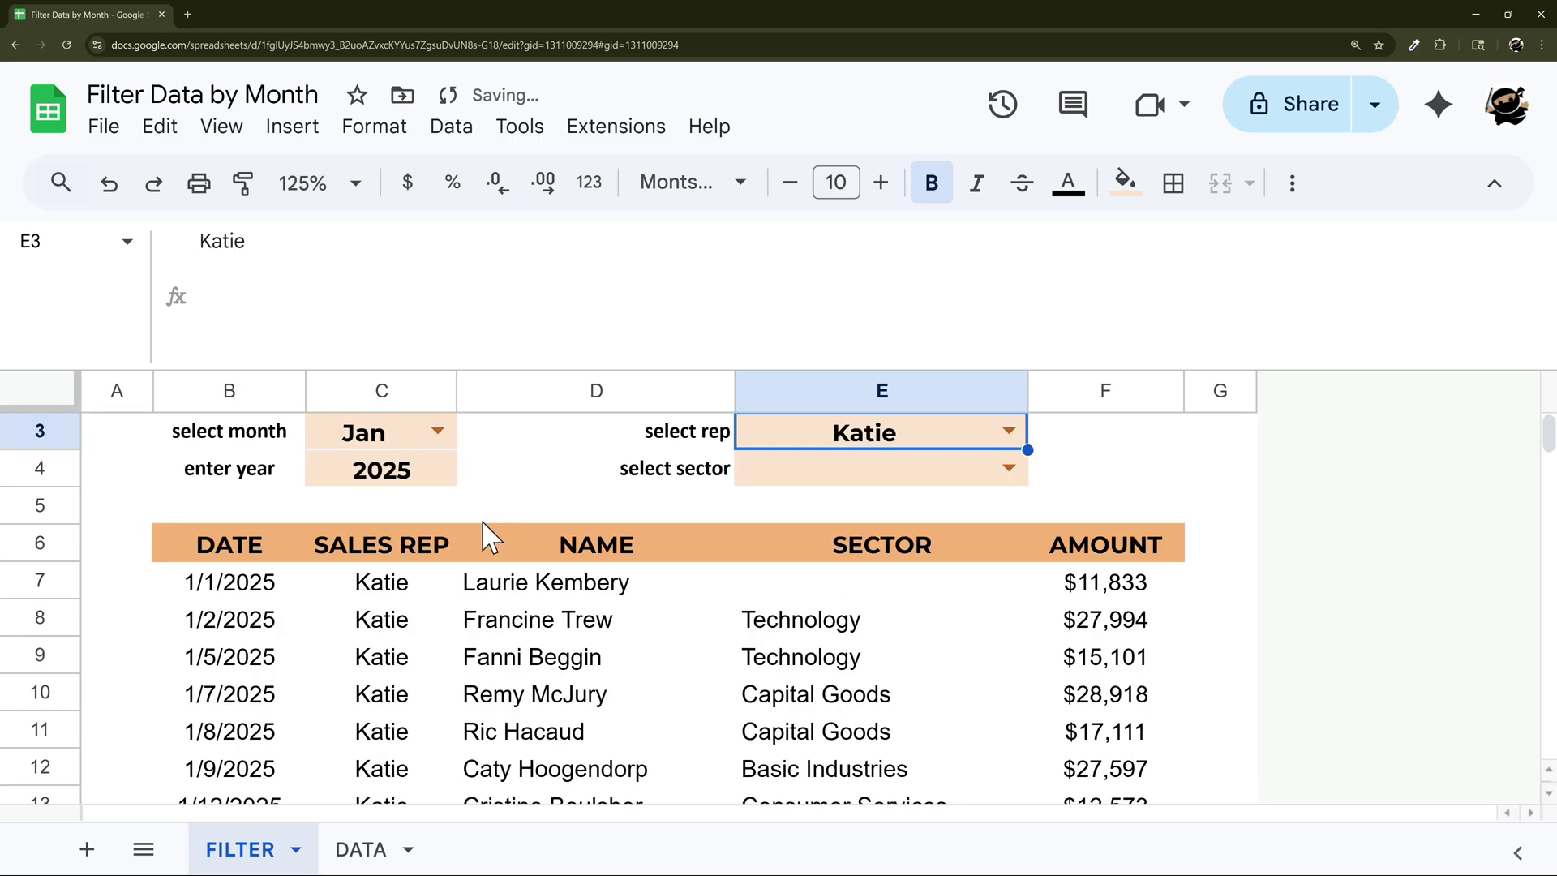
scroll(438, 454, up, 2)
drag(400, 370, 361, 138)
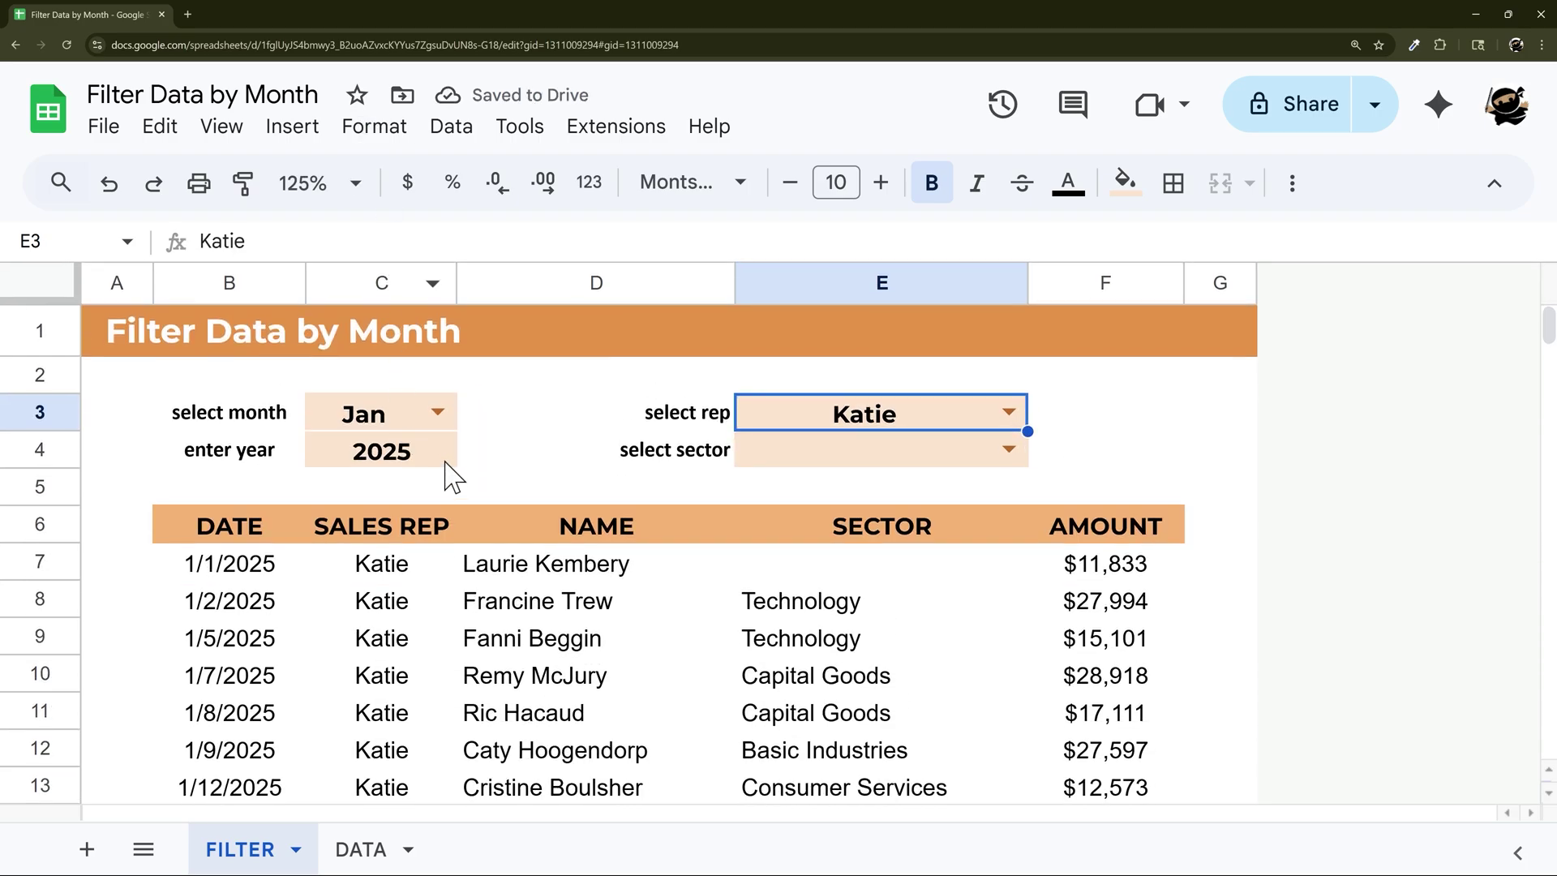